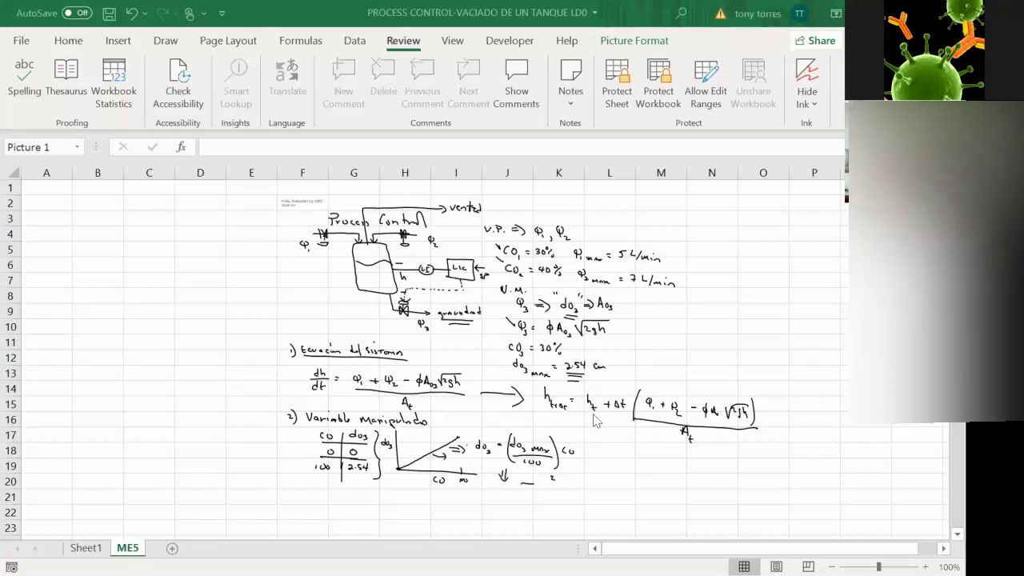
Step: Enter the accented header PARÁMETROS in A1 and autofit column A to fit it
click(52, 190)
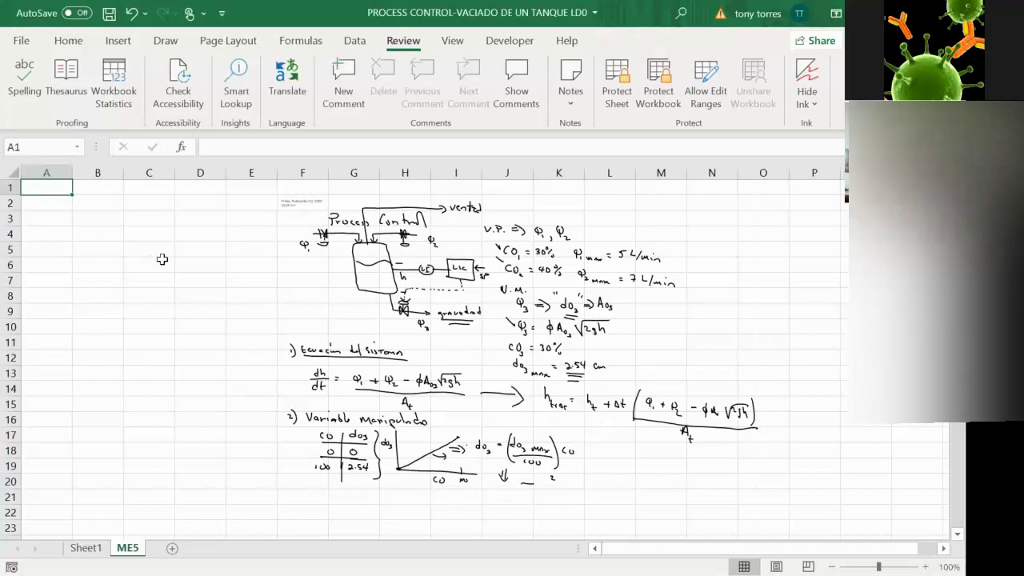
text(PARAME)
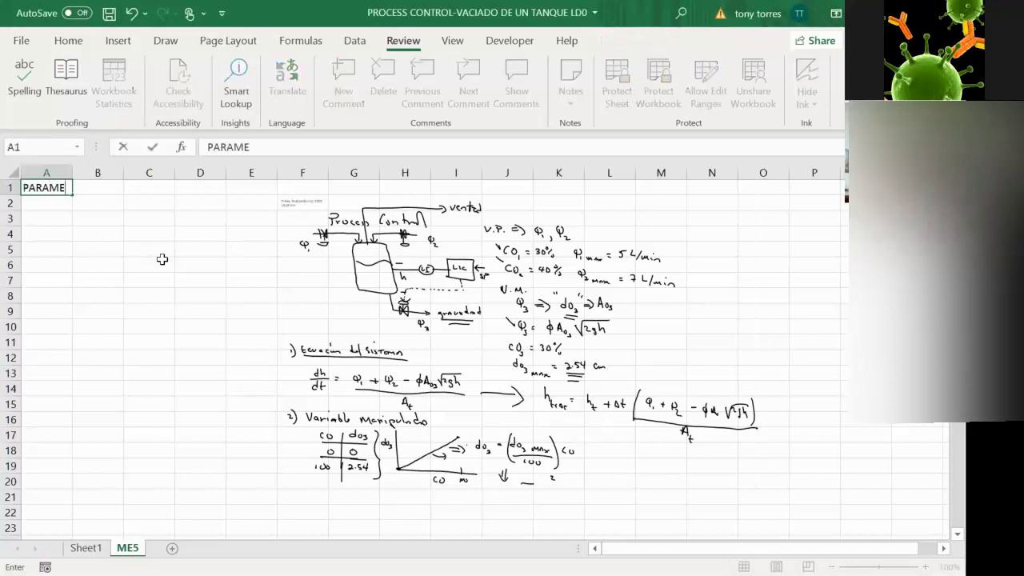
text(TROS)
key(Return)
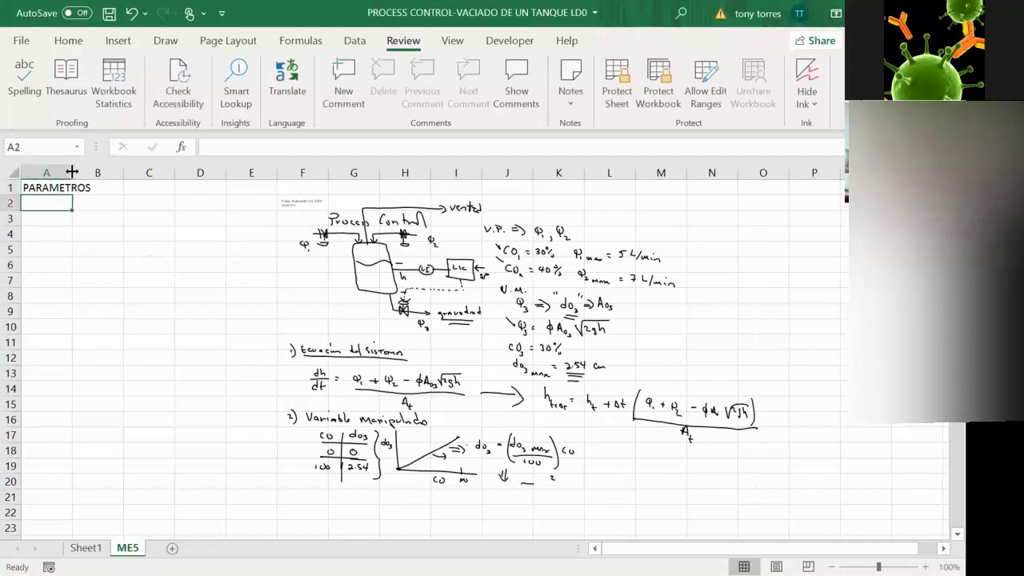
click(46, 187)
double_click(72, 173)
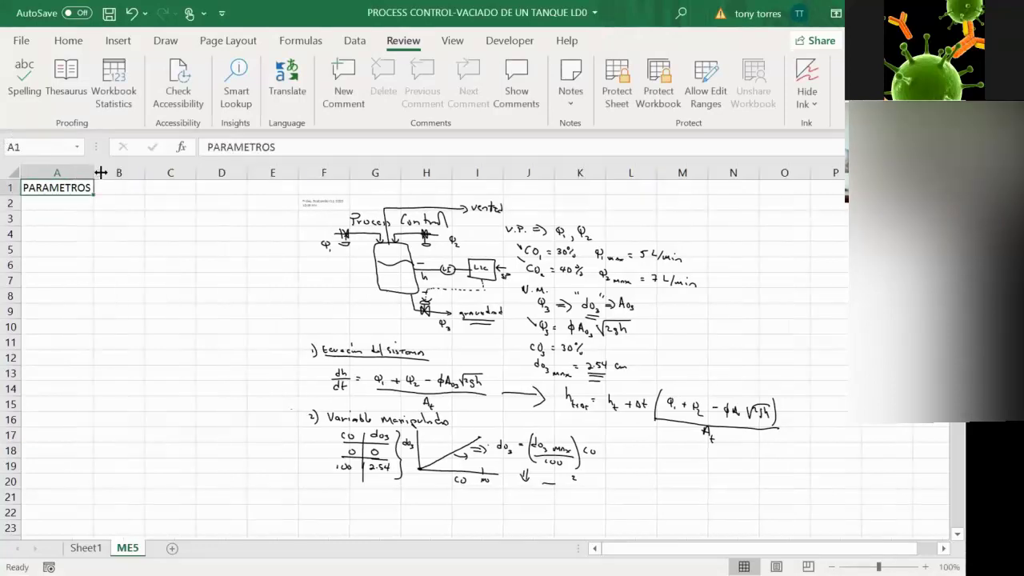
text(PAR)
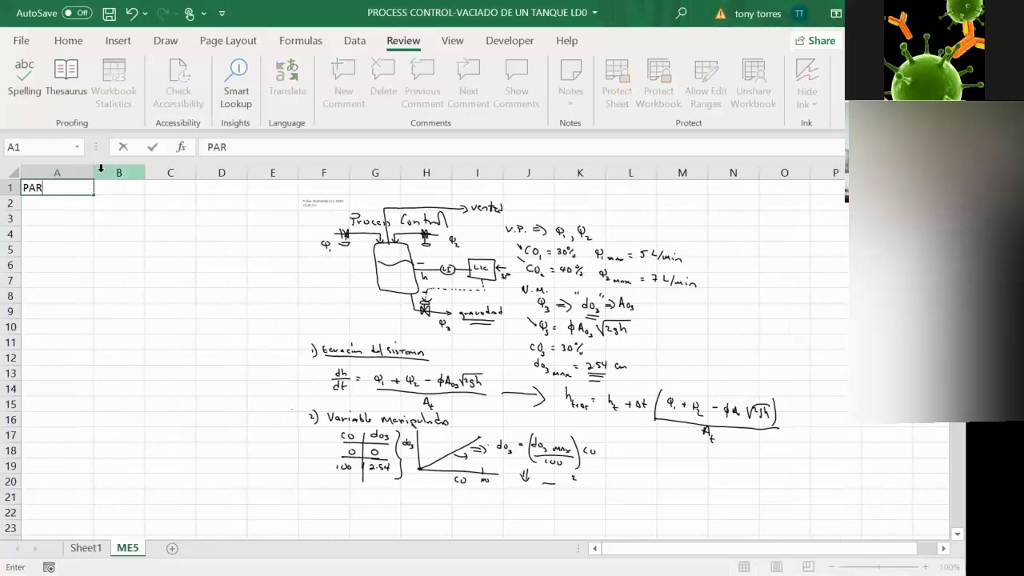
text(Á)
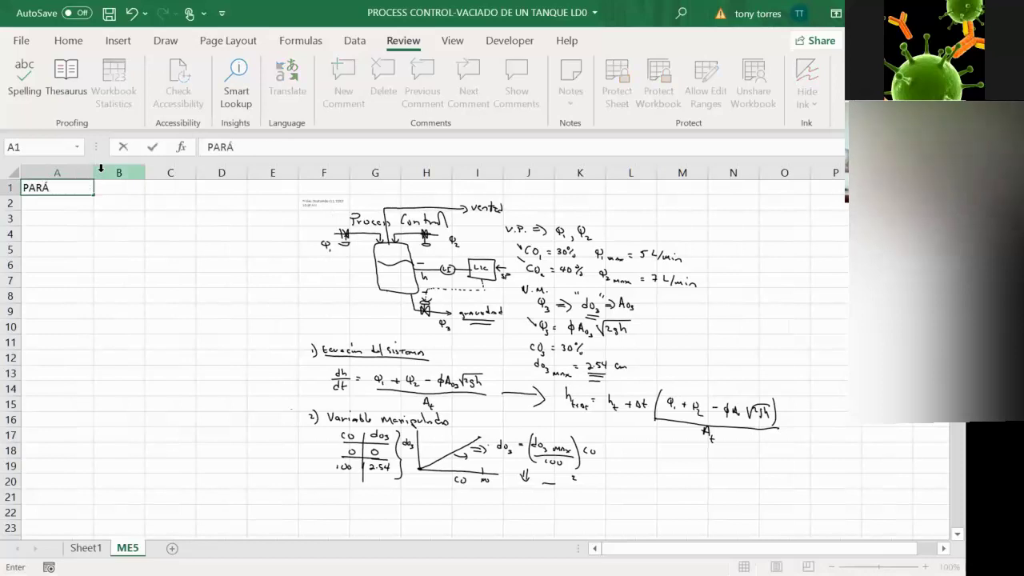
text(METROS)
key(Return)
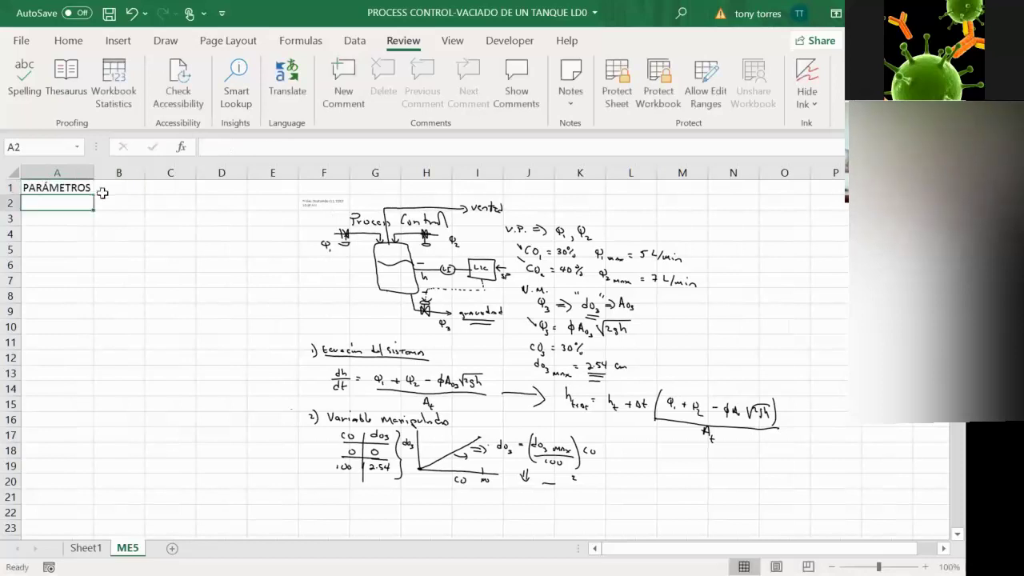
Step: Add the headers VALORES in B1 and UNIDADES in C1
click(113, 194)
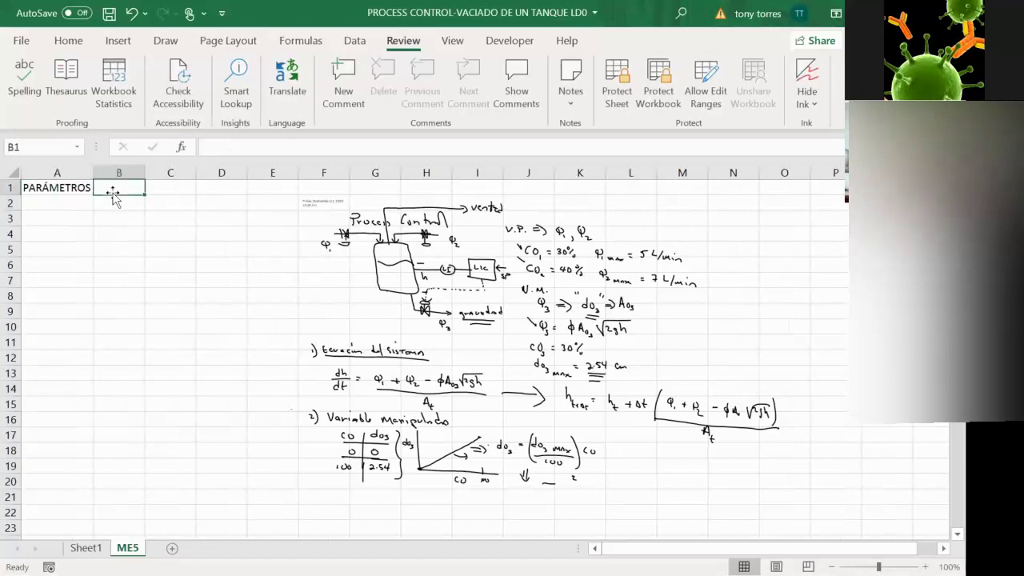
text(VALORES)
key(Tab)
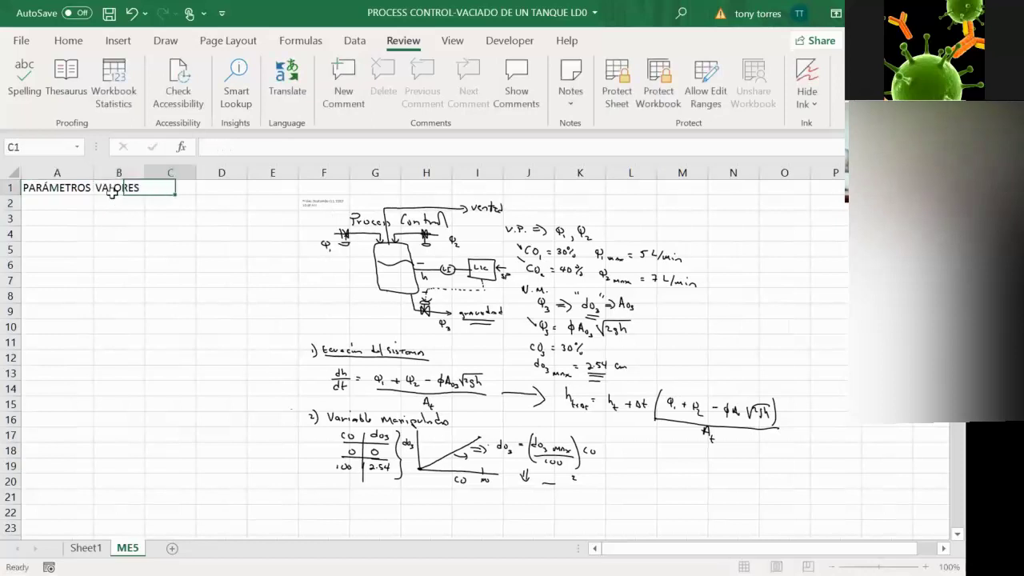
text(UNIDADE)
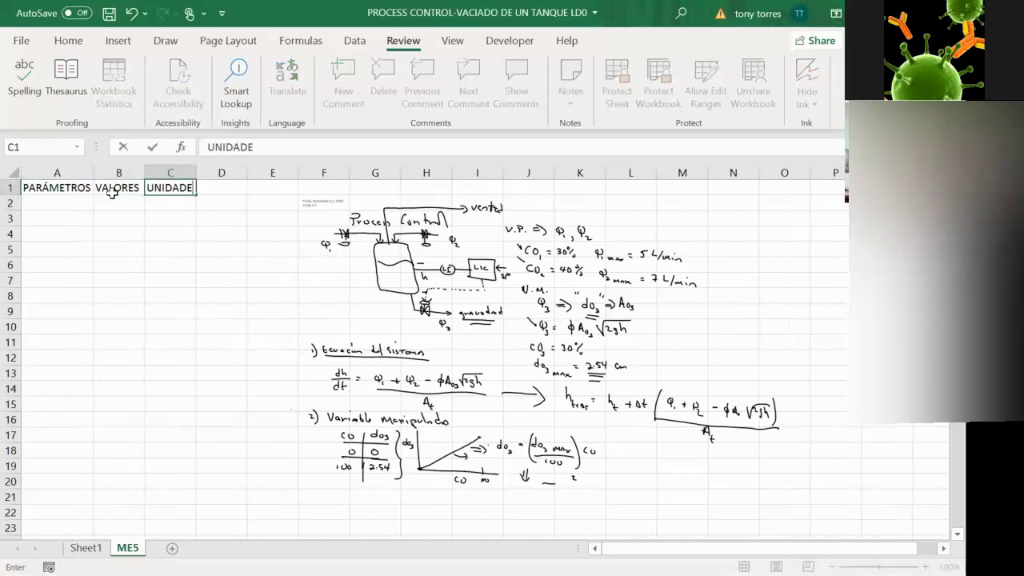
text(S)
key(Return)
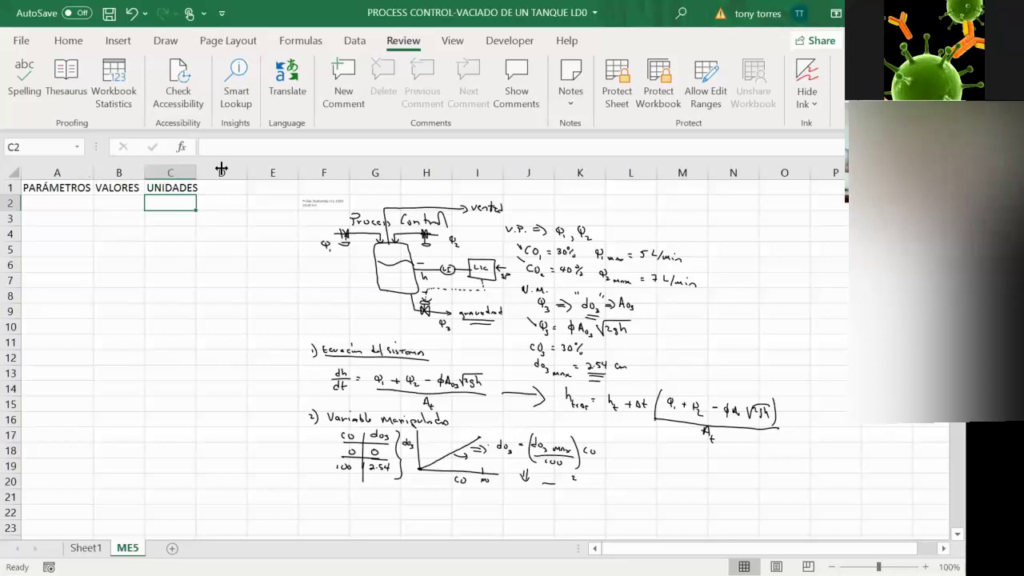
Step: Fill row 2 with Q1 MAX, value 5, unit L/MIN
click(73, 208)
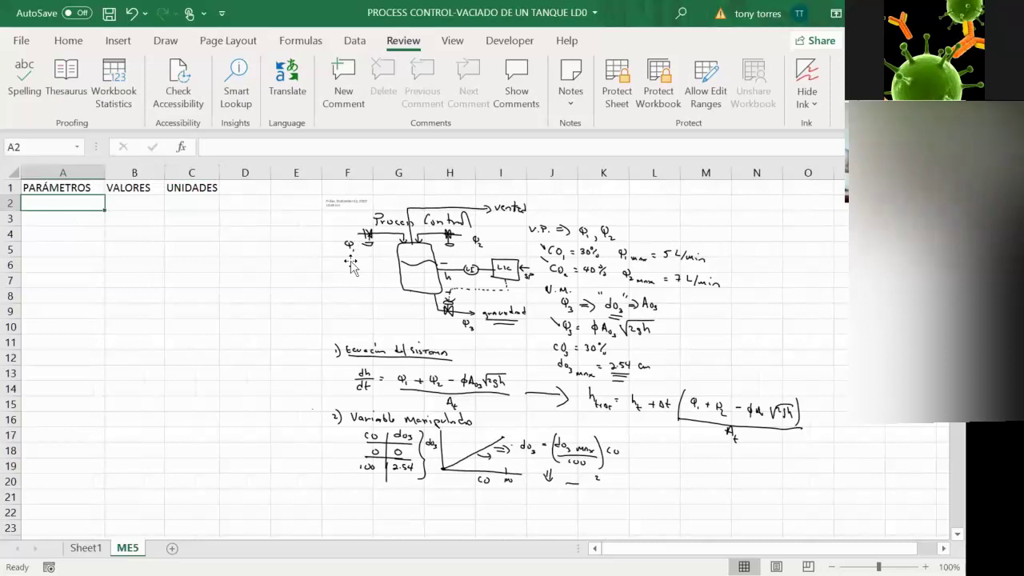
text(Q1)
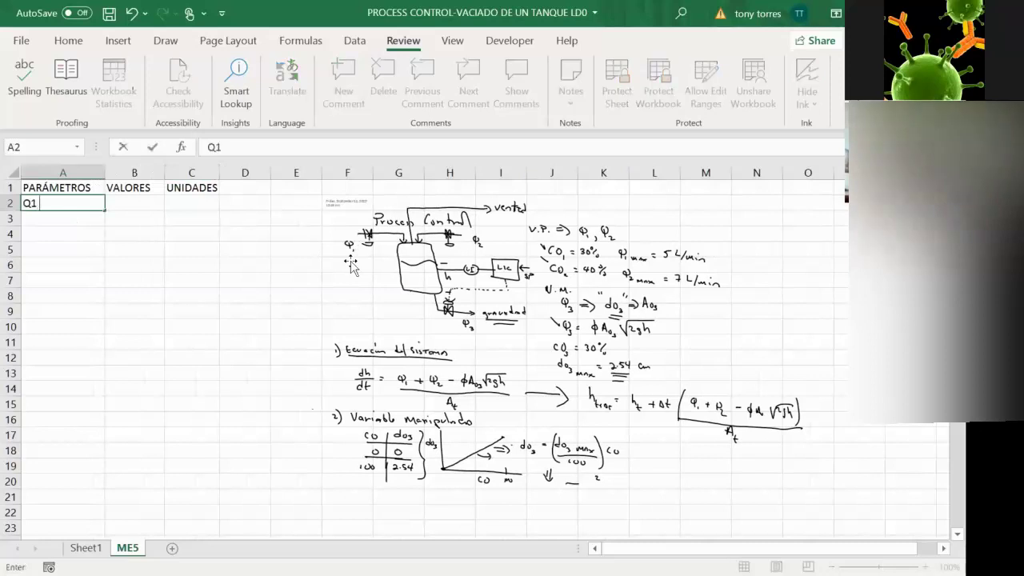
text( MAX)
key(Tab)
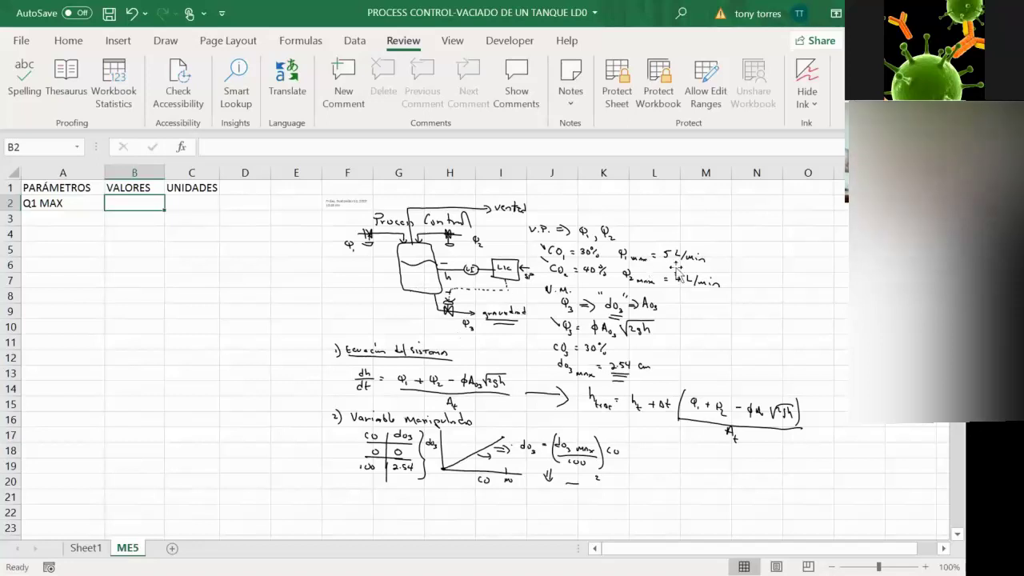
text(5)
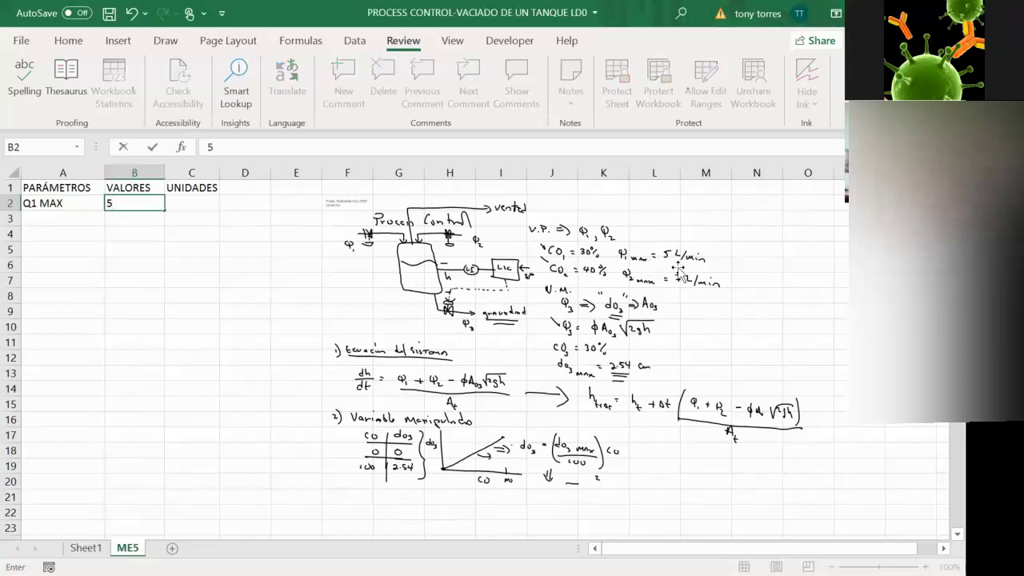
key(Tab)
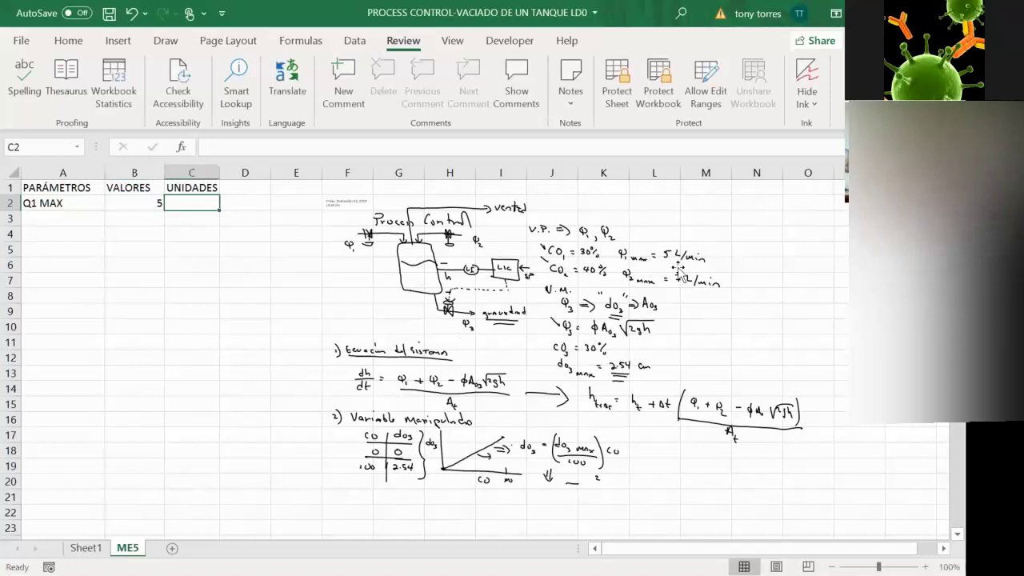
text(L/)
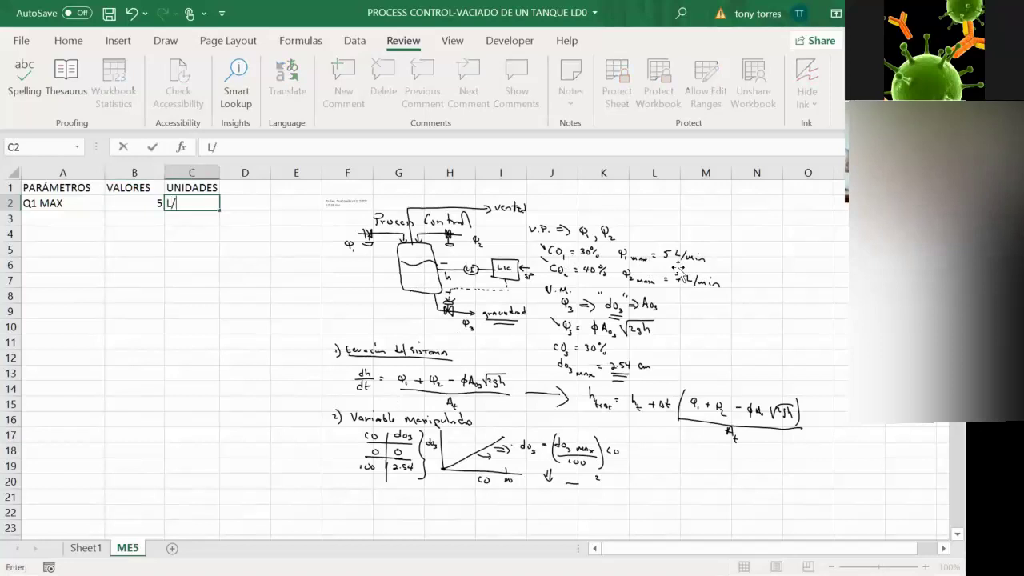
text(MIN)
key(Return)
Step: Fill row 3 with CO1, value 30, unit %
key(Left)
key(Left)
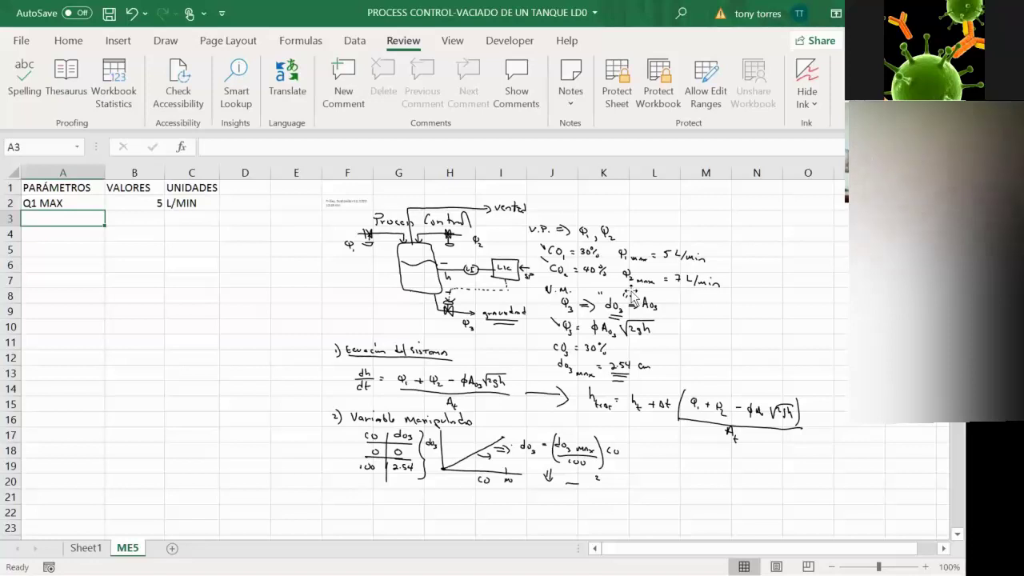
text(CO)
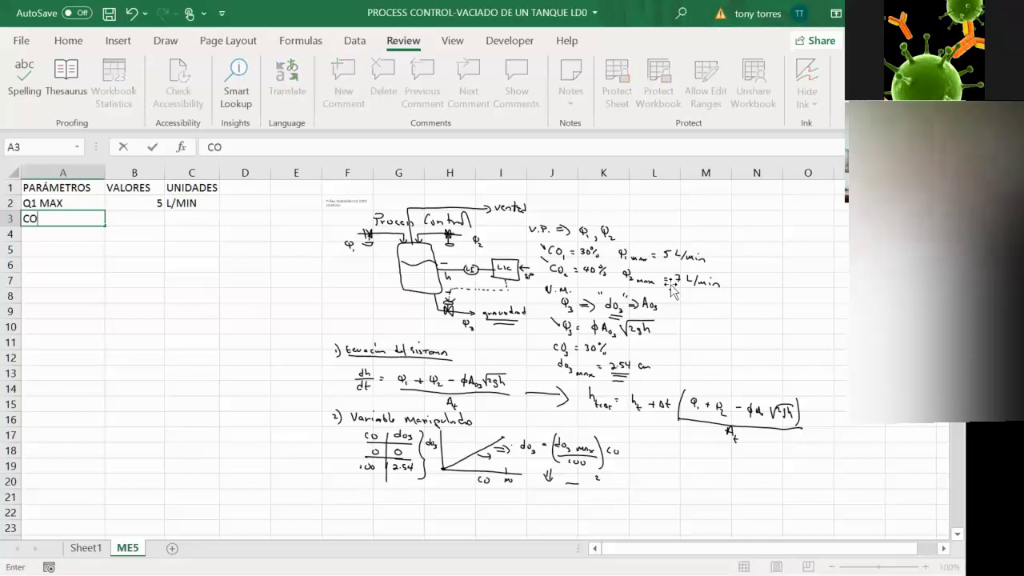
text(1)
key(Tab)
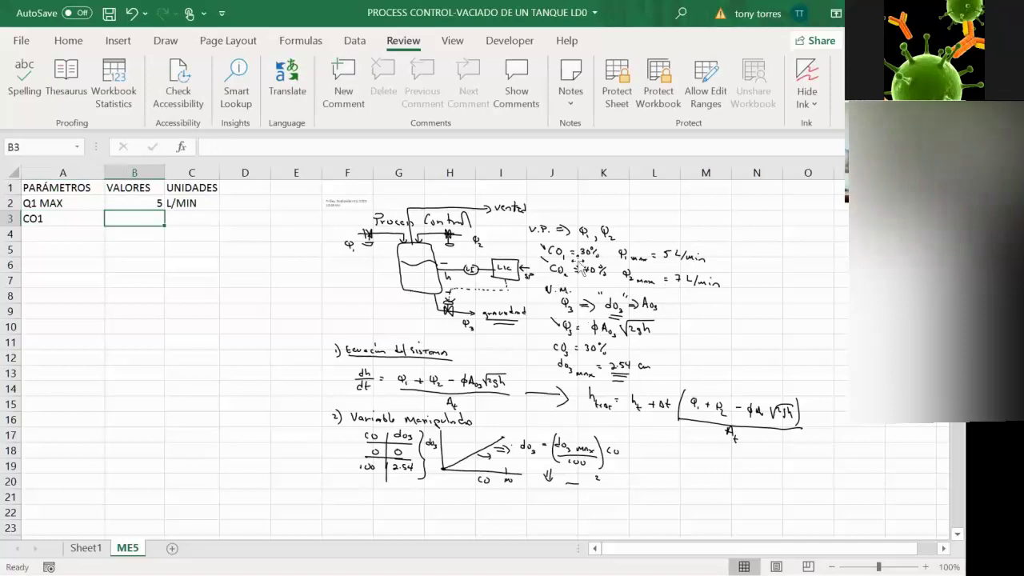
text(30)
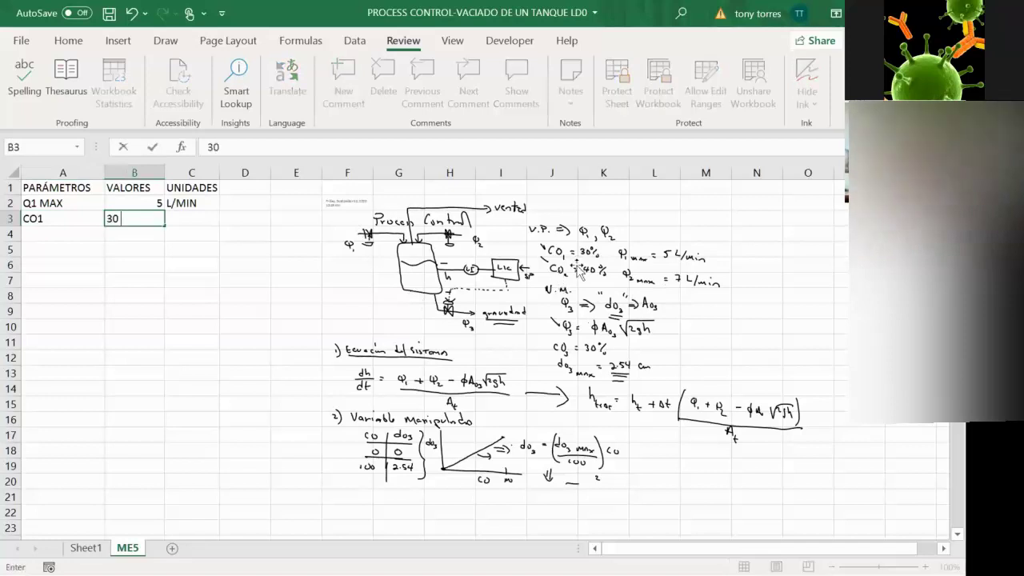
key(Tab)
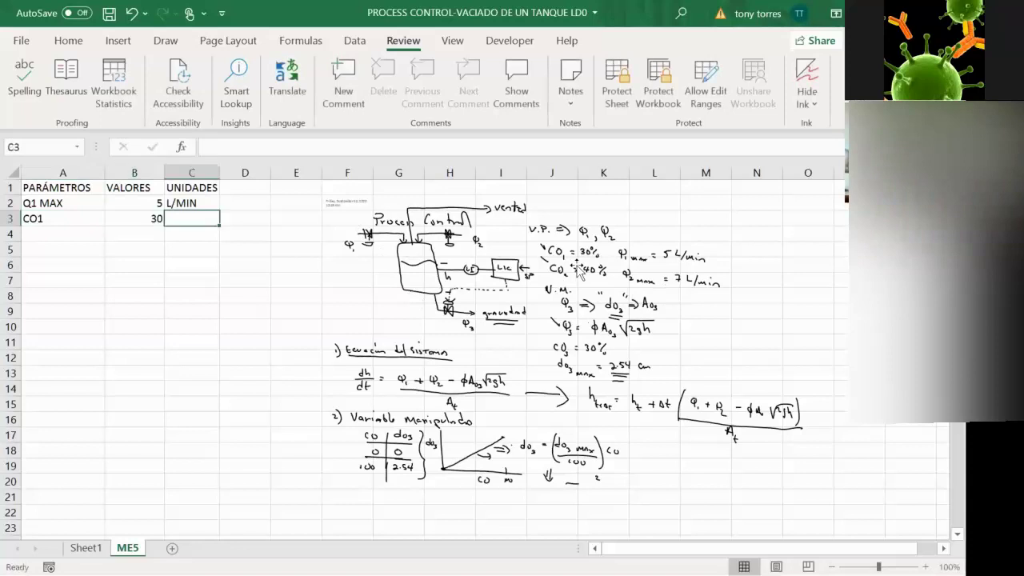
text(%)
key(Return)
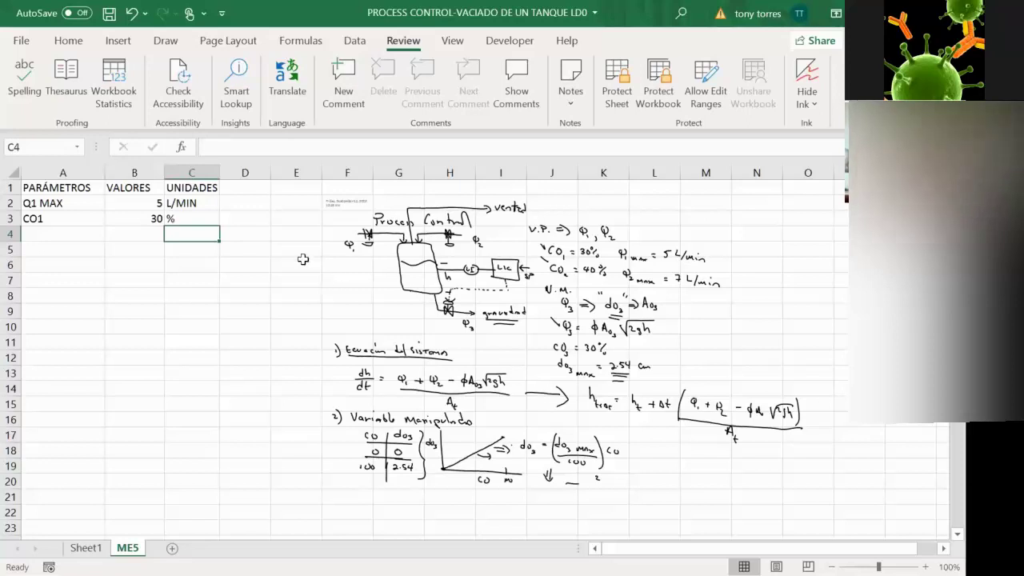
Step: Label A4 as Q1 and compute its value as =B2*B3/100, giving 1.5
click(53, 233)
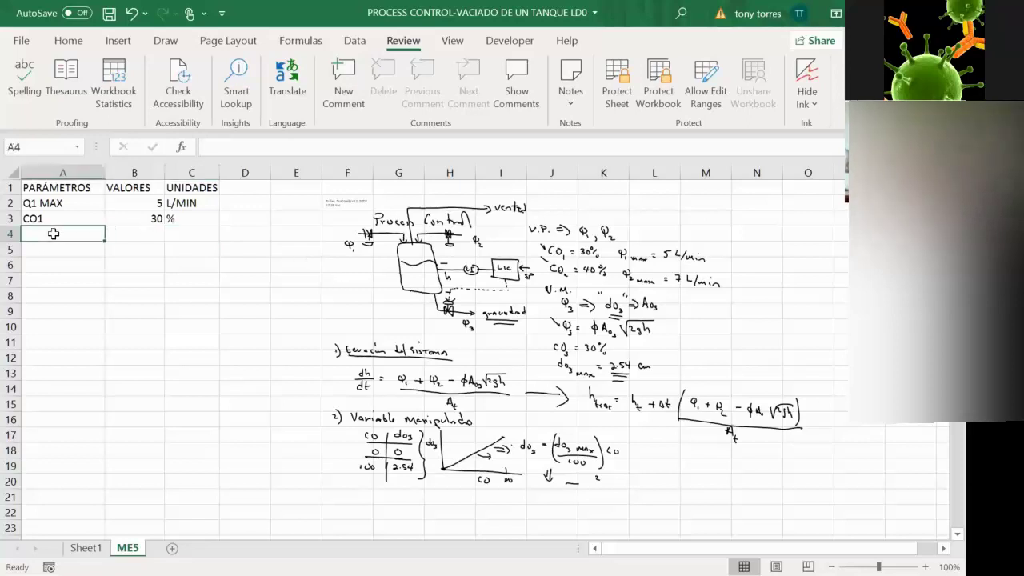
text(Q1 MAX)
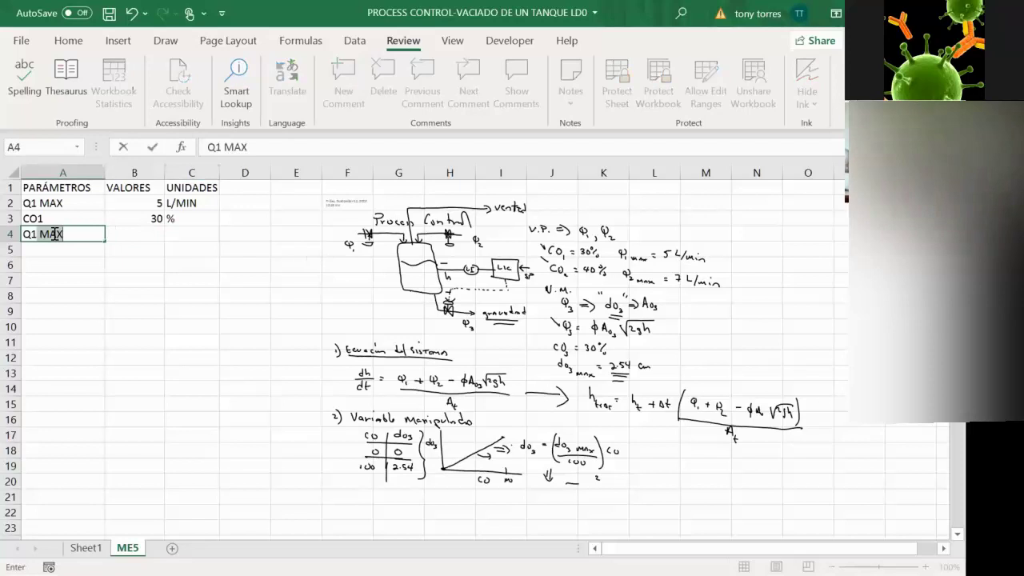
key(BackSpace)
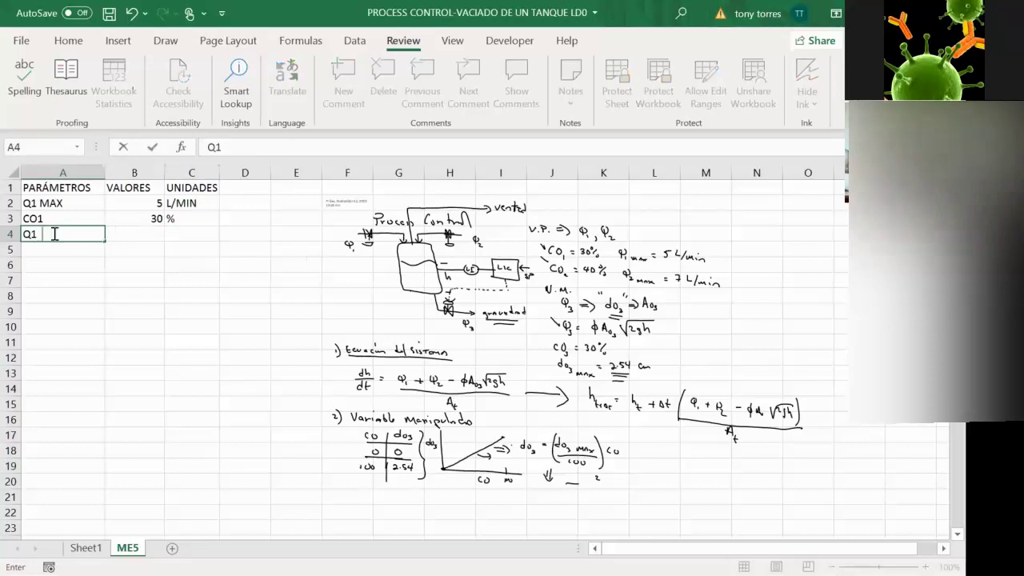
click(123, 233)
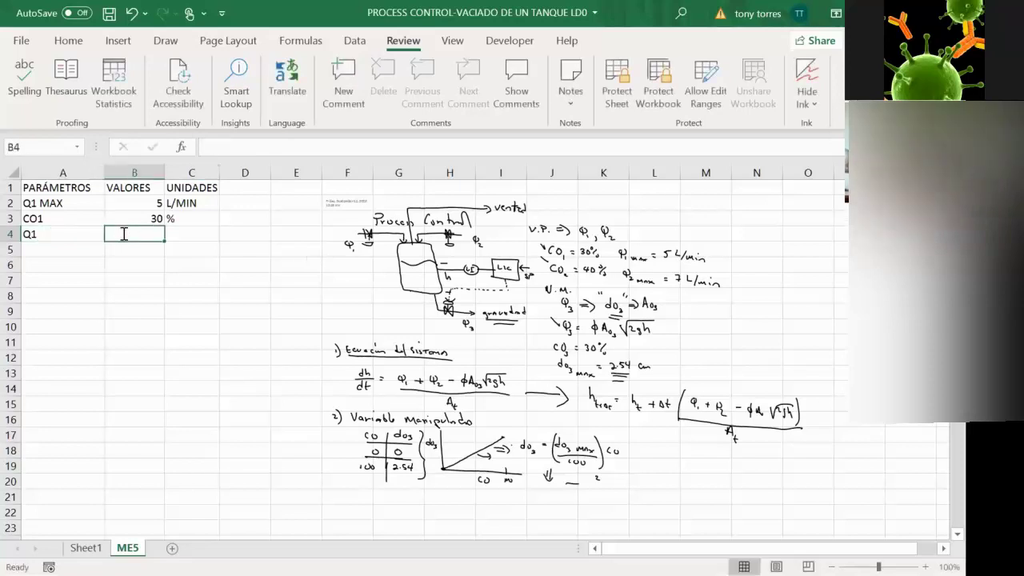
text(=)
click(137, 203)
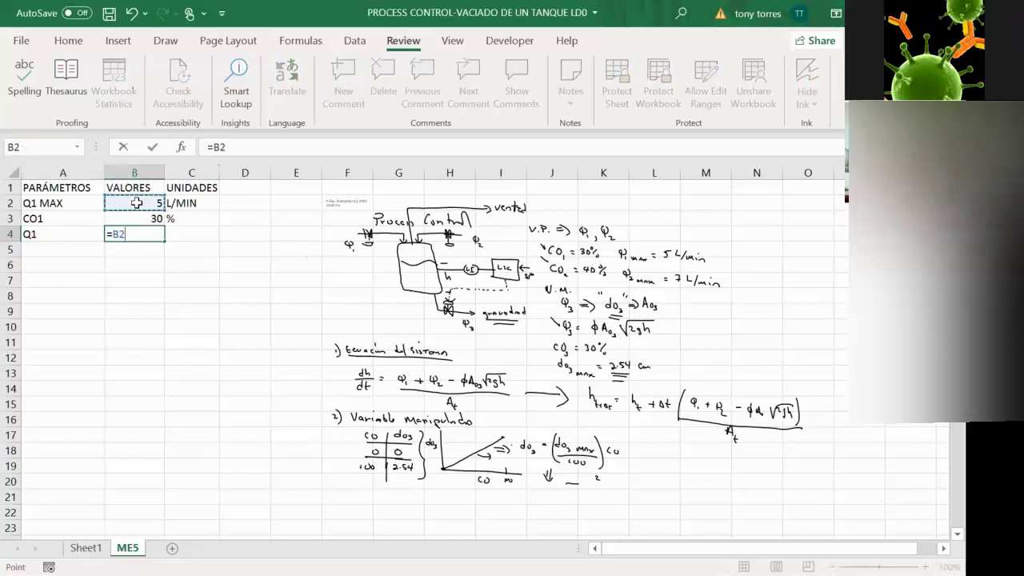
text(*)
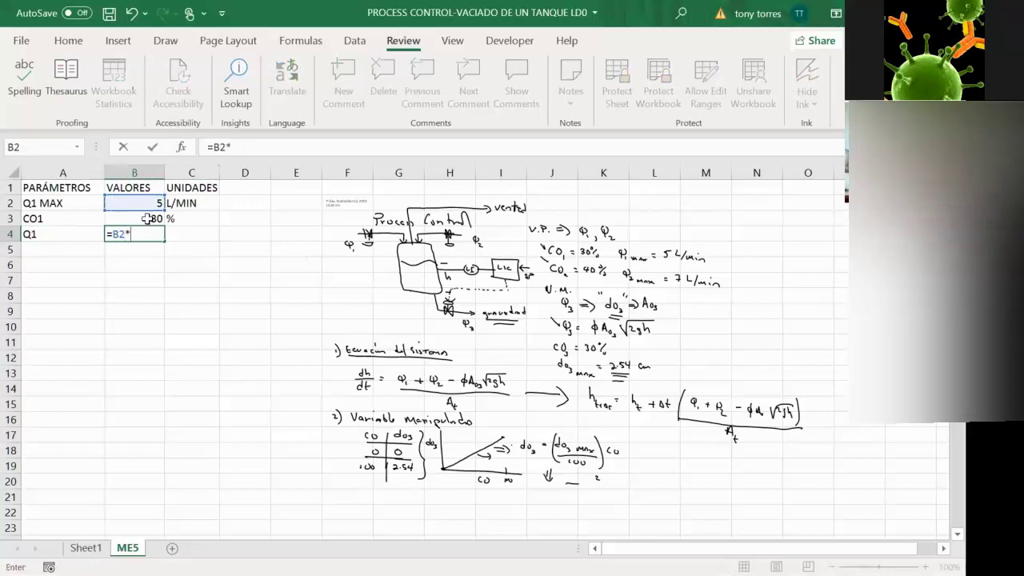
click(148, 218)
text(/100)
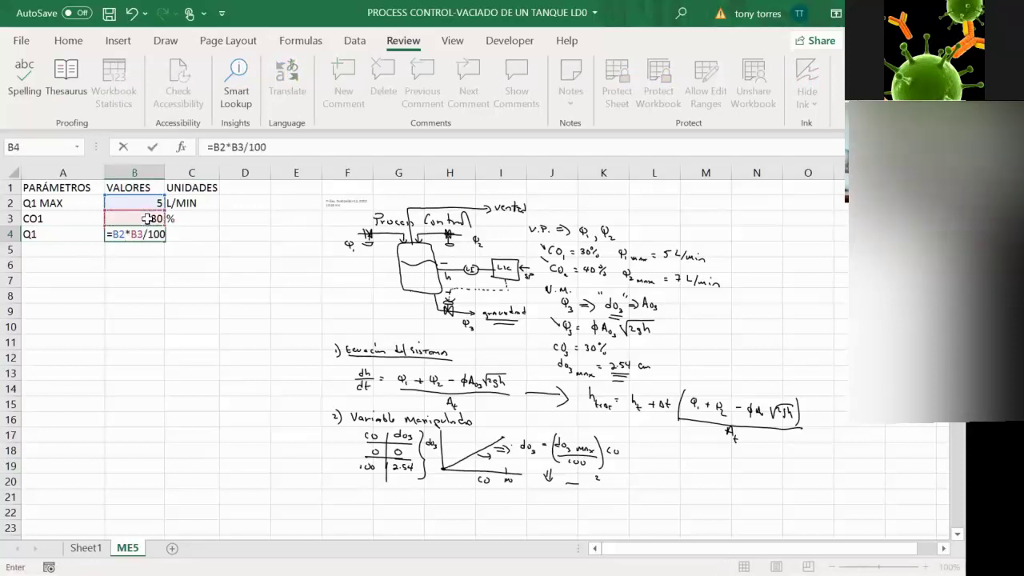
key(Return)
Step: Set Q1's unit in C4 to L/MIN
click(192, 235)
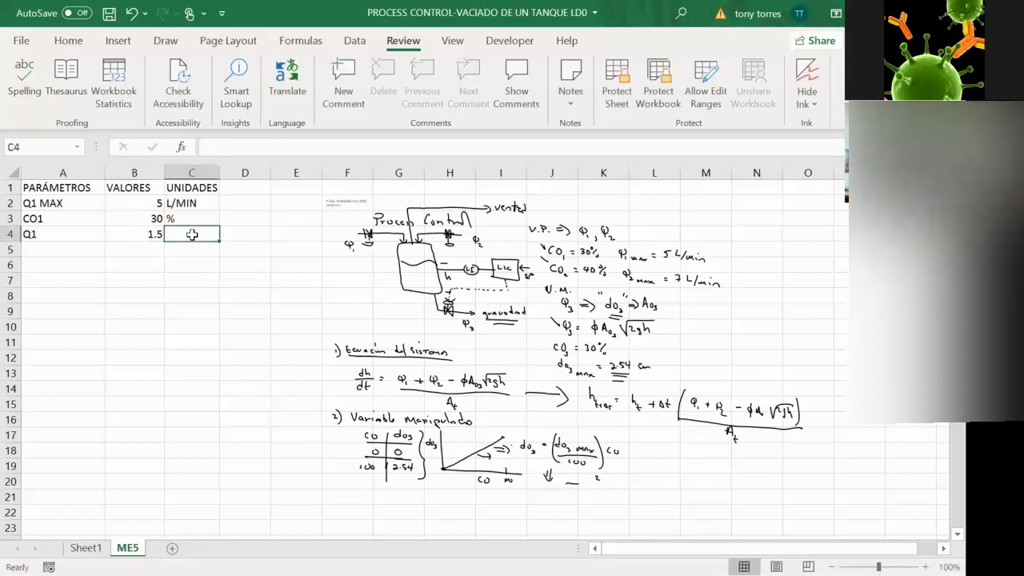
text(L/MIN)
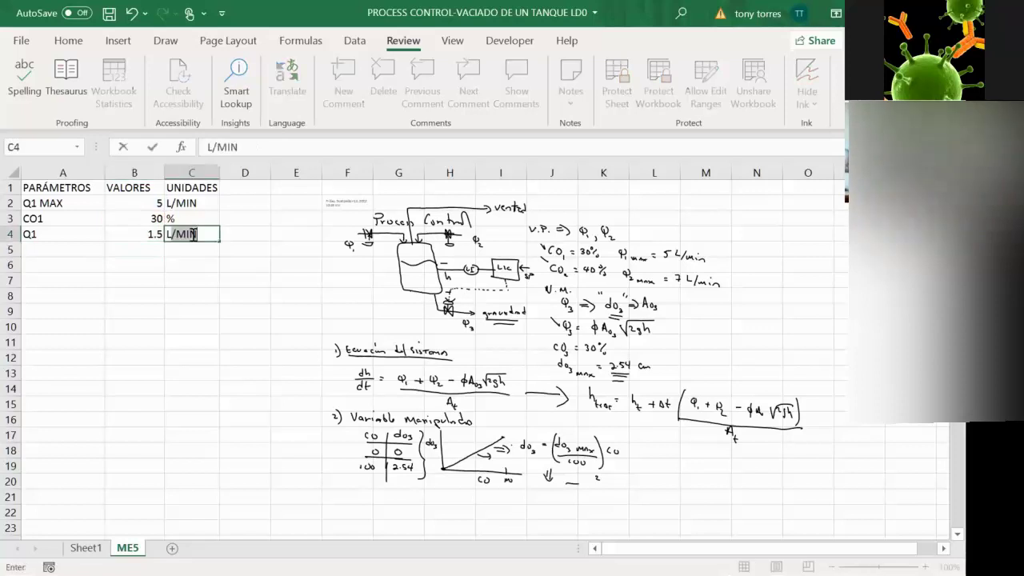
key(Return)
key(Left)
key(Left)
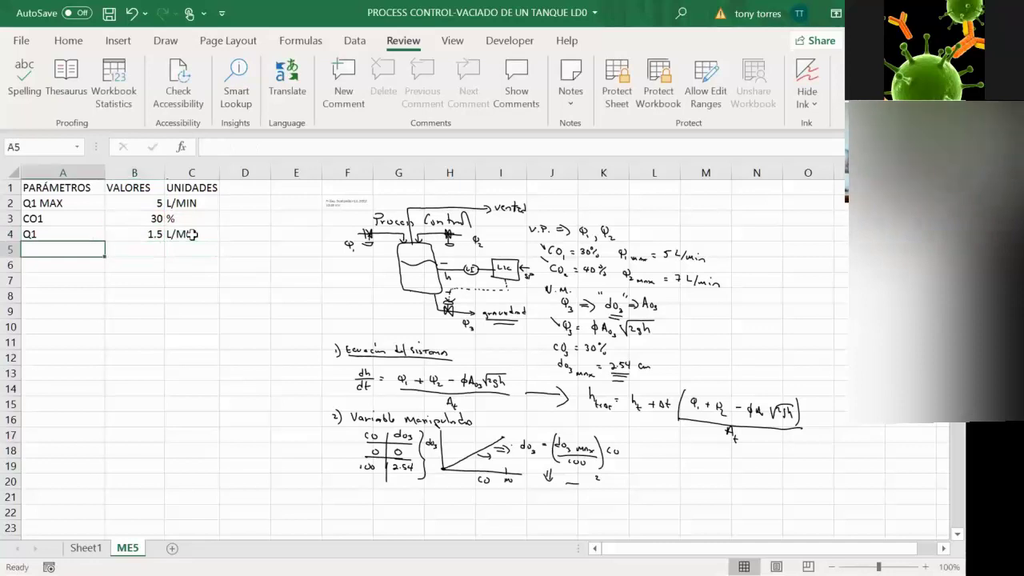
Step: Fill row 5 with Q2 MAX, value 7, unit L/MIN
text(Q2 MA)
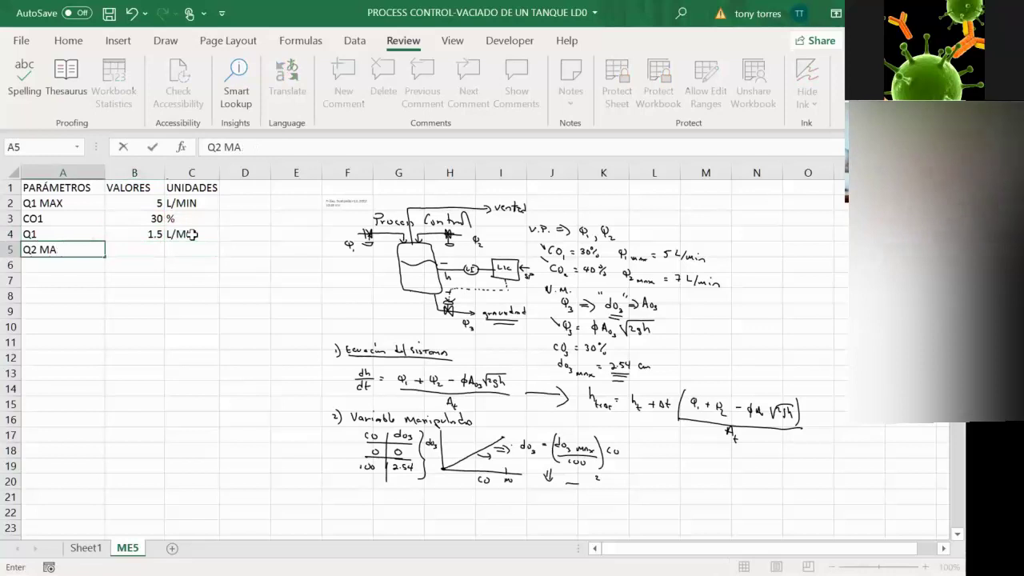
text(X)
key(Tab)
text(=)
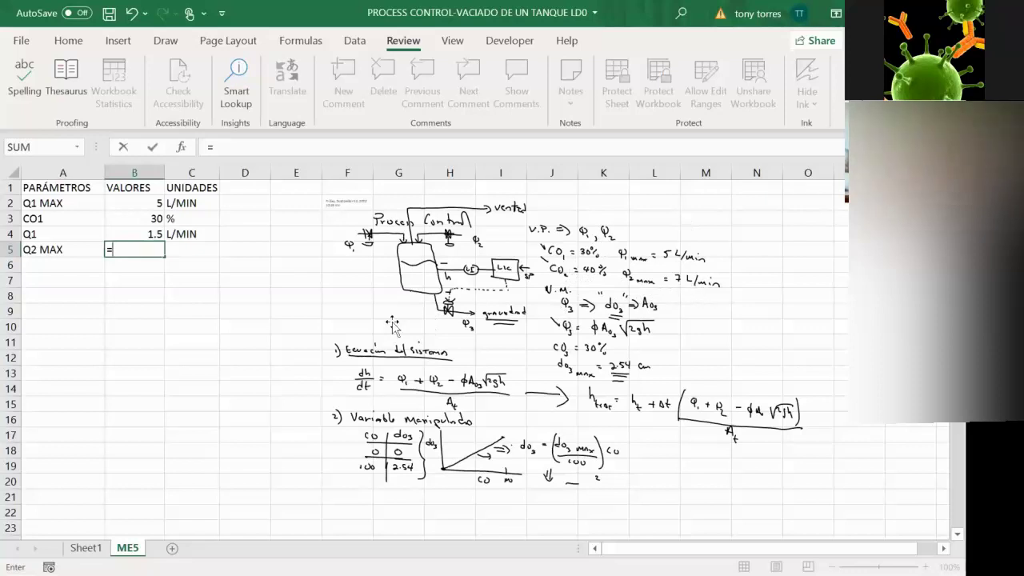
key(BackSpace)
key(Return)
key(Up)
key(Right)
text(L)
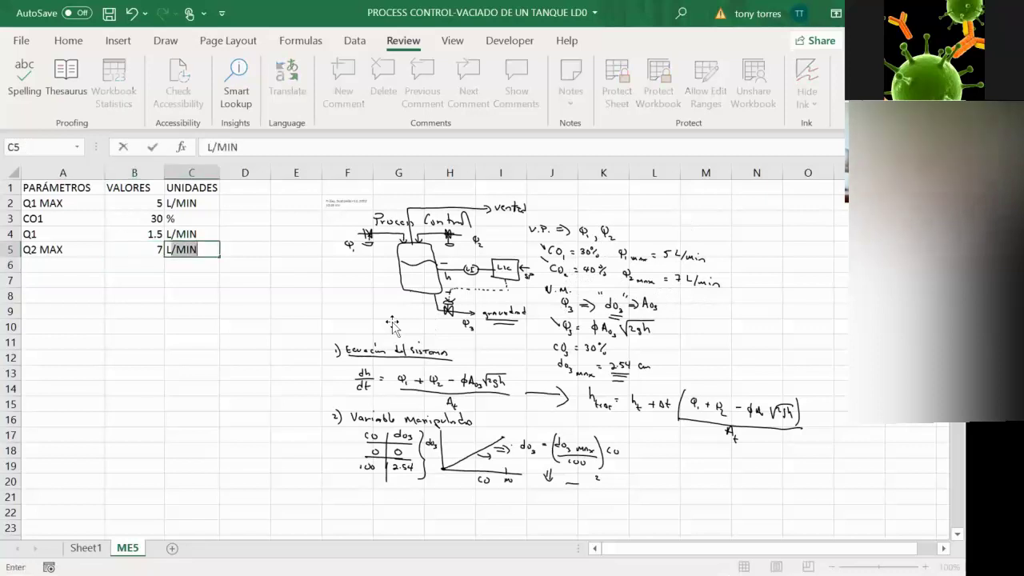
key(Return)
Step: Start row 6 with the C02 label and value 40
key(Left)
key(Left)
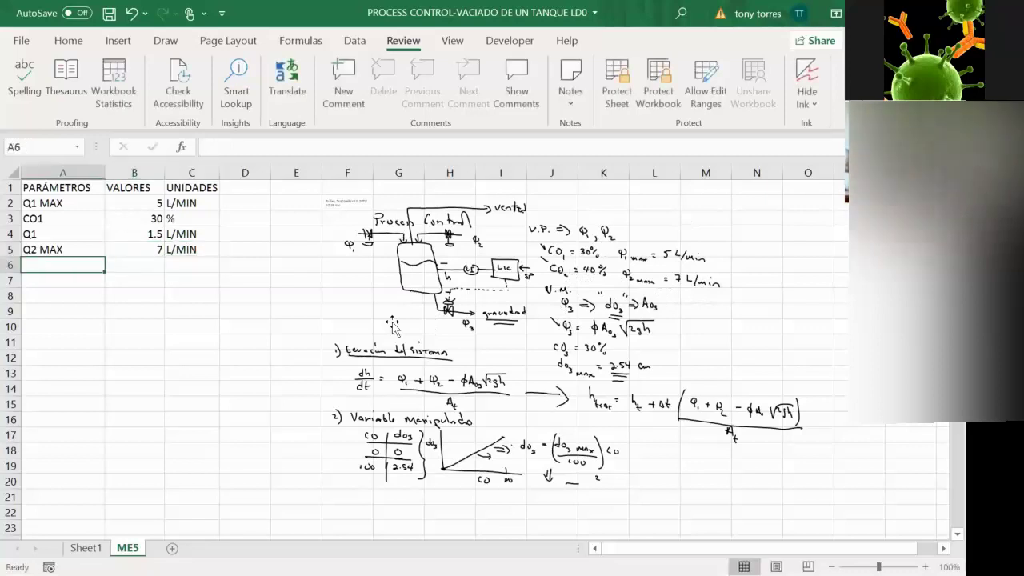
text(CO)
key(Tab)
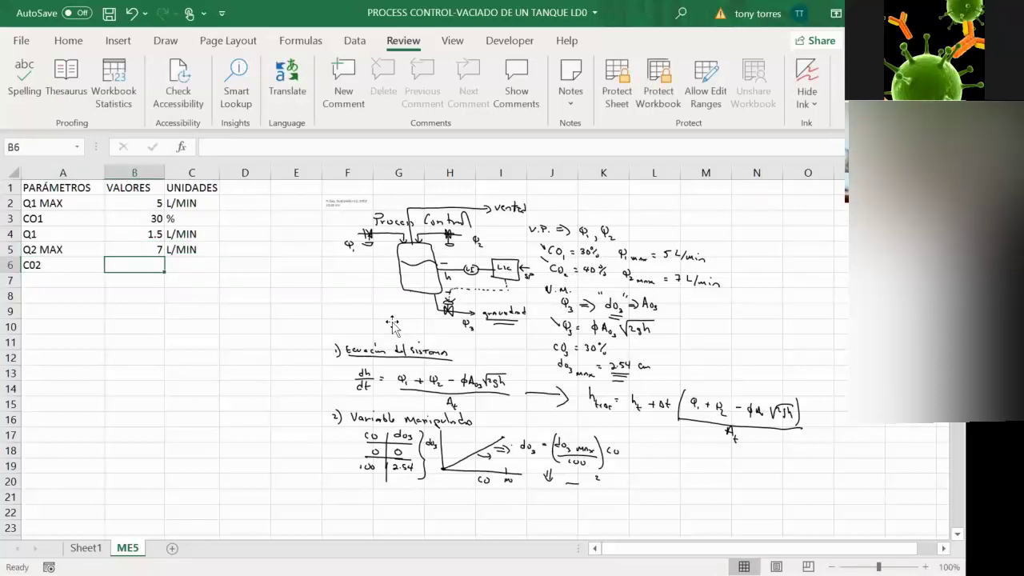
text(40)
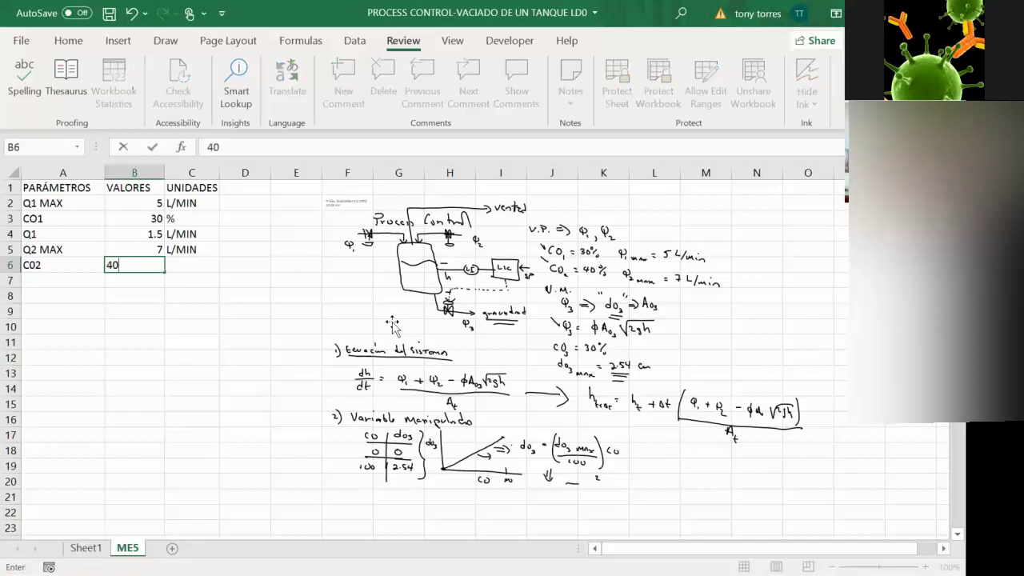
key(Tab)
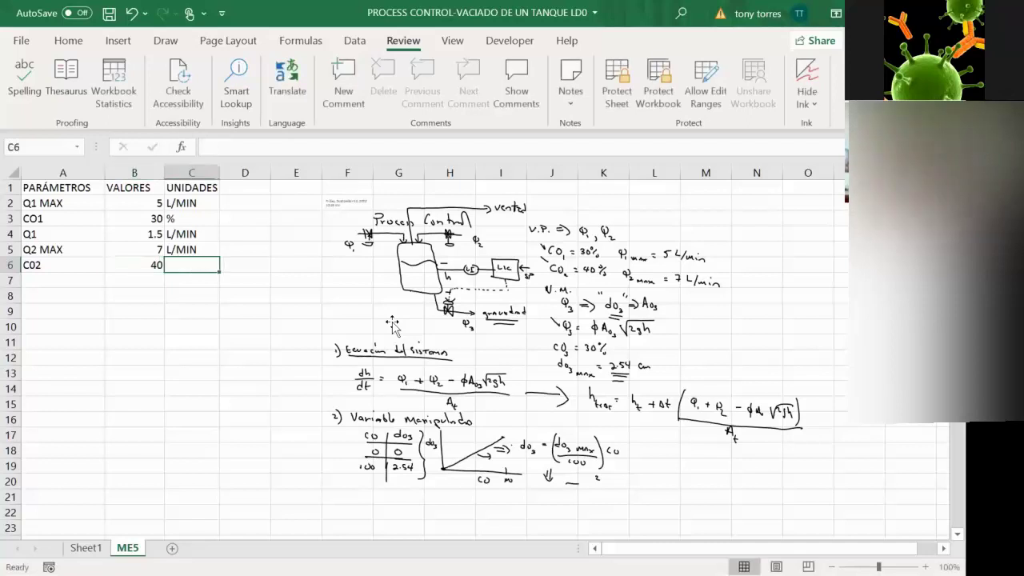
Step: Give C02 the unit % and label row 7 as Q2
text(%)
key(Return)
key(Left)
key(Left)
text(Q)
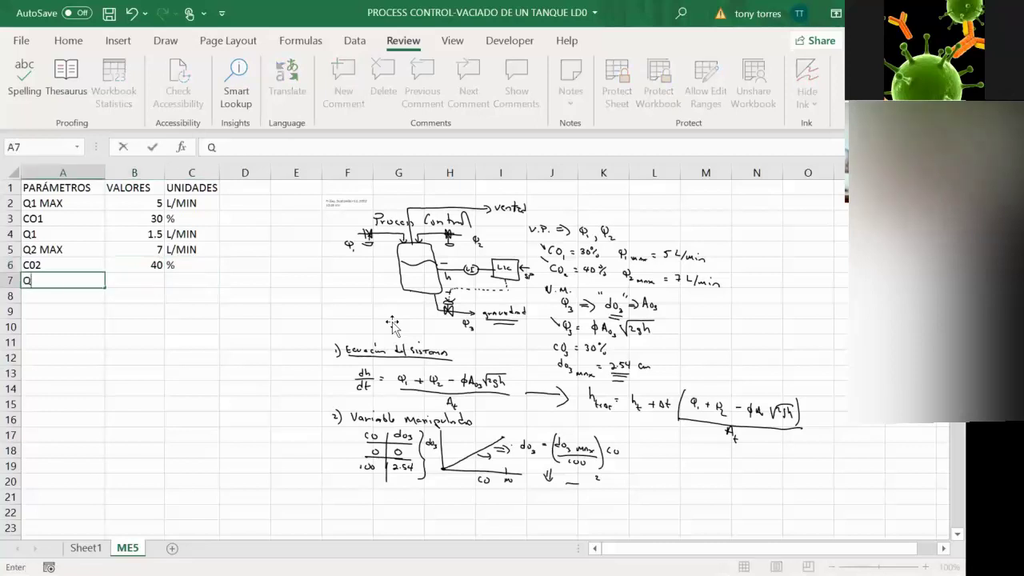
text(2 MAX)
key(BackSpace)
key(Tab)
Step: Compute Q2 as =B5*B6/10, giving 2.8, with unit L/MIN
text(=)
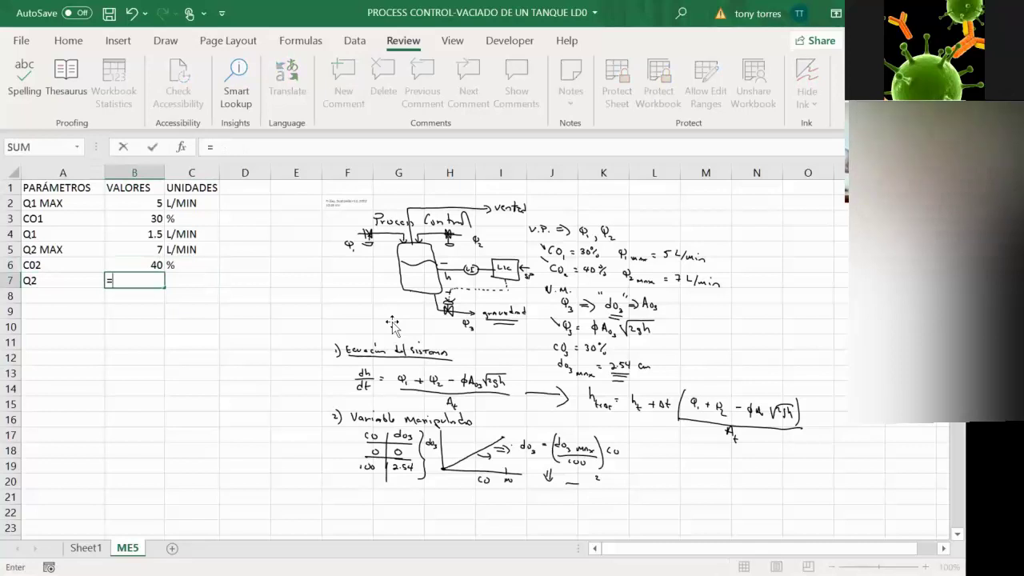
click(128, 249)
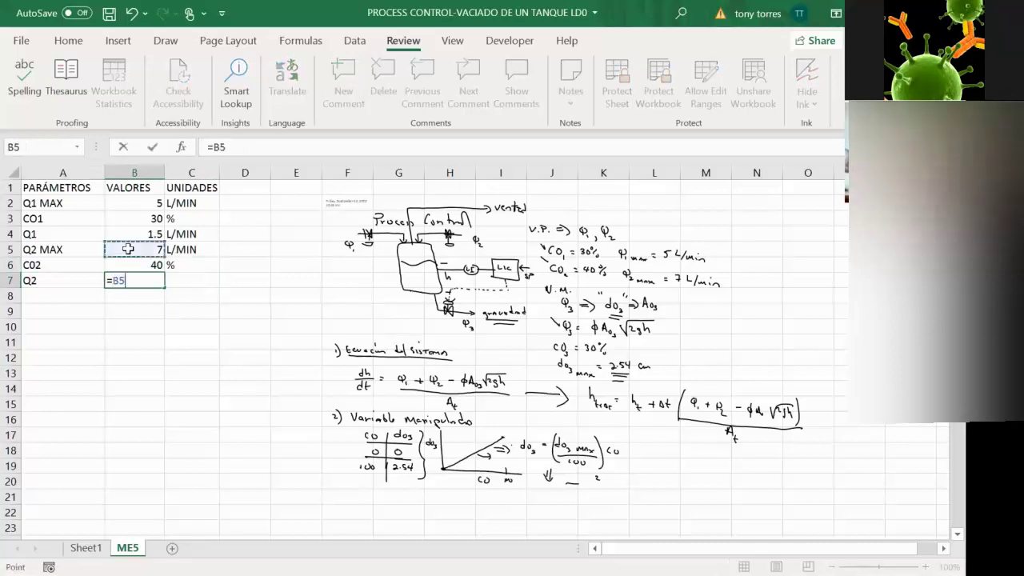
text(*)
click(134, 264)
text(/)
text(00)
key(Return)
click(193, 280)
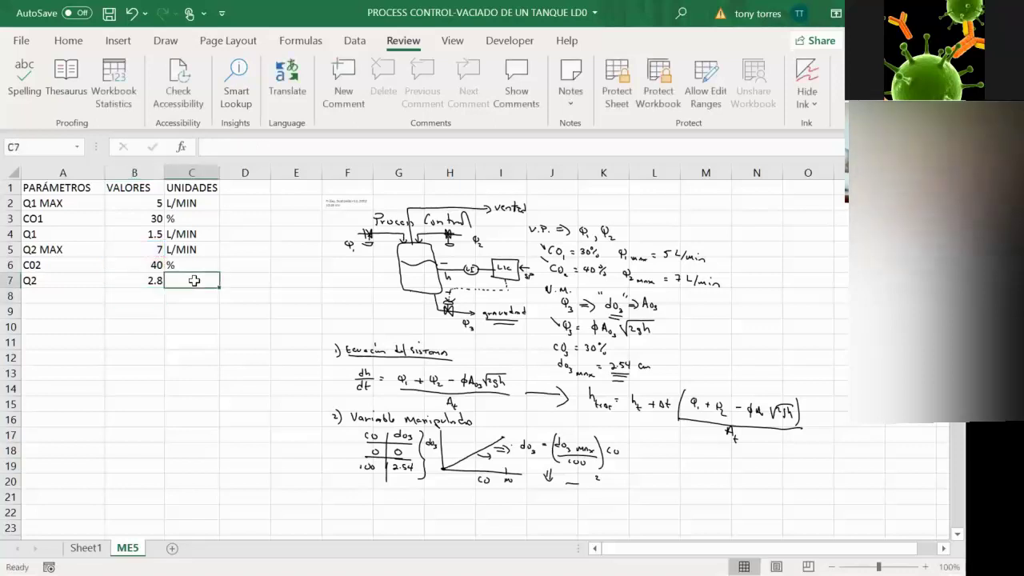
text(L/MIN)
key(Return)
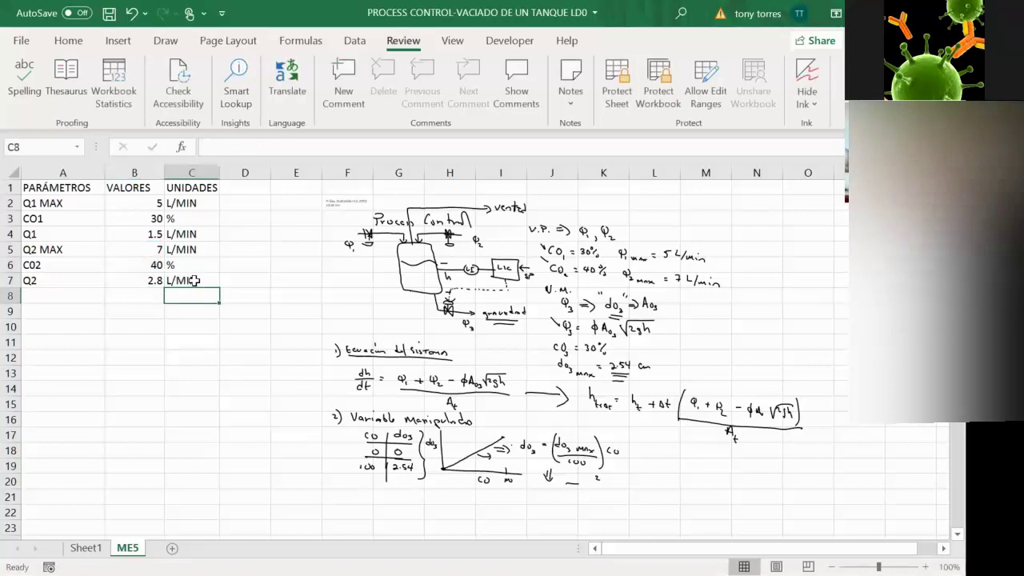
key(Home)
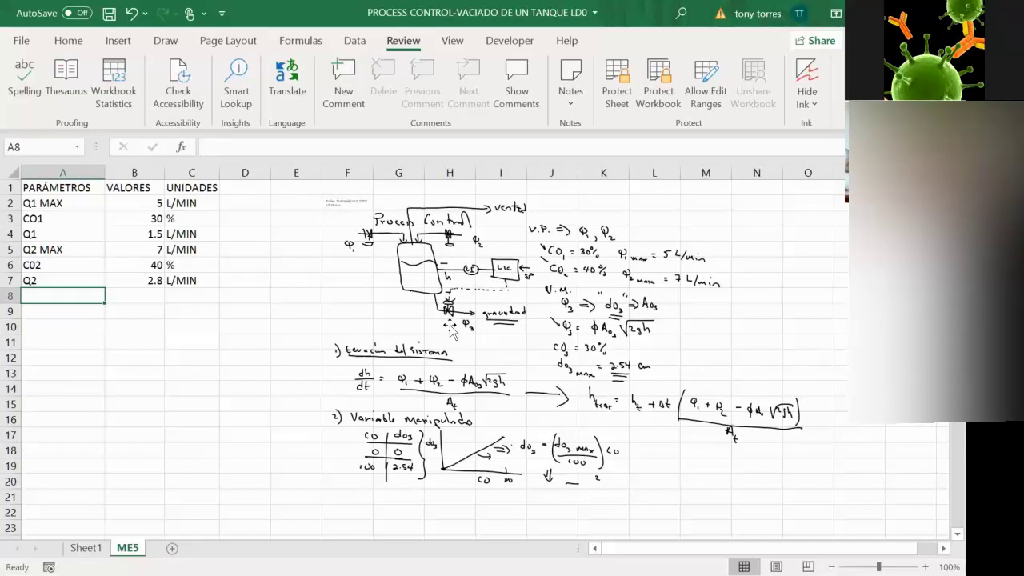
Step: Fill row 8 with do3 max, value =2.54, unit cm
text(do3 ma)
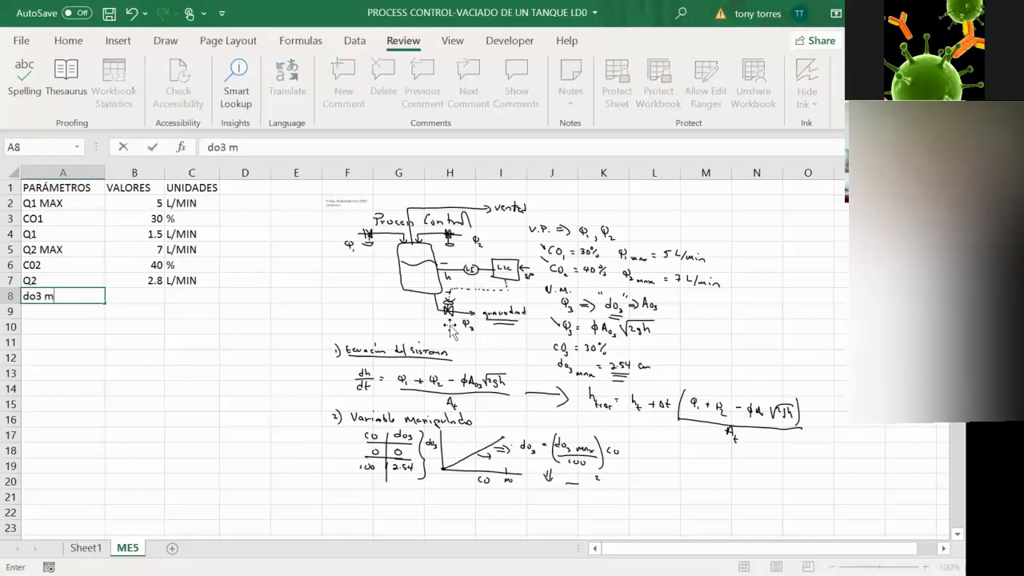
text(x)
key(Tab)
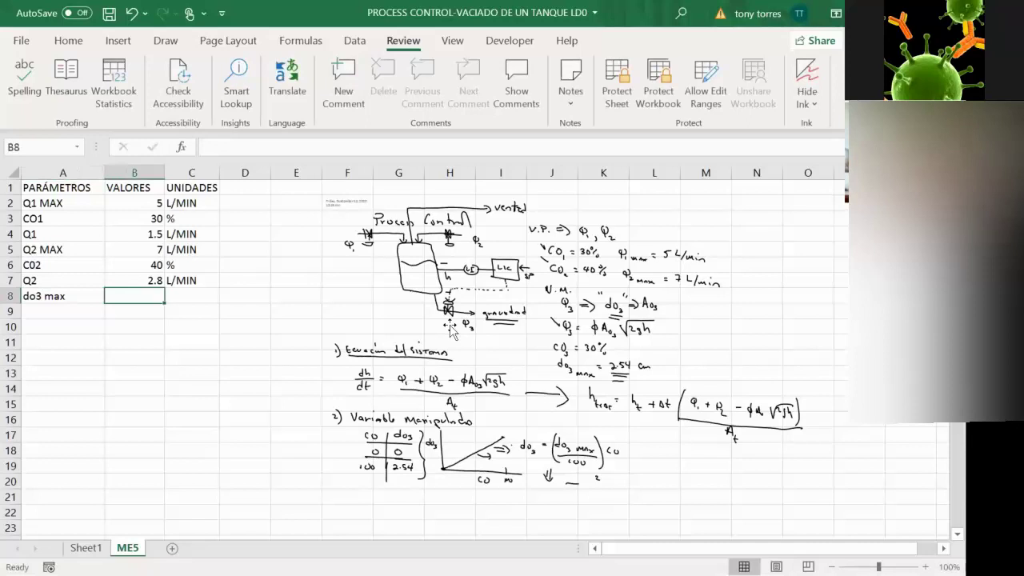
text(=)
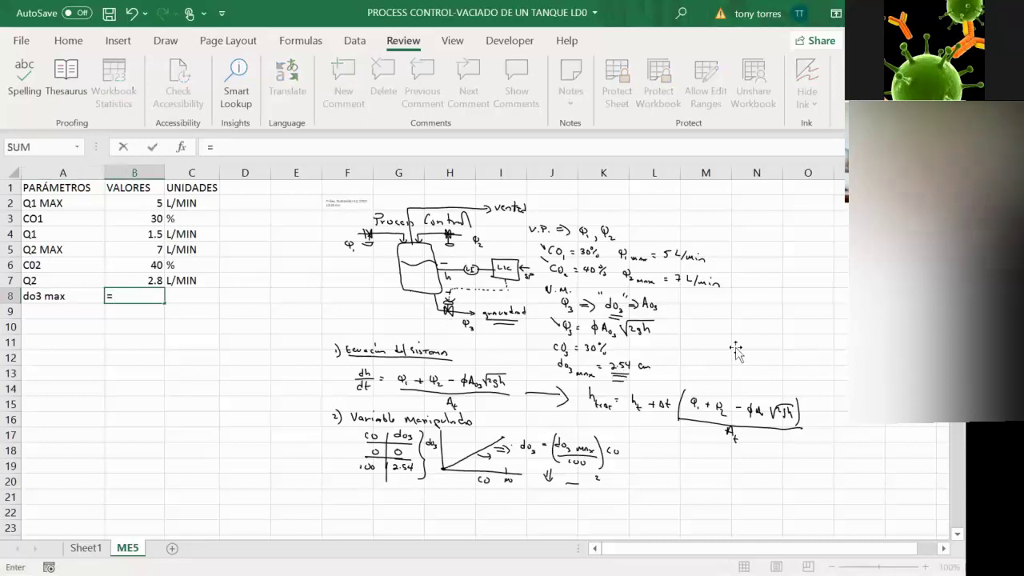
text(2.54)
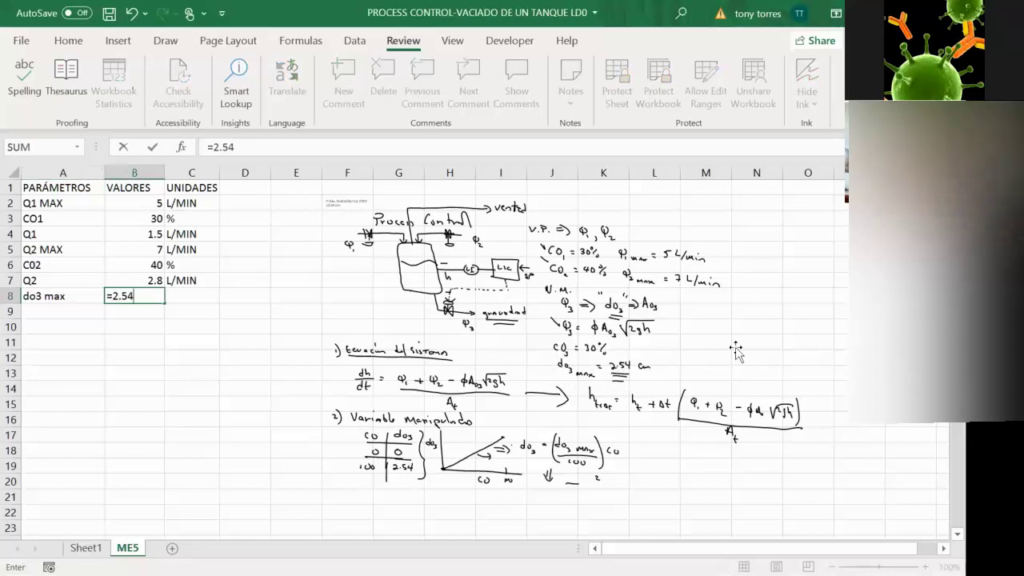
key(Return)
key(Up)
key(Right)
text(c)
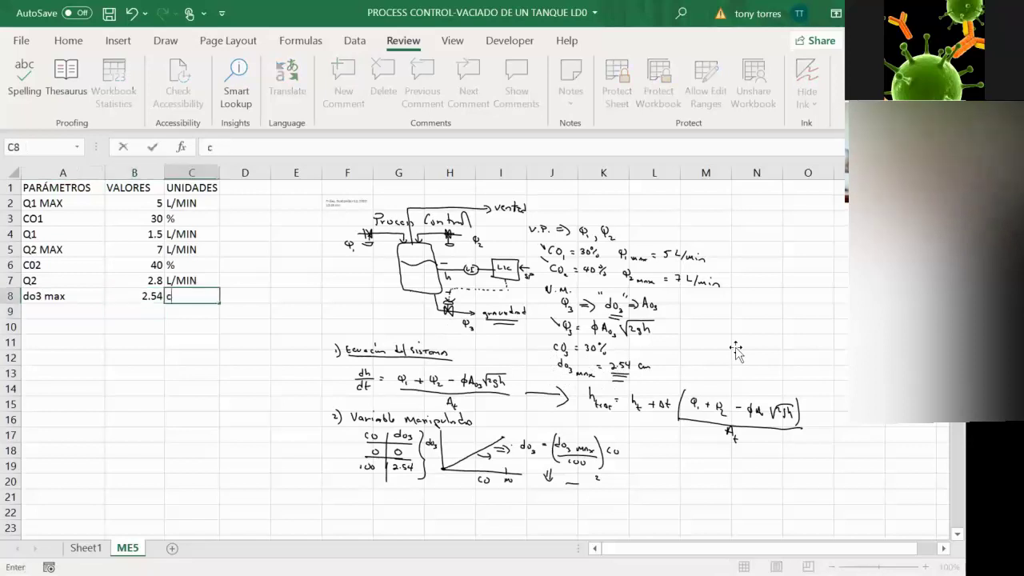
text(m)
key(Return)
Step: Fill row 9 with CO3, value 30, unit %
key(Left)
key(Left)
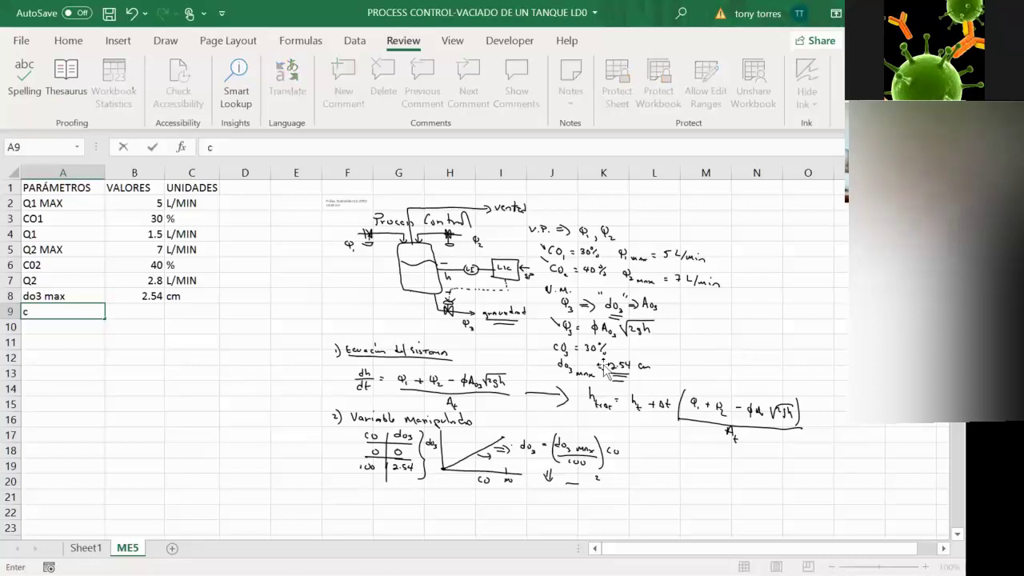
text(CO1)
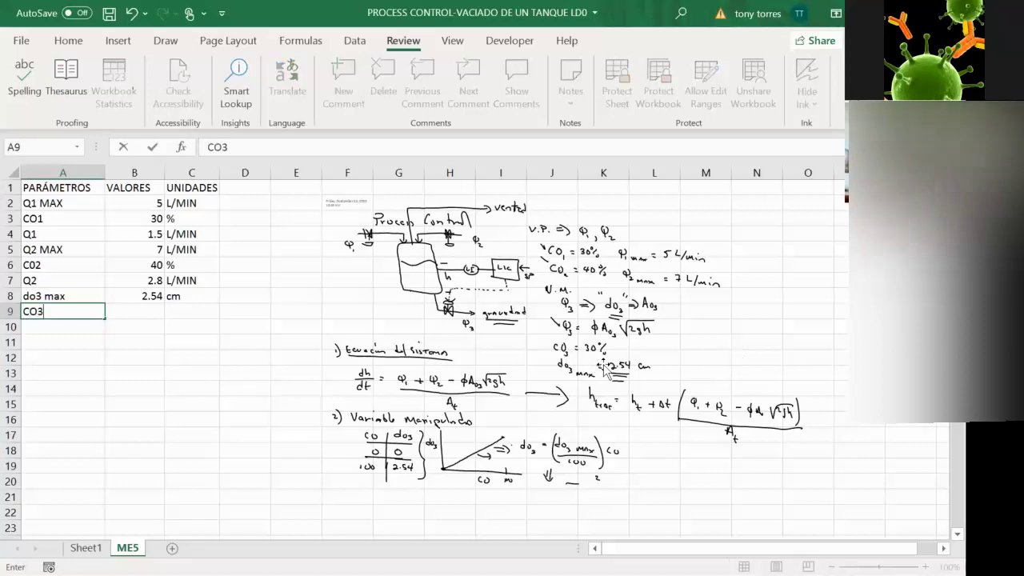
key(Tab)
text(30)
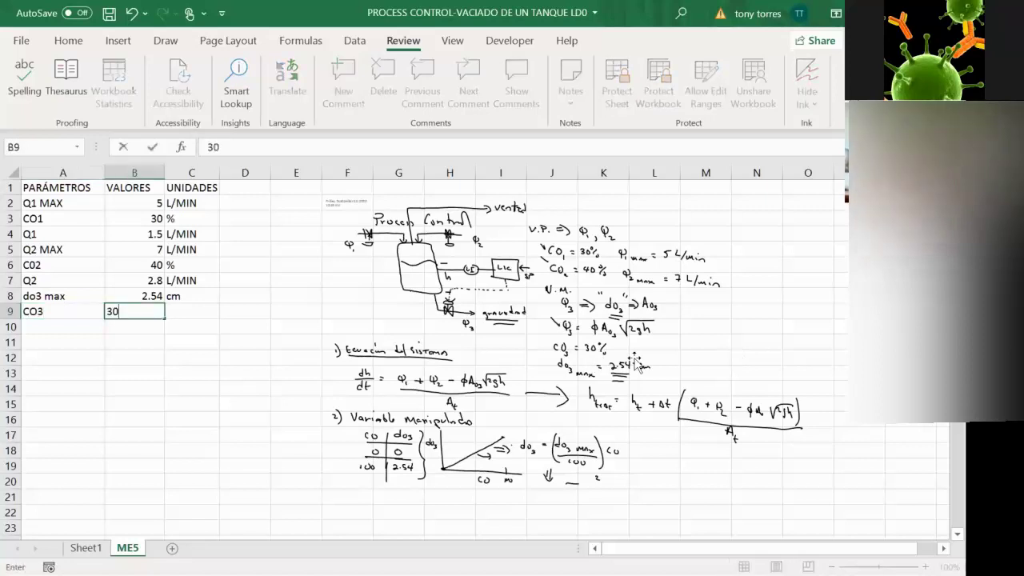
key(Tab)
text(%)
key(Return)
key(Left)
key(Left)
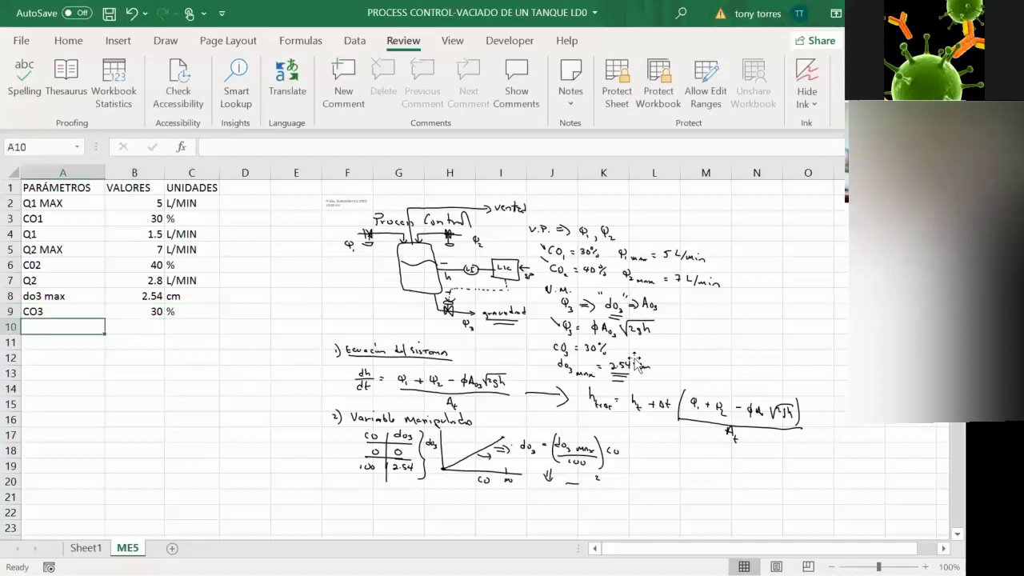
Step: Add d03 in row 10 as =B8*B9/100, giving 0.762, with unit cm
text(Do3 max)
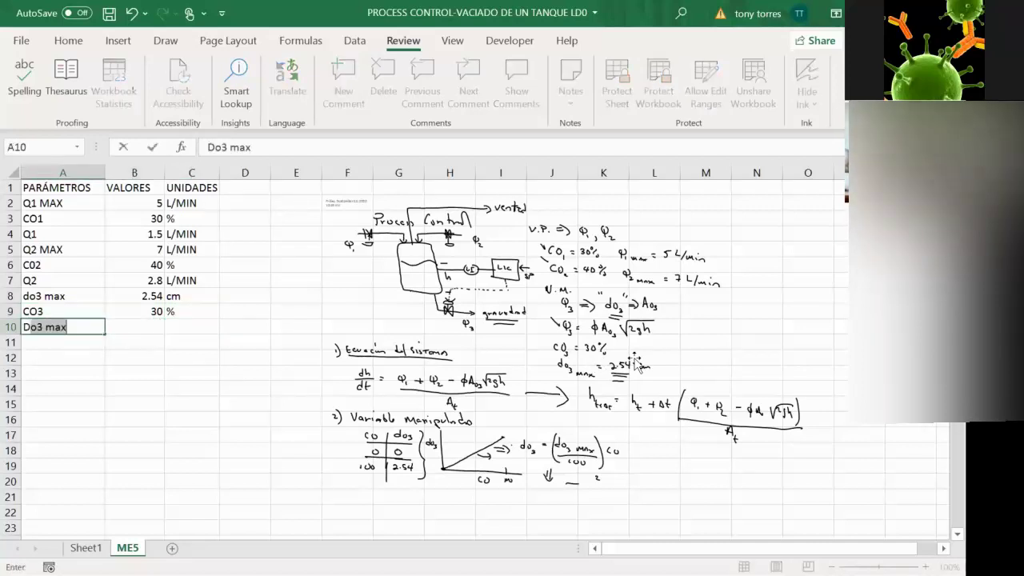
key(BackSpace)
key(BackSpace)
text(d03)
key(Tab)
text(=)
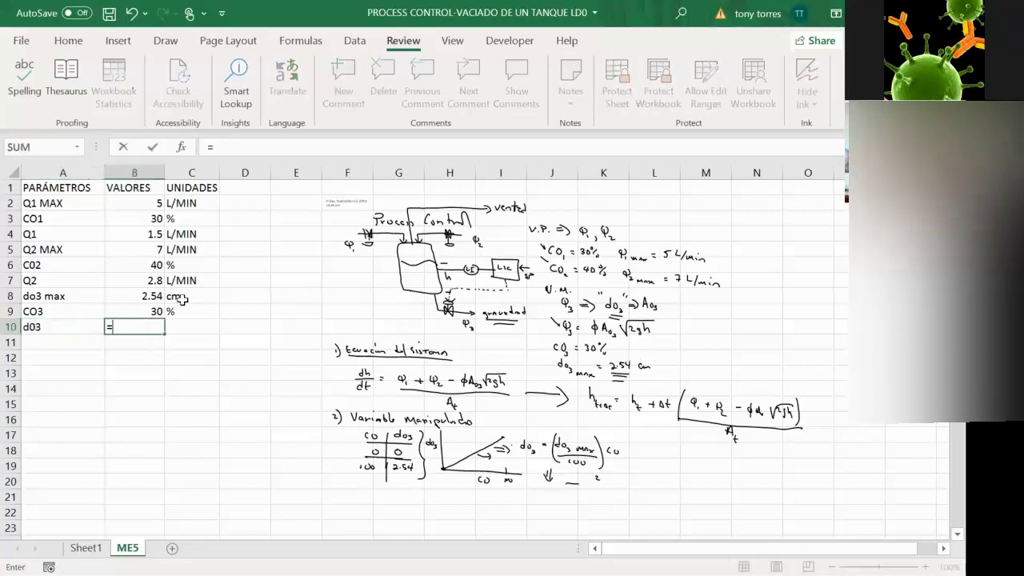
click(126, 295)
text(*)
click(128, 312)
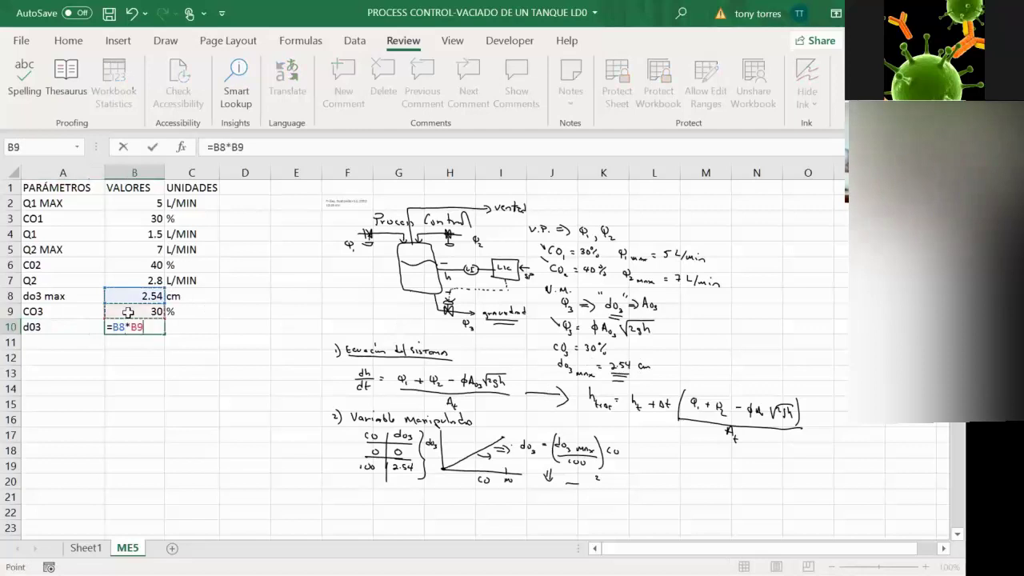
text(/100)
key(Return)
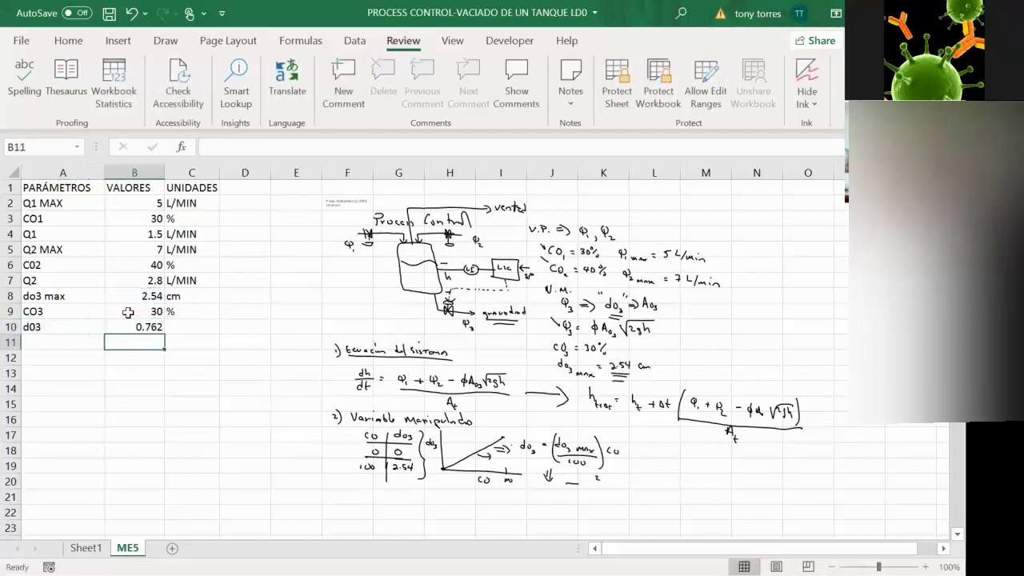
click(185, 329)
text(cm)
key(Return)
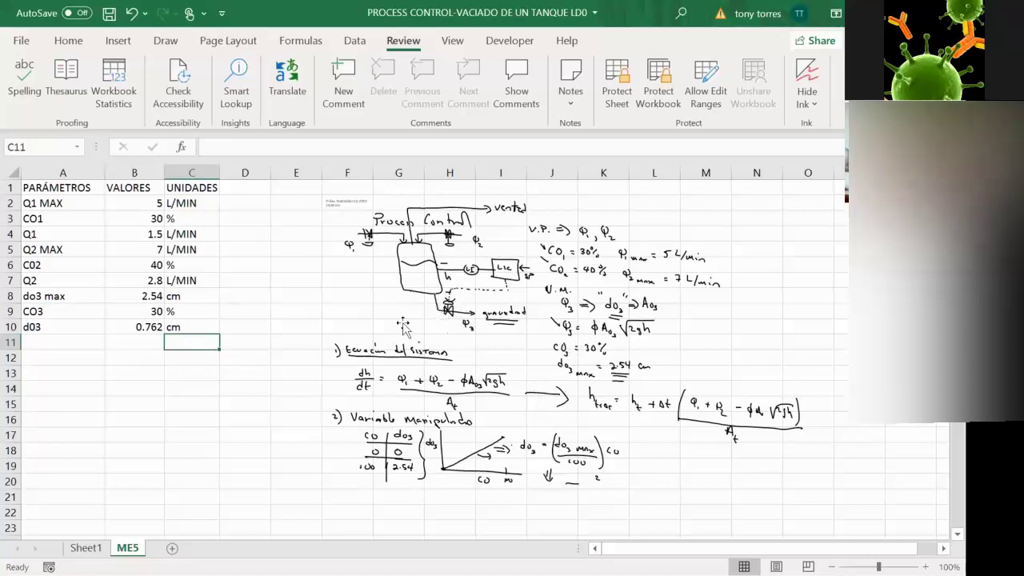
Step: Enter g with value 981 and unit cm/sec2 in row 11
click(38, 340)
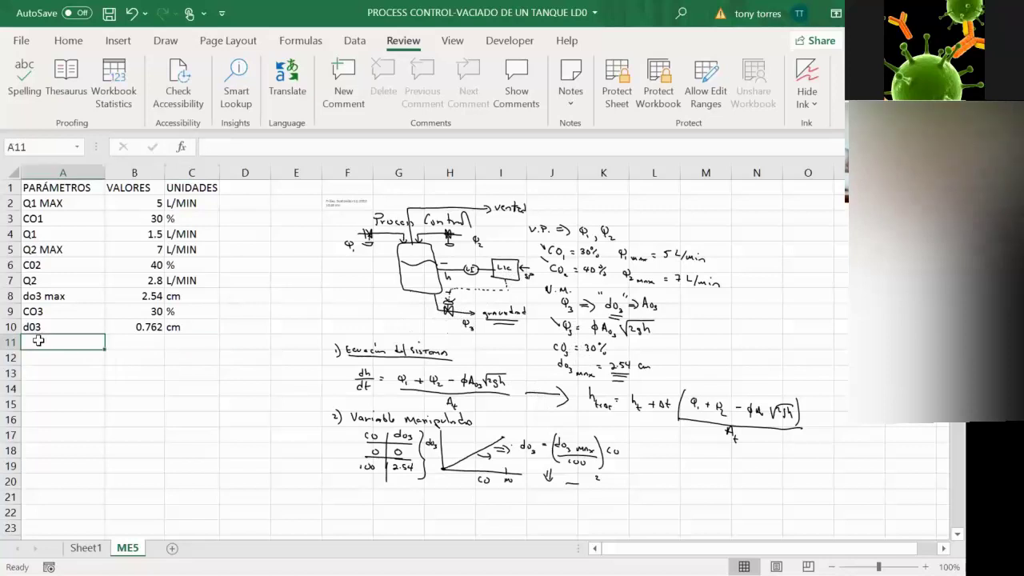
text(g)
key(Tab)
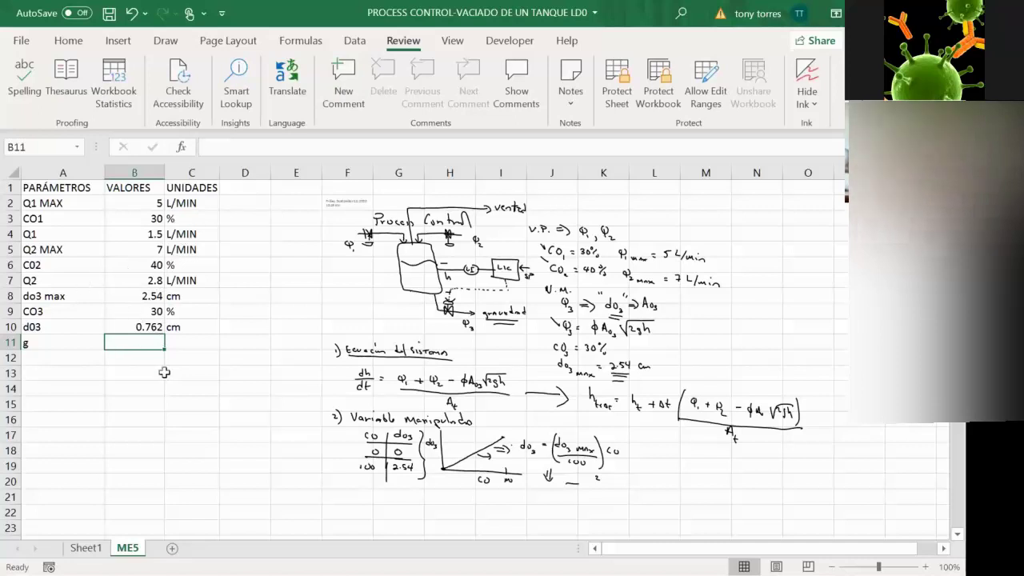
text(981)
key(Tab)
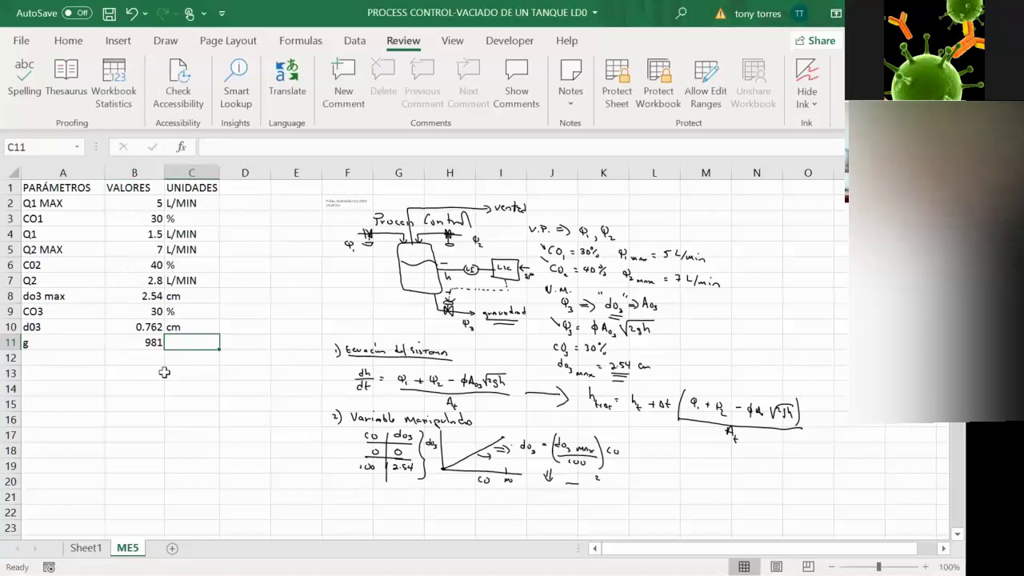
text(cm/sec)
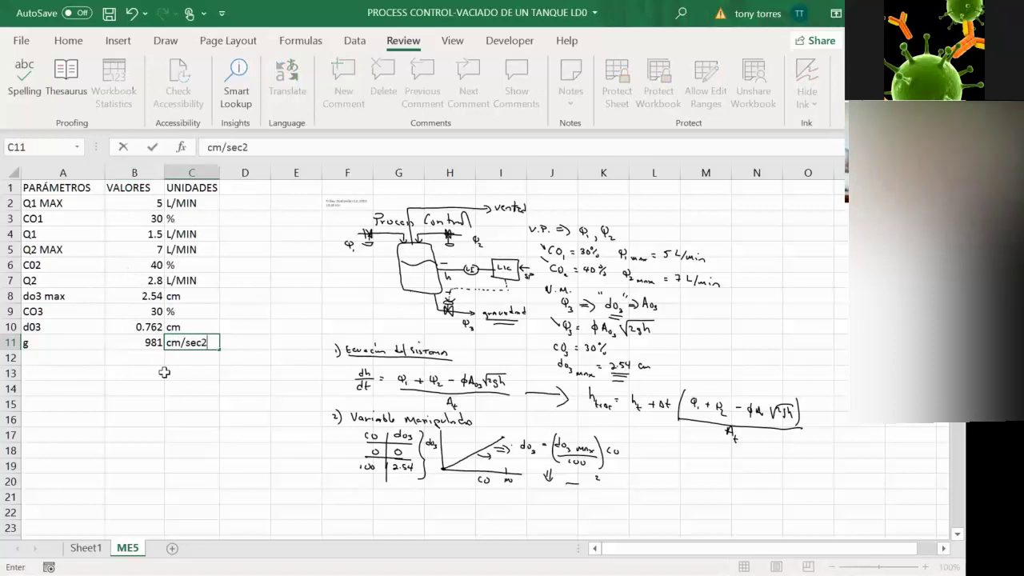
text(2)
key(Return)
key(Left)
key(Left)
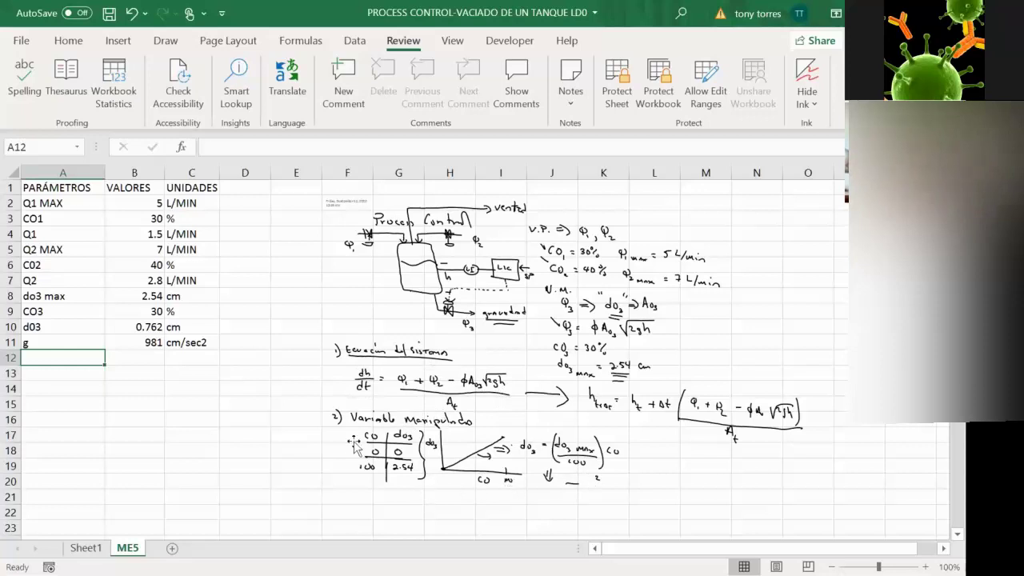
Step: Label F22 as hss and type the text 1/2/g((Q1+Q2) in G22
click(350, 508)
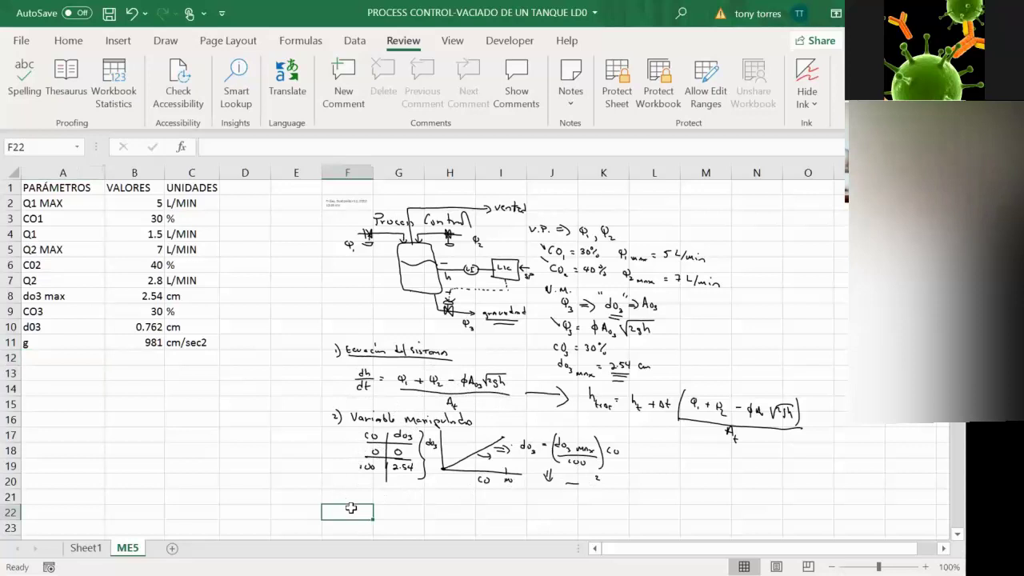
text(h)
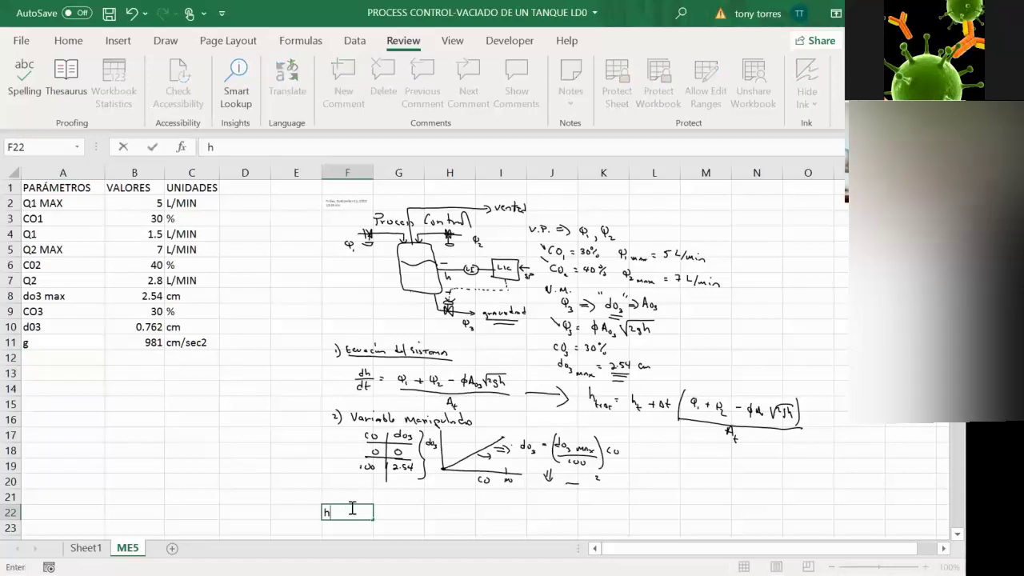
text(ss)
key(Tab)
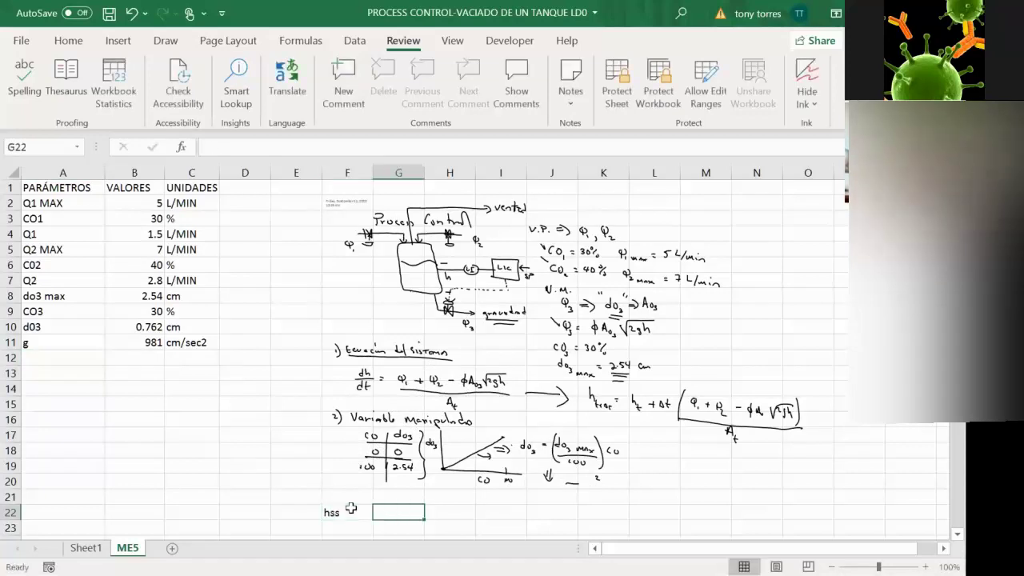
text(=)
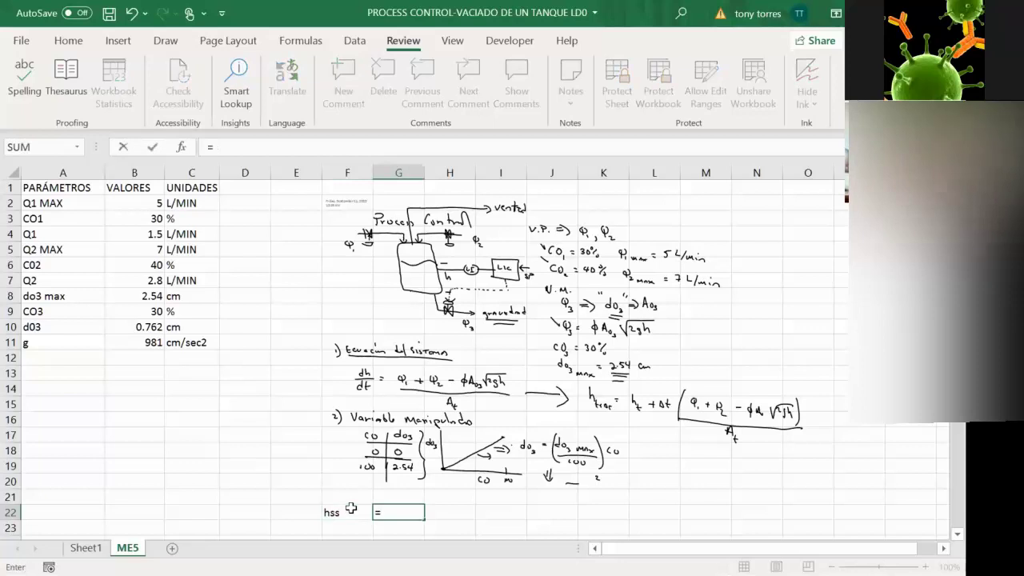
key(BackSpace)
text(/2/g()
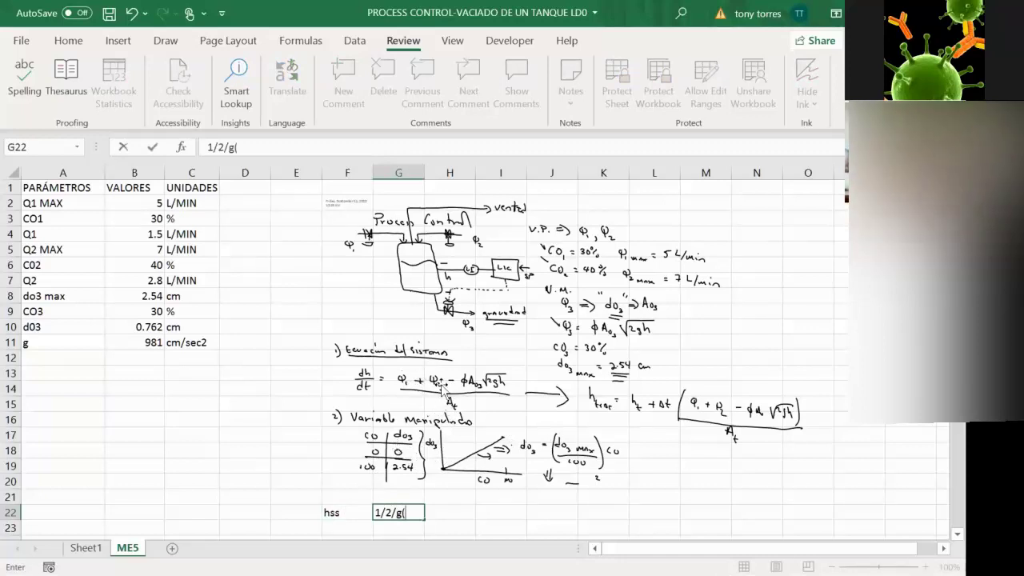
text(q1+q2)
key(BackSpace)
key(BackSpace)
key(BackSpace)
key(BackSpace)
key(BackSpace)
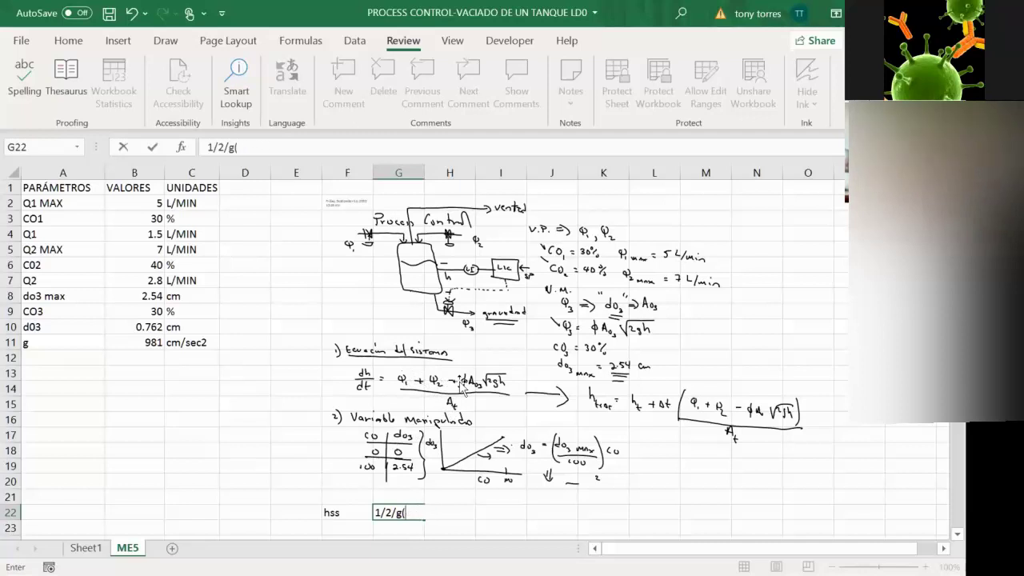
text(Q1+)
text(Q2))
click(401, 513)
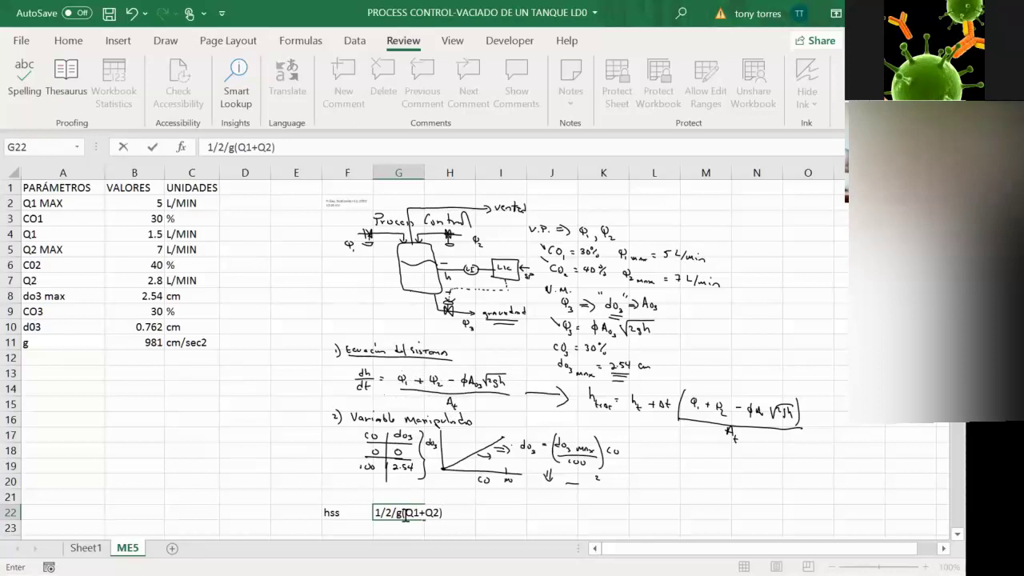
text(()
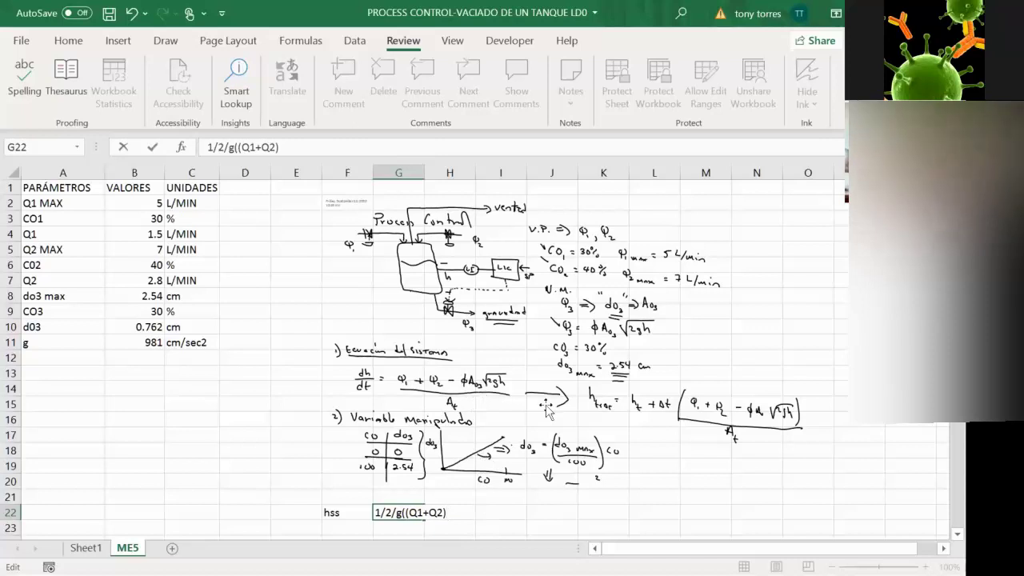
Step: Append /phi/A03)^2 to the hss expression in G22, fixing mistyped characters
text(/PHI)
key(BackSpace)
key(BackSpace)
text(p)
text(hi)
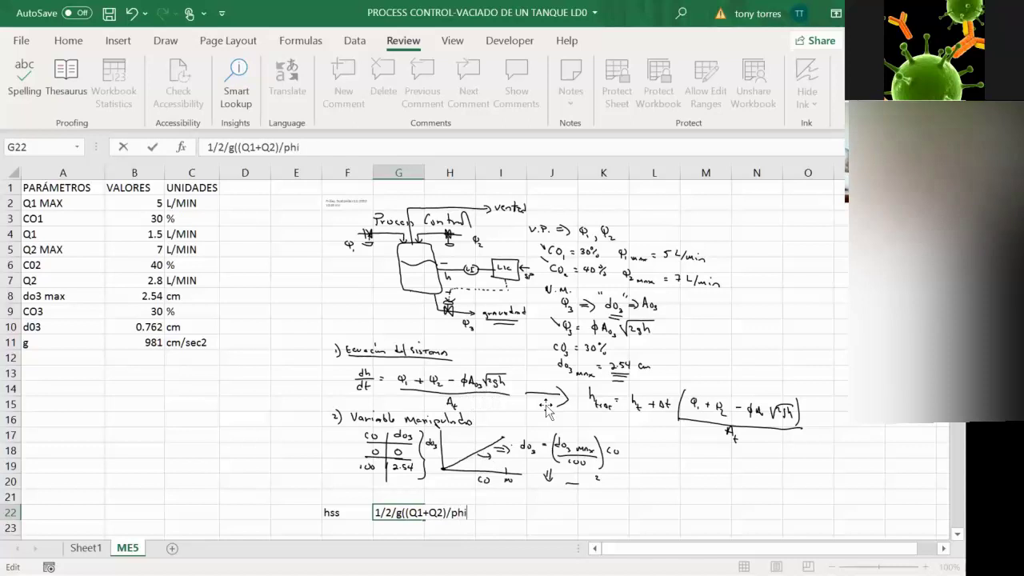
text(A03)
key(BackSpace)
key(BackSpace)
key(BackSpace)
key(BackSpace)
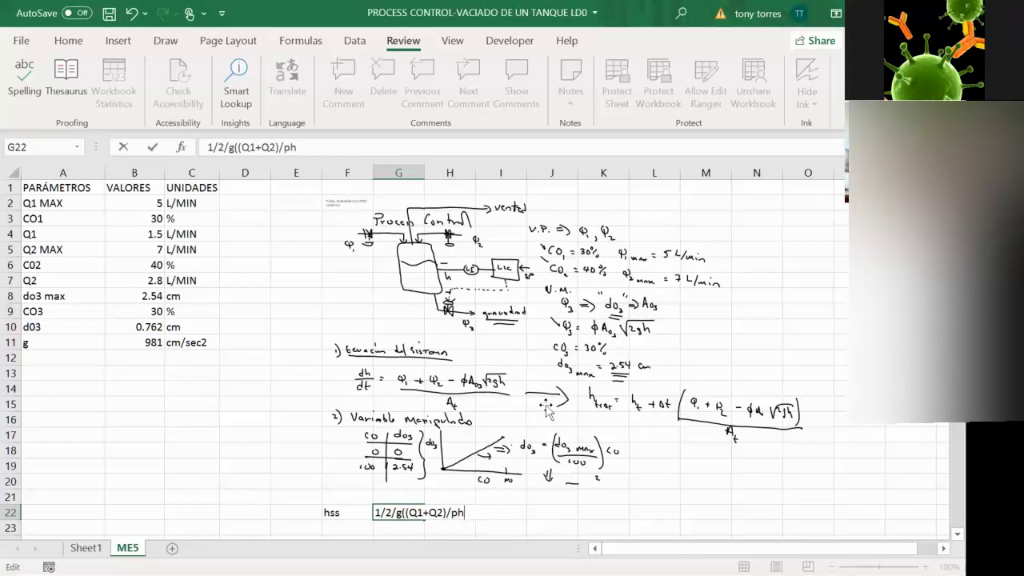
text(i/)
text(A03))
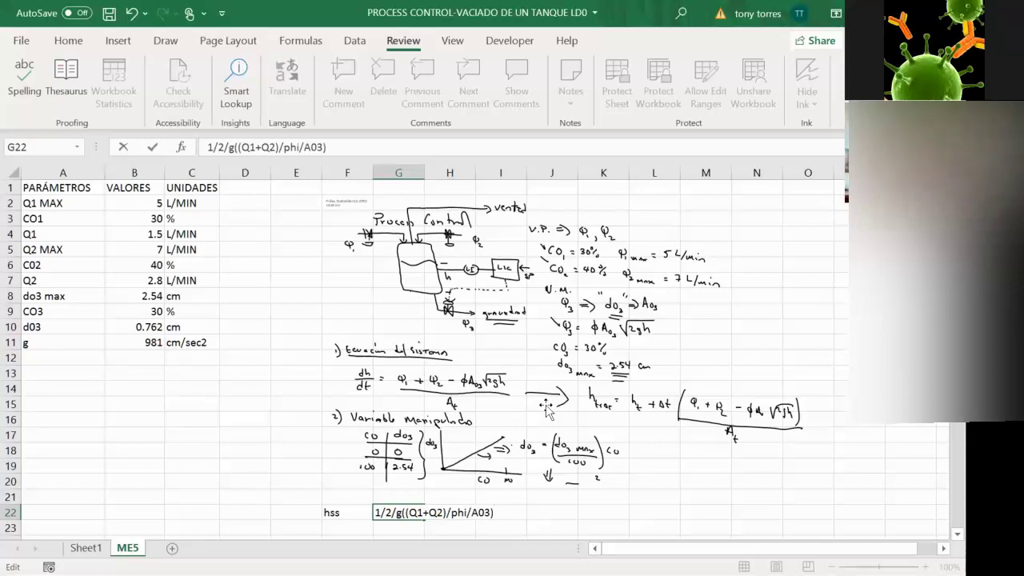
text(^^)
text(2)
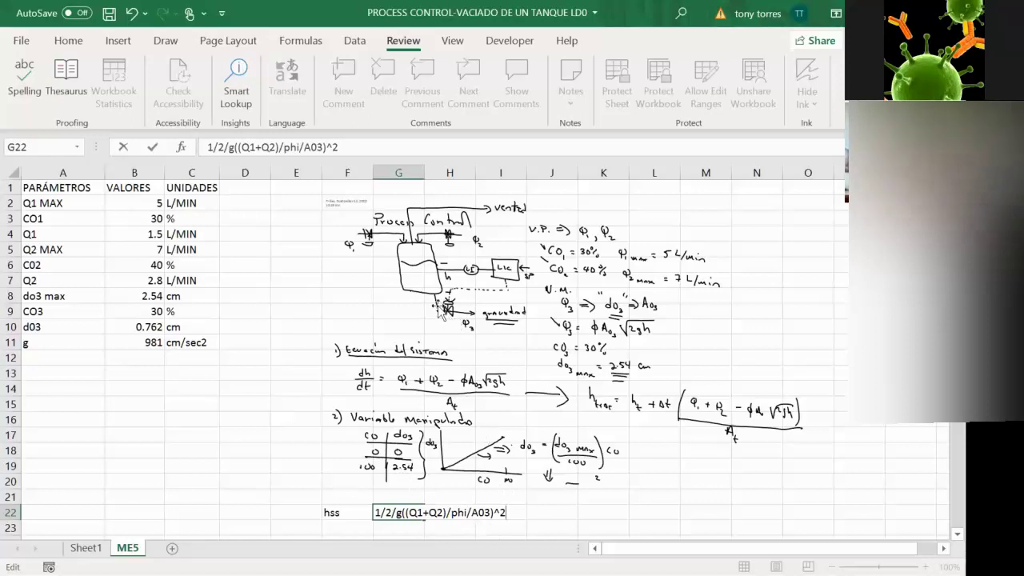
Step: Insert a blank row 11 above the g row
click(11, 342)
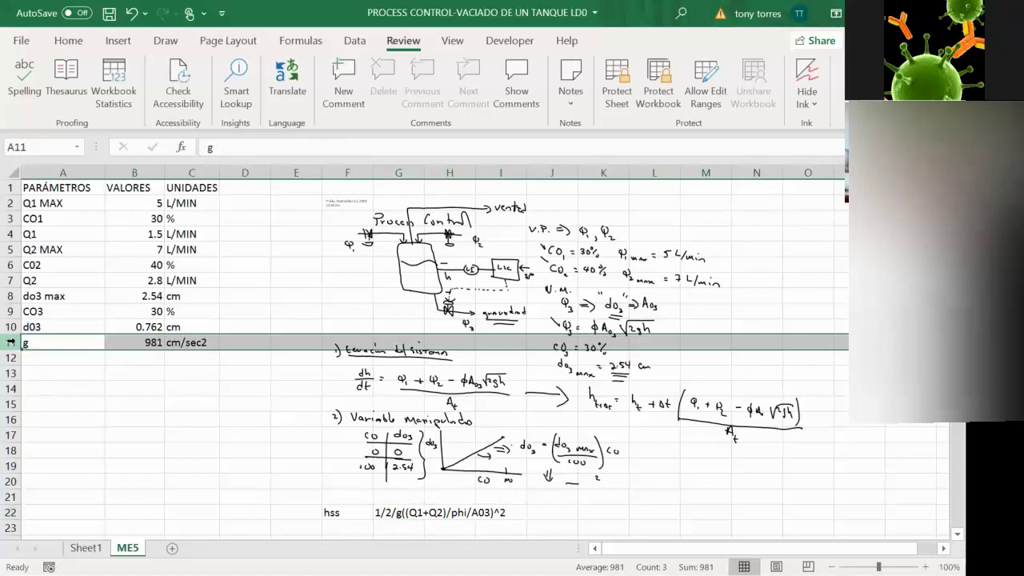
right_click(11, 342)
click(67, 187)
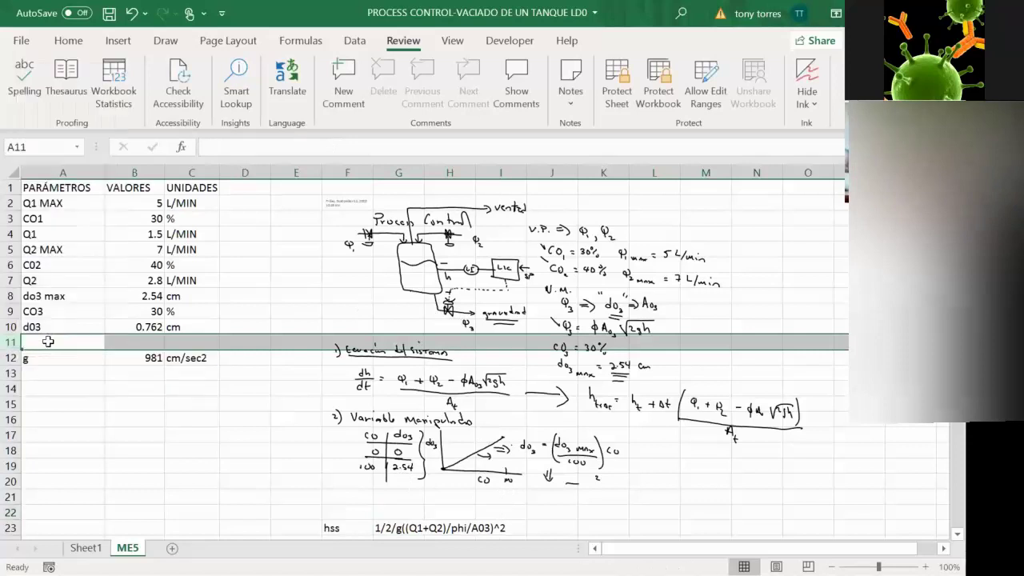
Step: Add A03 = PI()*B10^2/4 (0.4560367) with unit cm2 in row 11
text(A03)
key(Tab)
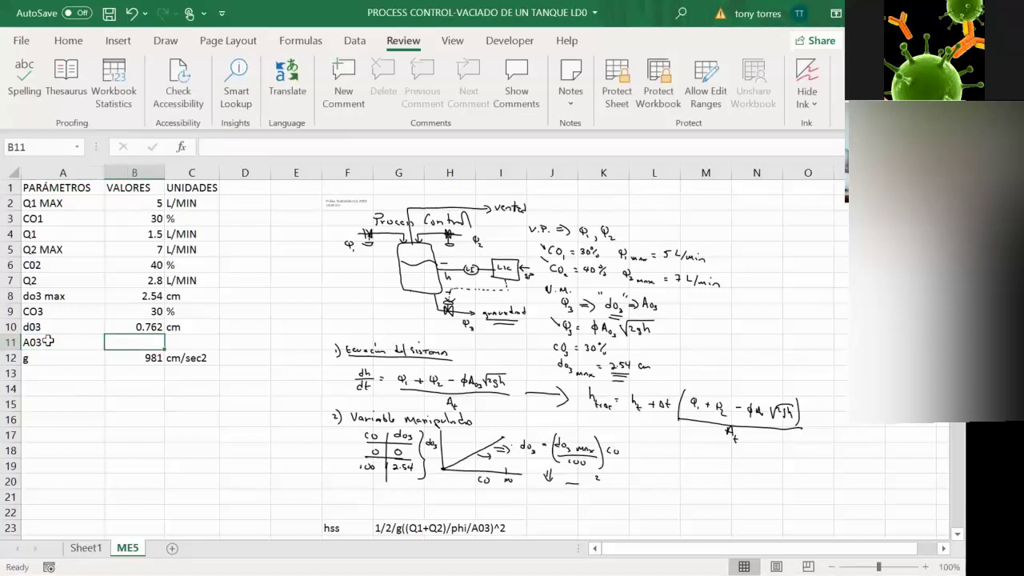
text(=)
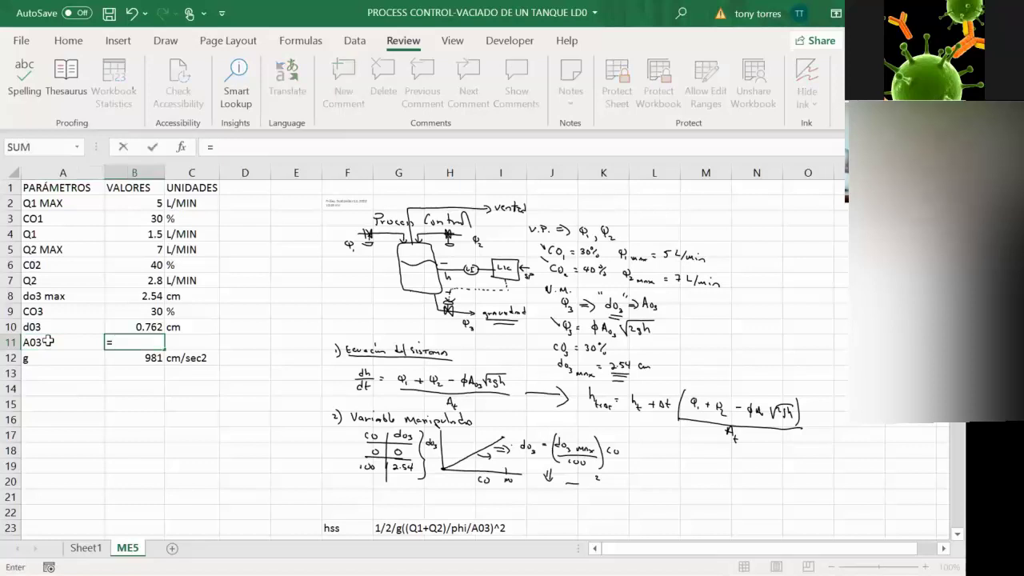
text(pi()&)
key(BackSpace)
click(139, 327)
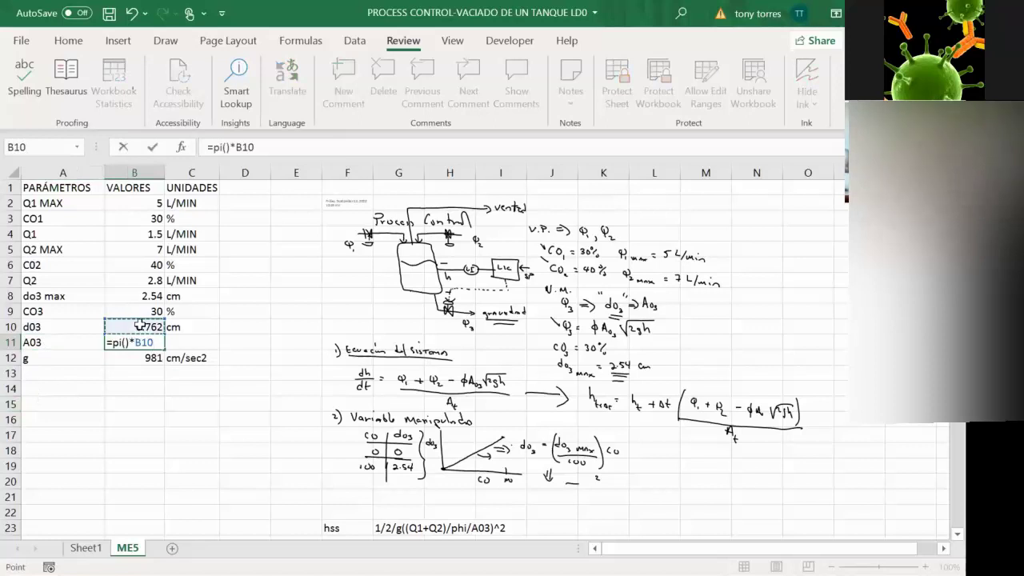
text(^)
text(2/4)
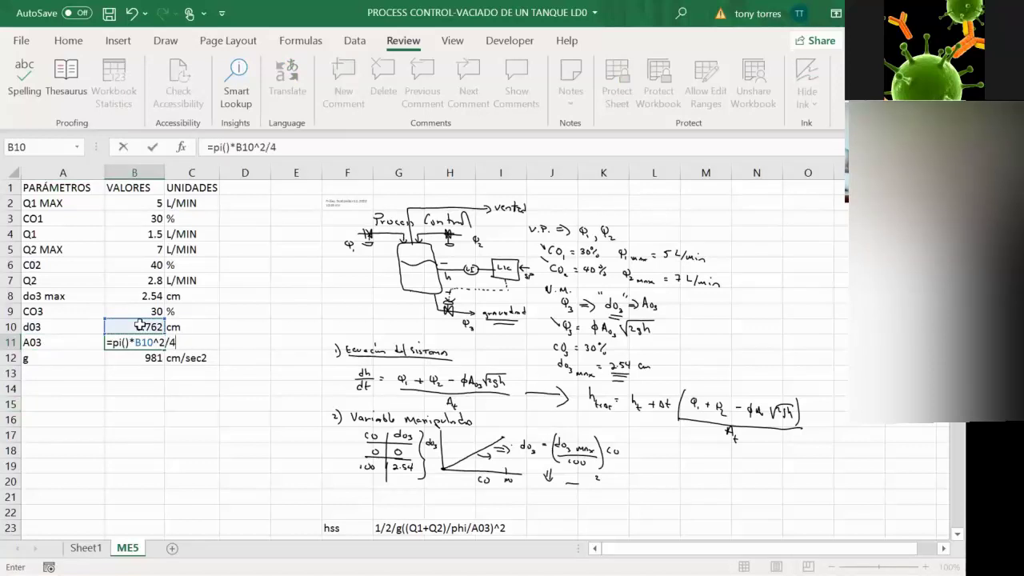
key(Return)
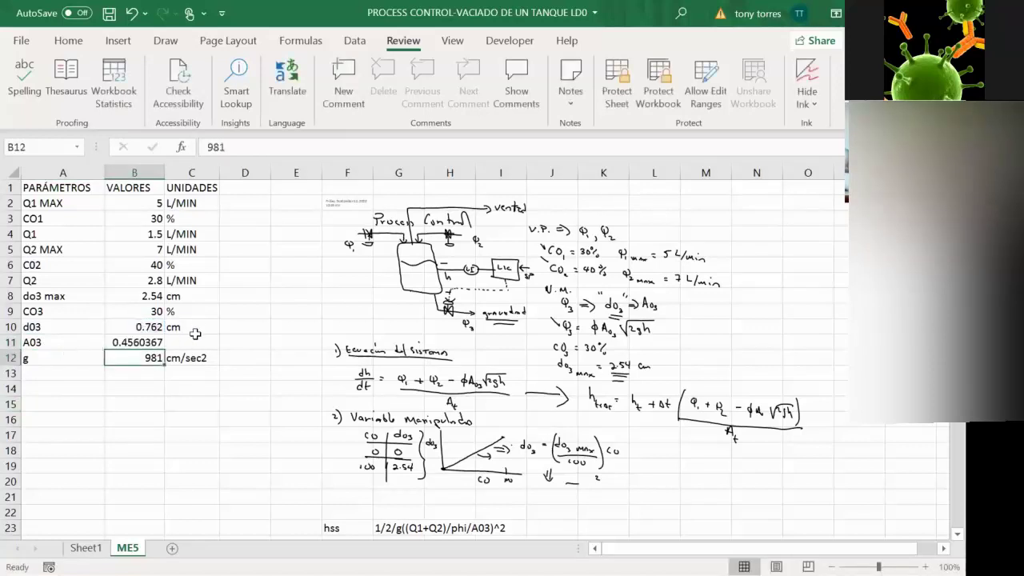
click(194, 340)
text(cm)
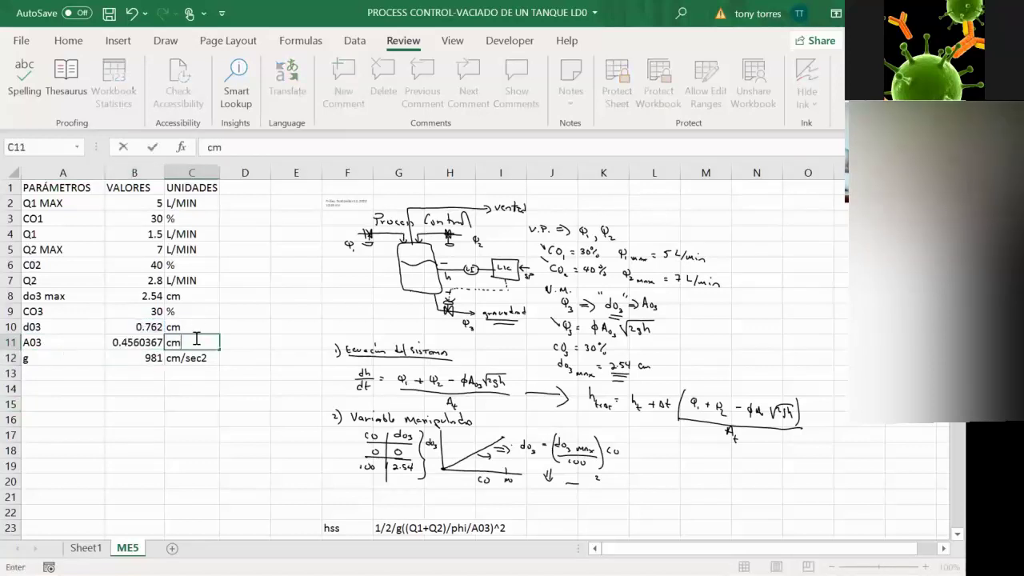
text(2)
key(Return)
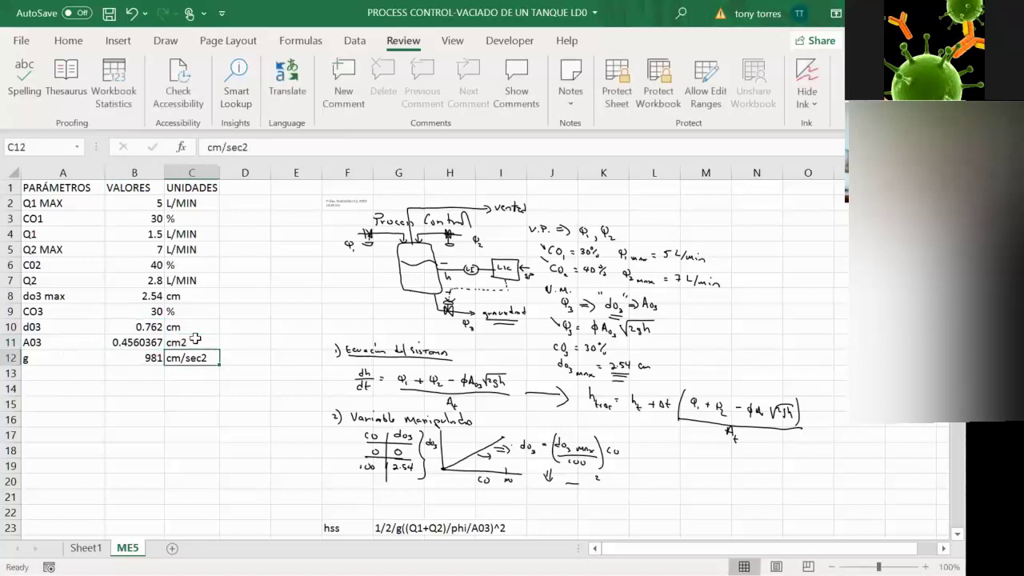
key(Down)
key(Left)
key(Left)
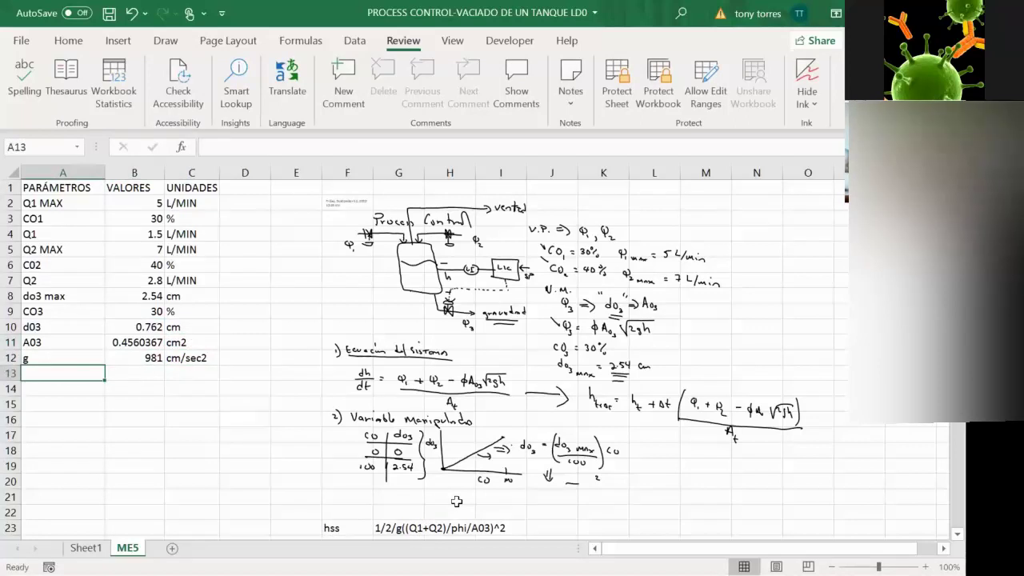
Step: Add a Q1 +Q2 row summing B4 and B7, giving 4.3 L/MIN
text(Q1)
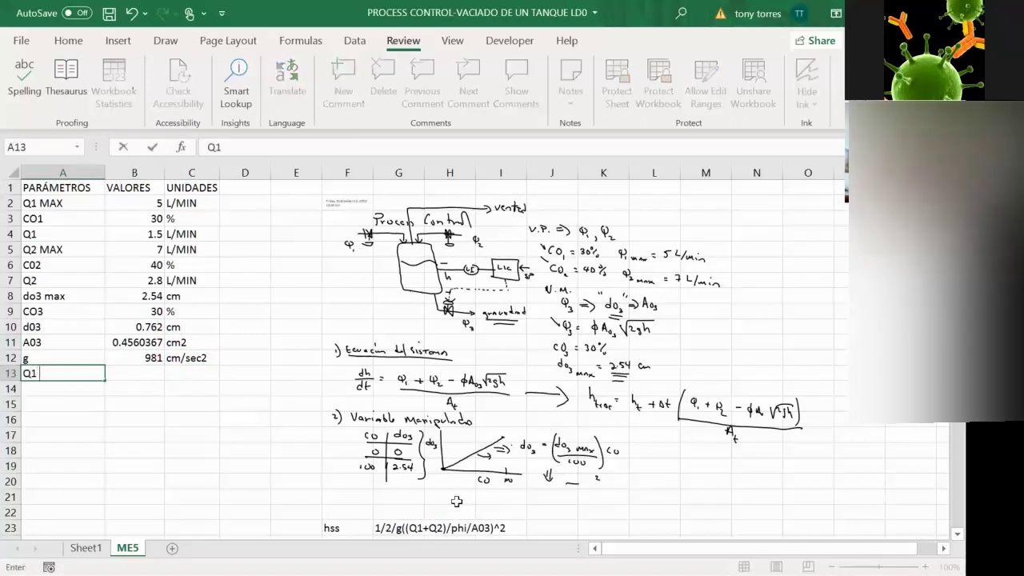
text( +Q2)
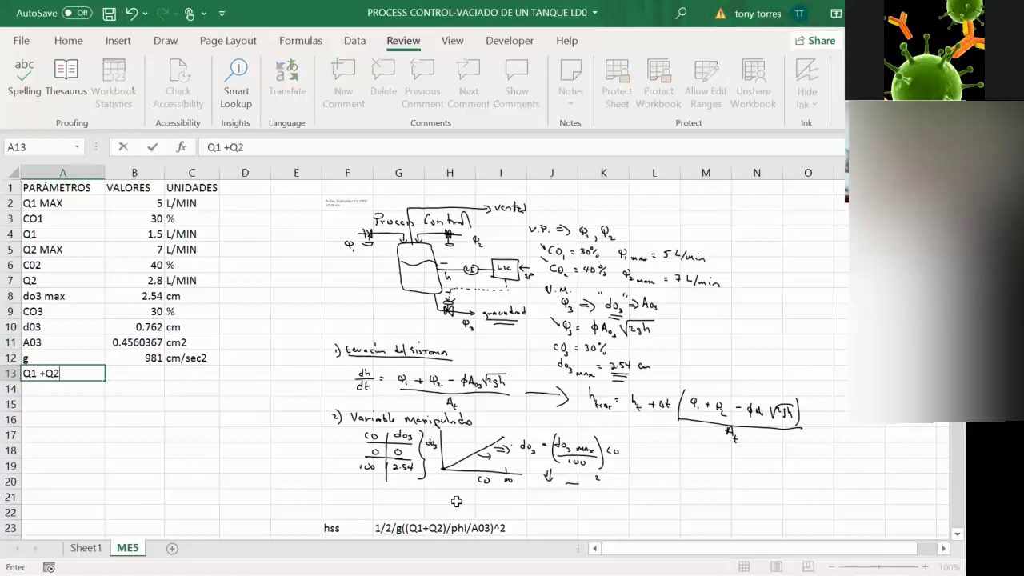
key(Tab)
text(=)
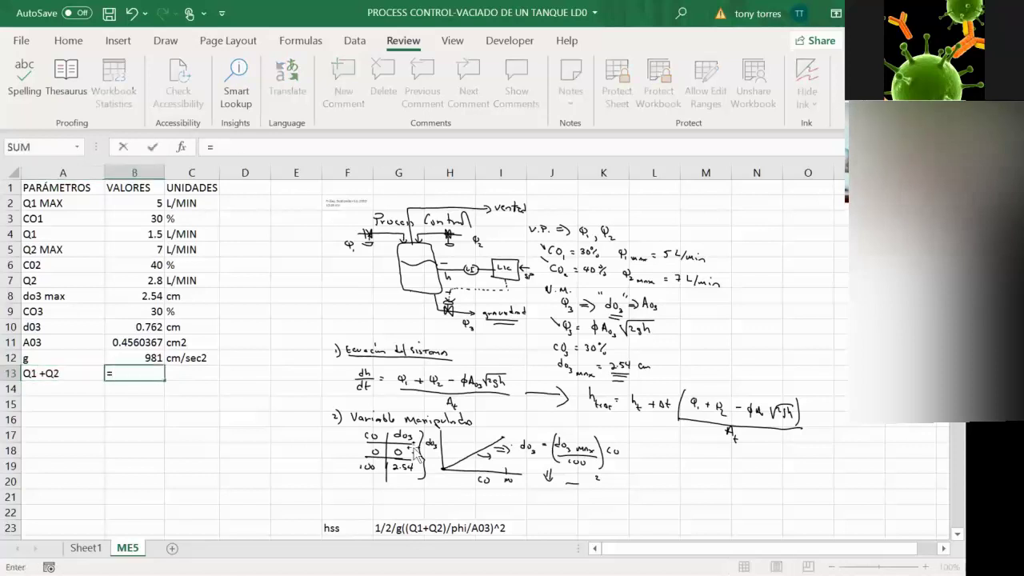
click(136, 237)
text(+)
click(138, 282)
key(Return)
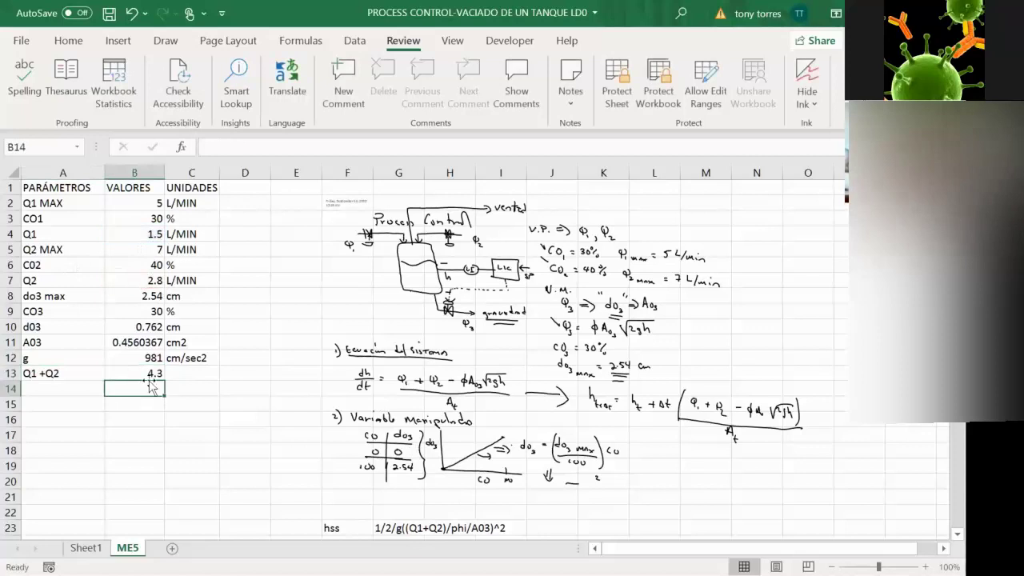
click(195, 371)
text(L/MIN)
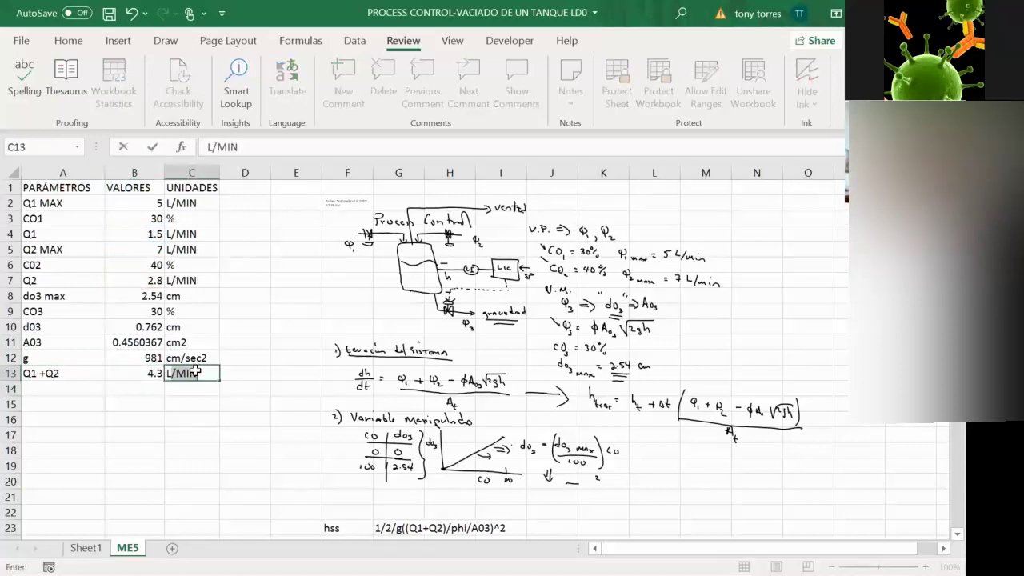
key(Return)
Step: Label row 14 'Q1 +Q2' as well
key(Left)
key(Left)
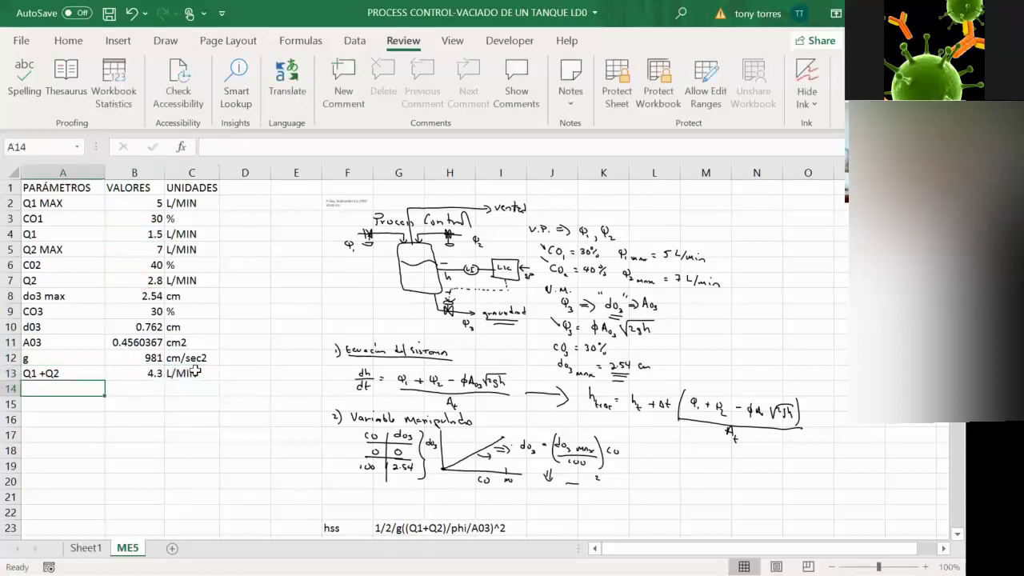
text(Q1 )
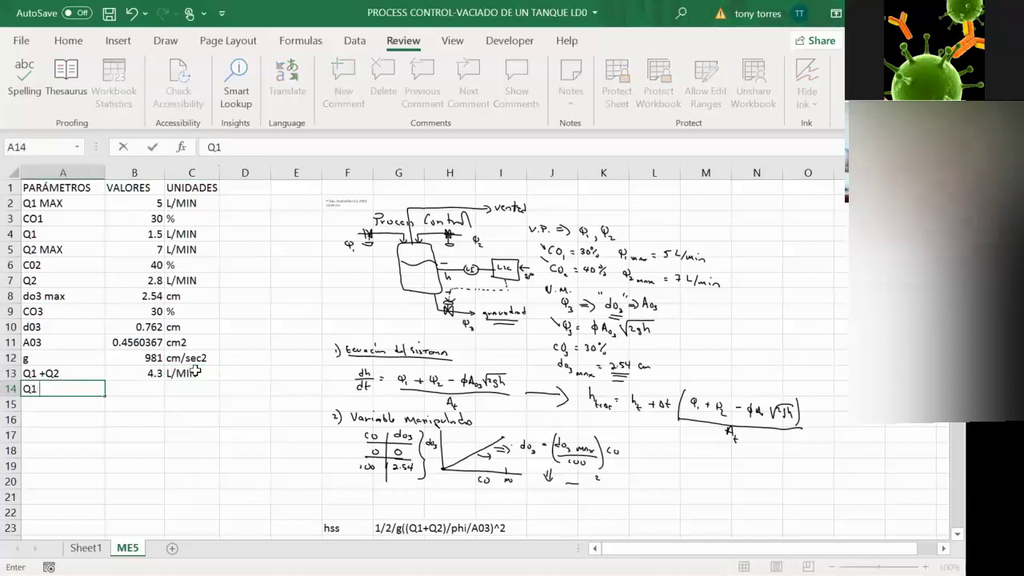
text(+Q2)
key(Tab)
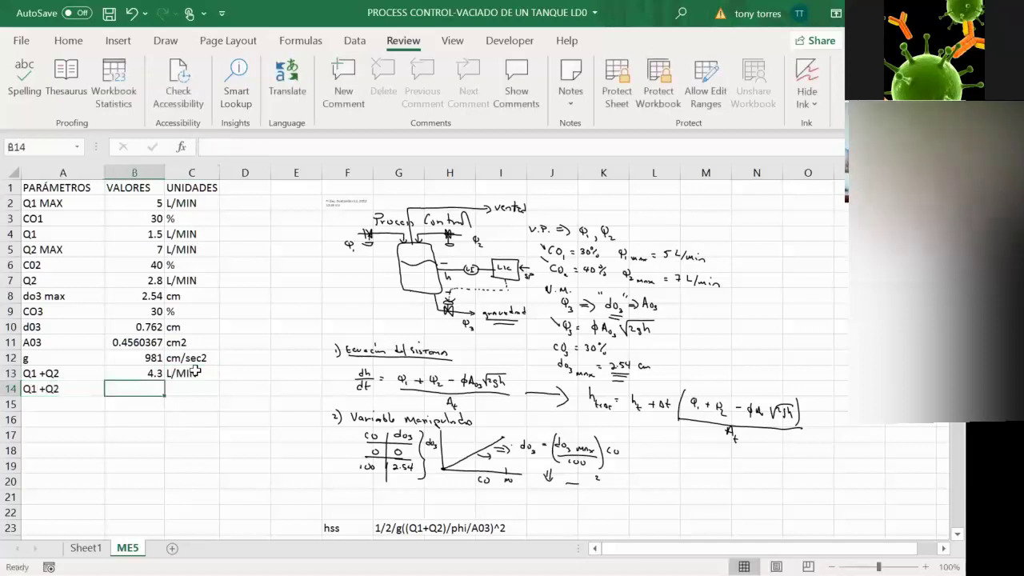
Step: Enter =B13*1000/60 in B14 (71.666667) with unit CM3/SEC
text(=)
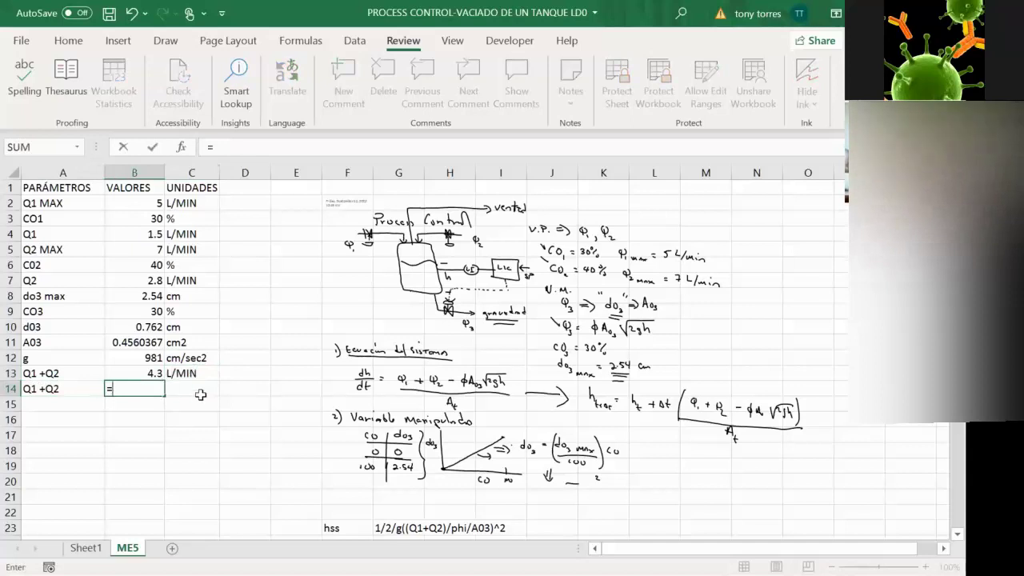
click(145, 374)
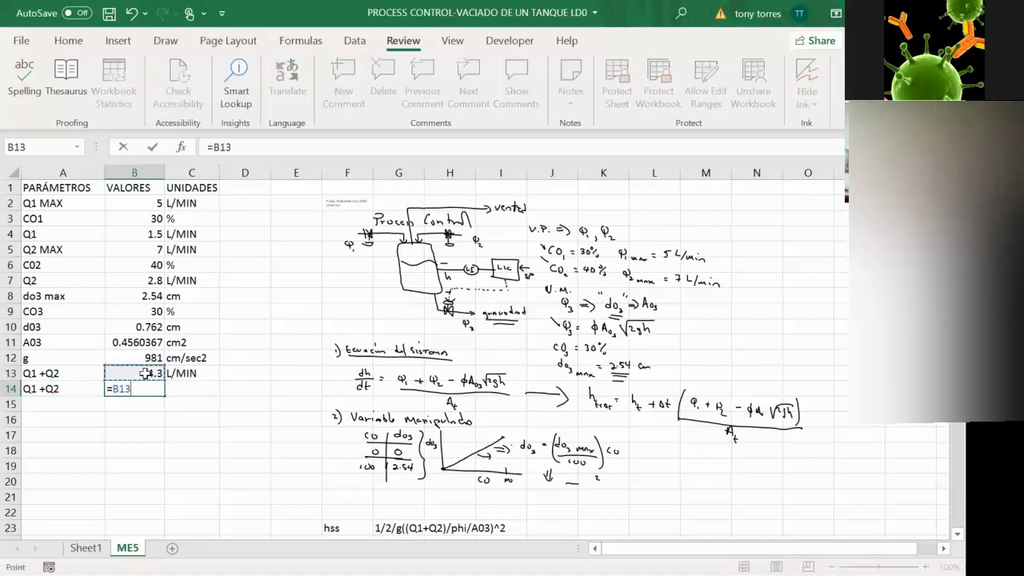
text(*1000)
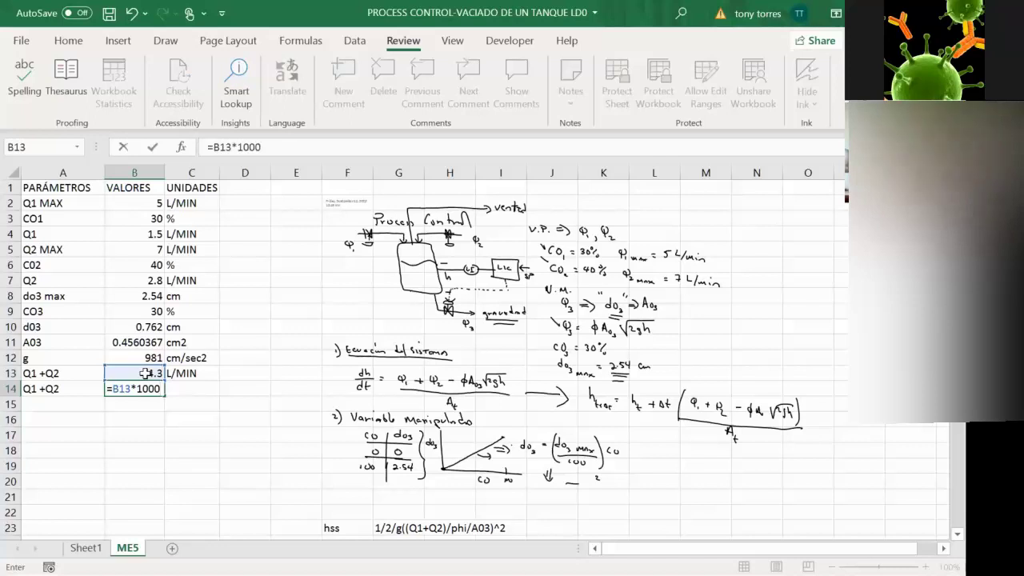
text(/)
text(60)
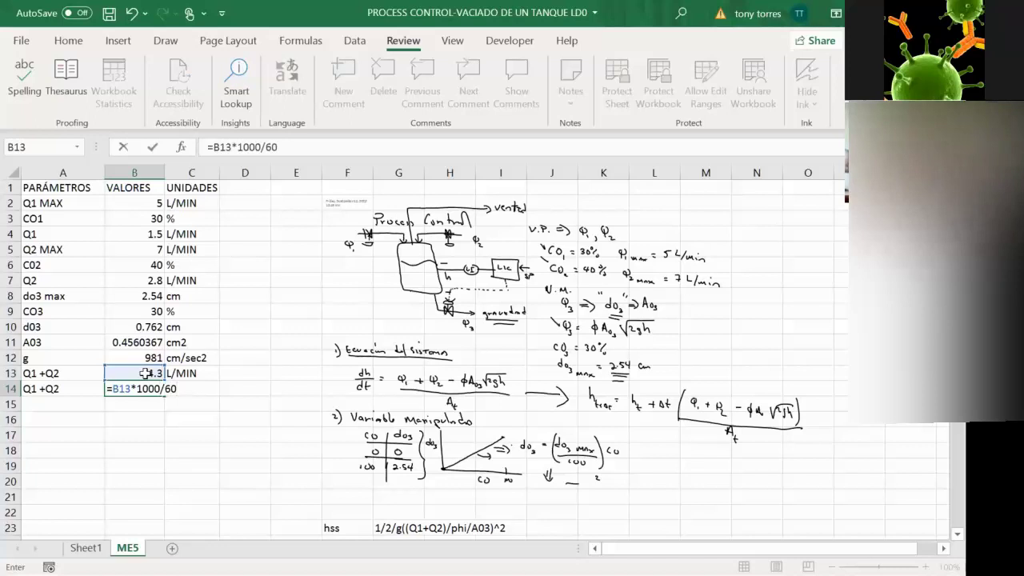
key(Return)
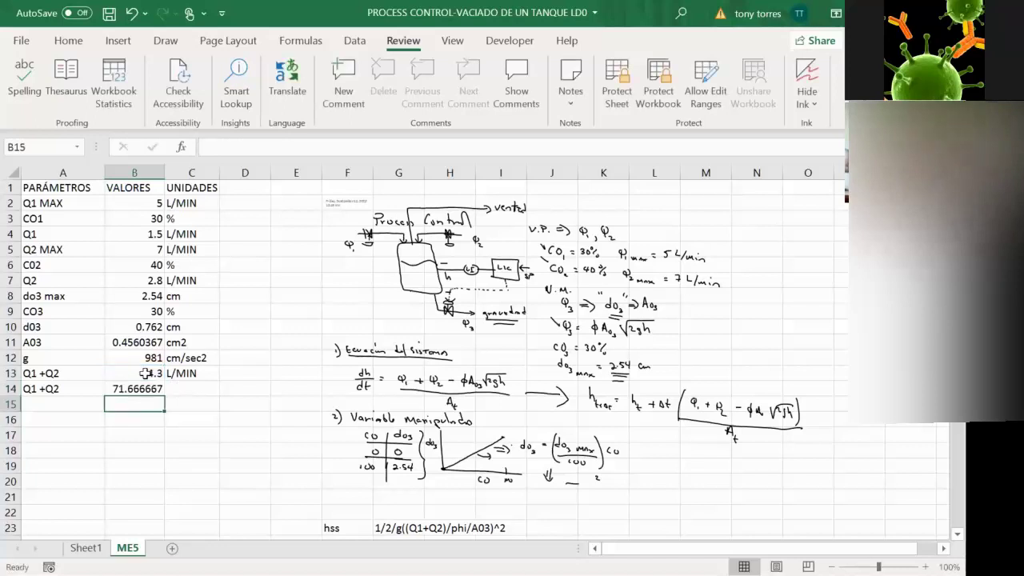
click(197, 385)
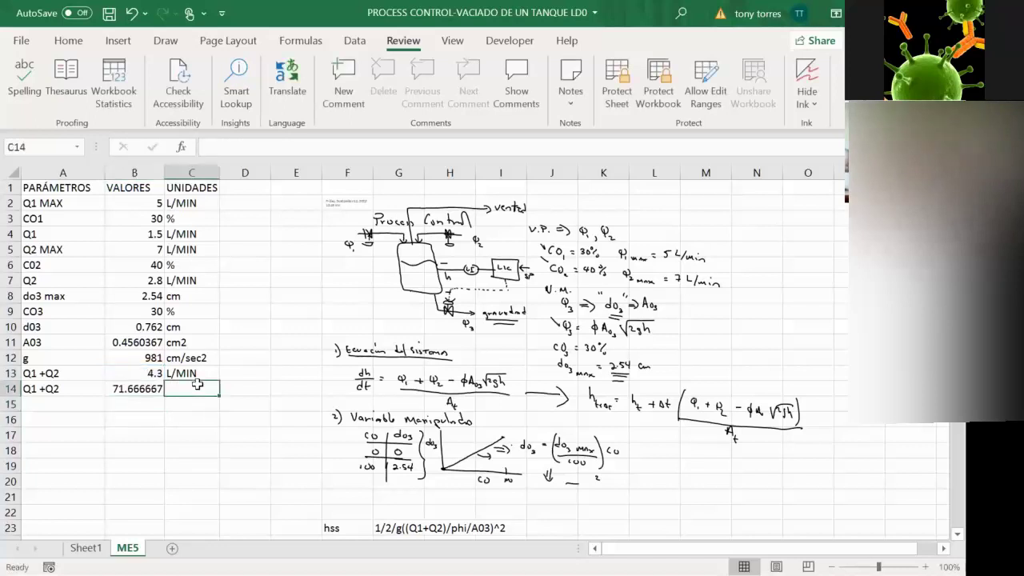
text(CM3)
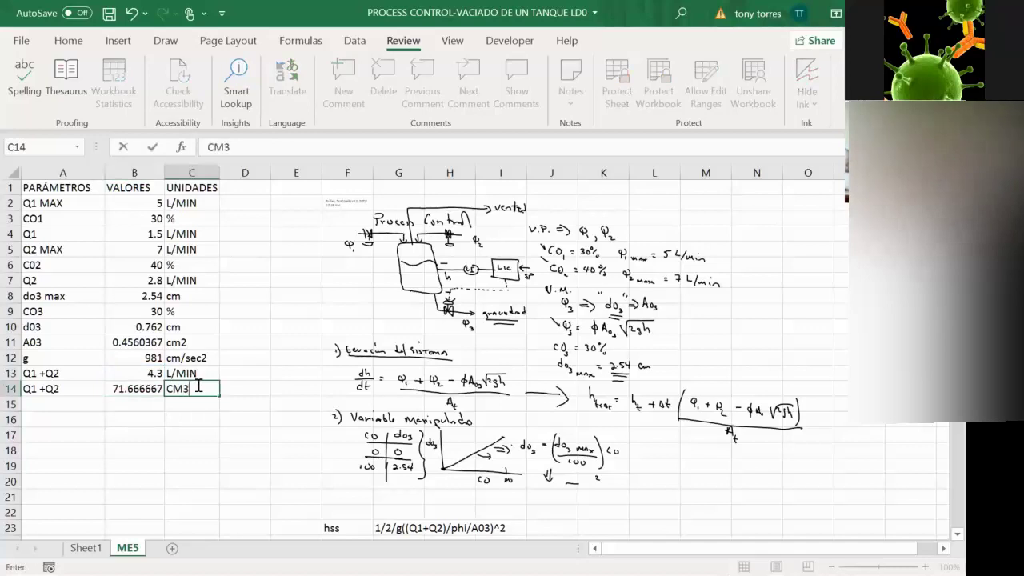
text(/SEC)
key(Return)
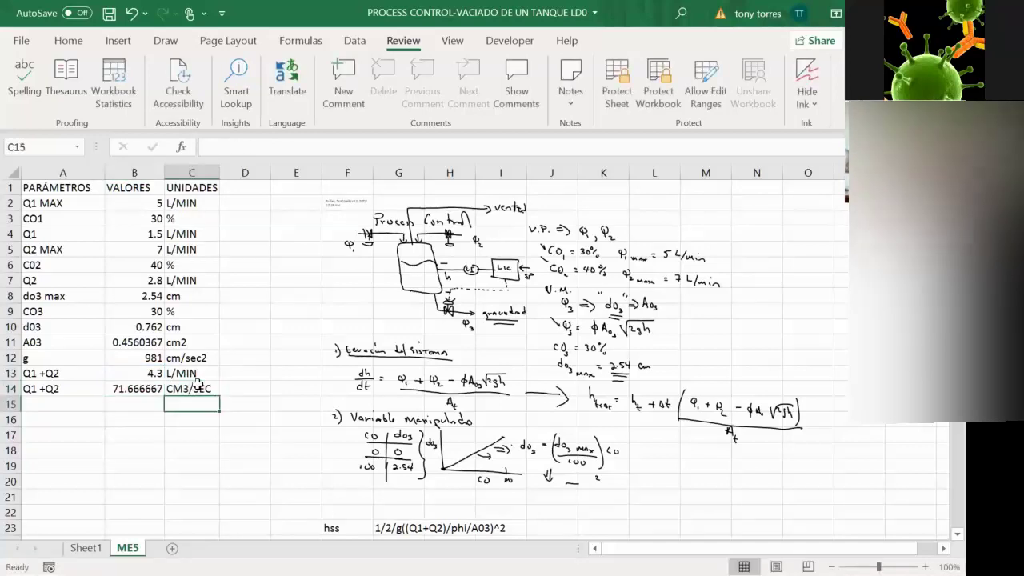
Step: Retype the units of A03, d03 and do3 max as CM2, CM and CM
key(Up)
key(Up)
key(Up)
key(Up)
text(CM)
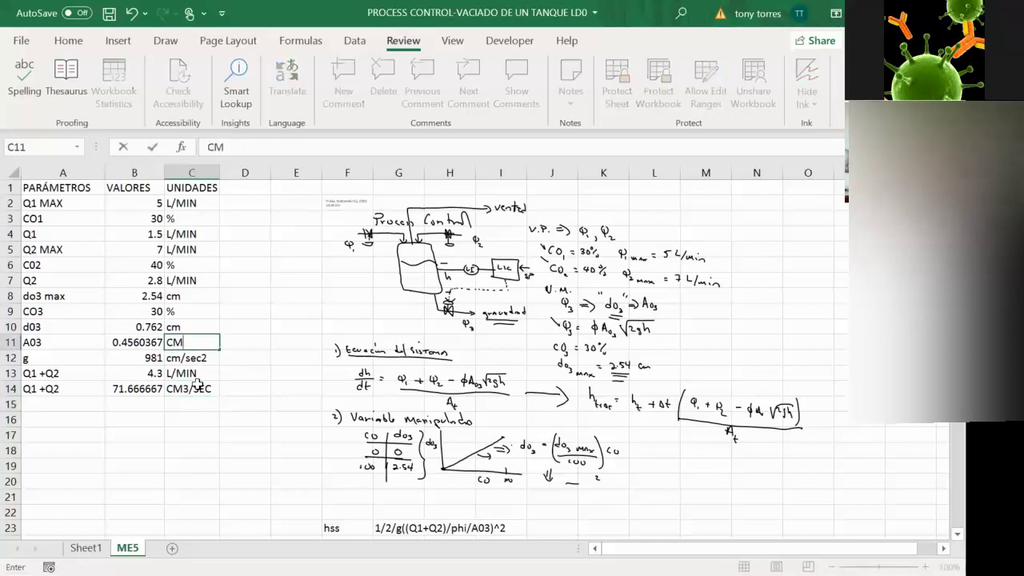
text(2)
key(Up)
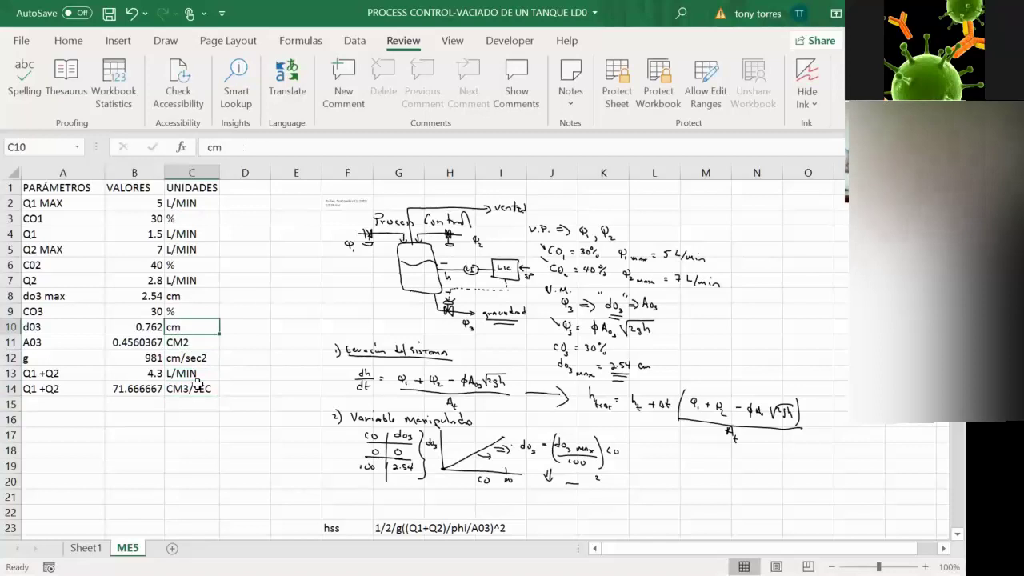
text(CM)
key(Up)
key(Up)
text(CM)
key(Down)
key(Down)
key(Down)
key(Down)
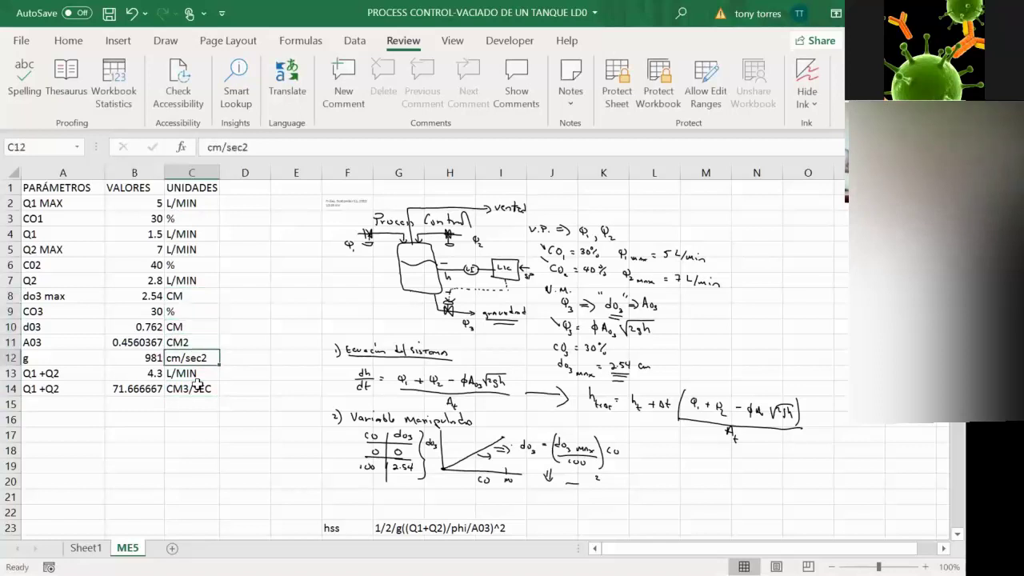
key(Down)
key(Down)
key(Down)
key(Left)
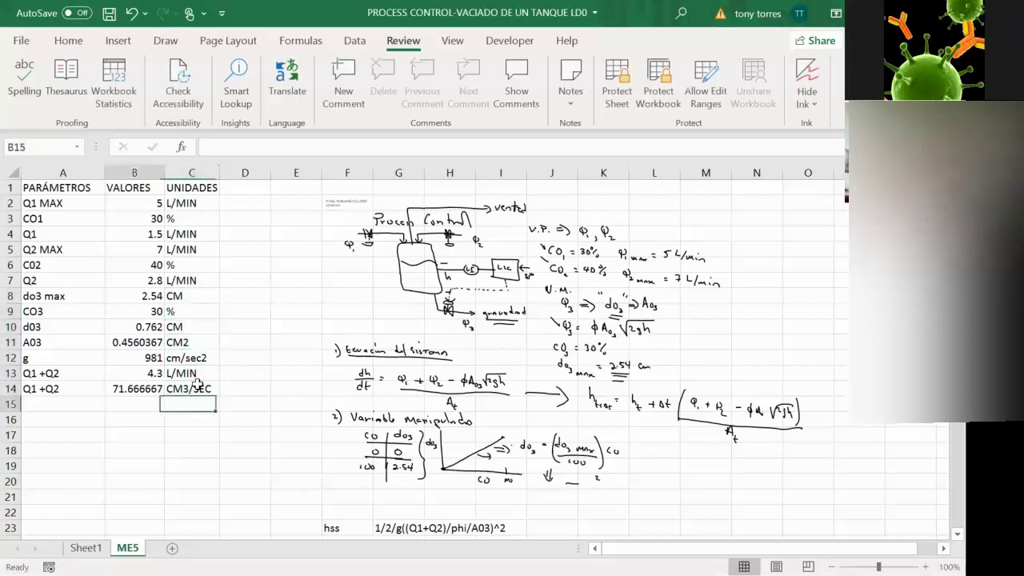
key(Left)
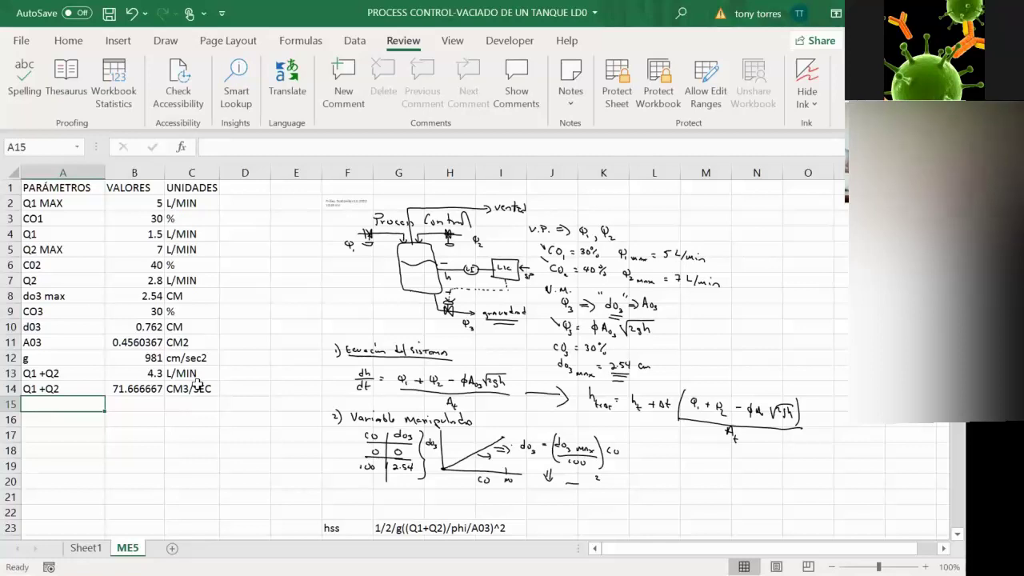
Step: Type the label 'hss' in A15
text(hss)
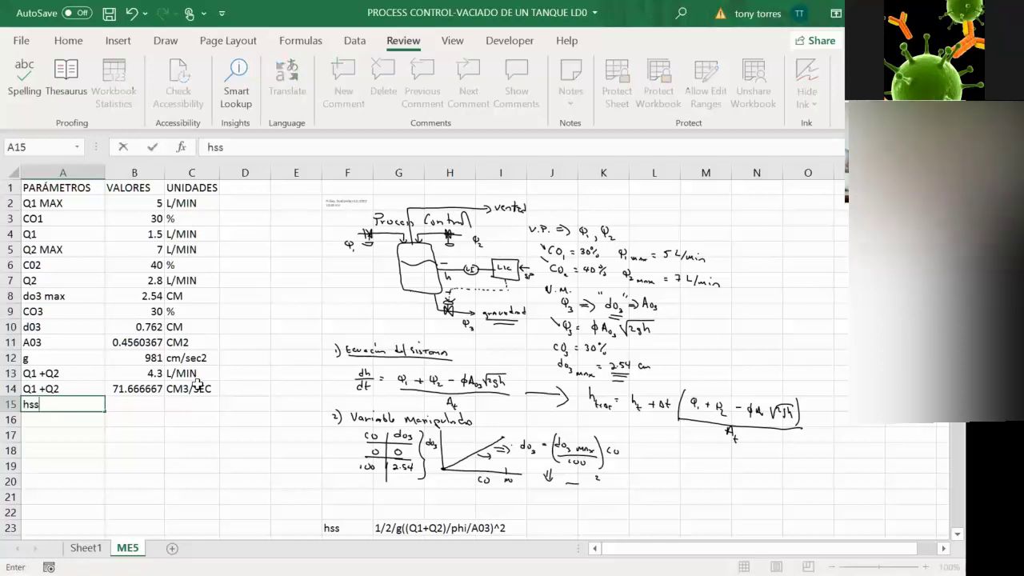
key(Tab)
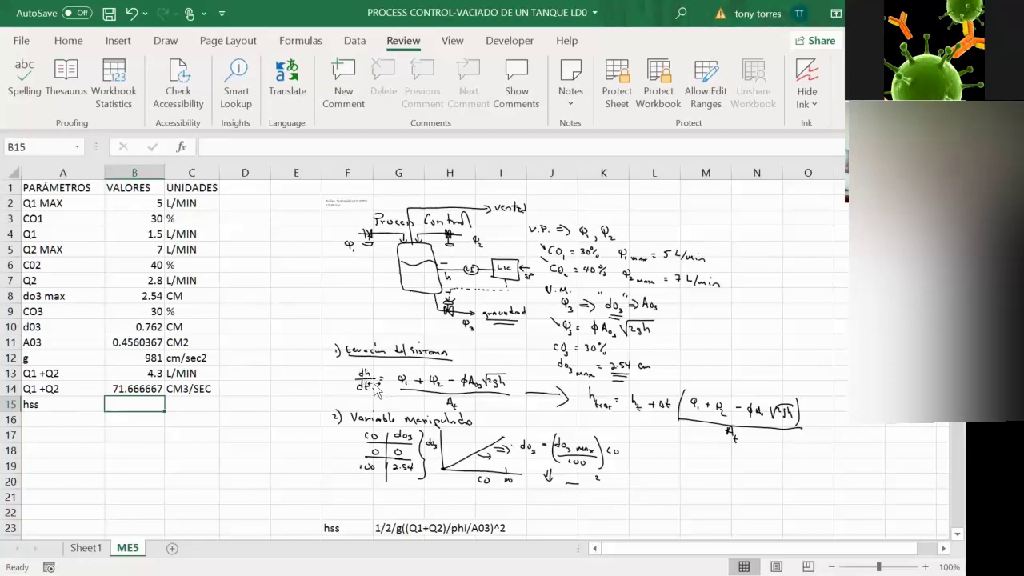
Step: Enter =1/2/B12*(B14/0.62/B11)^2 in B15, giving hss 32.745557
text(=)
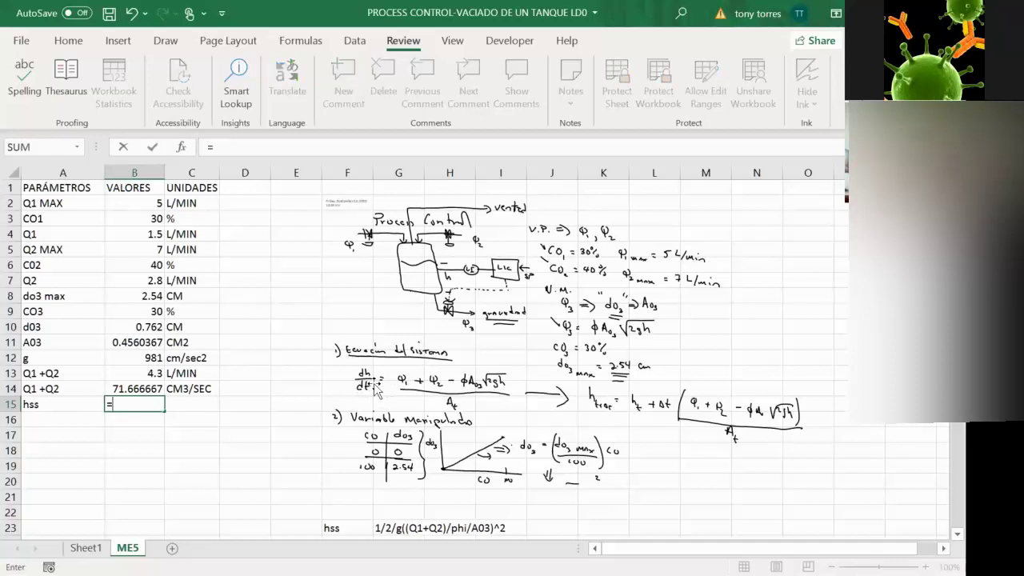
text(1/2/)
click(130, 359)
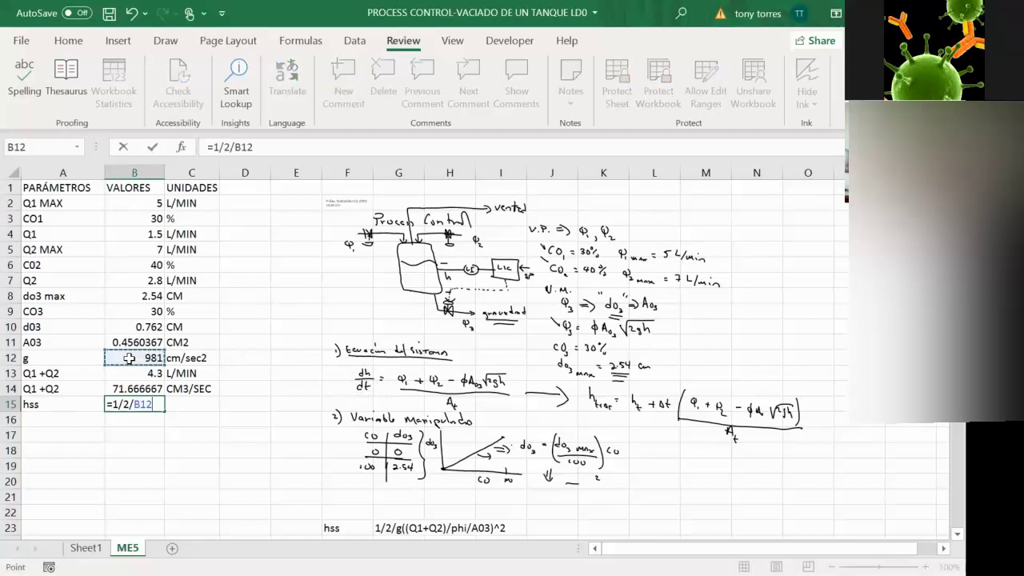
text(*)
text(()
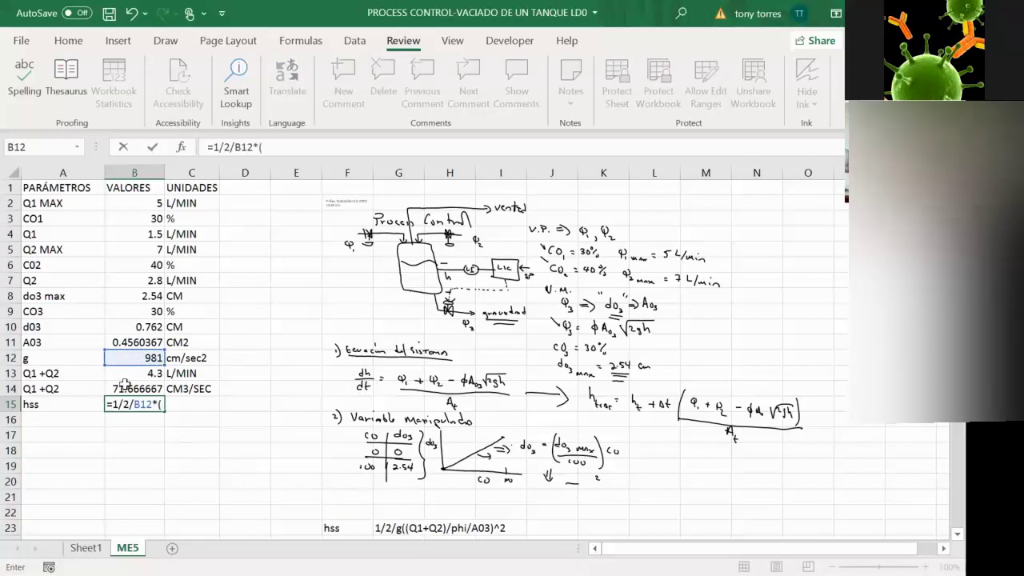
click(132, 388)
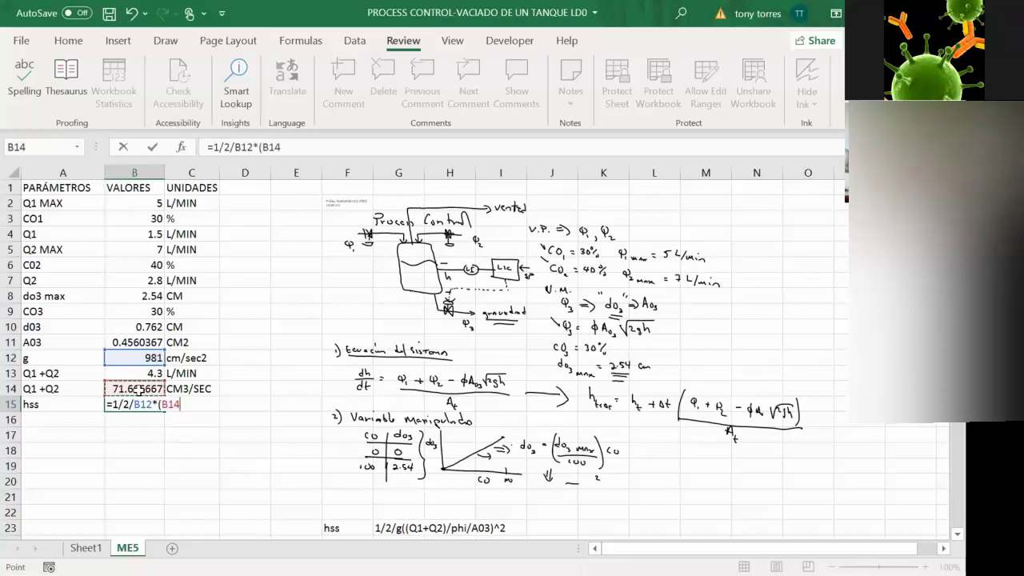
text(/)
text(0.62)
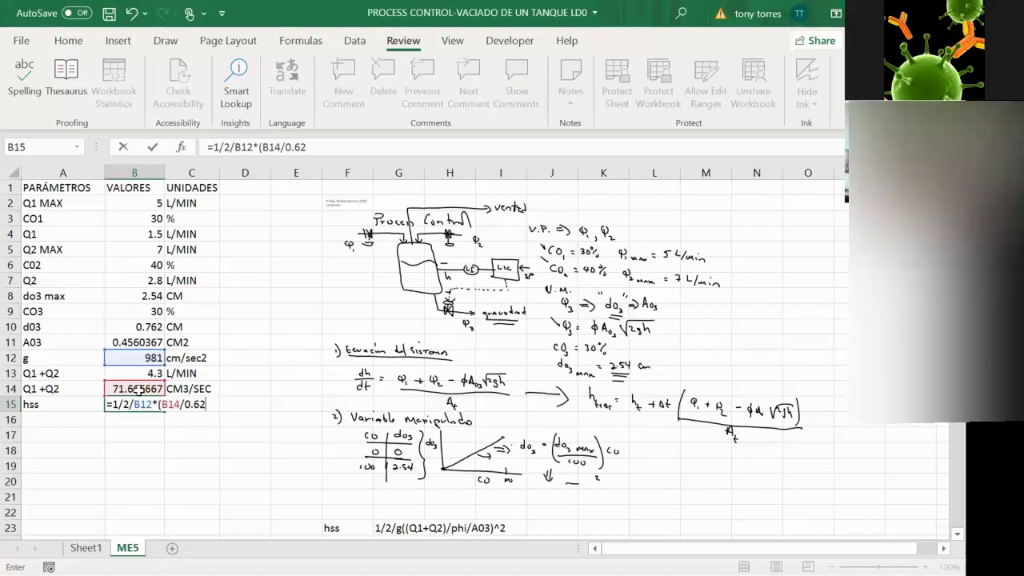
text(/)
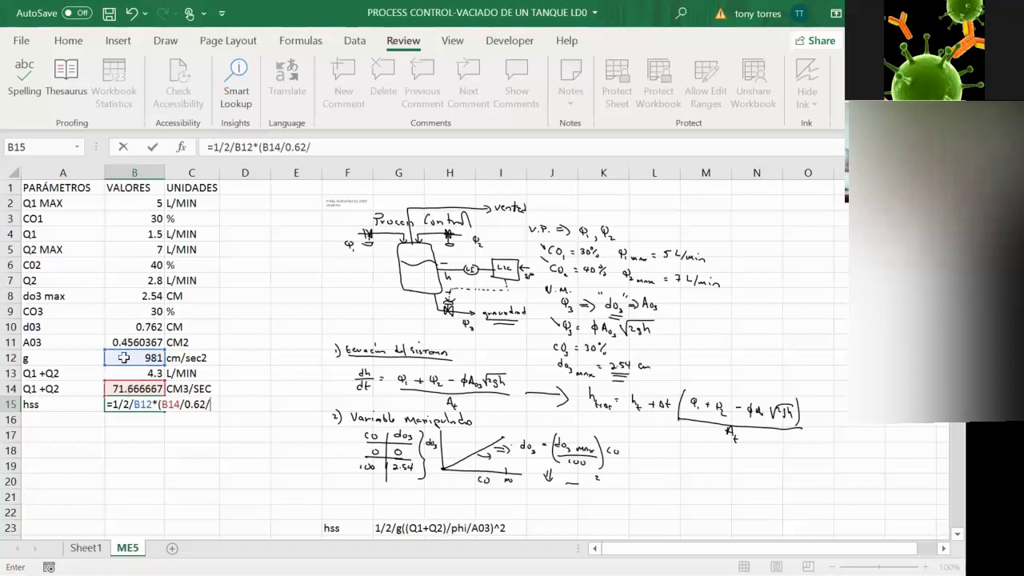
click(139, 342)
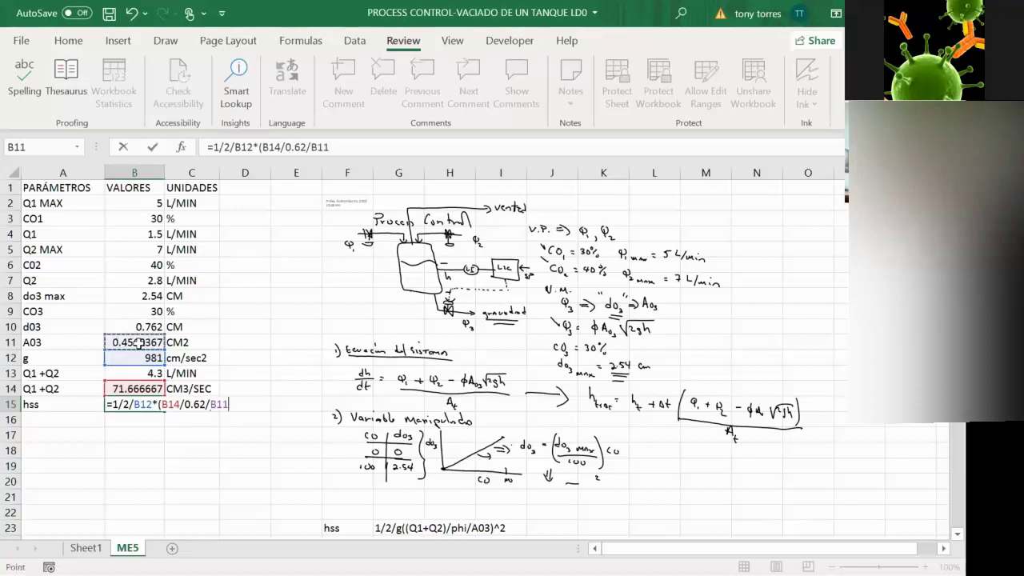
text()^^)
key(BackSpace)
text(2)
key(Return)
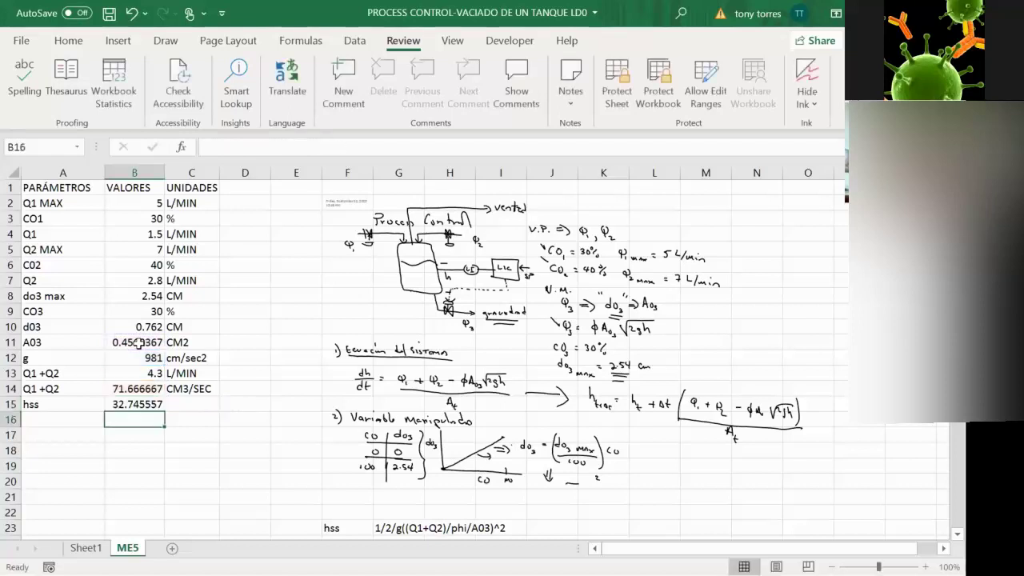
Step: Start the hss unit in C15, removing the lowercase cm
click(194, 404)
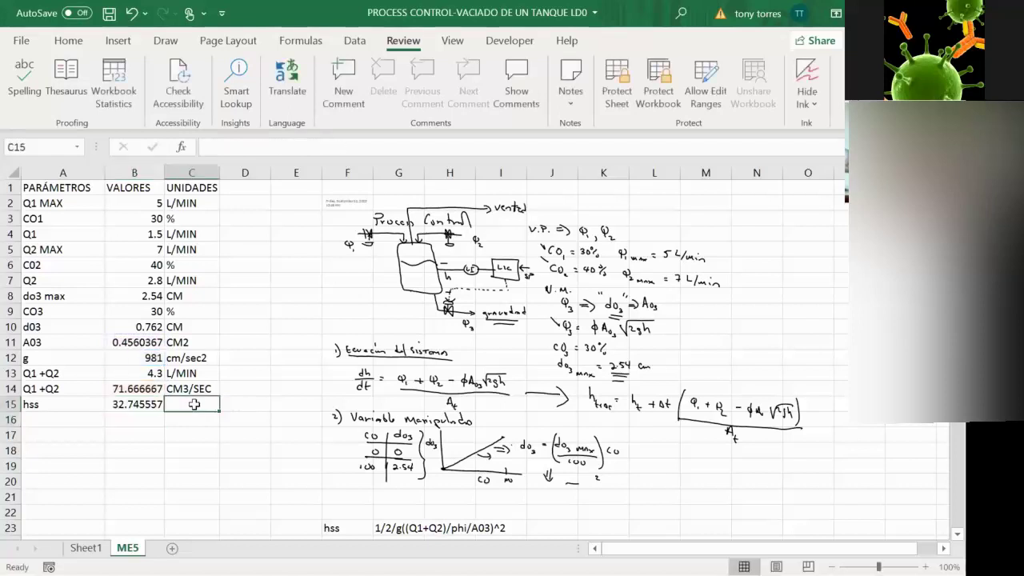
text(cm)
key(BackSpace)
key(BackSpace)
Step: Give hss the unit CM and add row 16: SP, 15, CM
text(CM)
key(Return)
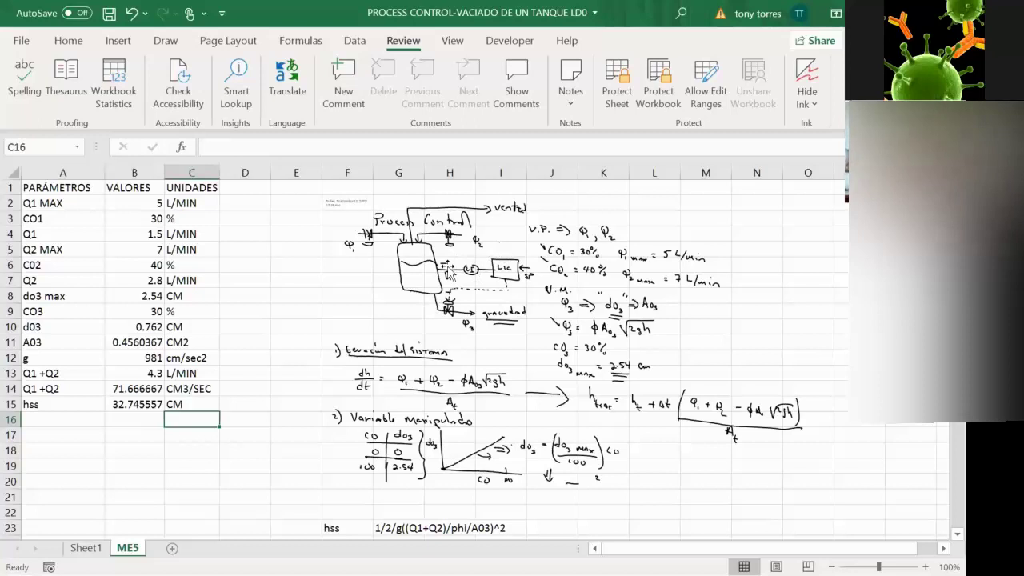
click(61, 422)
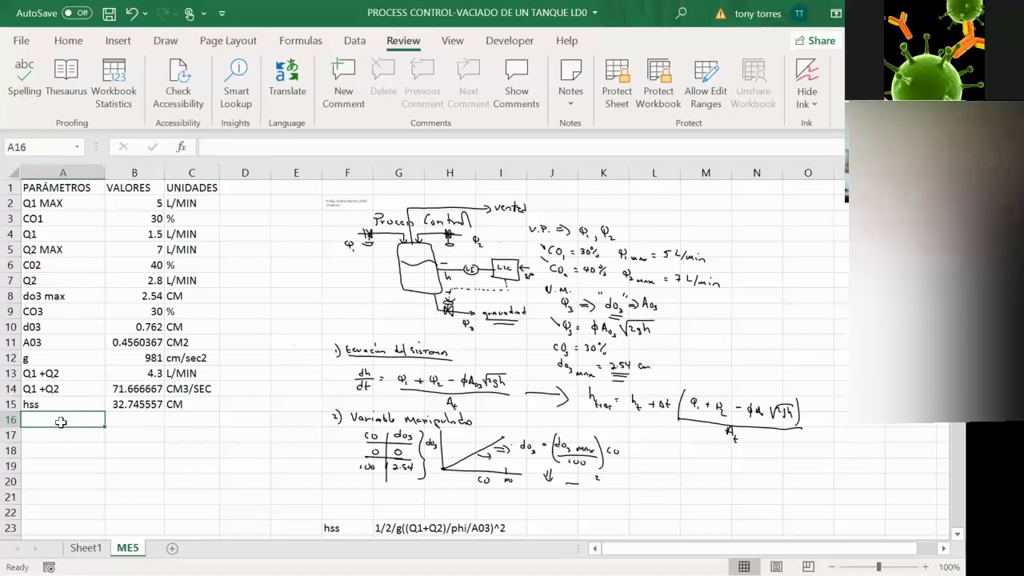
text(SP)
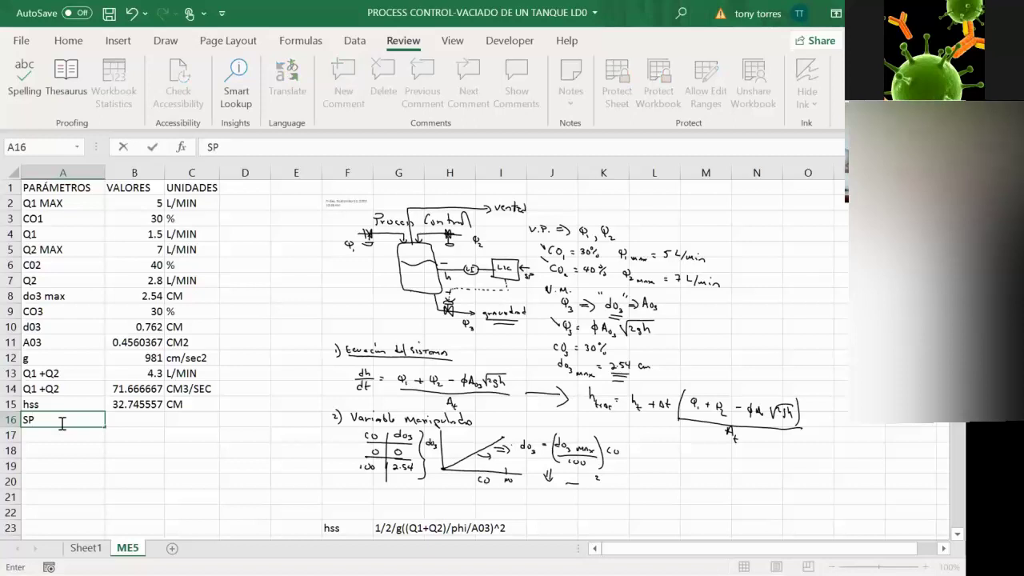
key(Tab)
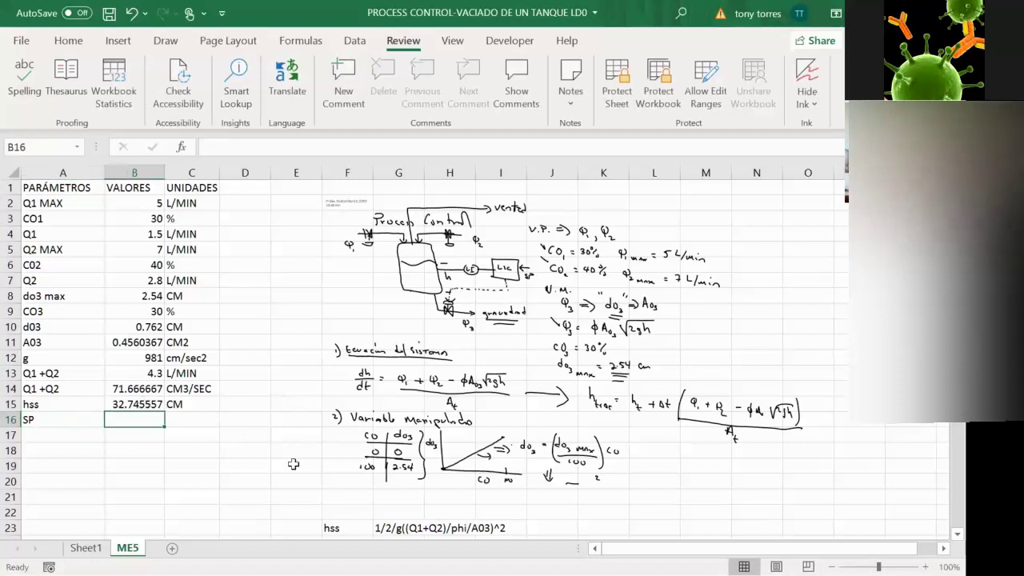
text(15)
key(Tab)
text(CM)
key(Return)
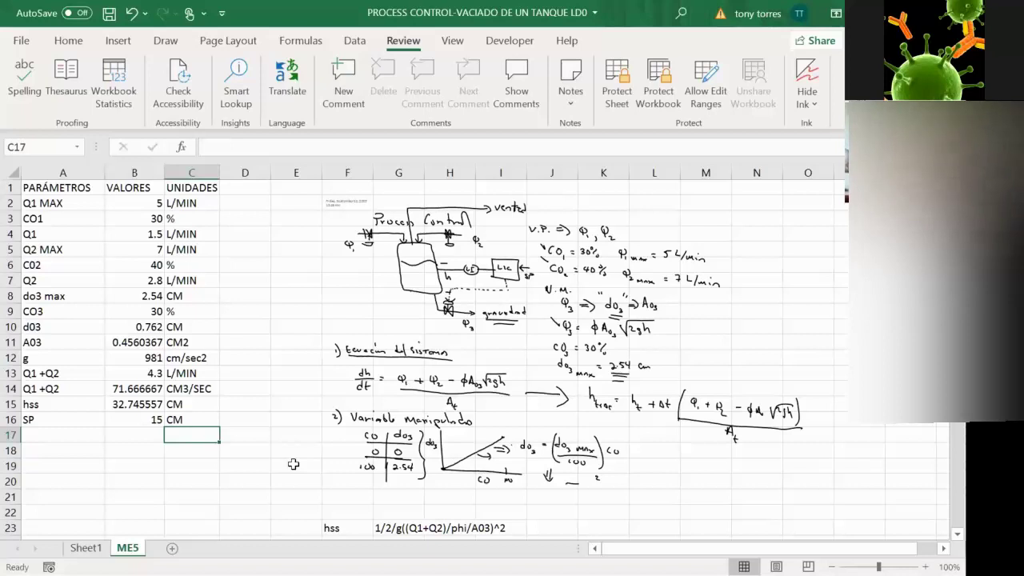
key(Left)
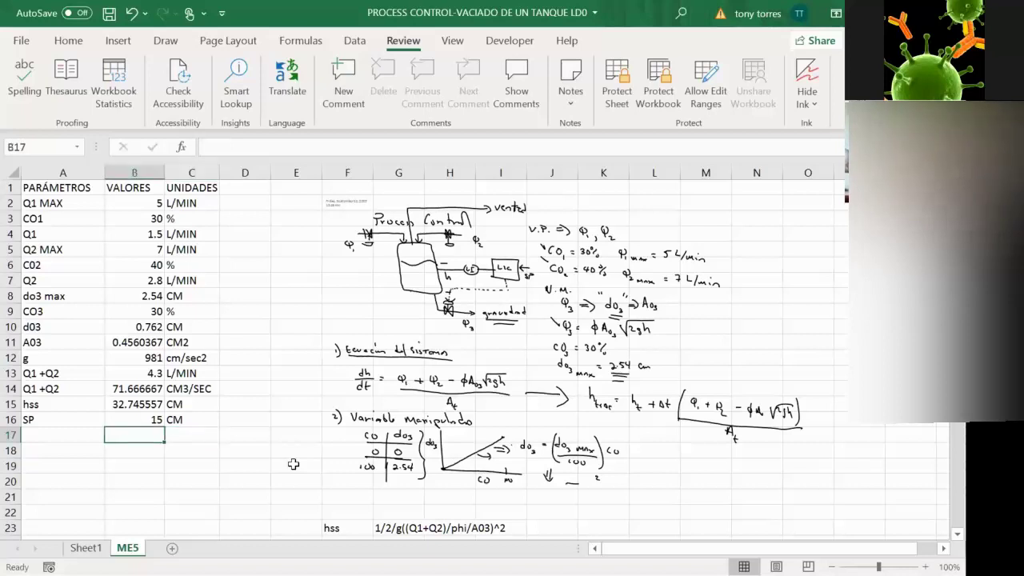
key(Left)
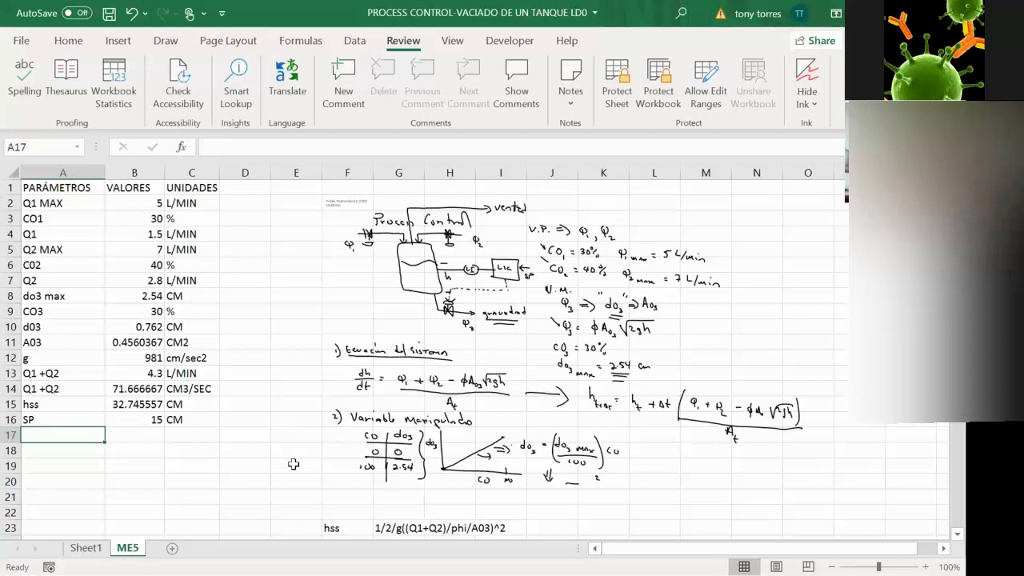
Step: Add a Kc row in row 17 with units %/CM, value left empty
text(KC)
key(BackSpace)
text(c)
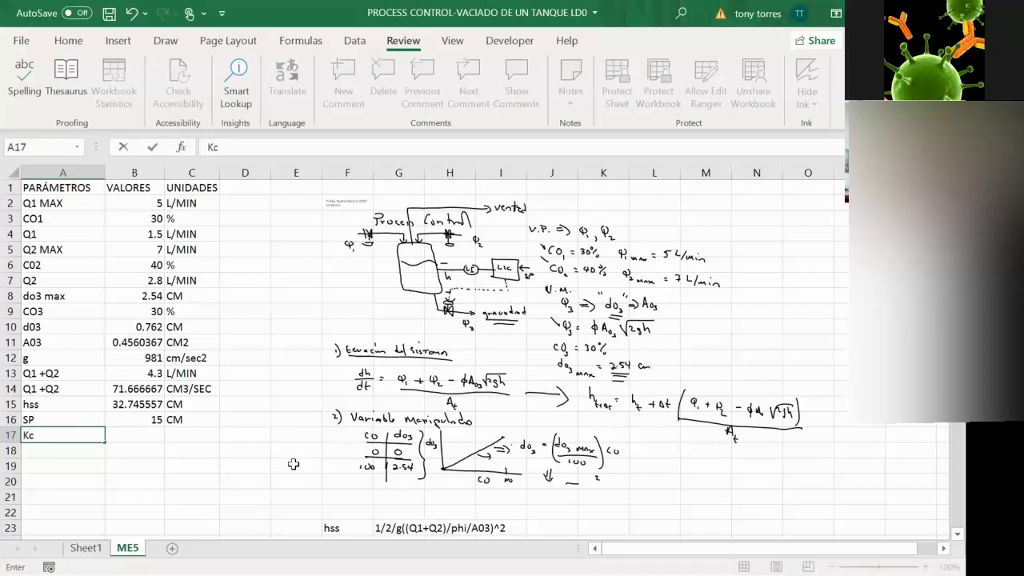
key(Tab)
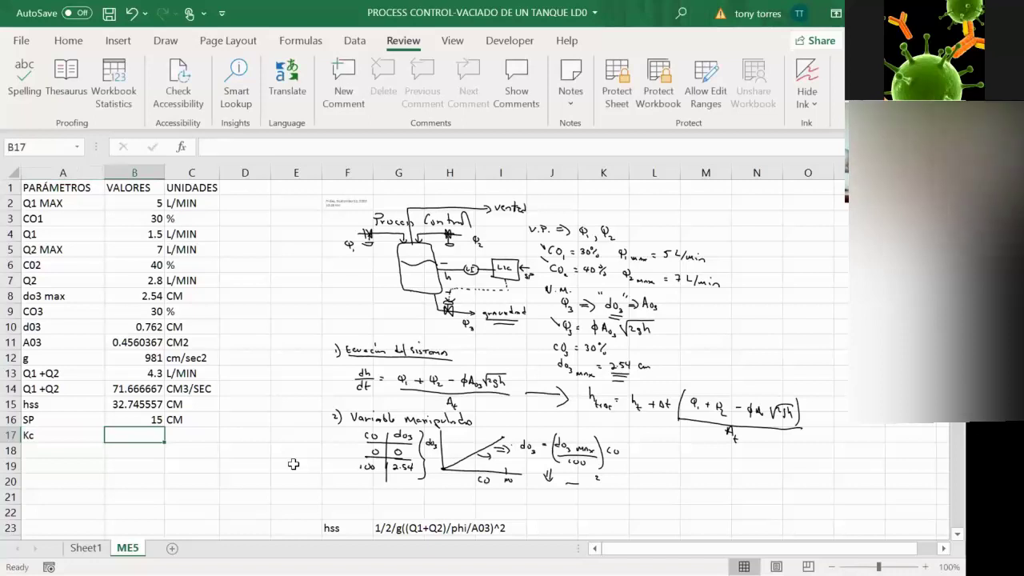
key(Tab)
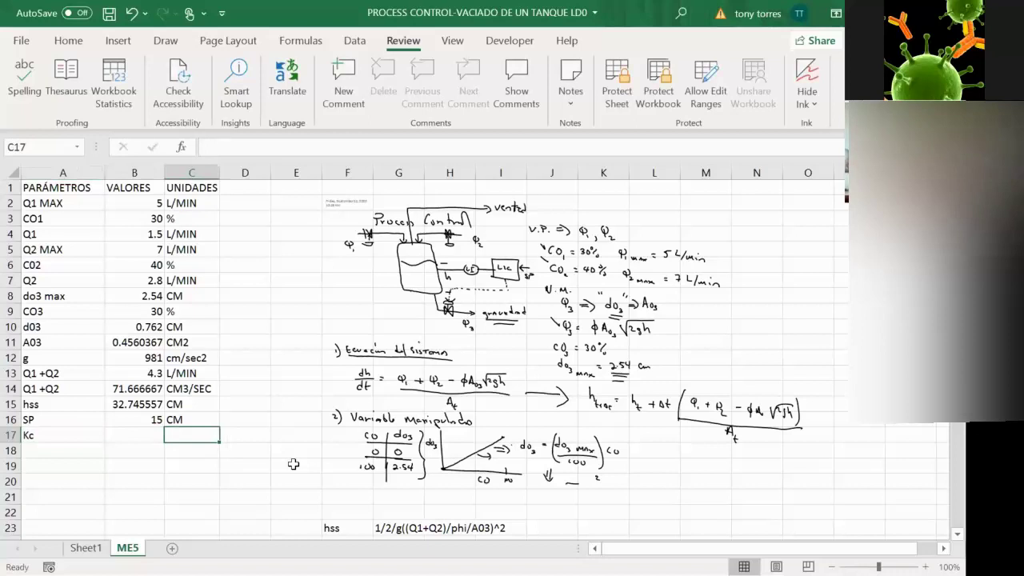
text(%/cm)
key(BackSpace)
key(BackSpace)
text(CM)
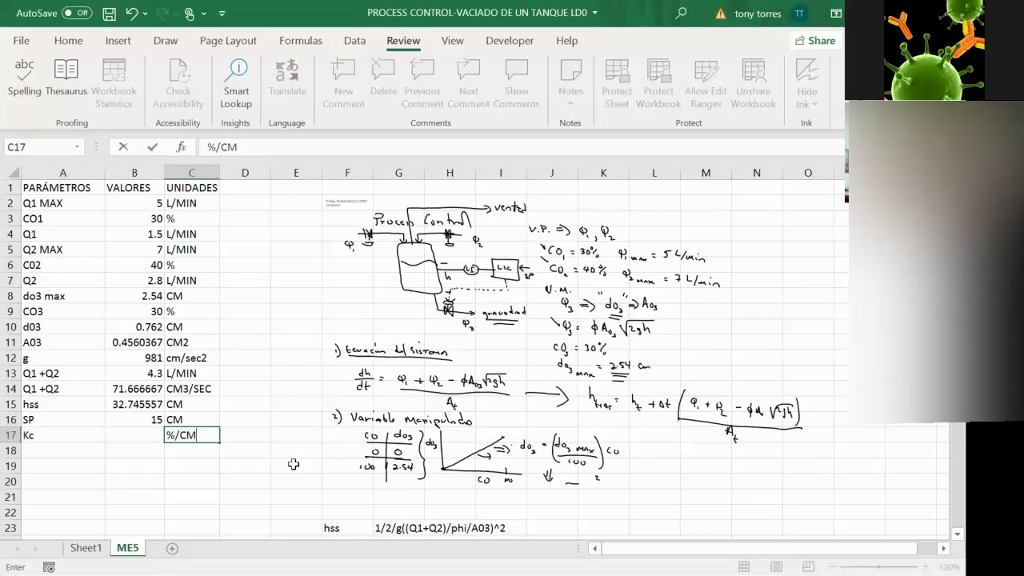
key(Return)
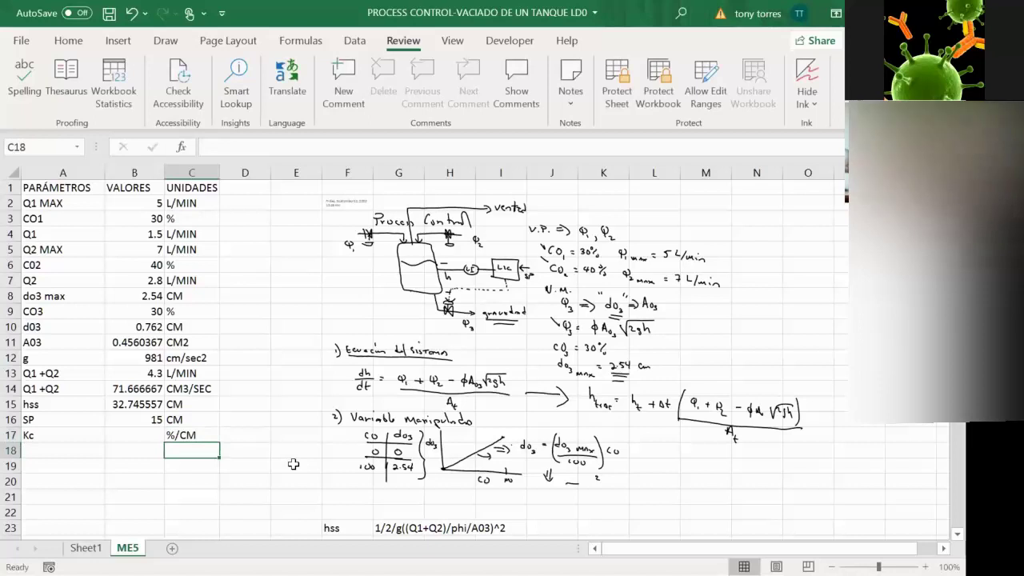
Step: Return to the empty Kc value cell, then switch to the OneNote page
key(Left)
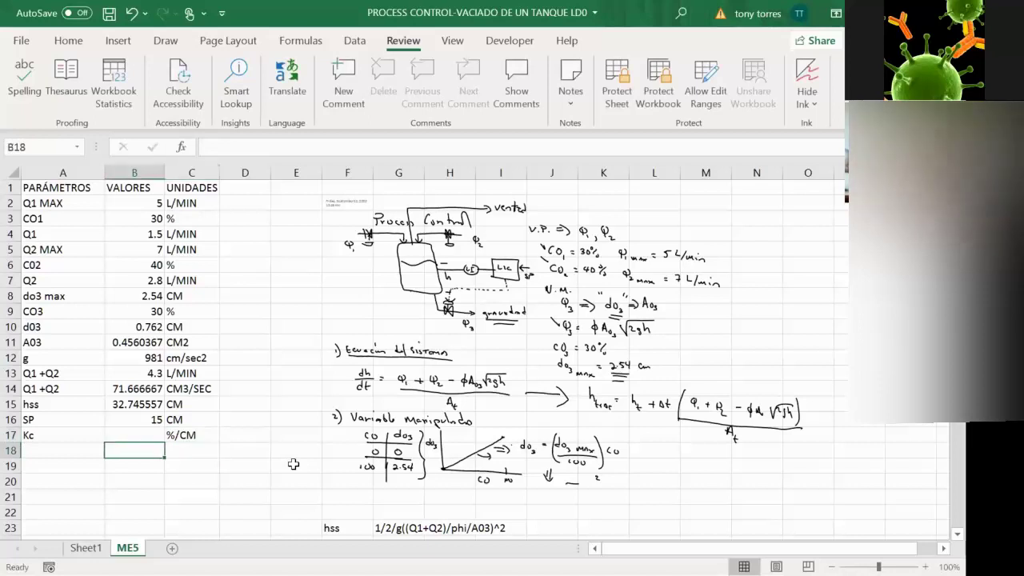
key(Up)
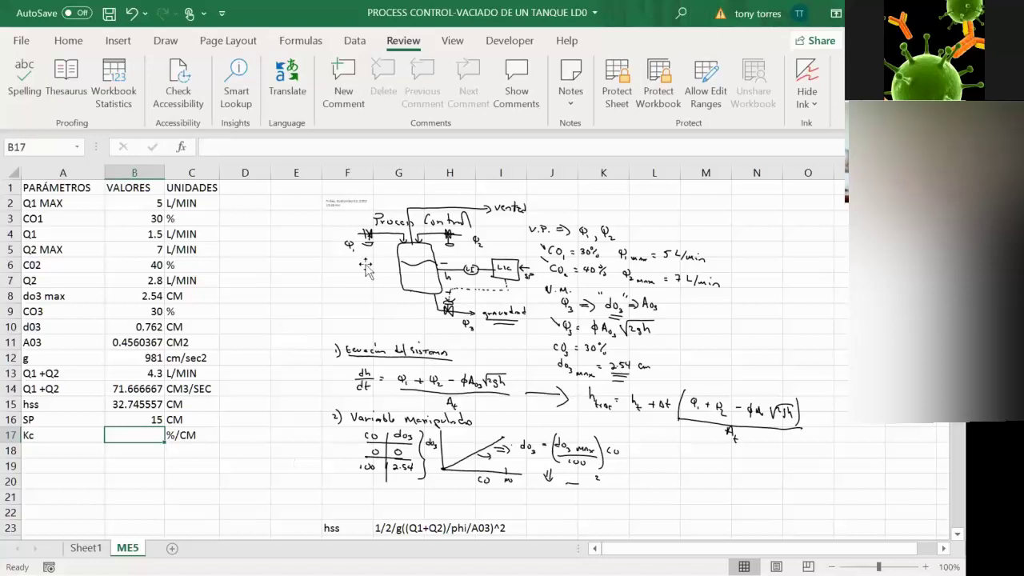
key(alt+Tab)
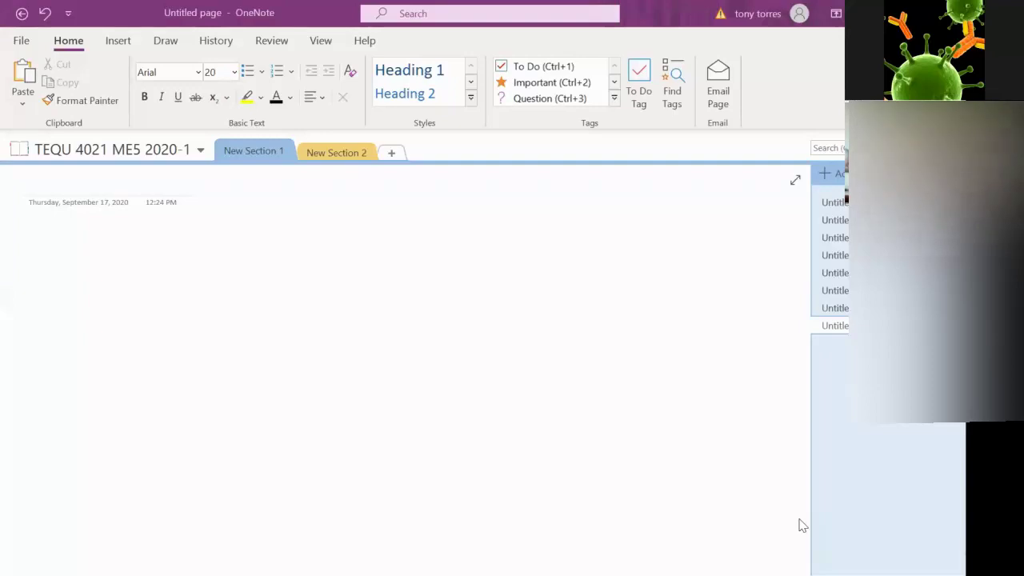
Step: With the black Draw pen, handwrite 'CO3 = (CO3)ss +'
click(166, 40)
click(128, 95)
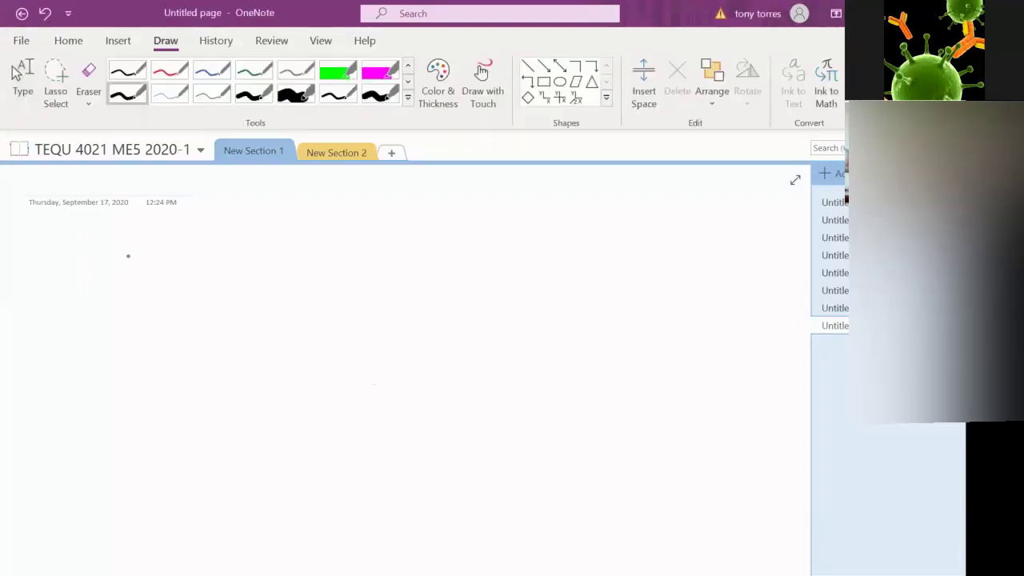
mouse_move(131, 256)
mouse_down()
mouse_move(131, 279)
mouse_move(149, 280)
mouse_move(152, 295)
mouse_move(186, 273)
mouse_up()
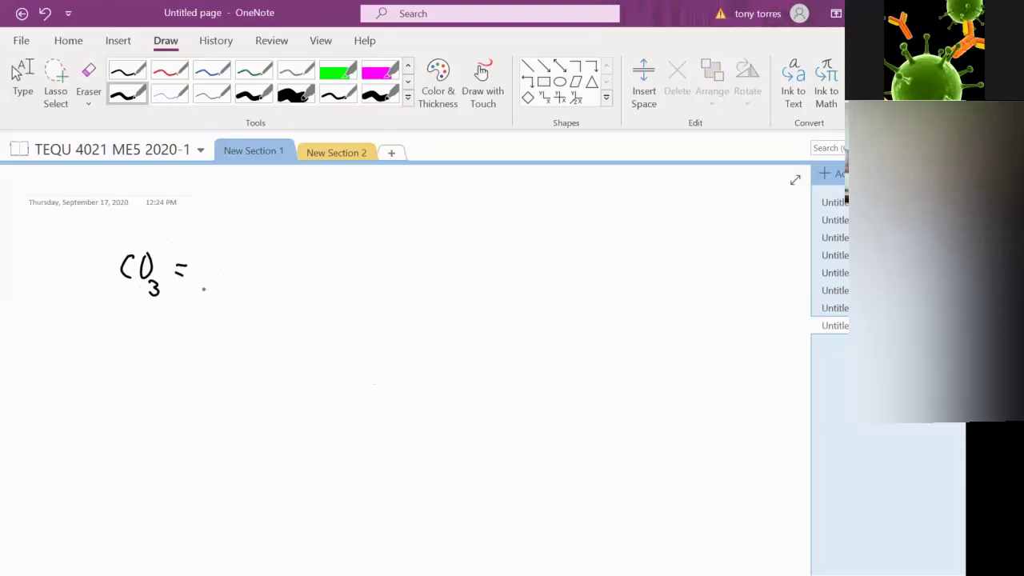
mouse_move(232, 258)
mouse_down()
mouse_move(224, 277)
mouse_move(249, 266)
mouse_move(261, 296)
mouse_move(253, 301)
mouse_up()
drag(216, 236, 213, 292)
mouse_move(267, 245)
mouse_down()
mouse_move(274, 304)
mouse_move(291, 315)
mouse_up()
mouse_move(329, 280)
mouse_down()
mouse_move(352, 281)
mouse_move(341, 293)
mouse_up()
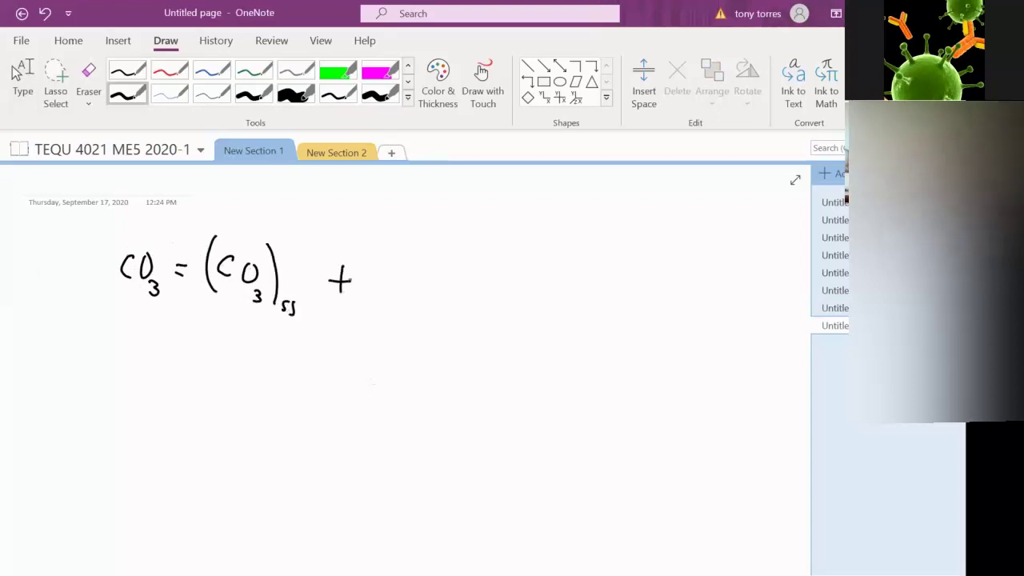
Step: Write Kc(SP-PV) after the plus sign and draw an upward arrow under Kc
mouse_move(388, 261)
mouse_down()
mouse_move(389, 293)
mouse_move(417, 305)
mouse_up()
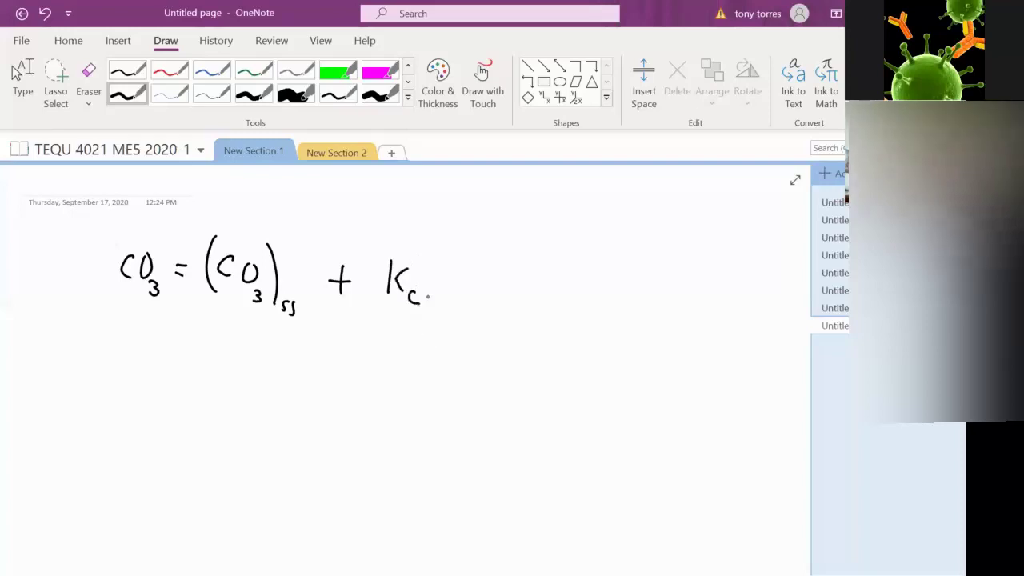
drag(449, 257, 445, 319)
drag(467, 280, 467, 300)
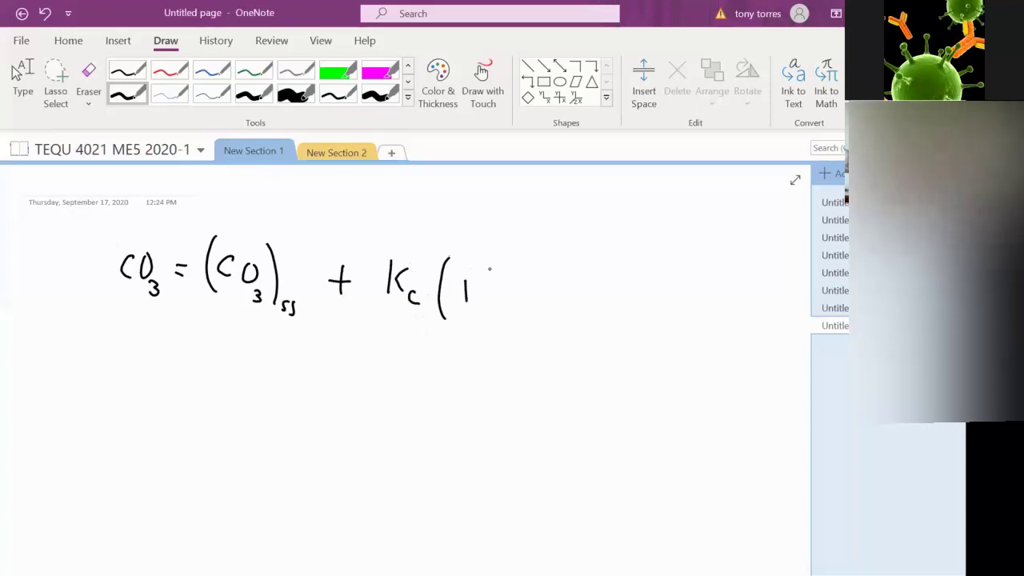
click(466, 288)
mouse_move(460, 278)
mouse_down()
mouse_move(450, 306)
mouse_move(473, 306)
mouse_up()
mouse_move(472, 278)
mouse_down()
mouse_move(474, 293)
mouse_move(516, 308)
mouse_up()
mouse_move(515, 277)
mouse_down()
mouse_move(517, 291)
mouse_move(552, 280)
mouse_move(554, 333)
mouse_up()
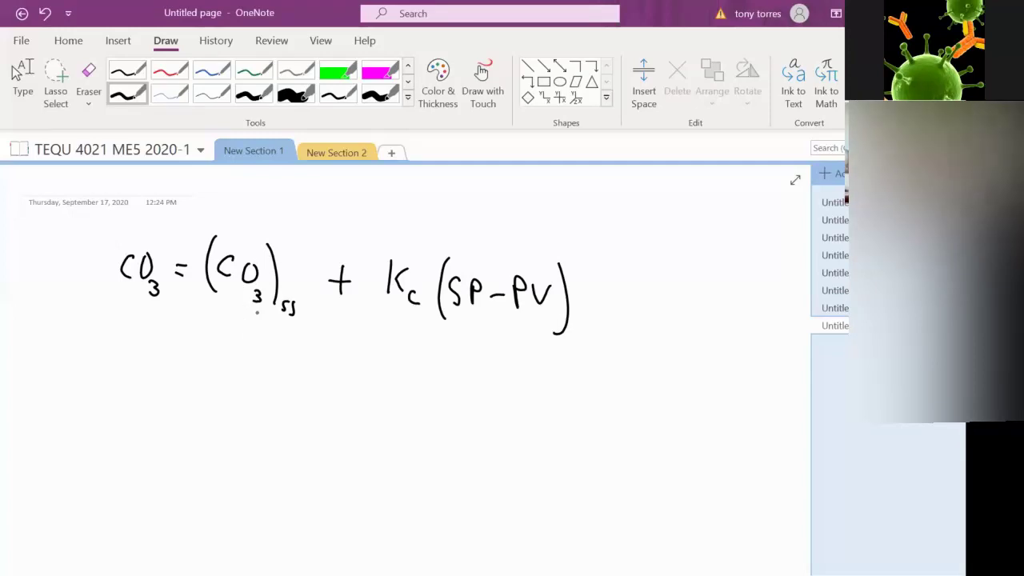
mouse_move(407, 356)
mouse_down()
mouse_move(407, 316)
mouse_move(415, 329)
mouse_up()
Step: Sketch the tank with its inlet line, outlet line and outlet control valve
scroll(353, 304, down, 2)
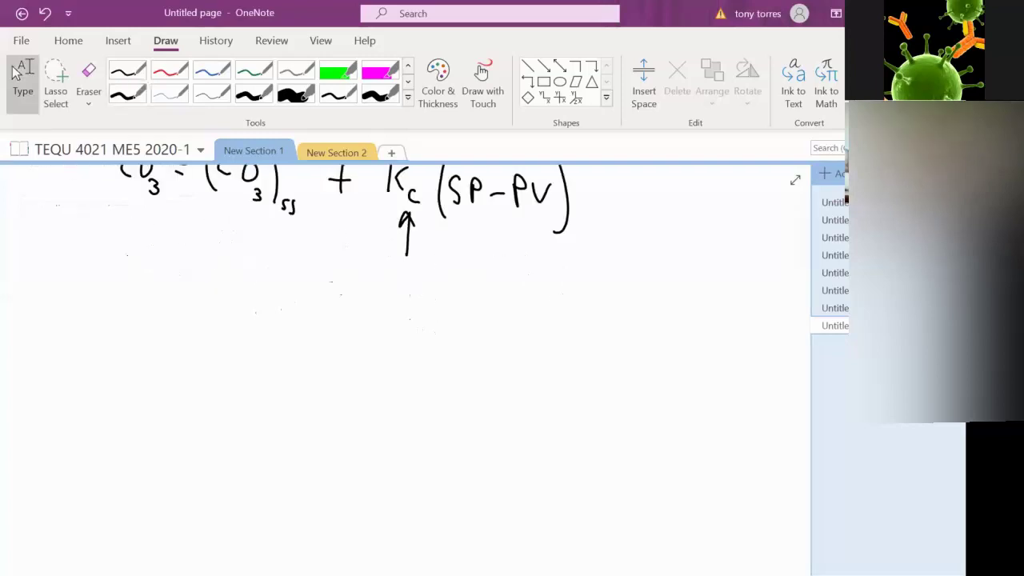
mouse_move(360, 315)
mouse_down()
mouse_move(237, 297)
mouse_move(237, 384)
mouse_move(316, 466)
mouse_move(362, 317)
mouse_up()
mouse_move(199, 237)
mouse_down()
mouse_move(290, 242)
mouse_move(292, 276)
mouse_move(297, 269)
mouse_up()
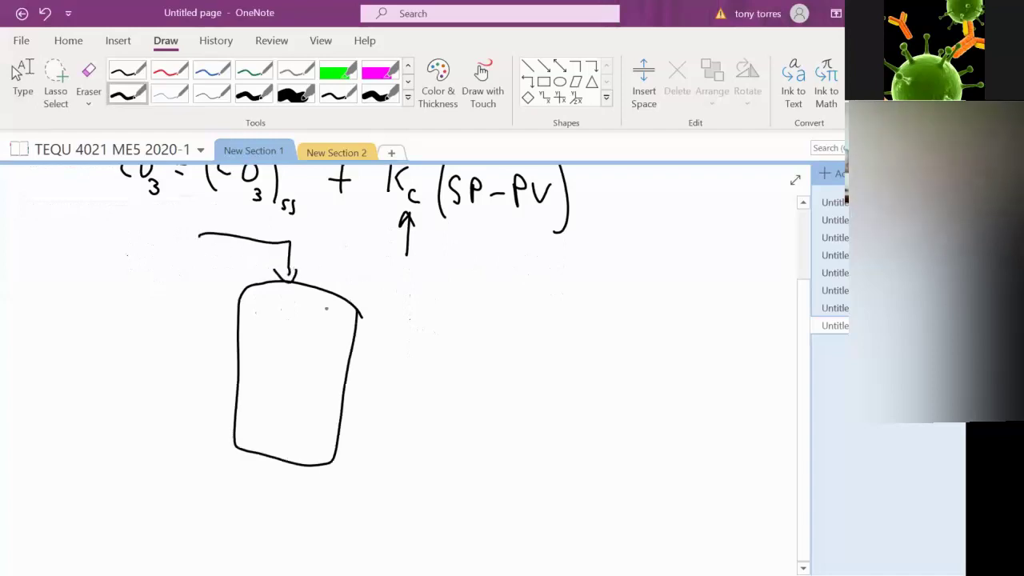
scroll(327, 308, down, 2)
mouse_move(290, 373)
mouse_down()
mouse_move(289, 428)
mouse_move(412, 429)
mouse_up()
mouse_move(355, 406)
mouse_down()
mouse_move(354, 452)
mouse_move(386, 450)
mouse_up()
drag(384, 400, 383, 448)
mouse_move(379, 409)
mouse_down()
mouse_move(352, 456)
mouse_move(372, 390)
mouse_move(358, 378)
mouse_move(391, 391)
mouse_up()
mouse_move(351, 299)
mouse_down()
mouse_move(316, 272)
mouse_move(239, 275)
mouse_up()
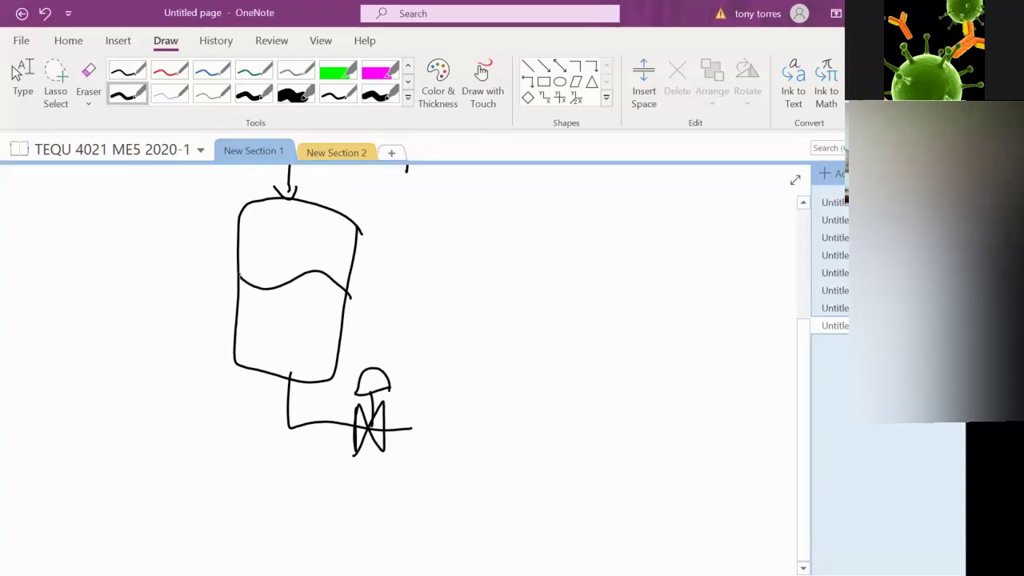
Step: In Full Page View, draw the level transmitter circle and the LK controller box
click(796, 179)
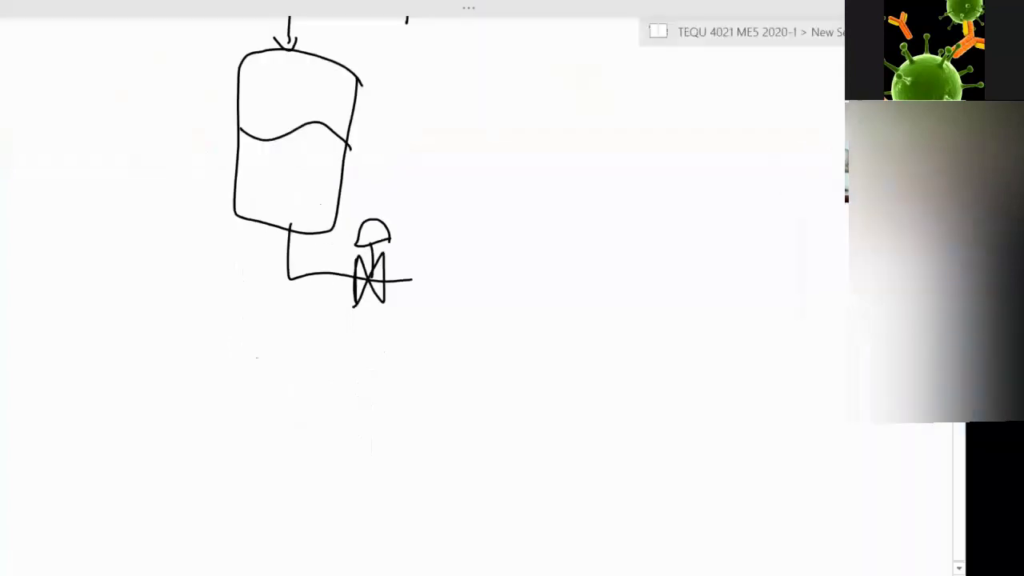
scroll(424, 288, up, 3)
scroll(320, 288, down, 1)
scroll(320, 288, down, 1)
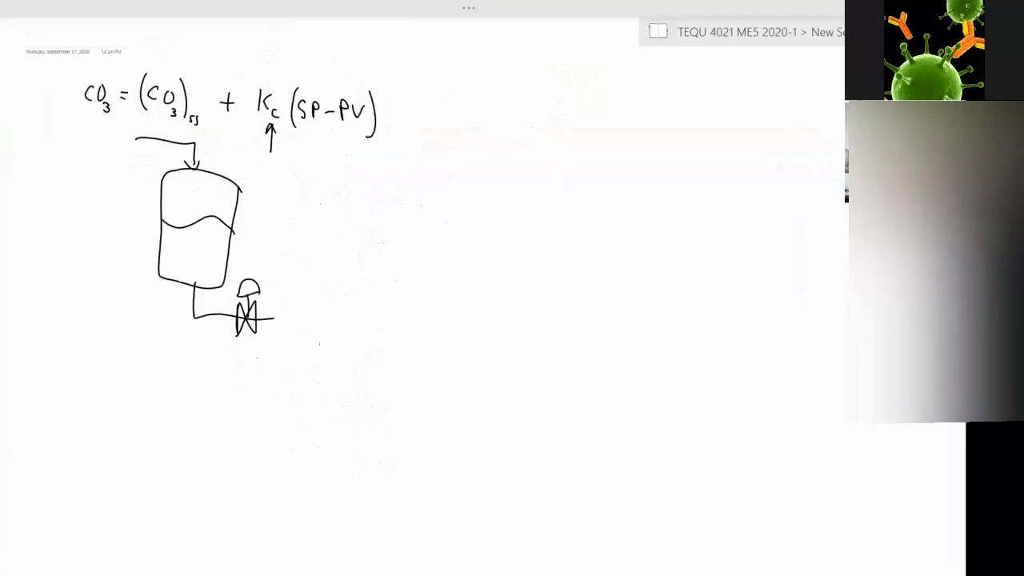
mouse_move(231, 233)
mouse_down()
mouse_move(289, 242)
mouse_move(296, 210)
mouse_move(289, 234)
mouse_move(336, 230)
mouse_move(340, 254)
mouse_up()
mouse_move(333, 200)
mouse_down()
mouse_move(370, 206)
mouse_move(394, 251)
mouse_move(341, 253)
mouse_move(359, 230)
mouse_move(371, 238)
mouse_up()
mouse_move(383, 218)
mouse_down()
mouse_move(380, 237)
mouse_move(336, 271)
mouse_move(253, 269)
mouse_move(254, 280)
mouse_up()
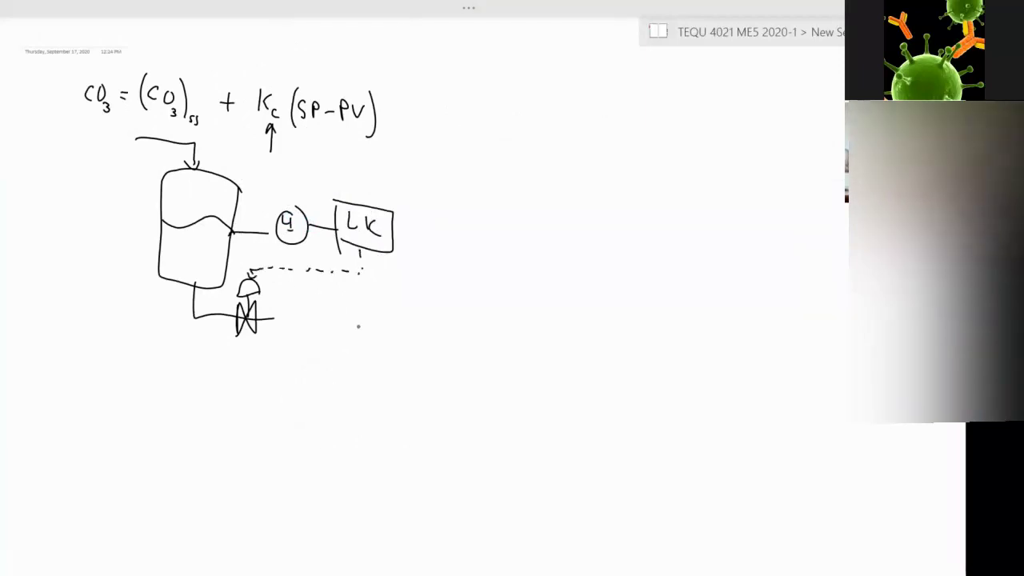
Step: Add the SP set-point line, an outlet flow arrowhead and an upward arrow labelled 'Level'
drag(456, 237, 396, 228)
drag(400, 211, 405, 239)
mouse_move(433, 202)
mouse_down()
mouse_move(425, 218)
mouse_move(443, 224)
mouse_up()
drag(442, 207, 445, 214)
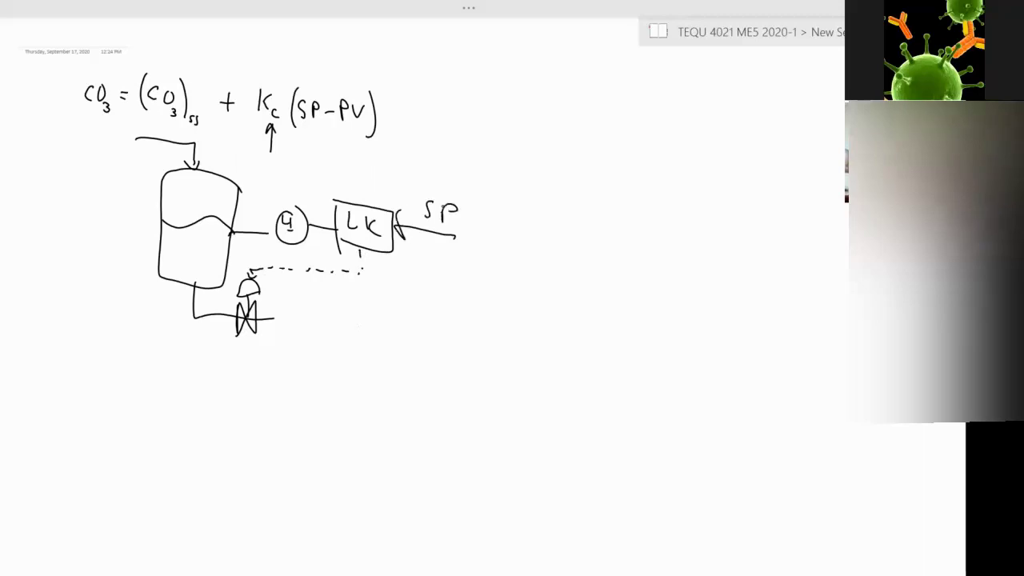
drag(272, 314, 271, 324)
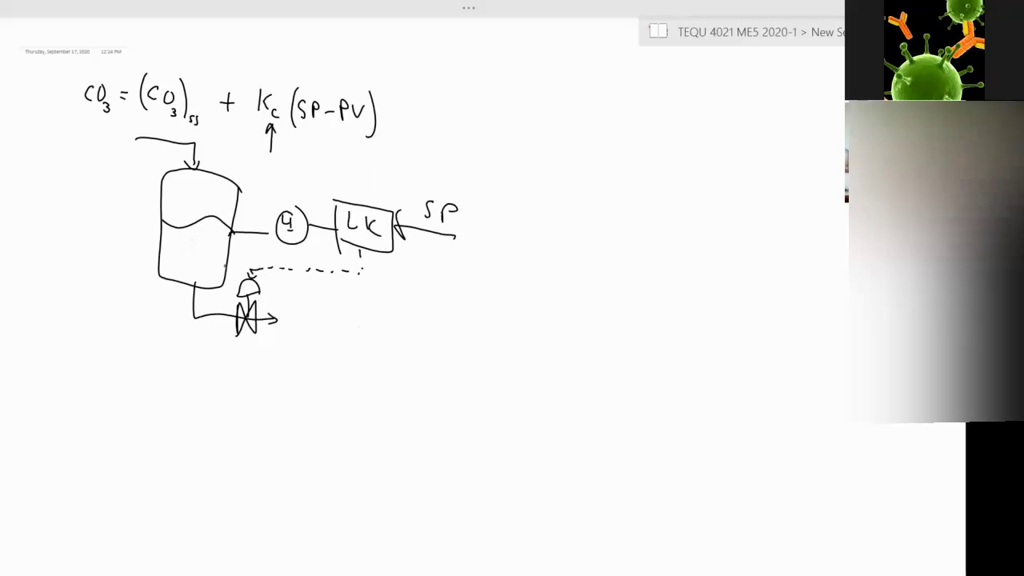
mouse_move(425, 420)
mouse_down()
mouse_move(422, 330)
mouse_move(432, 339)
mouse_up()
mouse_move(402, 301)
mouse_down()
mouse_move(413, 316)
mouse_move(441, 302)
mouse_move(460, 325)
mouse_up()
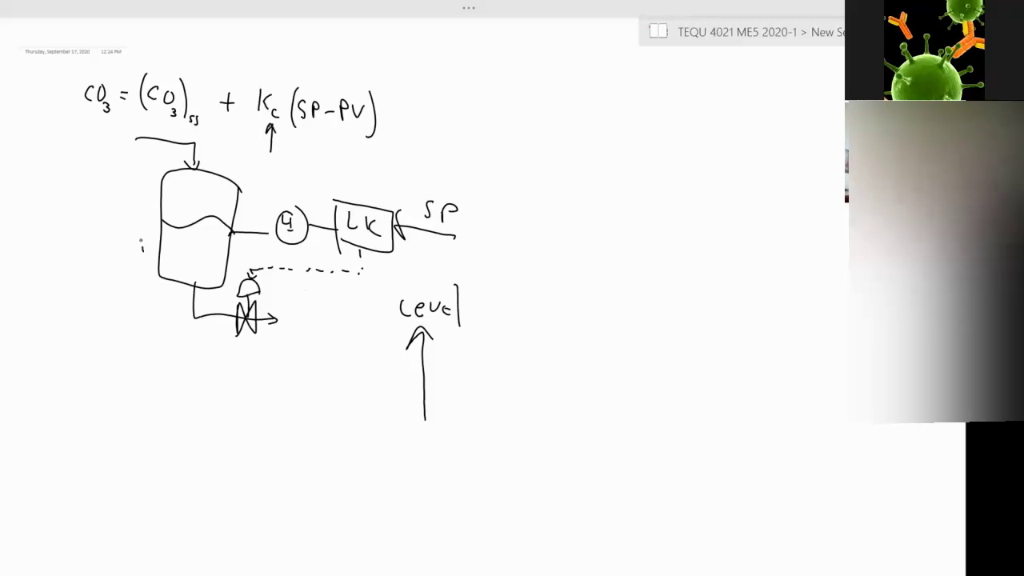
Step: Ink an inlet valve, a dashed loop around the outlet valve, a left-side arrow and an enclosing frame
drag(155, 122, 167, 159)
drag(145, 155, 177, 168)
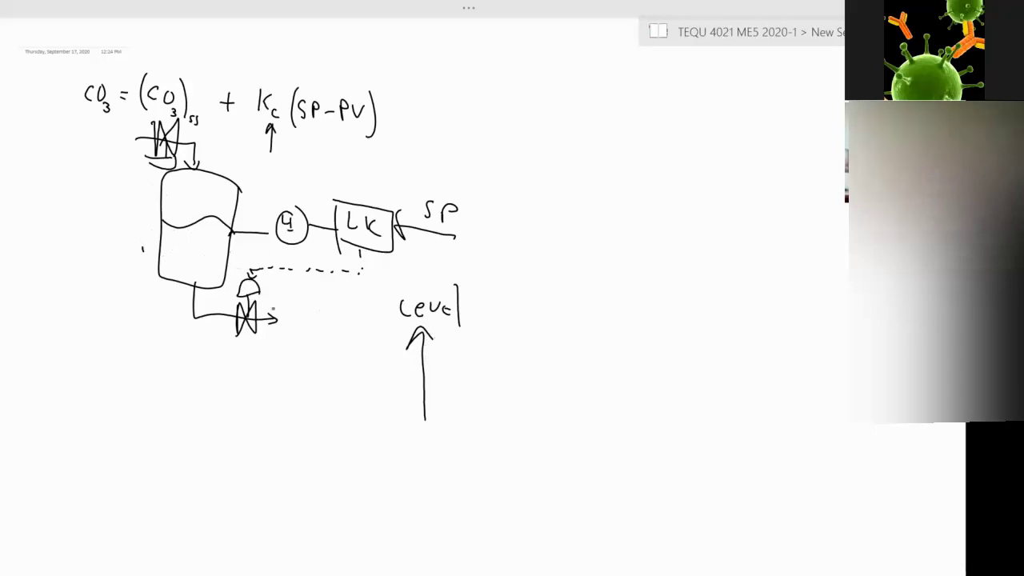
drag(272, 279, 240, 266)
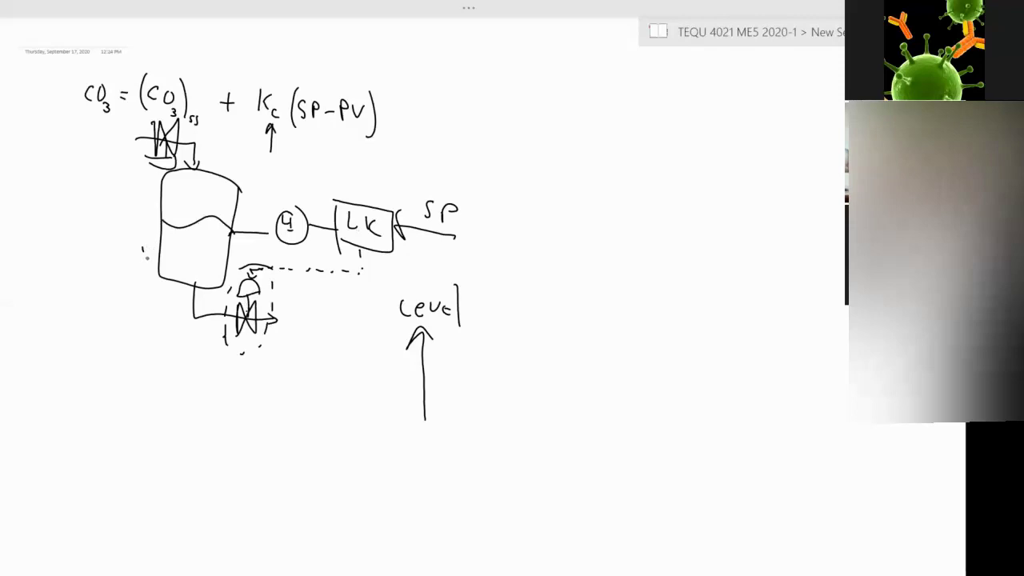
mouse_move(142, 270)
mouse_down()
mouse_move(139, 202)
mouse_move(147, 211)
mouse_up()
mouse_move(44, 77)
mouse_down()
mouse_move(511, 109)
mouse_move(84, 418)
mouse_move(38, 360)
mouse_move(38, 74)
mouse_up()
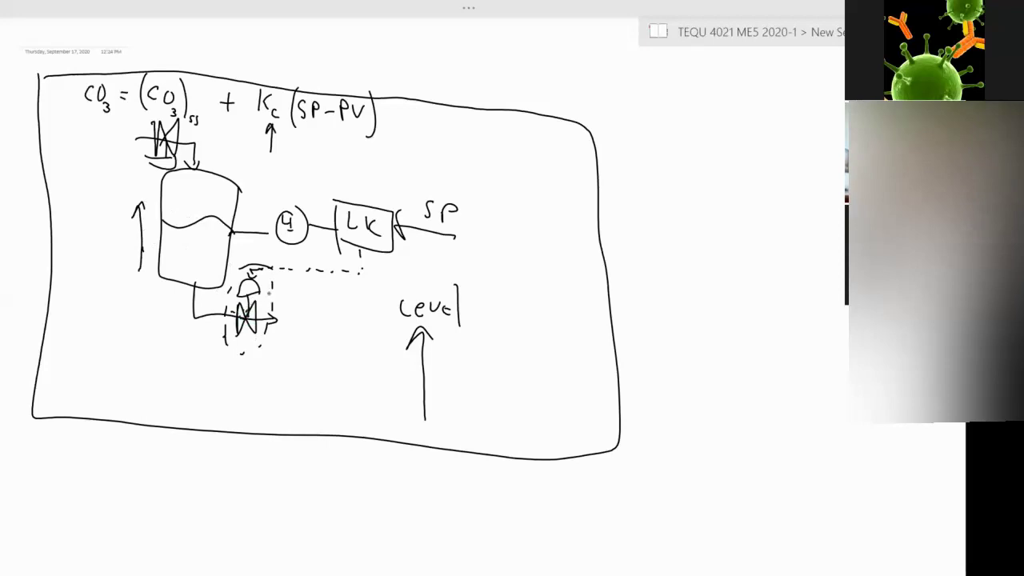
Step: Draw a second upward arrow labelled CO3 right of Level, and write PV above Level
drag(498, 339, 492, 434)
mouse_move(487, 359)
mouse_down()
mouse_move(504, 339)
mouse_move(509, 349)
mouse_up()
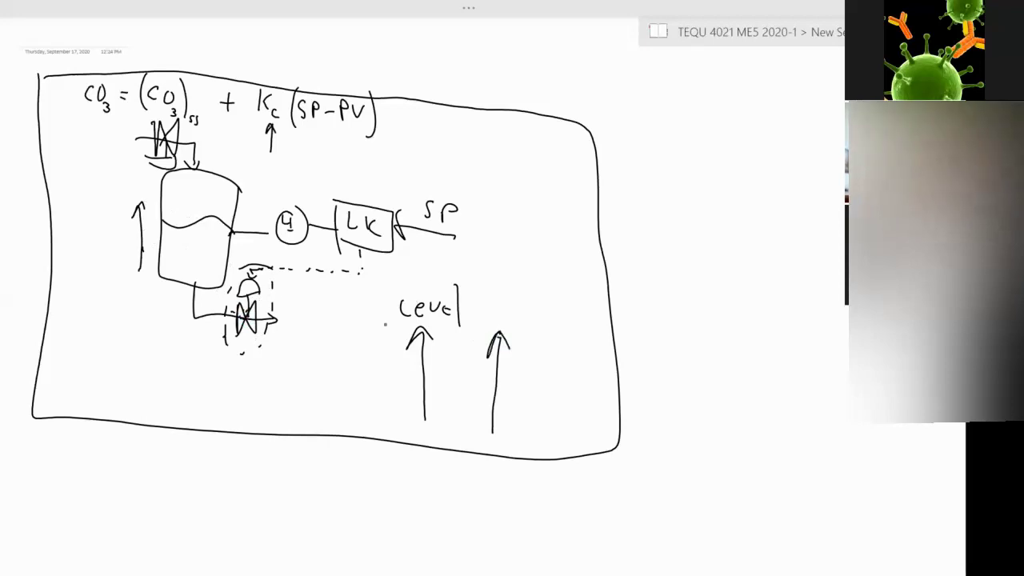
mouse_move(507, 285)
mouse_down()
mouse_move(496, 293)
mouse_move(506, 305)
mouse_up()
mouse_move(517, 282)
mouse_down()
mouse_move(513, 303)
mouse_move(530, 301)
mouse_move(522, 324)
mouse_up()
mouse_move(414, 272)
mouse_down()
mouse_move(414, 293)
mouse_move(439, 271)
mouse_up()
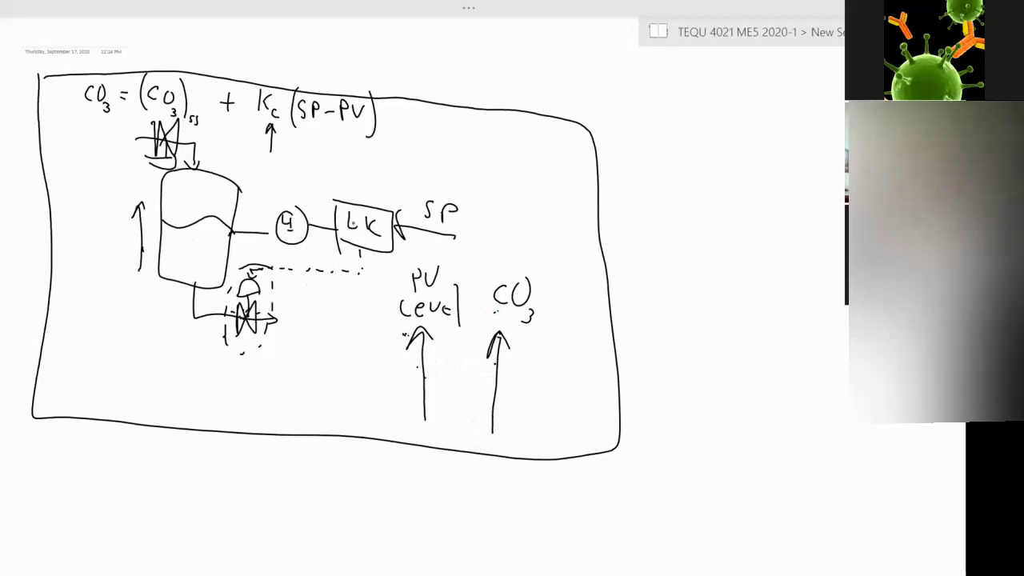
drag(303, 276, 312, 279)
Step: Draw an arrow down from the loop signals to a handwritten 'Direct Acting' note
scroll(320, 240, down, 3)
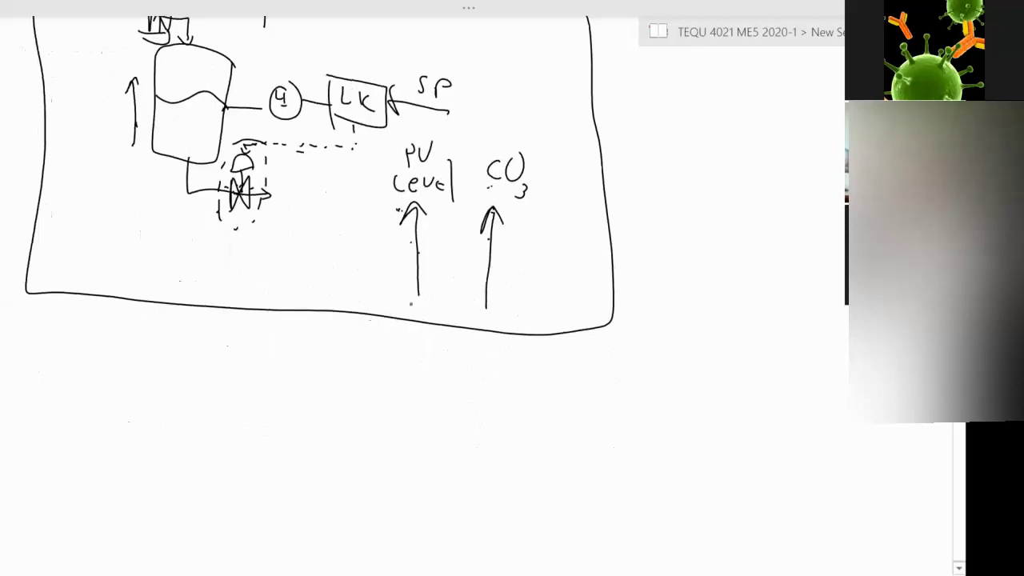
mouse_move(454, 272)
mouse_down()
mouse_move(445, 376)
mouse_move(454, 374)
mouse_up()
mouse_move(391, 423)
mouse_down()
mouse_move(399, 409)
mouse_move(409, 423)
mouse_move(426, 408)
mouse_move(432, 426)
mouse_move(448, 426)
mouse_up()
drag(468, 394, 470, 438)
mouse_move(506, 405)
mouse_down()
mouse_move(499, 430)
mouse_move(513, 430)
mouse_up()
mouse_move(530, 420)
mouse_down()
mouse_move(530, 431)
mouse_move(541, 429)
mouse_up()
mouse_move(528, 411)
mouse_down()
mouse_move(578, 431)
mouse_move(578, 463)
mouse_up()
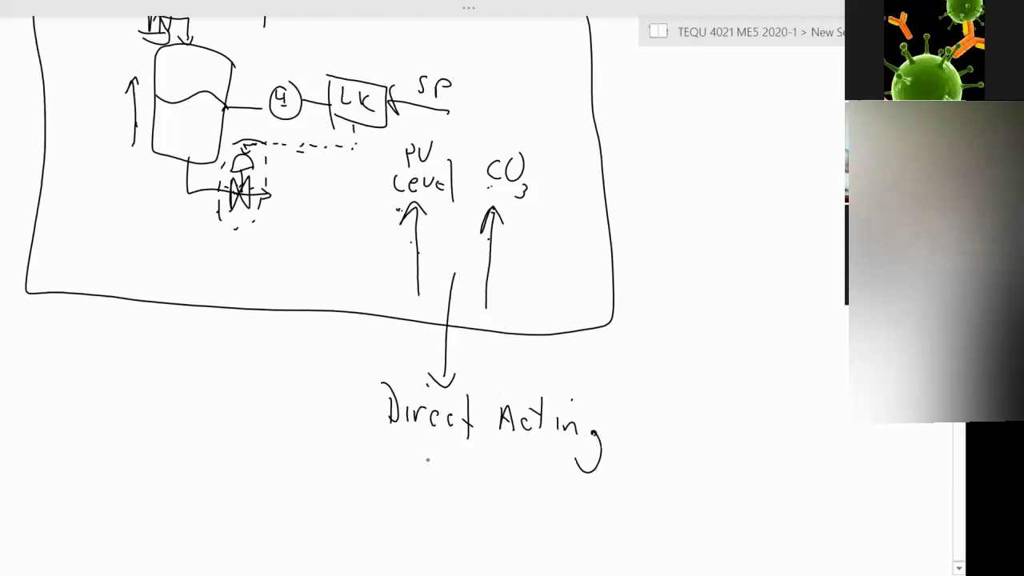
Step: Write 'Kc = negative' below it and underline 'negative'
mouse_move(422, 450)
mouse_down()
mouse_move(421, 485)
mouse_move(453, 501)
mouse_up()
drag(464, 475, 472, 475)
mouse_move(466, 478)
mouse_down()
mouse_move(536, 500)
mouse_move(573, 485)
mouse_up()
click(552, 485)
mouse_move(580, 483)
mouse_down()
mouse_move(608, 500)
mouse_move(522, 501)
mouse_up()
drag(512, 509, 573, 507)
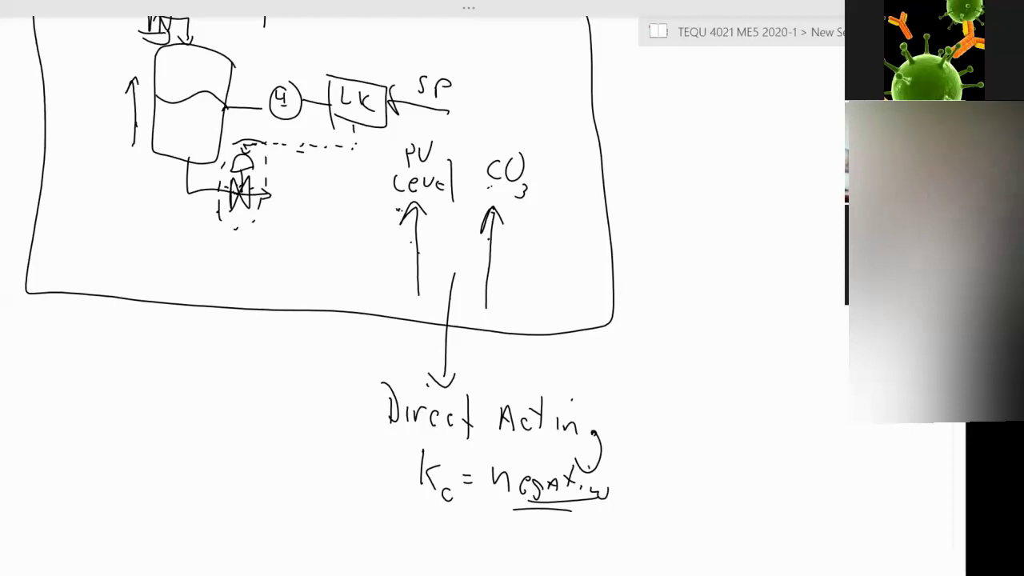
Step: Draw an ellipse around the diagram together with its controller equation
scroll(320, 241, up, 2)
mouse_move(533, 37)
mouse_down()
mouse_move(627, 164)
mouse_move(501, 320)
mouse_move(68, 232)
mouse_move(148, 23)
mouse_move(560, 44)
mouse_up()
click(82, 65)
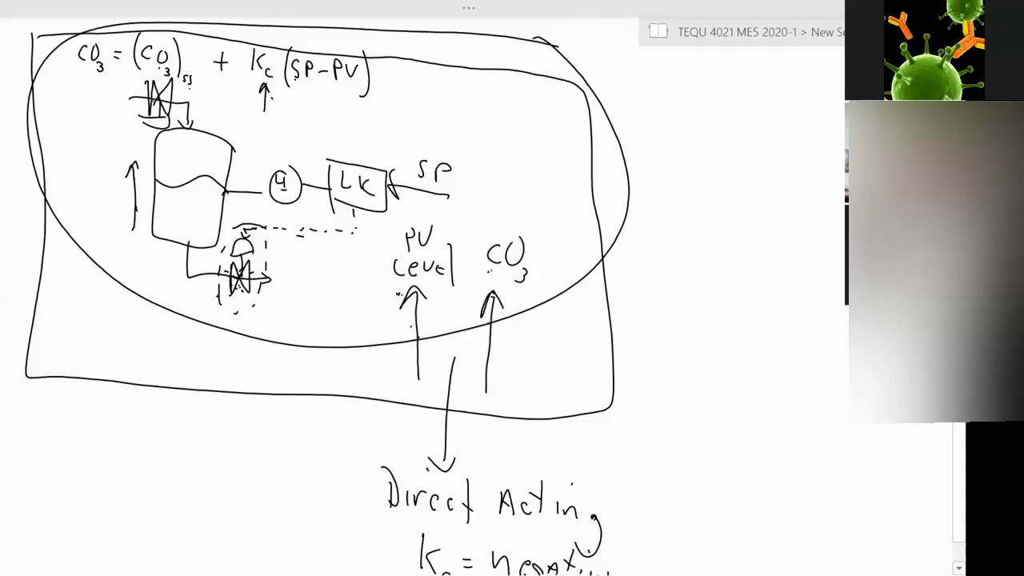
scroll(512, 320, down, 5)
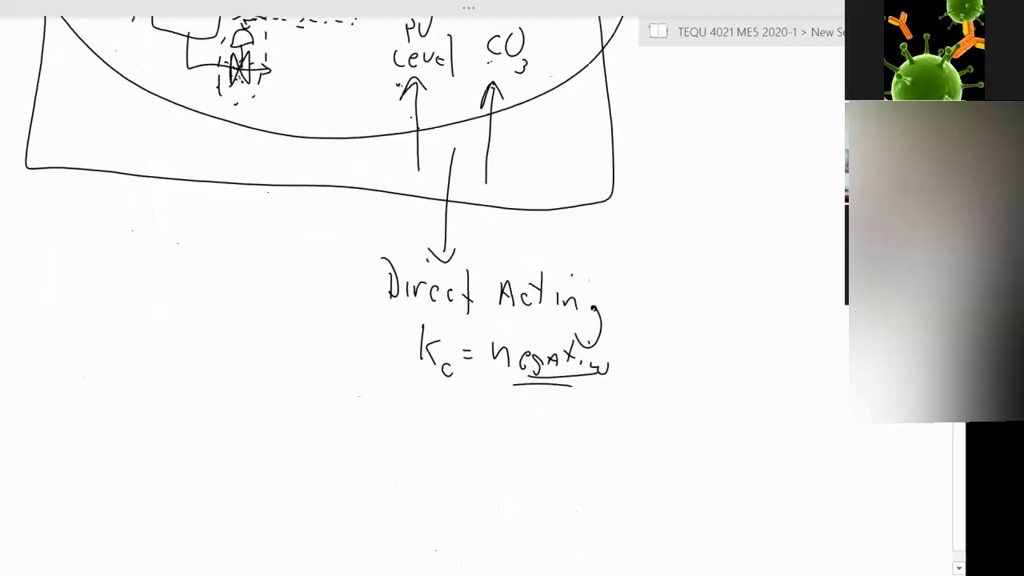
Step: Sketch a new tank with an inlet pipe, an inlet control valve and a level transmitter
scroll(395, 219, down, 5)
mouse_move(416, 249)
mouse_down()
mouse_move(312, 268)
mouse_move(411, 384)
mouse_move(414, 244)
mouse_up()
mouse_move(166, 134)
mouse_down()
mouse_move(202, 130)
mouse_move(344, 201)
mouse_move(358, 186)
mouse_up()
mouse_move(209, 102)
mouse_down()
mouse_move(213, 155)
mouse_move(251, 174)
mouse_up()
drag(204, 179, 252, 179)
drag(315, 307, 273, 307)
mouse_move(256, 284)
mouse_down()
mouse_move(255, 323)
mouse_move(256, 283)
mouse_up()
mouse_move(260, 296)
mouse_down()
mouse_move(251, 309)
mouse_move(263, 312)
mouse_move(202, 302)
mouse_move(115, 269)
mouse_move(210, 268)
mouse_up()
Step: Add an LIC controller box with a dashed signal line to the inlet valve
drag(144, 285, 153, 295)
mouse_move(164, 283)
mouse_down()
mouse_move(164, 296)
mouse_move(189, 302)
mouse_up()
drag(155, 262, 178, 235)
mouse_move(217, 240)
mouse_down()
mouse_move(229, 234)
mouse_move(220, 198)
mouse_up()
drag(221, 198, 230, 210)
Step: Draw the outlet pipe with a valve and actuator
drag(387, 383, 549, 441)
mouse_move(471, 448)
mouse_down()
mouse_move(506, 461)
mouse_move(497, 409)
mouse_move(560, 441)
mouse_move(545, 458)
mouse_up()
mouse_move(486, 415)
mouse_down()
mouse_move(485, 378)
mouse_move(495, 382)
mouse_up()
drag(459, 387, 501, 386)
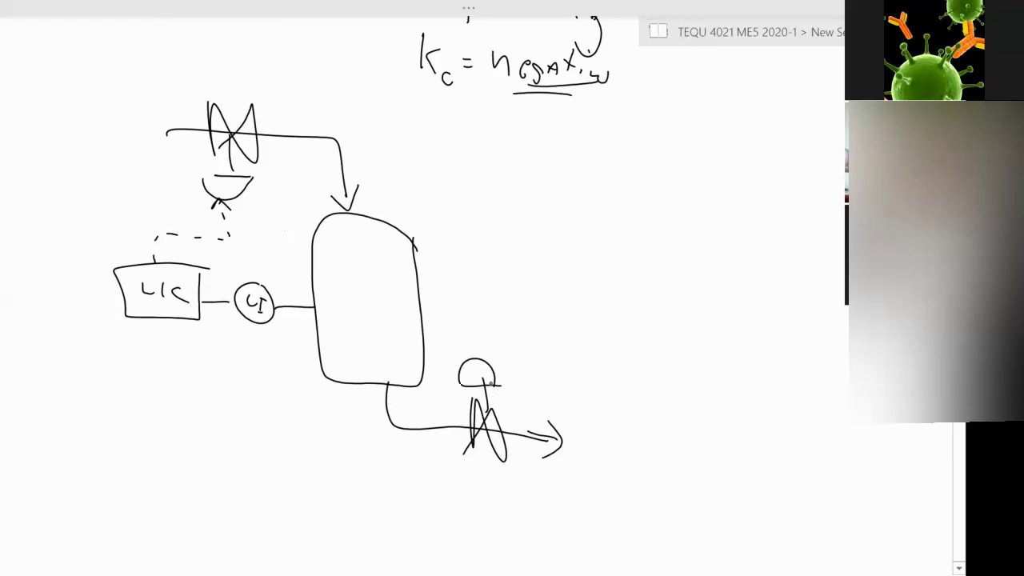
Step: Add an SP arrow into the controller, an upward PV arrow, the liquid level and a downward output arrow
drag(51, 290, 112, 293)
drag(96, 283, 98, 300)
mouse_move(47, 257)
mouse_down()
mouse_move(37, 274)
mouse_move(52, 265)
mouse_up()
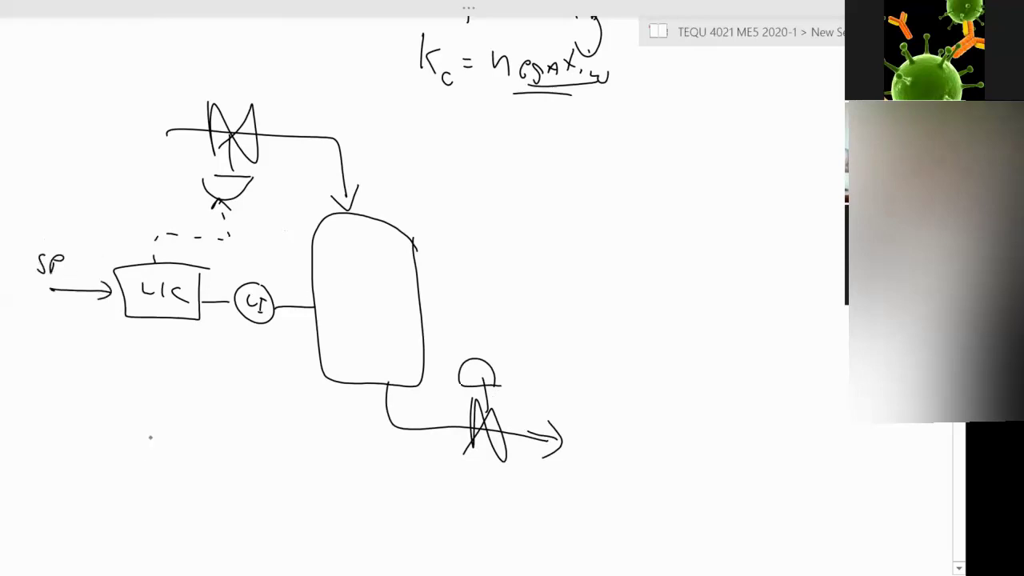
mouse_move(158, 509)
mouse_down()
mouse_move(160, 420)
mouse_move(175, 429)
mouse_up()
mouse_move(135, 392)
mouse_down()
mouse_move(135, 373)
mouse_move(137, 389)
mouse_up()
mouse_move(157, 381)
mouse_down()
mouse_move(157, 397)
mouse_move(173, 382)
mouse_up()
drag(410, 275, 316, 262)
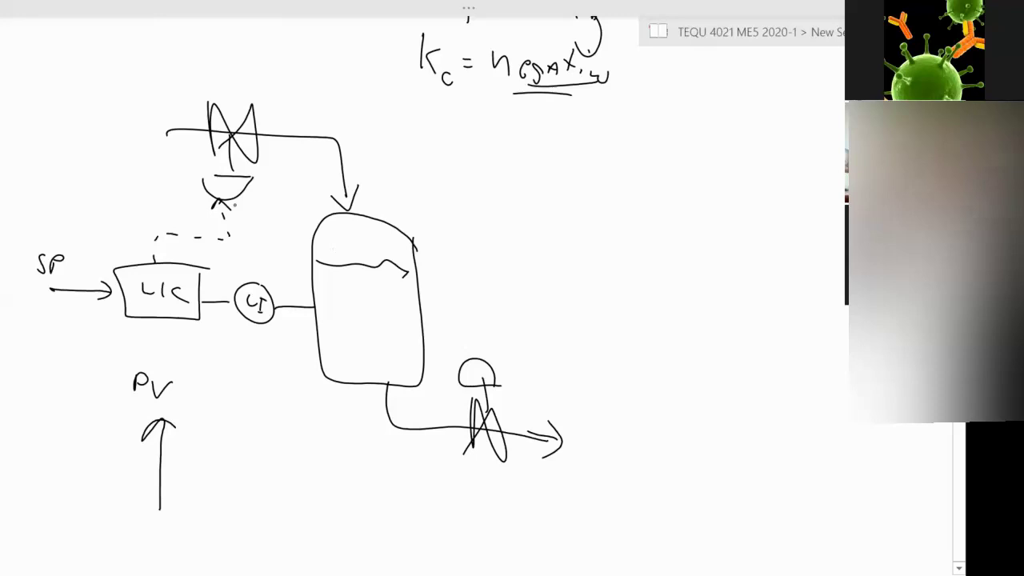
mouse_move(220, 416)
mouse_down()
mouse_move(220, 525)
mouse_move(229, 506)
mouse_up()
mouse_move(216, 381)
mouse_down()
mouse_move(211, 396)
mouse_move(245, 376)
mouse_up()
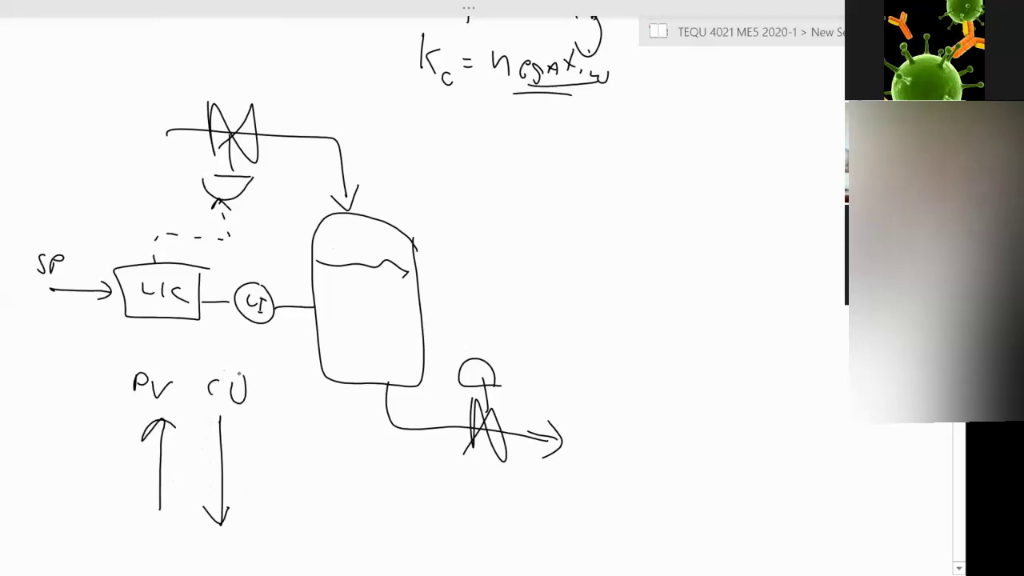
Step: Write 'Reverse acting' and 'Kc => +' below the arrows
scroll(336, 320, down, 3)
click(225, 208)
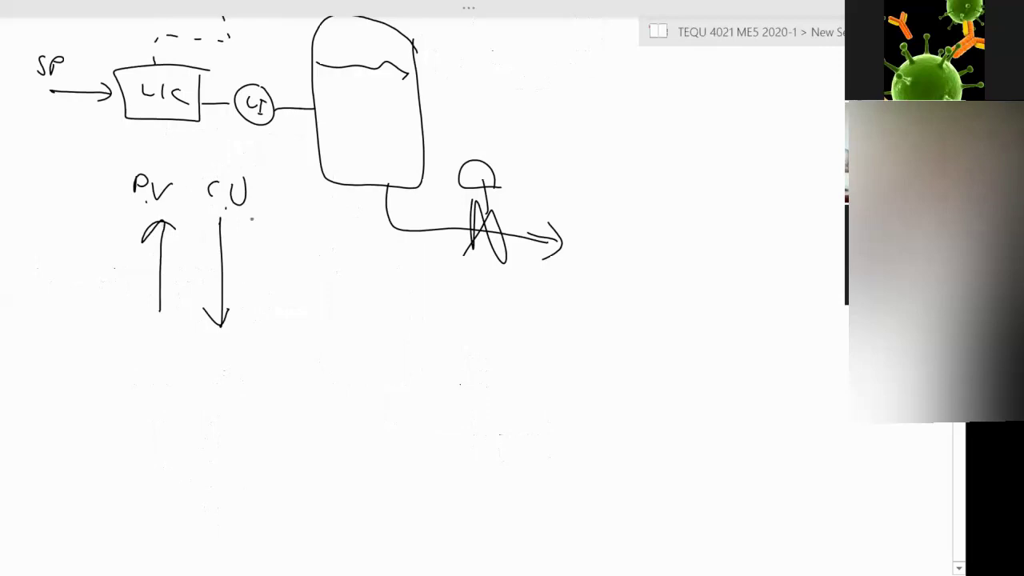
mouse_move(98, 343)
mouse_down()
mouse_move(94, 373)
mouse_move(107, 372)
mouse_up()
mouse_move(118, 358)
mouse_down()
mouse_move(120, 376)
mouse_move(121, 361)
mouse_move(165, 365)
mouse_move(178, 379)
mouse_move(198, 372)
mouse_move(257, 384)
mouse_up()
click(154, 371)
drag(281, 352, 274, 378)
mouse_move(271, 370)
mouse_down()
mouse_move(295, 367)
mouse_move(317, 391)
mouse_move(339, 384)
mouse_move(325, 442)
mouse_up()
drag(253, 340, 282, 345)
mouse_move(151, 402)
mouse_down()
mouse_move(151, 442)
mouse_move(176, 418)
mouse_move(184, 465)
mouse_up()
drag(189, 436, 226, 448)
drag(211, 410, 217, 459)
mouse_move(283, 416)
mouse_down()
mouse_move(282, 467)
mouse_move(312, 453)
mouse_up()
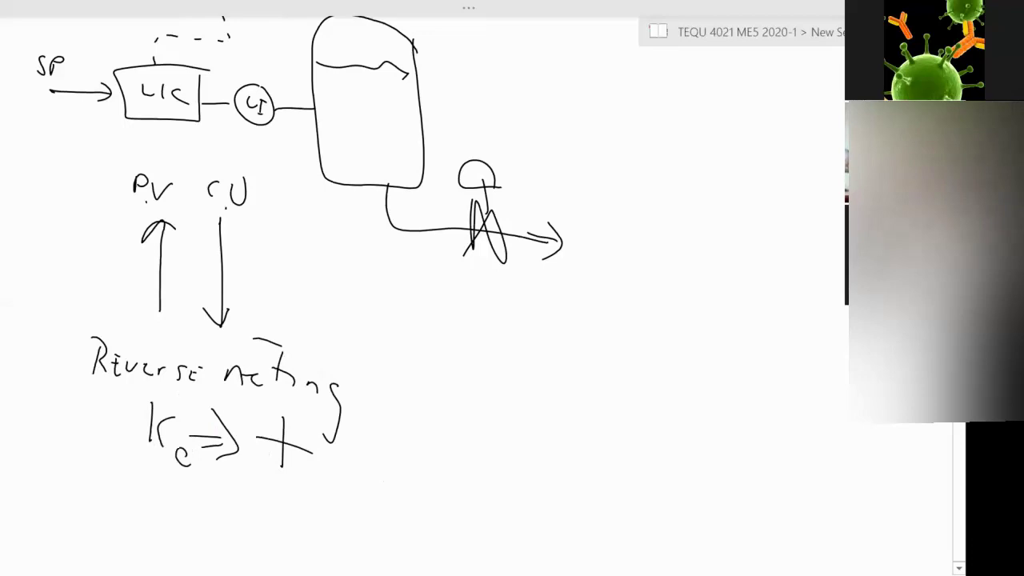
Step: Scroll back up and exit Full Page View with F11
scroll(410, 160, up, 1)
scroll(352, 209, up, 2)
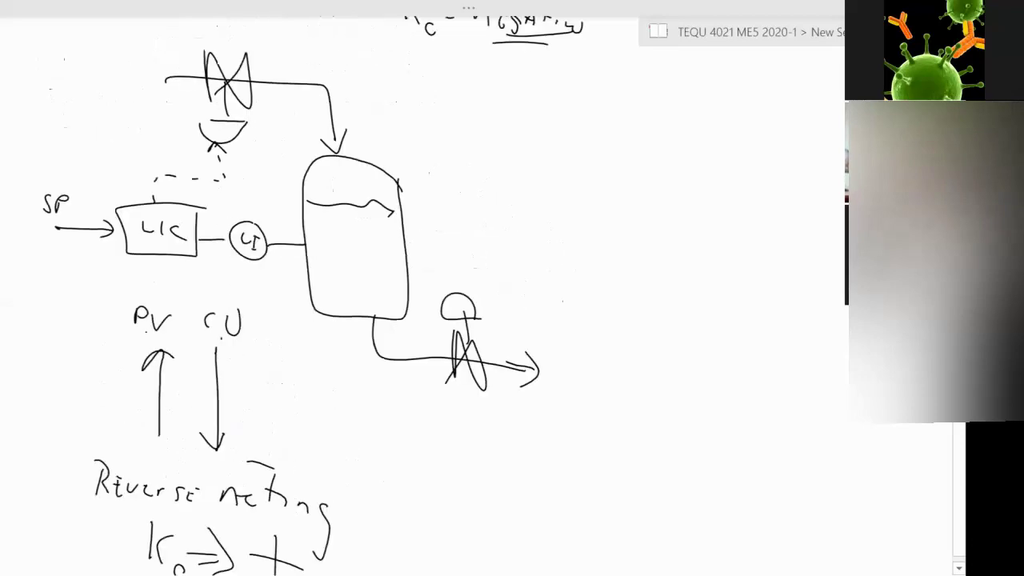
scroll(352, 288, down, 1)
scroll(352, 288, up, 1)
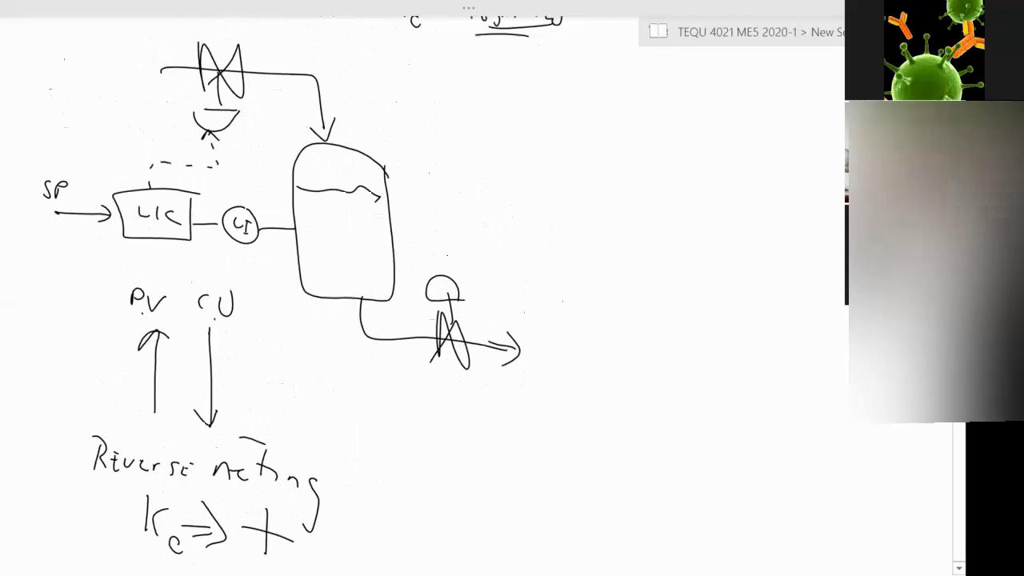
scroll(352, 288, up, 4)
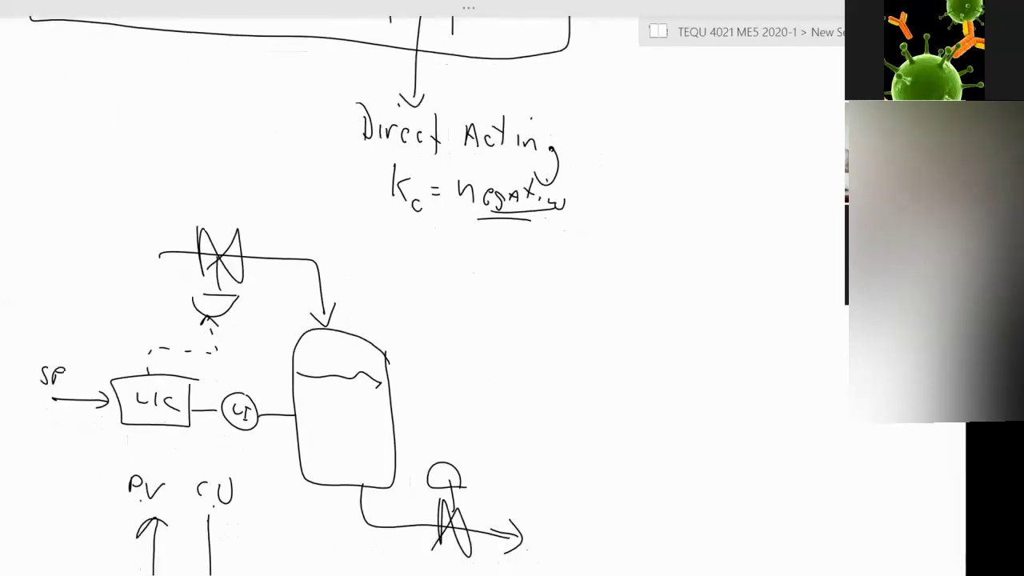
key(F11)
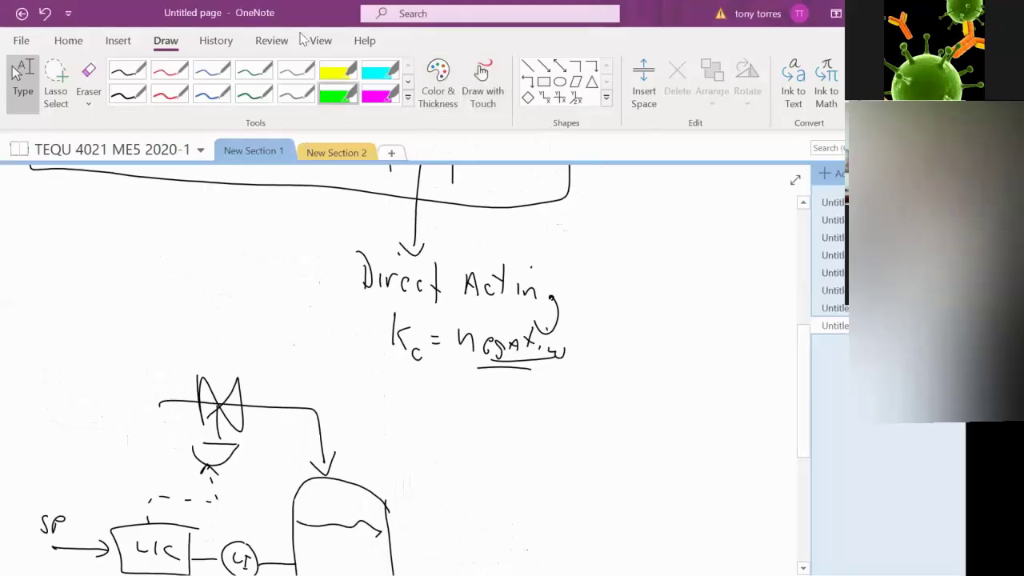
Step: Set the page zoom to 25% and return to Full Page View
click(320, 41)
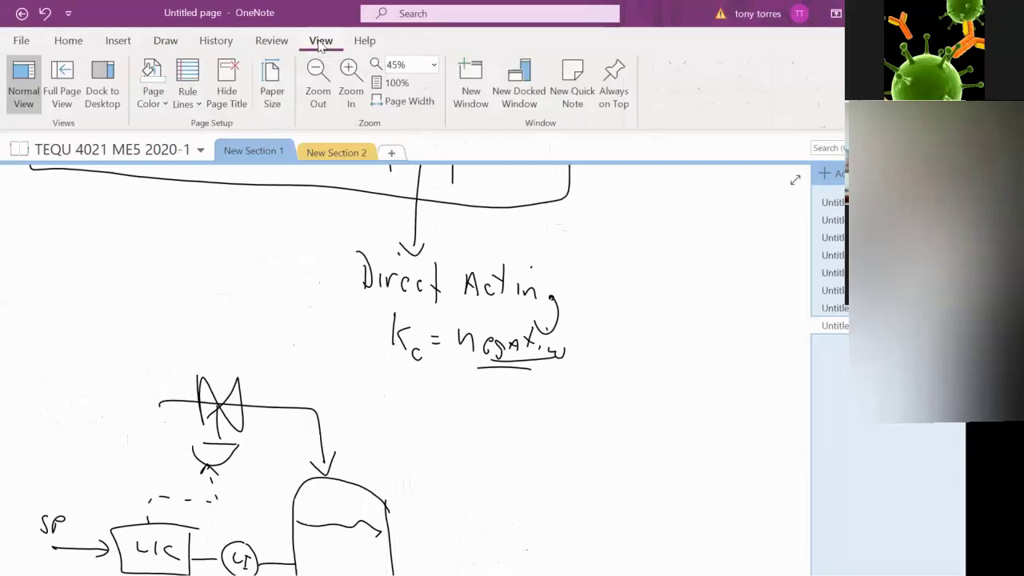
click(434, 66)
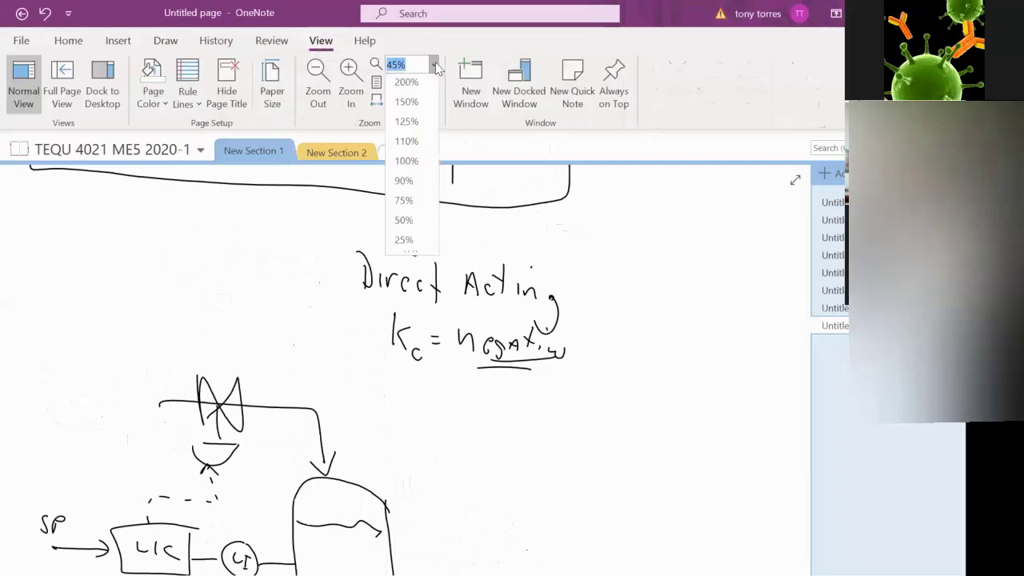
click(406, 244)
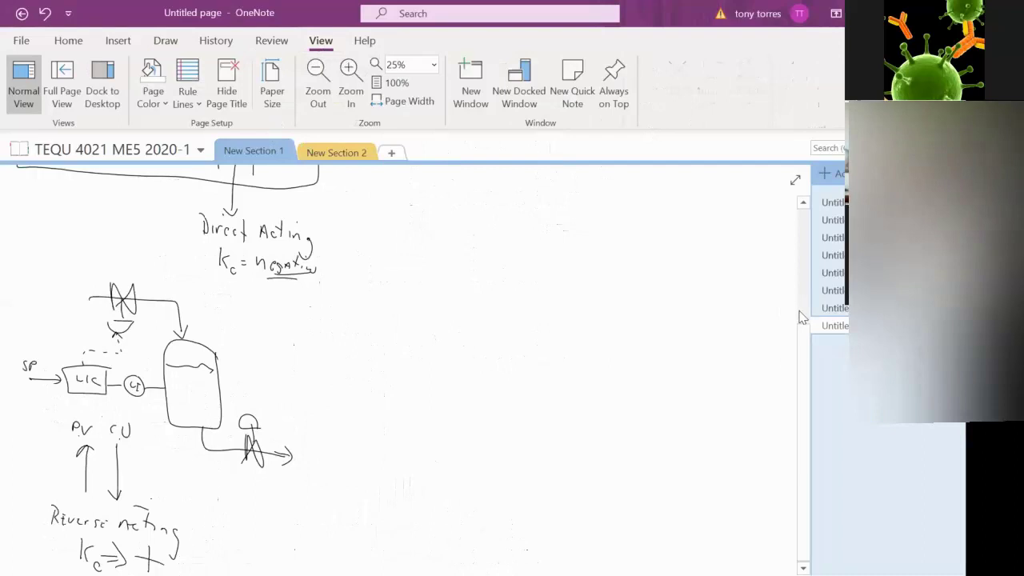
scroll(803, 317, up, 2)
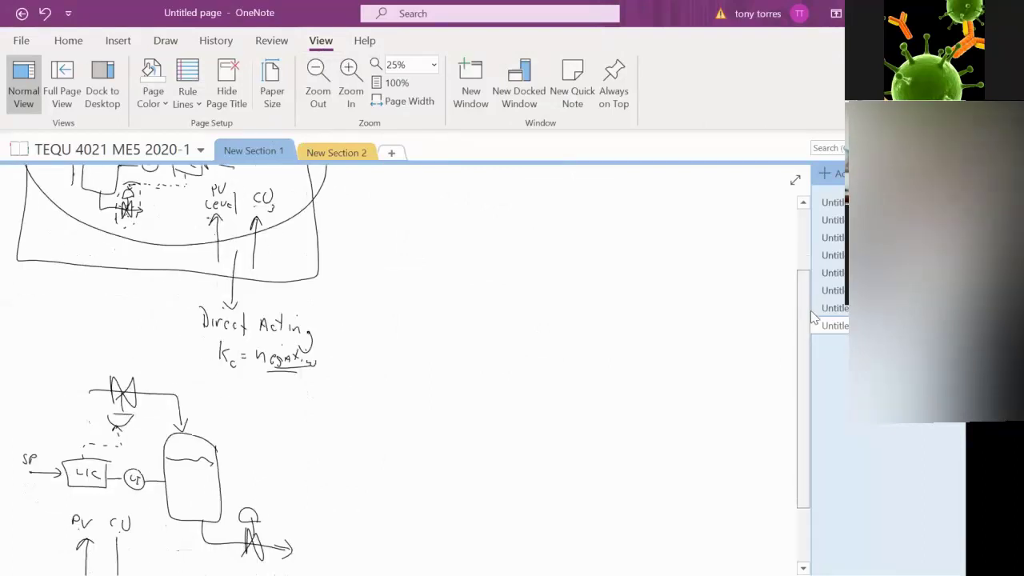
scroll(814, 317, up, 1)
scroll(817, 298, up, 2)
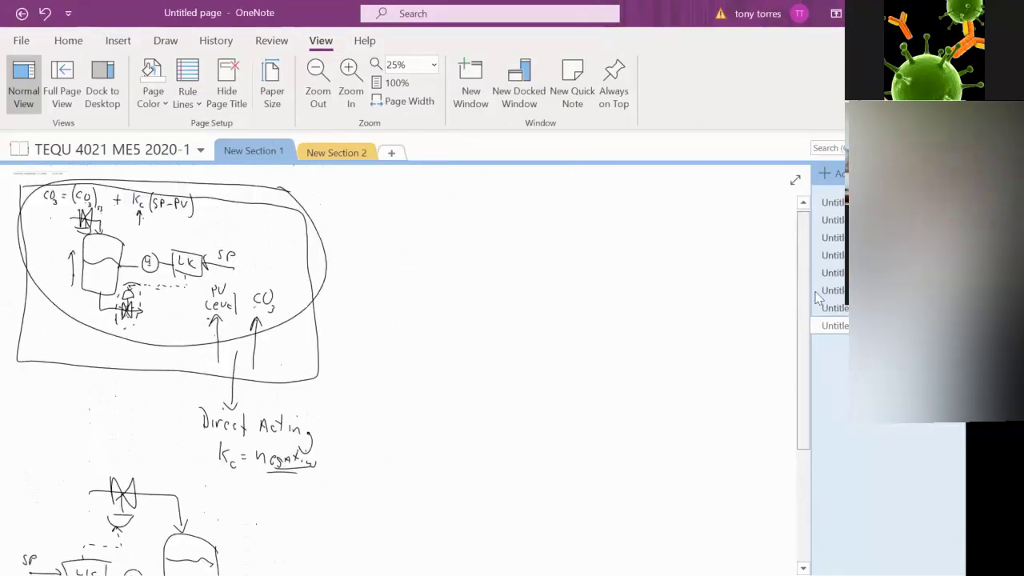
click(797, 179)
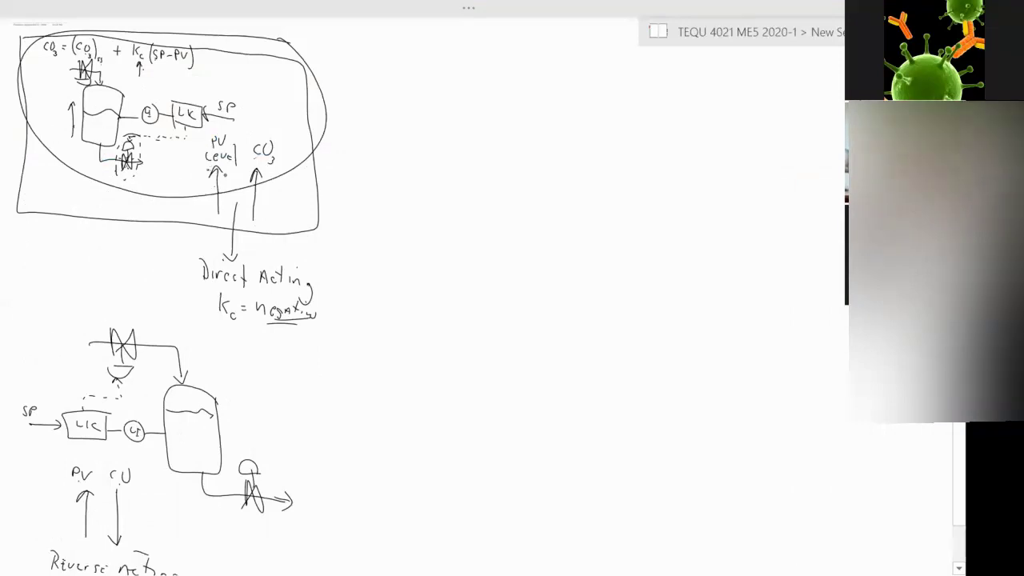
Step: Draw an arrow out of the circled diagram, then two downward arrows, labelling the first PV
drag(274, 124, 384, 129)
drag(373, 118, 368, 137)
mouse_move(469, 103)
mouse_down()
mouse_move(467, 197)
mouse_move(477, 183)
mouse_up()
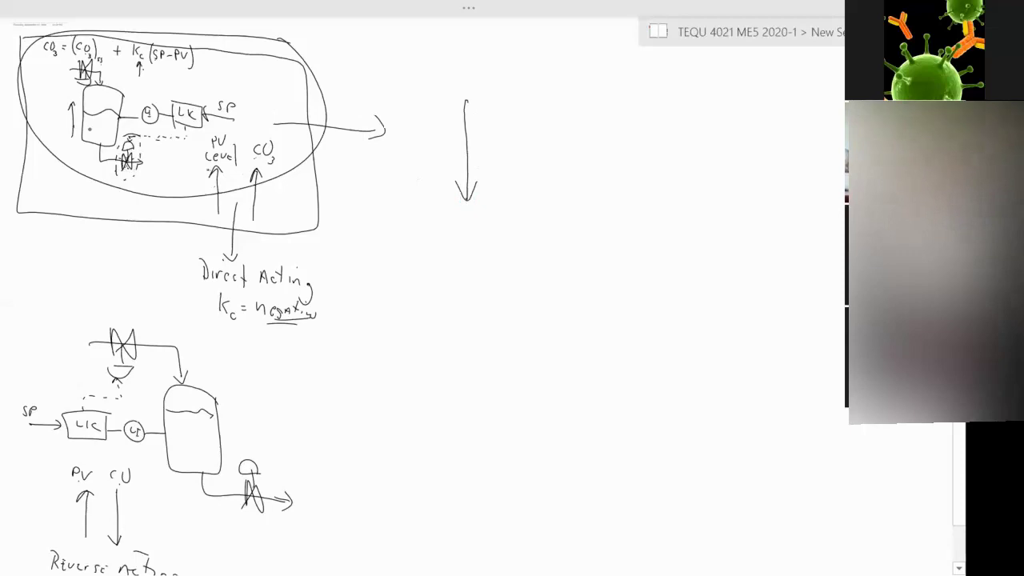
mouse_move(443, 64)
mouse_down()
mouse_move(442, 80)
mouse_move(473, 64)
mouse_up()
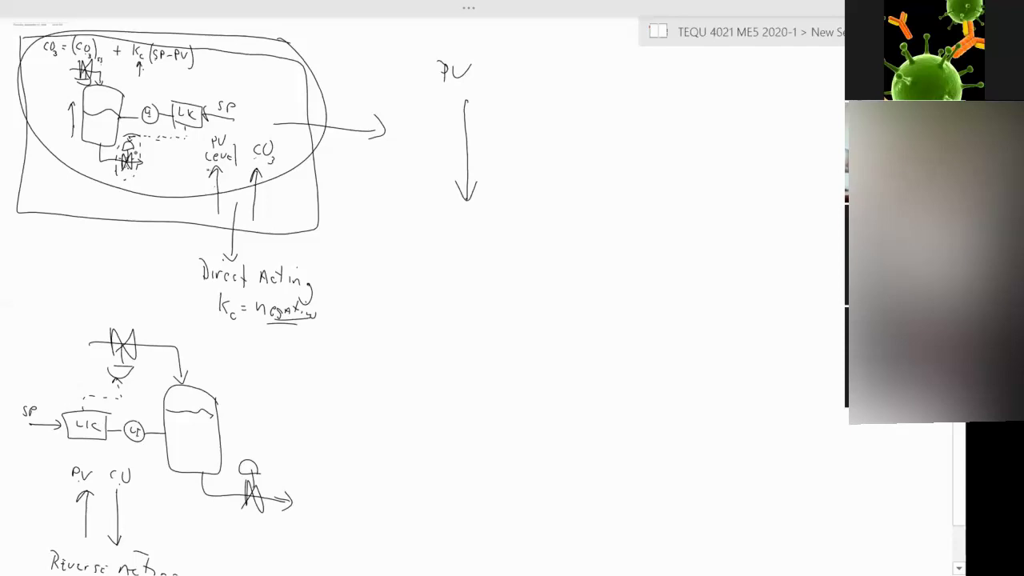
drag(514, 104, 519, 198)
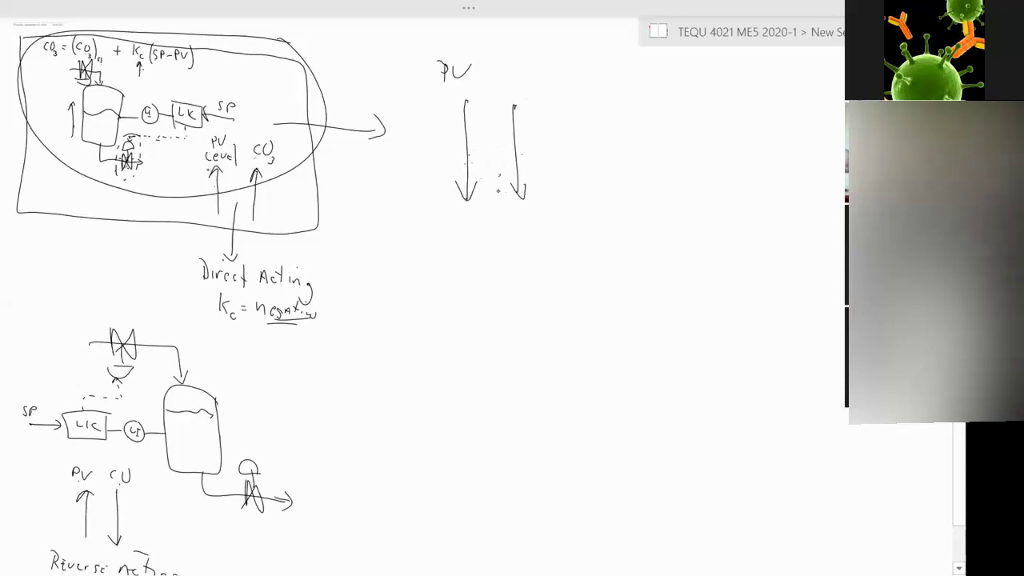
Step: Draw an arrow to 'DA', then an arrow down to a handwritten 'Kc ='
mouse_move(545, 134)
mouse_down()
mouse_move(585, 133)
mouse_move(577, 145)
mouse_up()
drag(607, 104, 610, 144)
drag(609, 104, 629, 192)
drag(644, 146, 658, 146)
drag(629, 190, 646, 192)
drag(616, 194, 633, 212)
drag(596, 224, 596, 260)
mouse_move(608, 234)
mouse_down()
mouse_move(606, 250)
mouse_move(636, 272)
mouse_up()
drag(637, 238, 648, 238)
drag(638, 247, 648, 246)
mouse_move(651, 231)
mouse_down()
mouse_move(663, 254)
mouse_move(720, 251)
mouse_up()
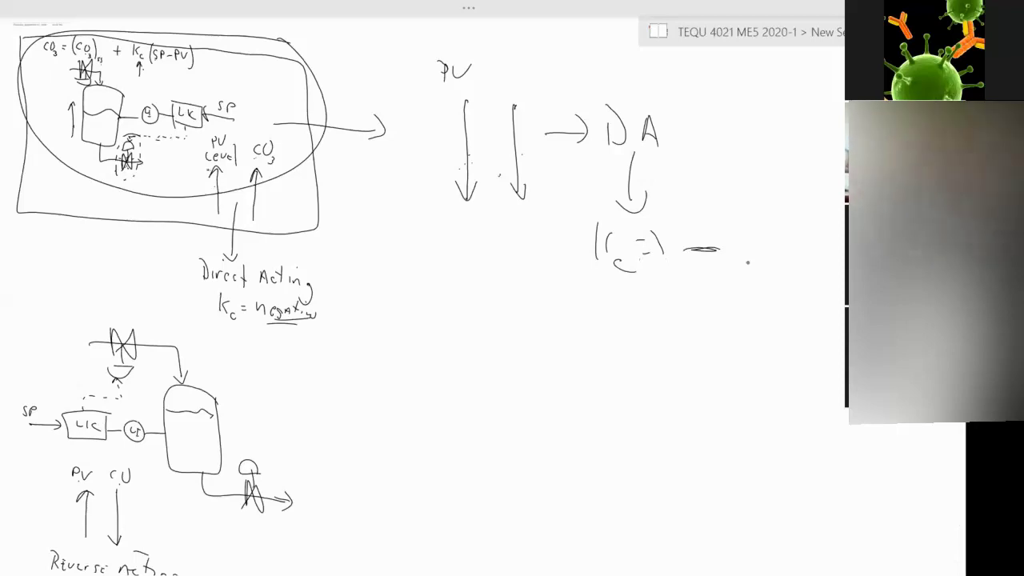
Step: Circle DA, label the second arrow CO, and mark Kc as negative
click(600, 138)
drag(644, 76, 695, 82)
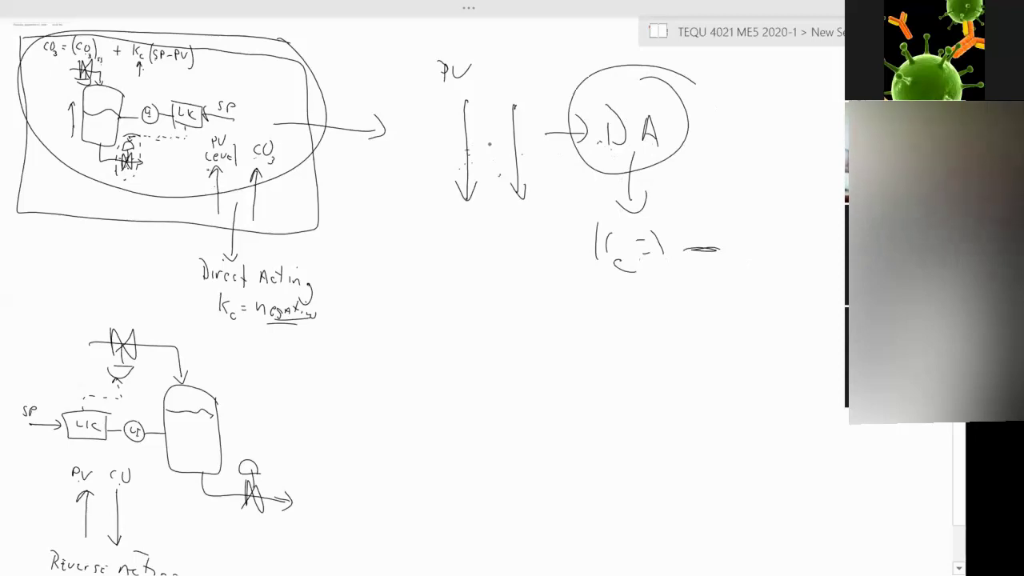
drag(515, 59, 514, 78)
drag(535, 64, 532, 65)
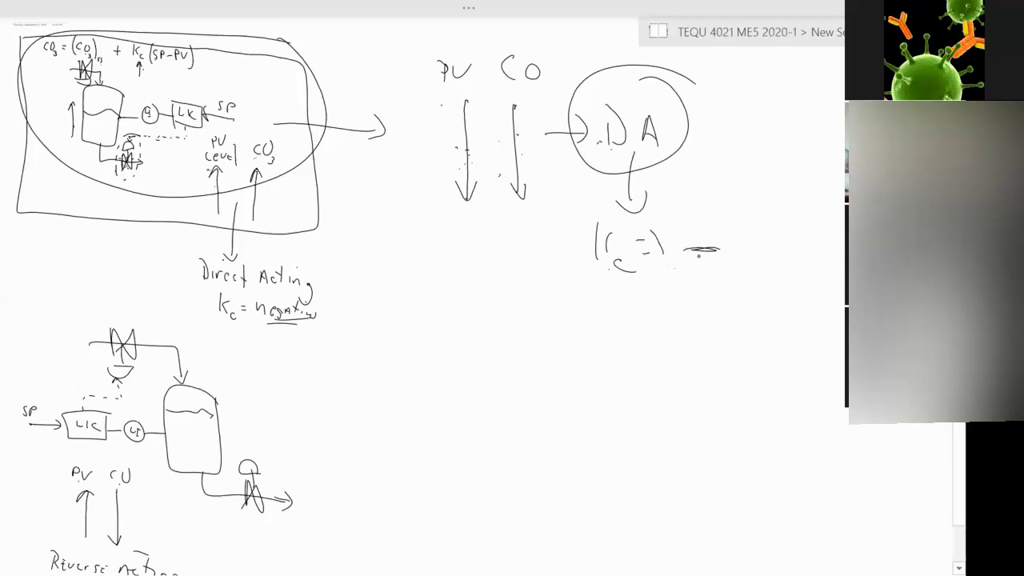
drag(628, 240, 672, 251)
mouse_move(643, 210)
mouse_down()
mouse_move(666, 258)
mouse_move(711, 261)
mouse_move(709, 272)
mouse_up()
scroll(422, 288, down, 3)
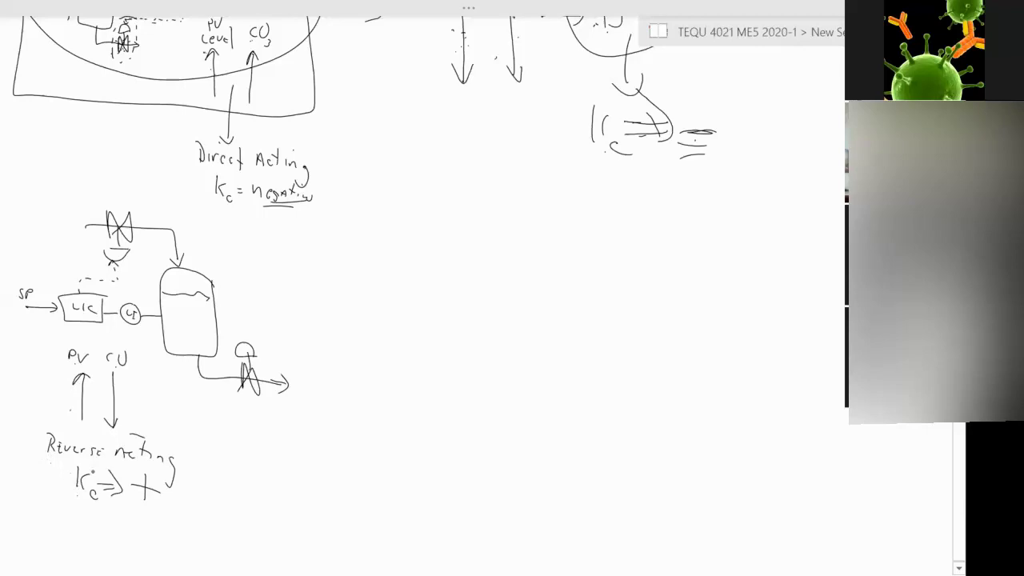
Step: Handwrite the error formula 'e = SP-PV'
mouse_move(405, 304)
mouse_down()
mouse_move(369, 306)
mouse_move(392, 254)
mouse_move(349, 278)
mouse_up()
mouse_move(416, 278)
mouse_down()
mouse_move(437, 277)
mouse_move(437, 291)
mouse_move(466, 305)
mouse_up()
mouse_move(493, 274)
mouse_down()
mouse_move(496, 312)
mouse_move(512, 291)
mouse_up()
drag(521, 296, 570, 280)
drag(557, 280, 558, 317)
drag(570, 281, 556, 296)
drag(583, 284, 627, 282)
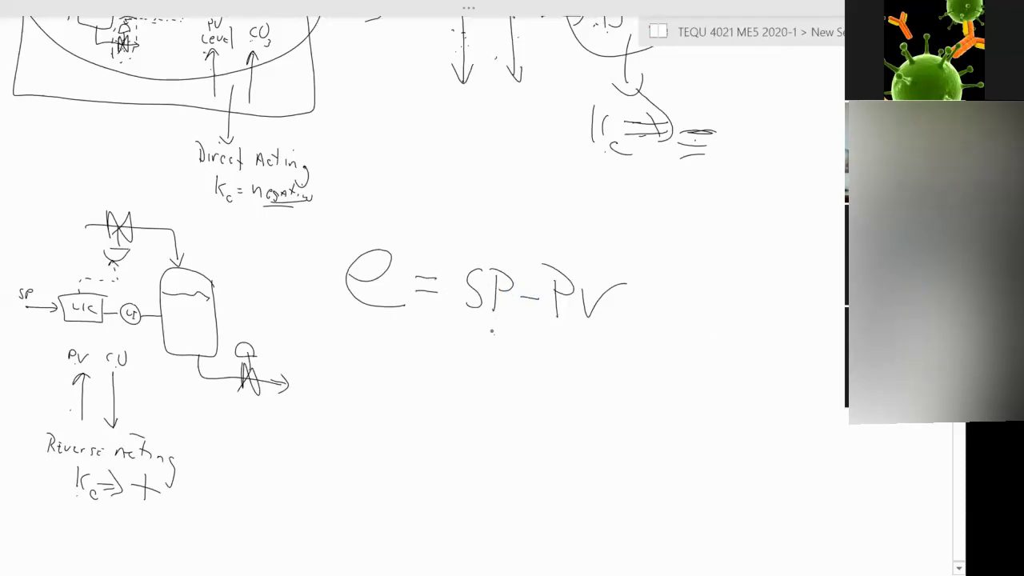
Step: Write 'e = PV-SP' below and cross it out, box 'e = SP-PV' and draw an arrow to it
mouse_move(385, 379)
mouse_down()
mouse_move(387, 406)
mouse_move(387, 378)
mouse_up()
drag(406, 396, 498, 388)
mouse_move(516, 406)
mouse_down()
mouse_move(542, 420)
mouse_move(589, 413)
mouse_up()
drag(362, 422, 610, 359)
drag(342, 344, 582, 460)
mouse_move(319, 339)
mouse_down()
mouse_move(342, 221)
mouse_move(645, 280)
mouse_move(295, 321)
mouse_up()
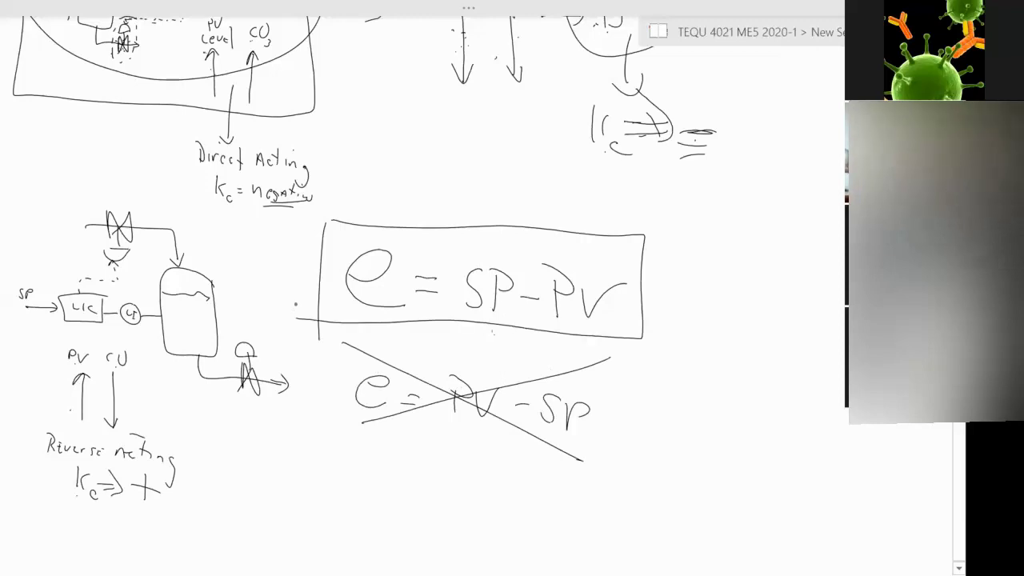
drag(267, 224, 331, 262)
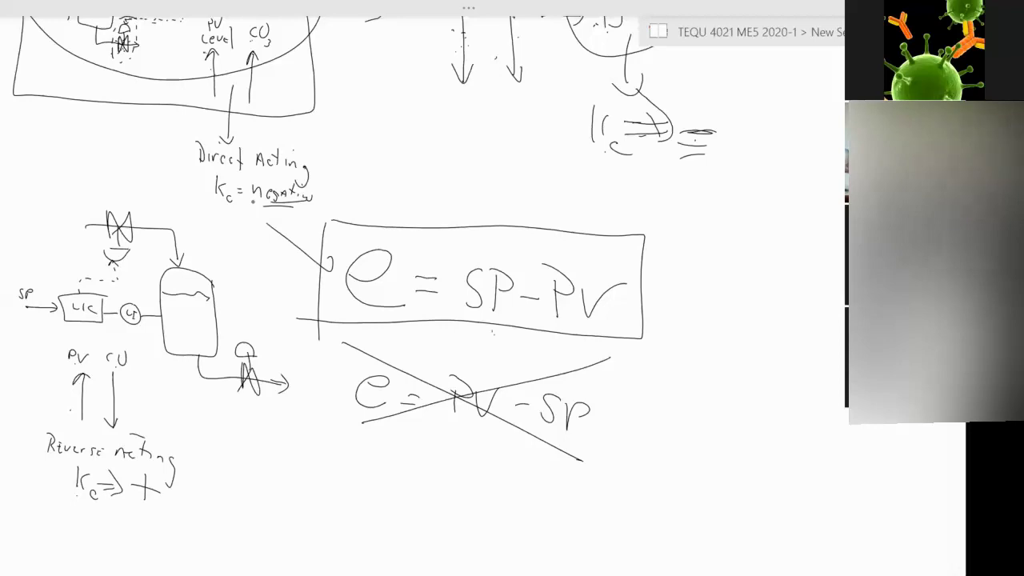
Step: Handwrite CO = (CO)ss + (Kc)(SP − PV) below the earlier notes
scroll(480, 288, up, 3)
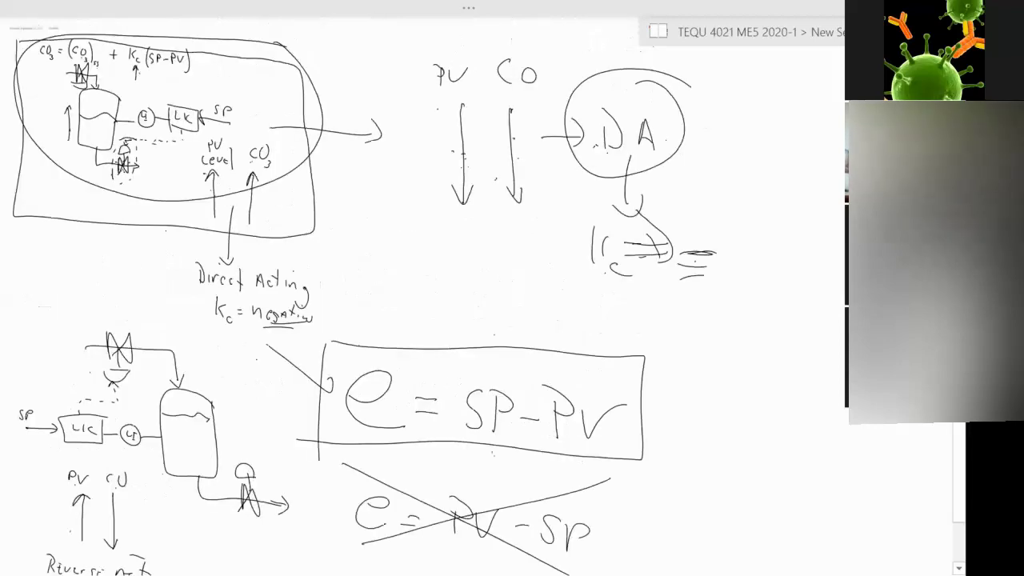
scroll(480, 288, down, 5)
scroll(480, 288, down, 3)
drag(177, 259, 170, 296)
drag(195, 264, 296, 298)
drag(320, 279, 321, 282)
drag(288, 240, 280, 312)
drag(328, 248, 340, 318)
mouse_move(347, 320)
mouse_down()
mouse_move(341, 336)
mouse_move(359, 341)
mouse_up()
mouse_move(387, 298)
mouse_down()
mouse_move(429, 296)
mouse_move(412, 293)
mouse_move(412, 317)
mouse_up()
mouse_move(472, 274)
mouse_down()
mouse_move(472, 316)
mouse_move(485, 317)
mouse_up()
drag(493, 320, 491, 333)
drag(472, 242, 470, 360)
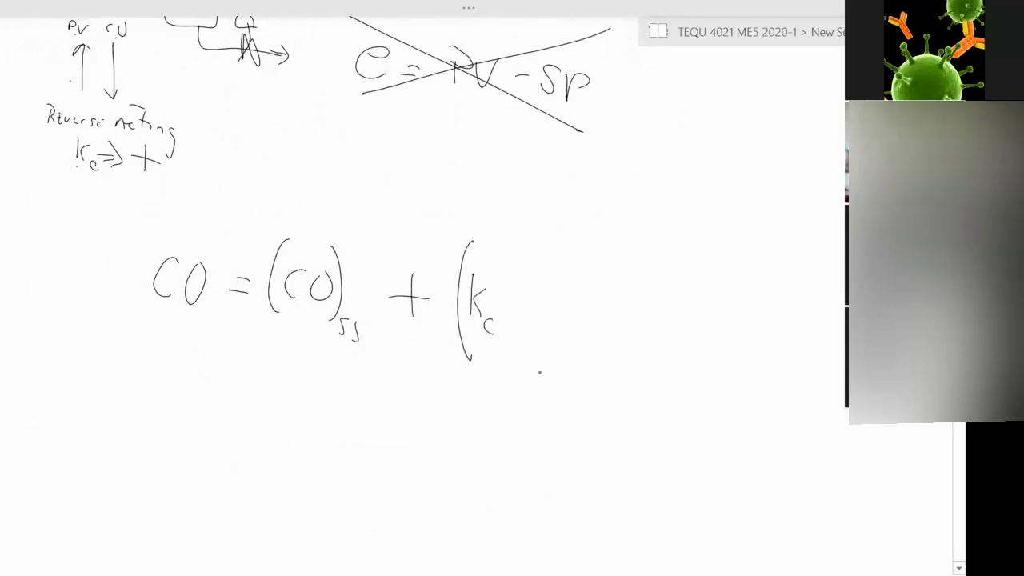
drag(501, 256, 509, 362)
drag(543, 250, 541, 373)
drag(560, 293, 552, 326)
mouse_move(579, 335)
mouse_down()
mouse_move(593, 296)
mouse_move(582, 312)
mouse_up()
drag(599, 316, 614, 316)
drag(634, 299, 637, 344)
drag(633, 301, 645, 317)
drag(650, 303, 669, 304)
drag(689, 267, 674, 378)
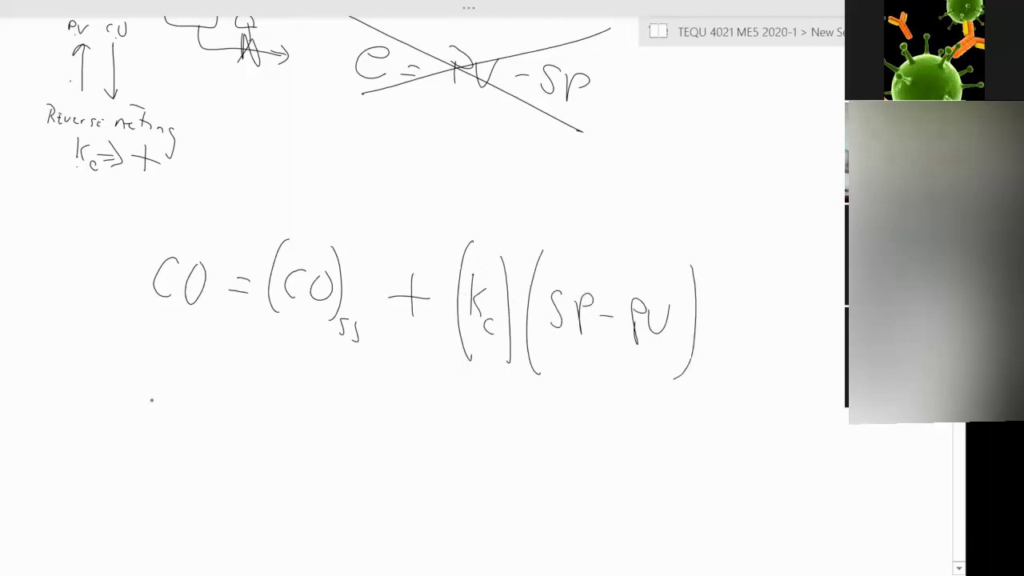
Step: Handwrite the short form CO = (CO)ss + Kc·e on the line below
drag(152, 400, 147, 428)
mouse_move(173, 414)
mouse_down()
mouse_move(168, 431)
mouse_move(184, 415)
mouse_up()
drag(210, 428, 220, 428)
drag(211, 438, 221, 438)
mouse_move(276, 426)
mouse_down()
mouse_move(289, 426)
mouse_move(247, 464)
mouse_up()
drag(287, 424, 280, 450)
drag(310, 421, 307, 448)
drag(336, 398, 338, 456)
drag(344, 456, 351, 476)
drag(373, 433, 398, 430)
drag(391, 413, 388, 459)
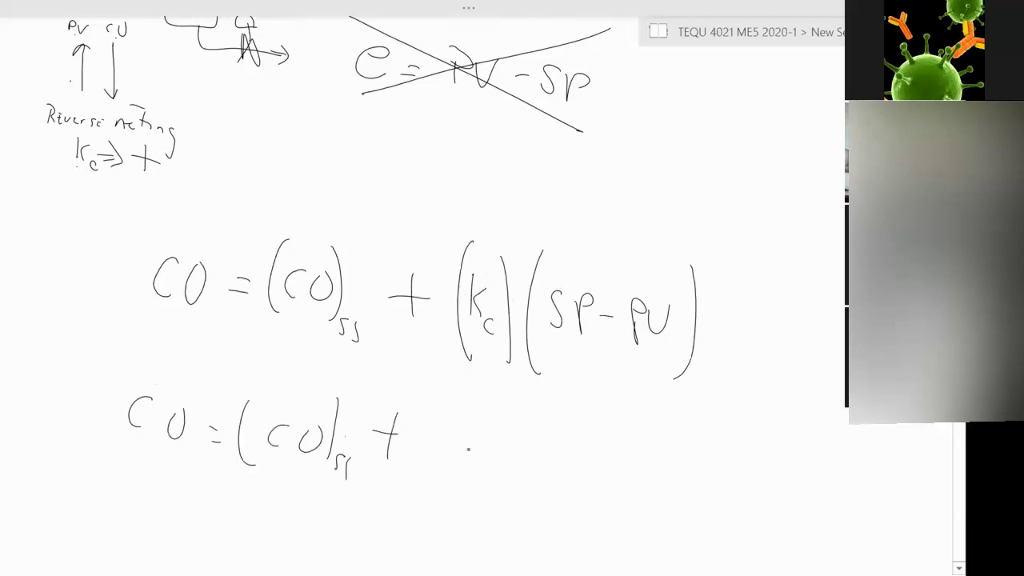
drag(445, 410, 444, 449)
mouse_move(468, 421)
mouse_down()
mouse_move(483, 469)
mouse_move(537, 458)
mouse_up()
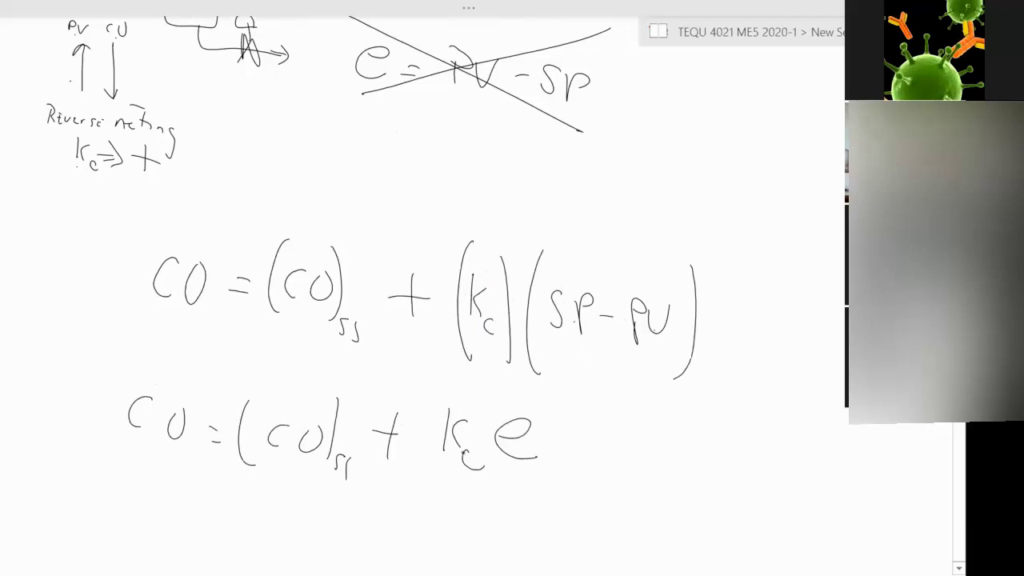
drag(474, 449, 465, 453)
Step: Draw a box around both controller equations and tick them
drag(84, 445, 572, 408)
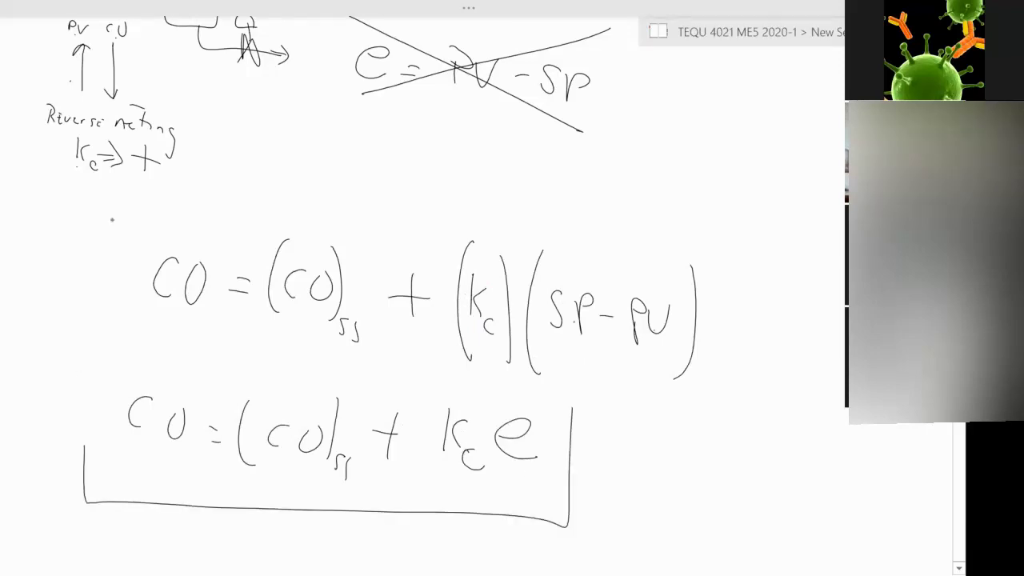
mouse_move(84, 447)
mouse_down()
mouse_move(439, 217)
mouse_move(575, 410)
mouse_up()
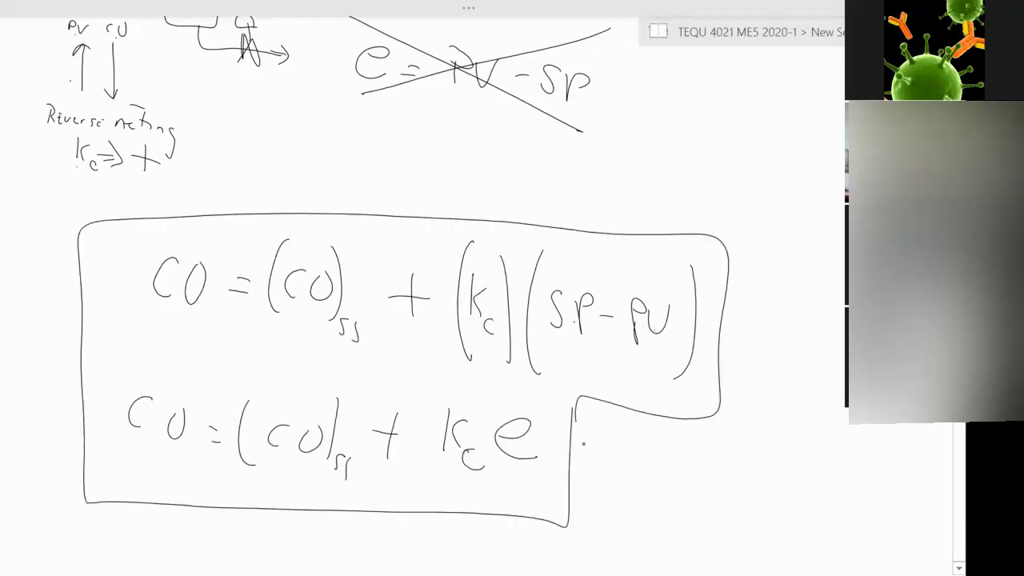
drag(108, 261, 136, 261)
drag(24, 324, 104, 391)
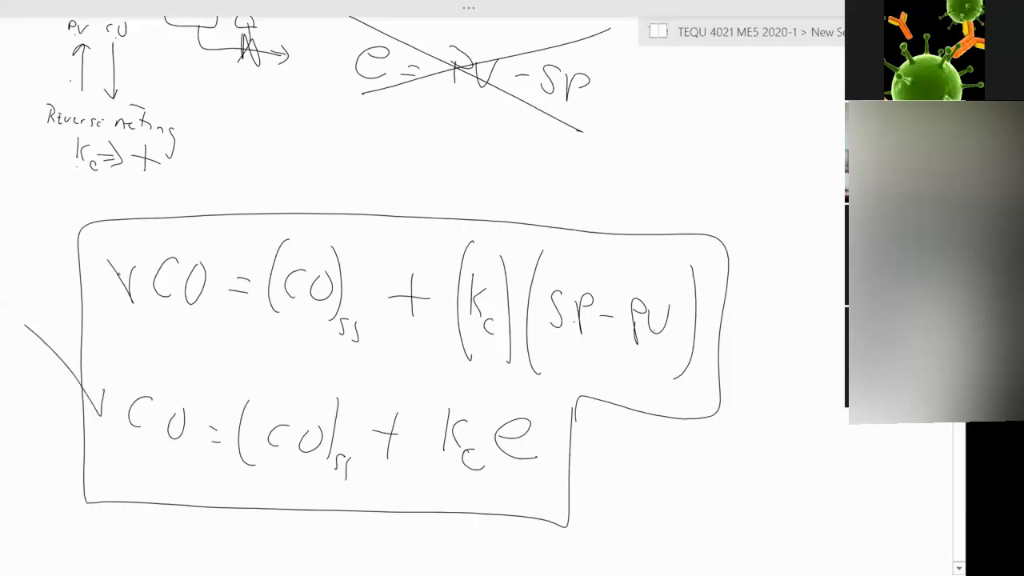
drag(64, 222, 121, 275)
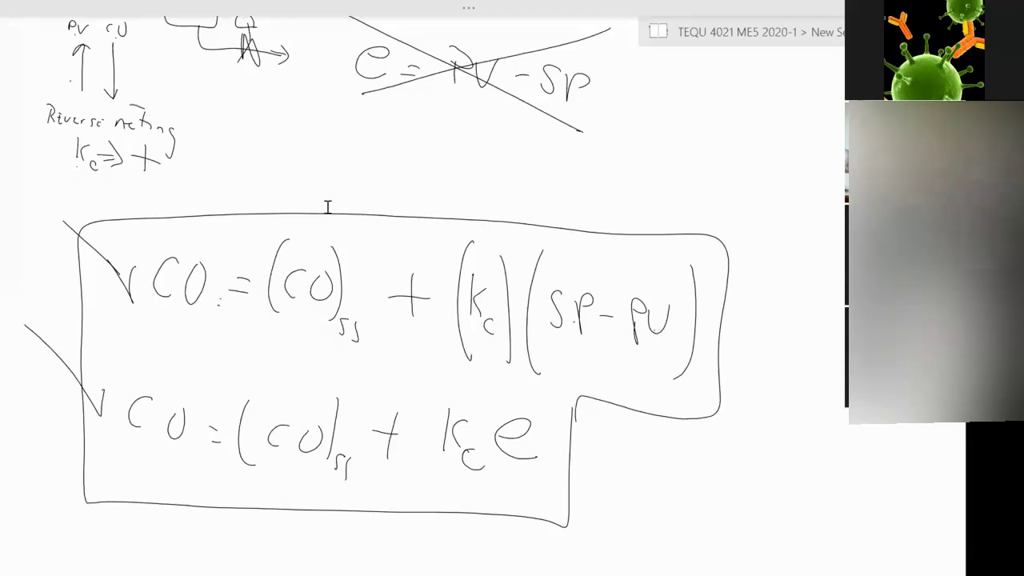
Step: Back in Excel, enter -10 in B17 beside Kc, then move to A20
key(alt+Tab)
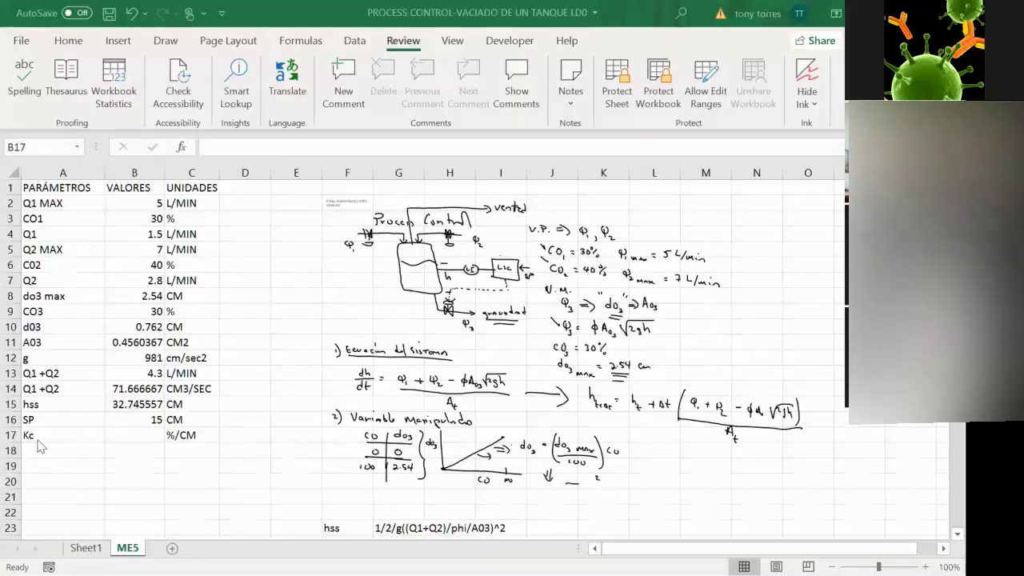
click(44, 436)
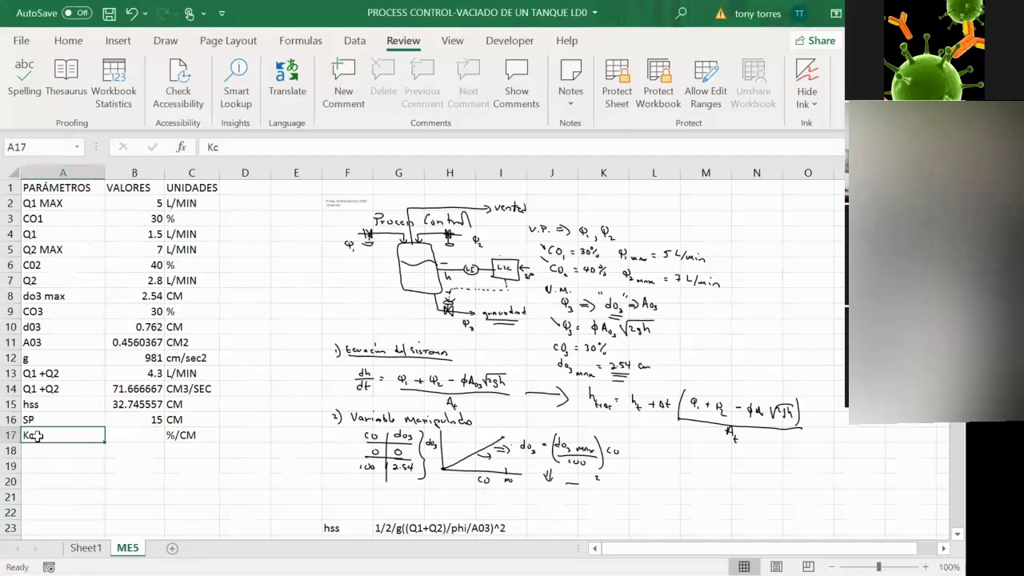
click(136, 436)
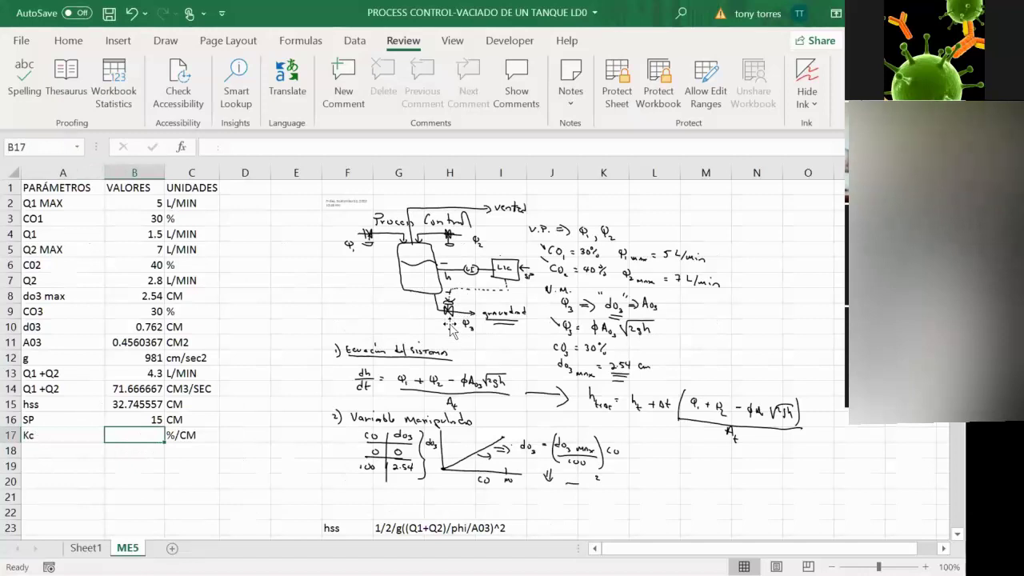
text(-10)
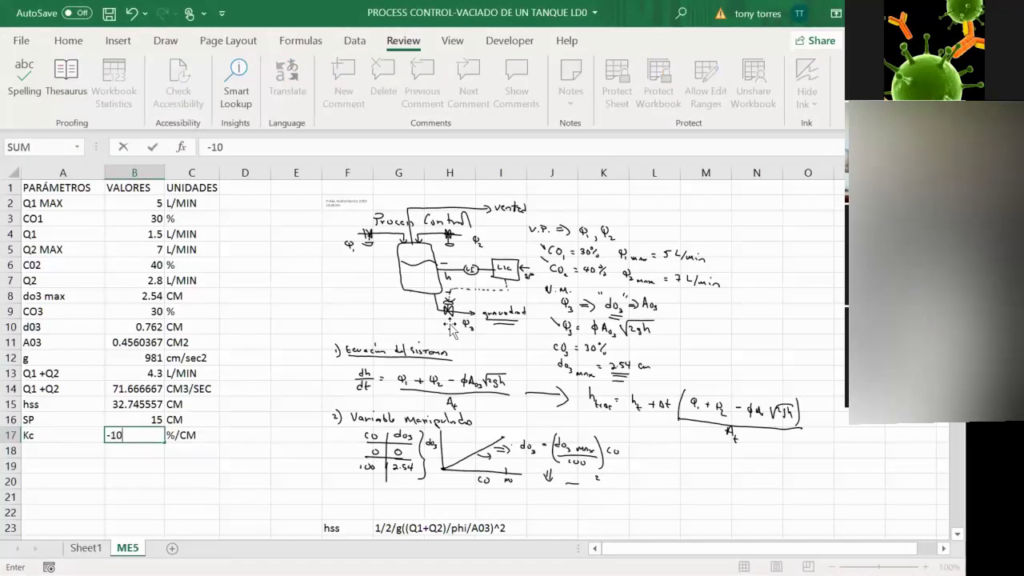
key(Return)
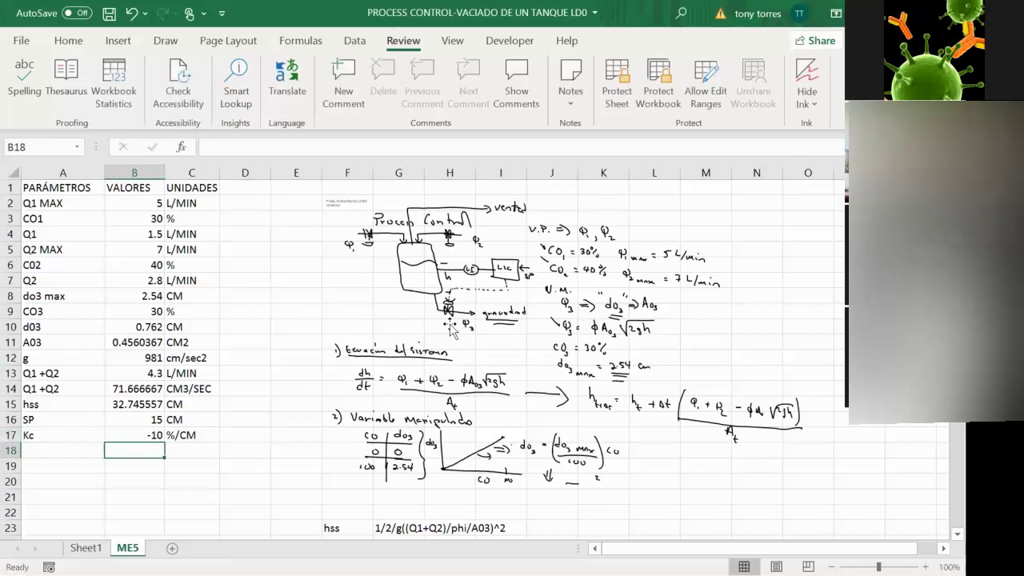
key(Left)
key(Down)
key(Down)
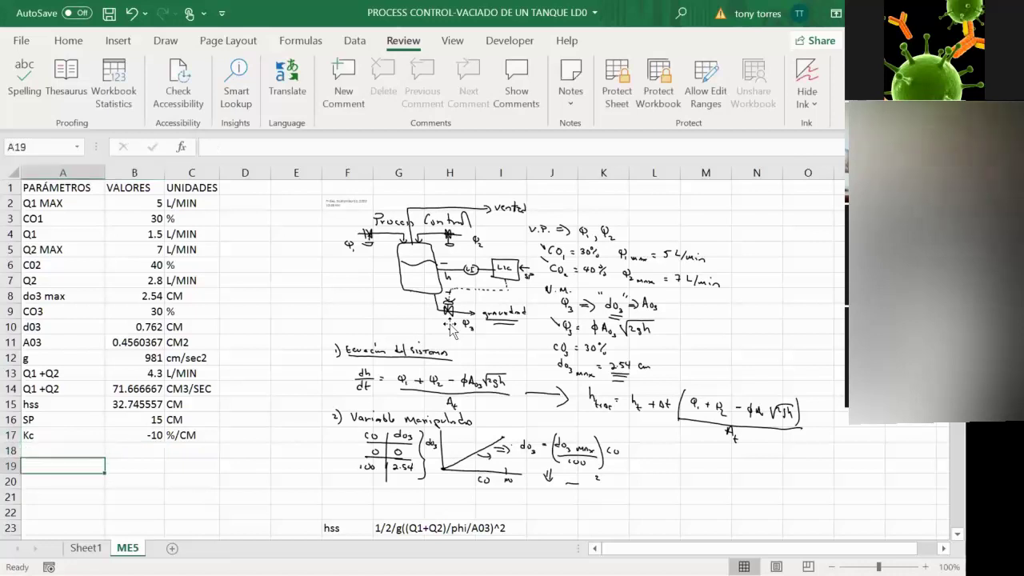
Step: Clear the hss note and its formula text from F23:I23 and select A20
click(334, 526)
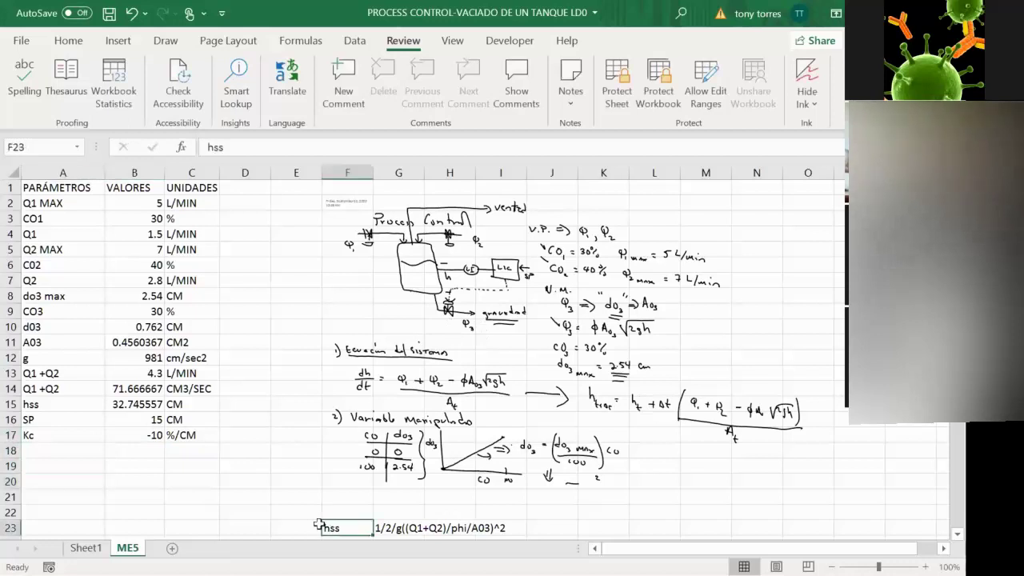
click(281, 527)
click(333, 525)
drag(453, 533, 513, 530)
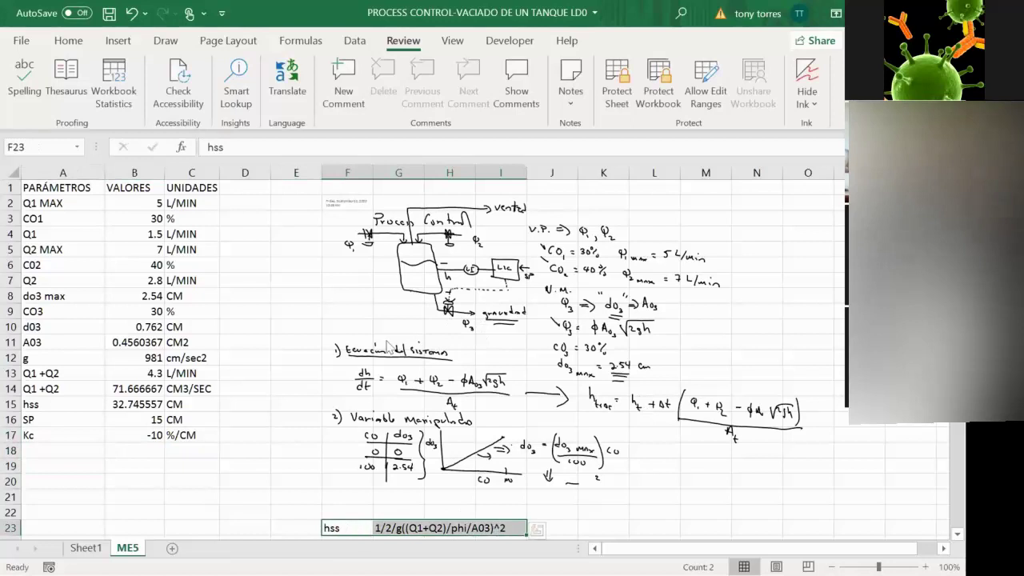
right_click(362, 530)
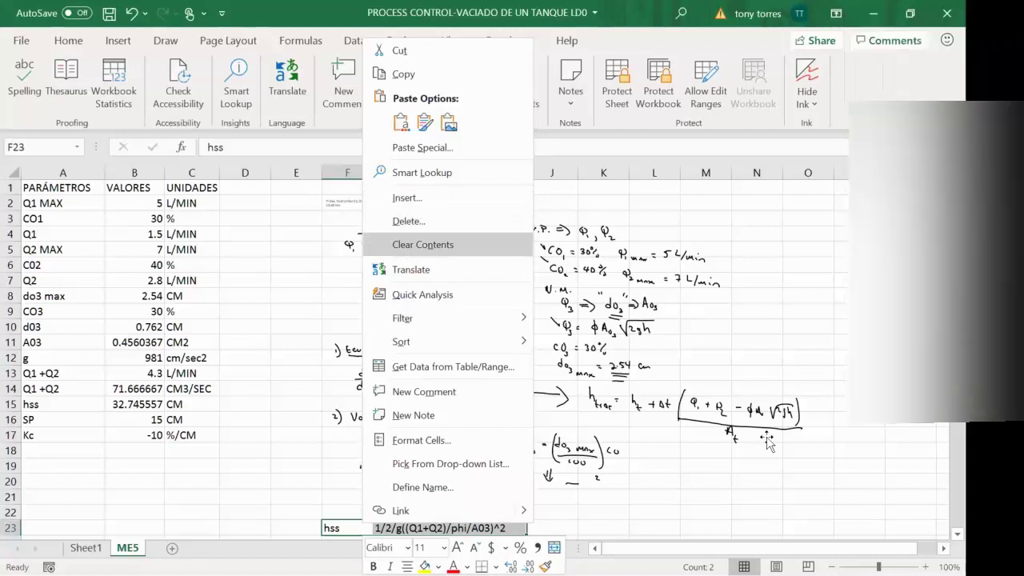
key(Return)
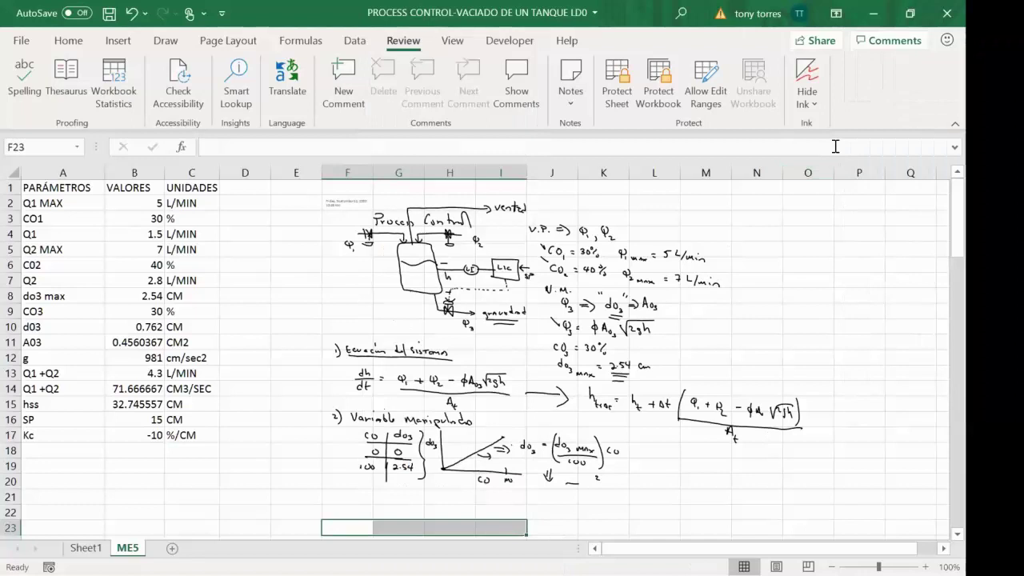
click(240, 514)
click(33, 478)
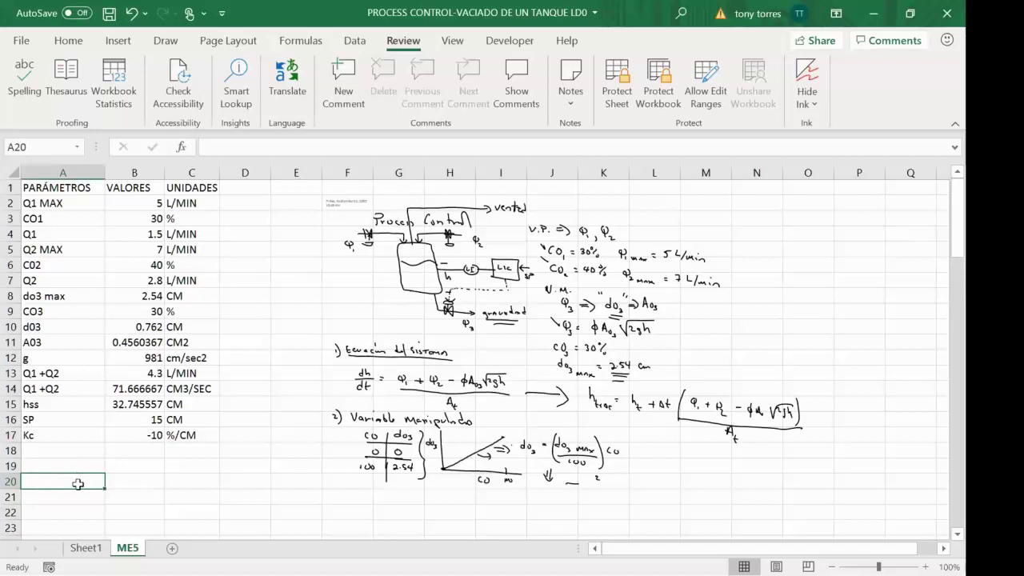
Step: Enter the headers t, e, CO and COc across A20:D20
text(t)
key(Tab)
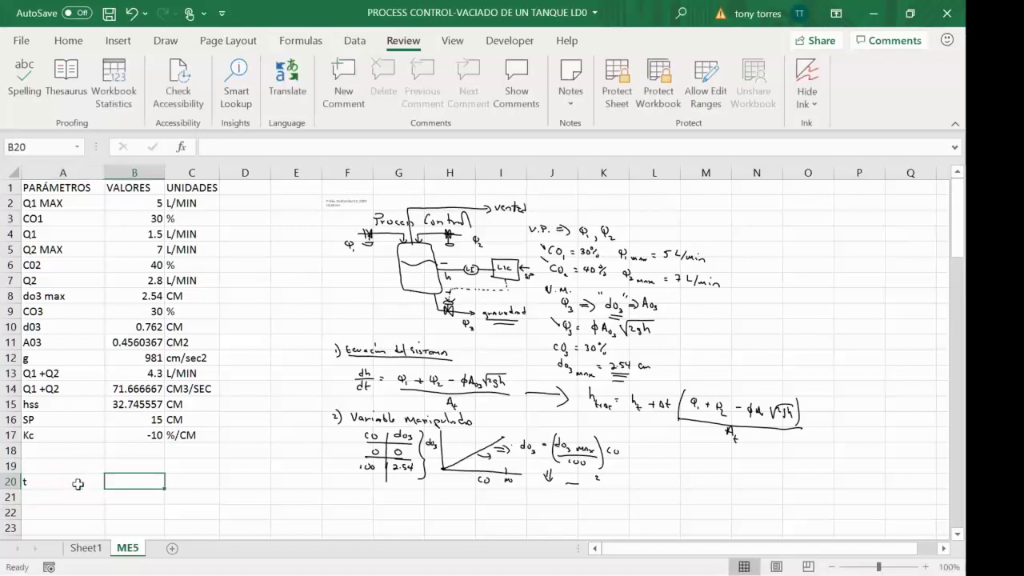
text(e)
key(Tab)
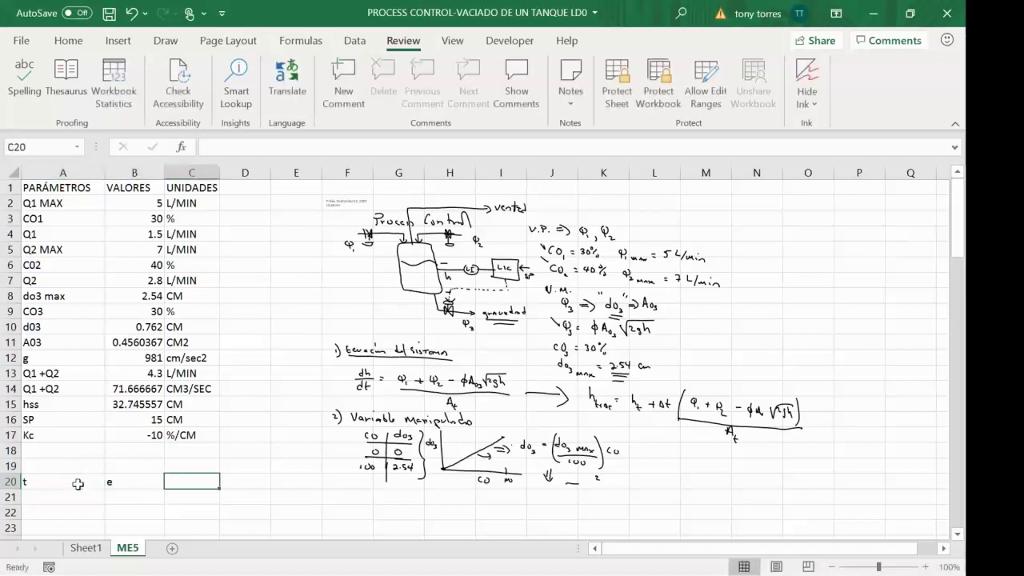
text(CO)
key(Tab)
text(CO)
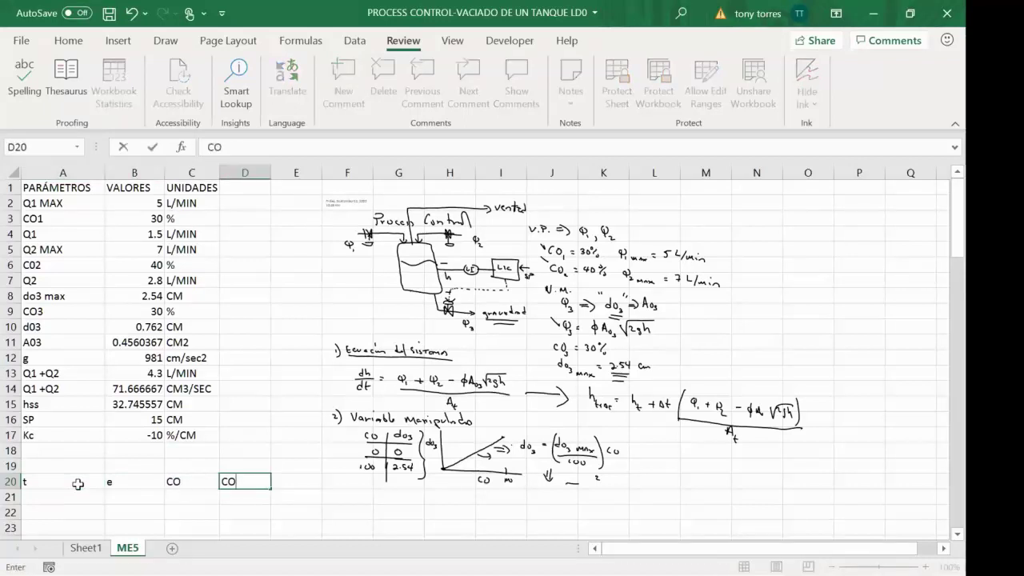
text(c)
key(Tab)
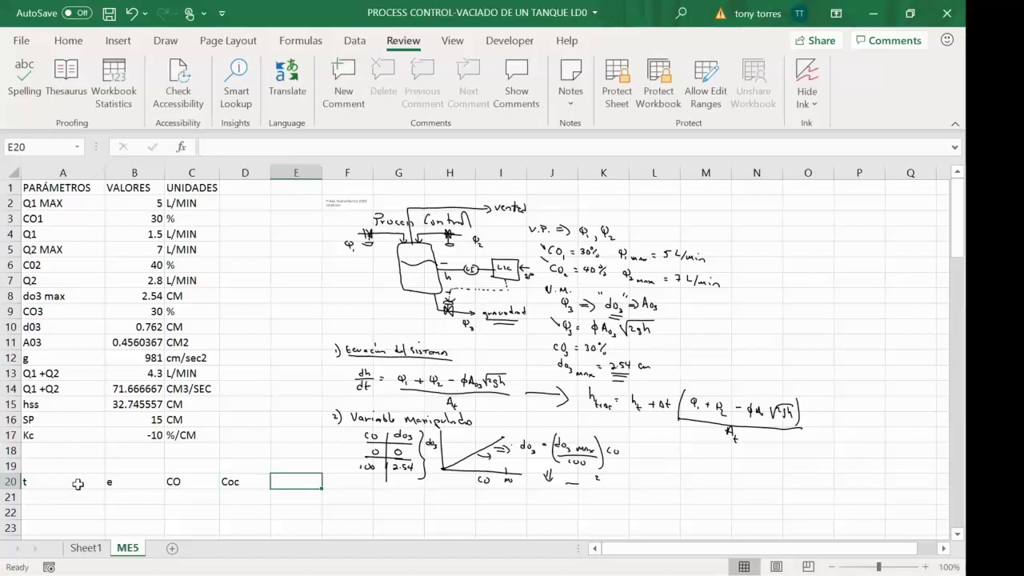
Step: Adjust the notes picture and correct the D20 header to 'CO c'
click(517, 417)
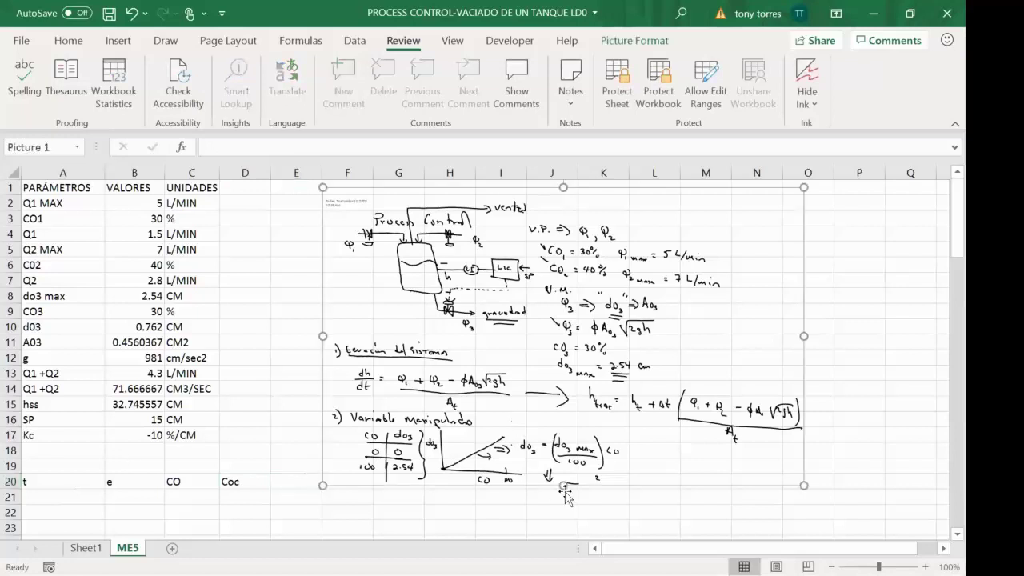
drag(564, 485, 564, 372)
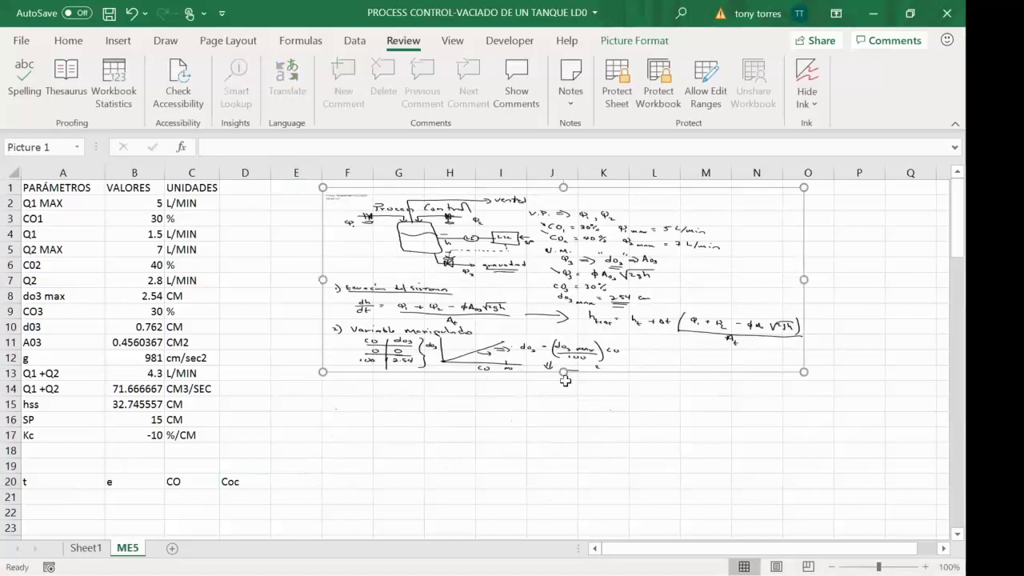
drag(563, 372, 564, 461)
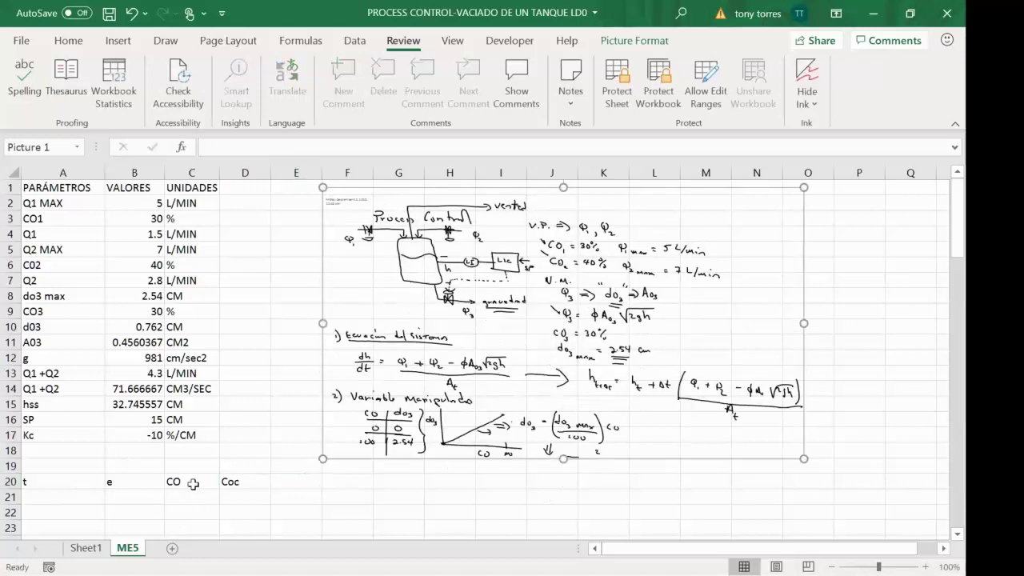
click(181, 482)
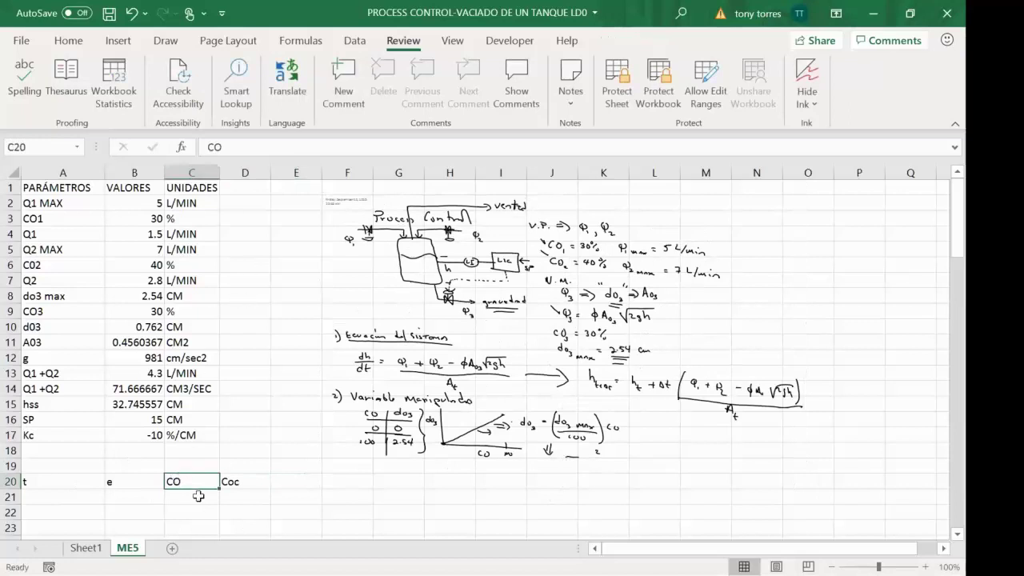
click(242, 482)
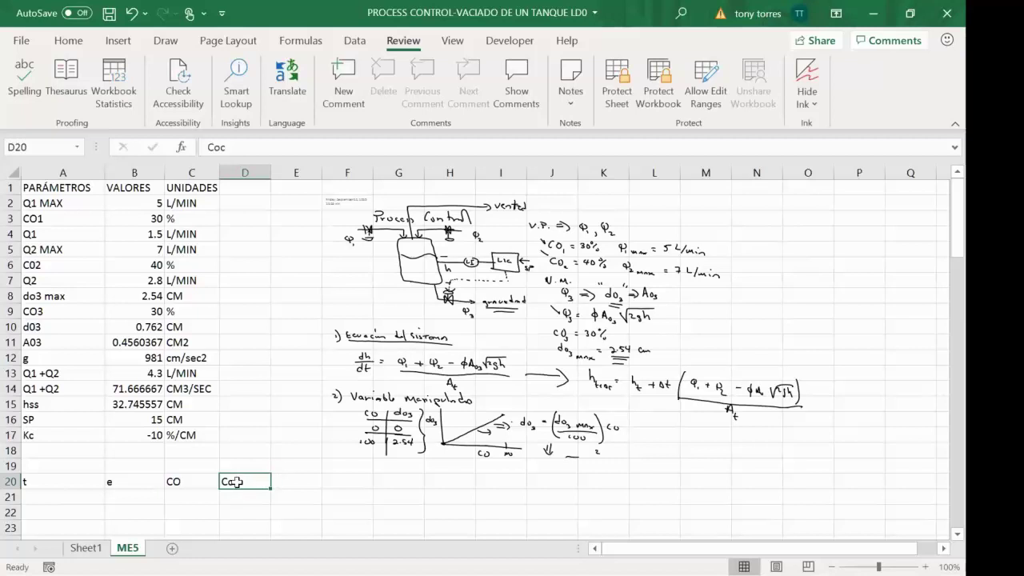
text(CO c)
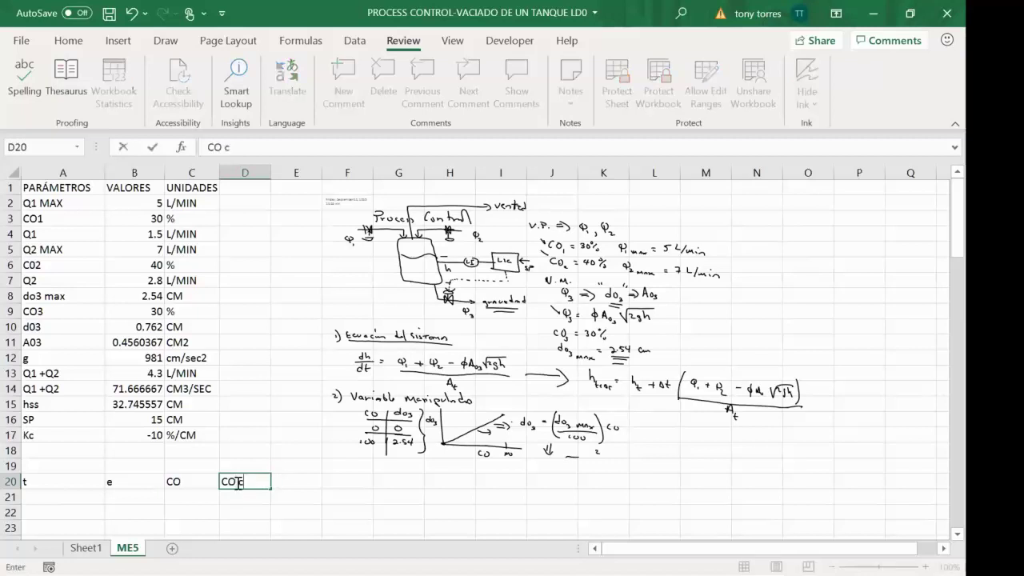
key(Tab)
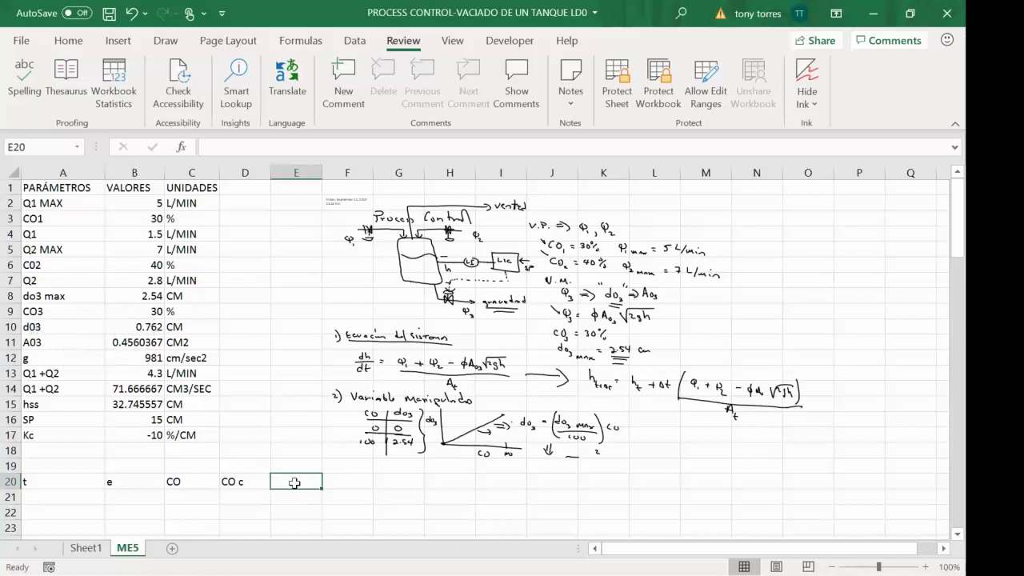
Step: Add the d03, A03 and h headers in E20:G20 and select the header row
text(d03)
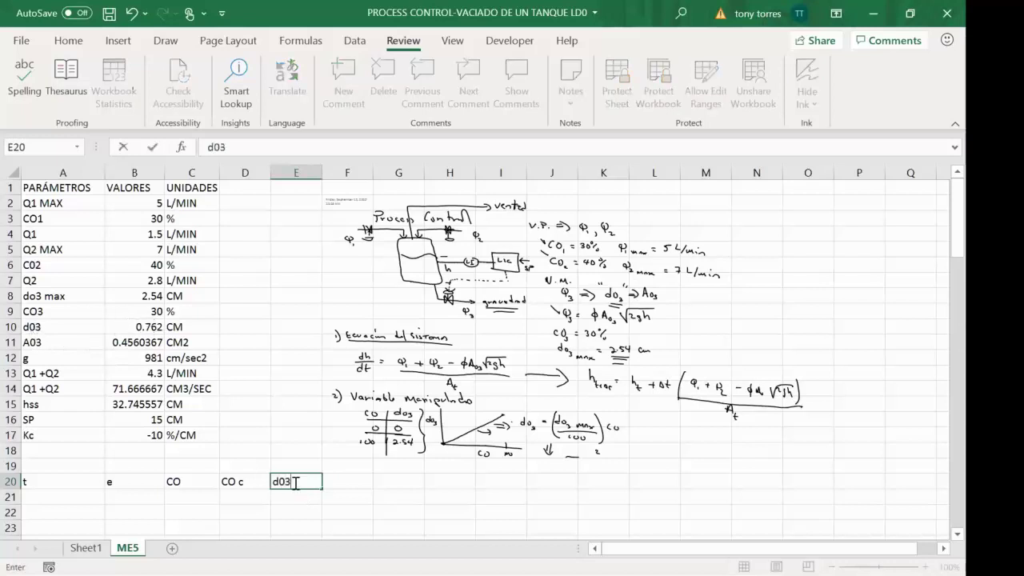
key(Tab)
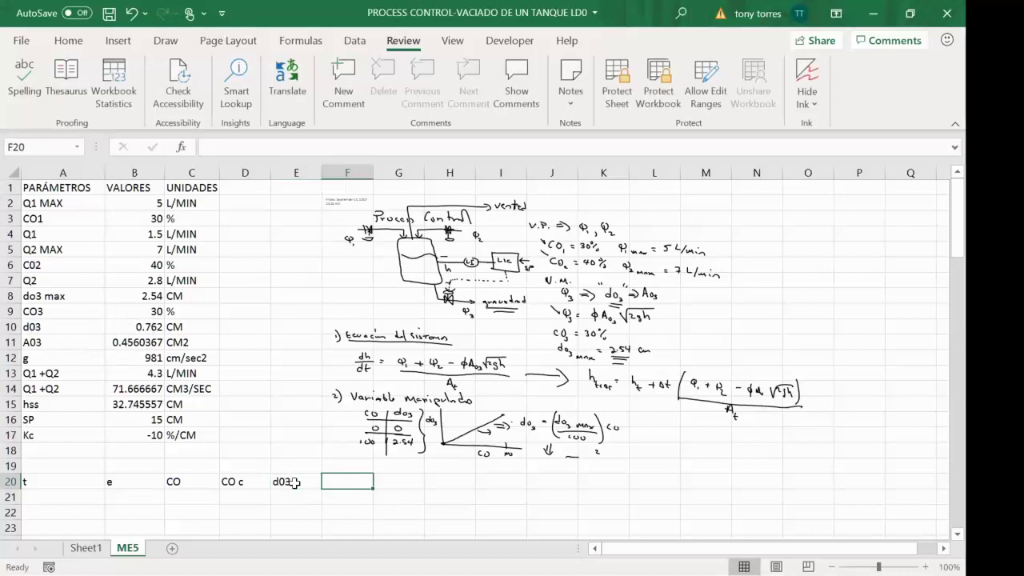
text(A03)
key(Tab)
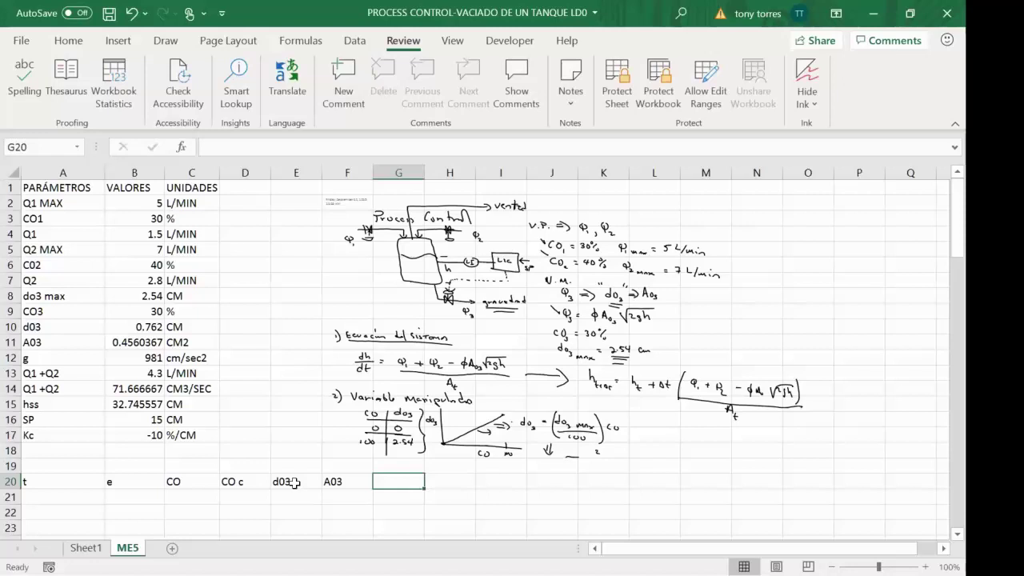
text(h)
key(Return)
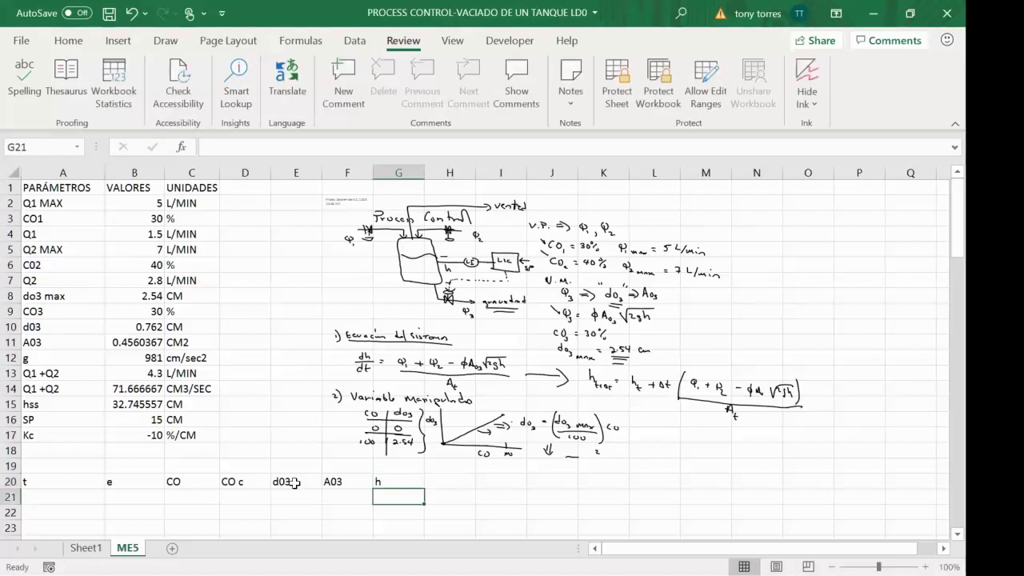
mouse_move(401, 478)
mouse_down()
mouse_move(214, 470)
mouse_move(41, 485)
mouse_up()
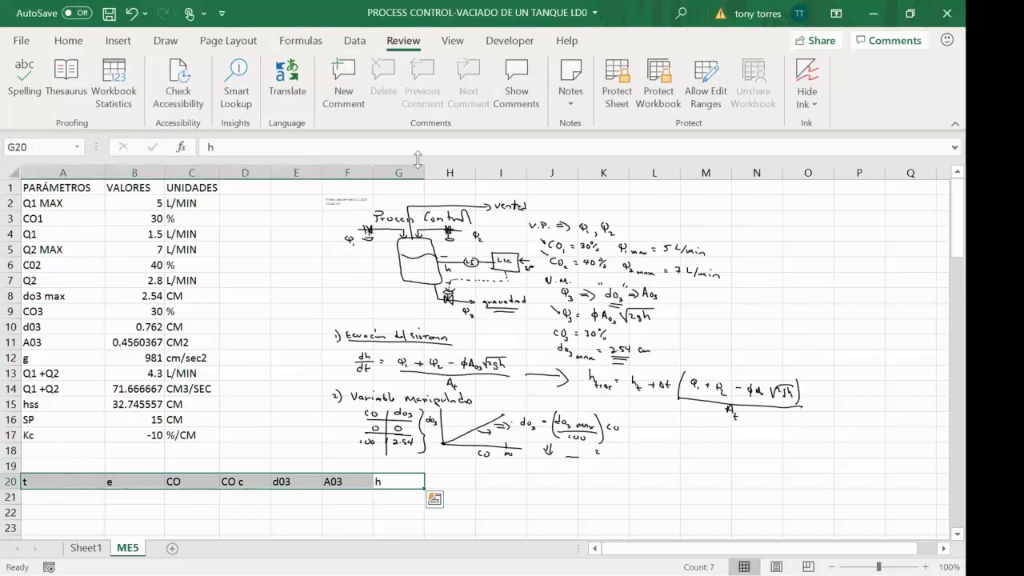
Step: Centre the row 20 header labels
click(68, 40)
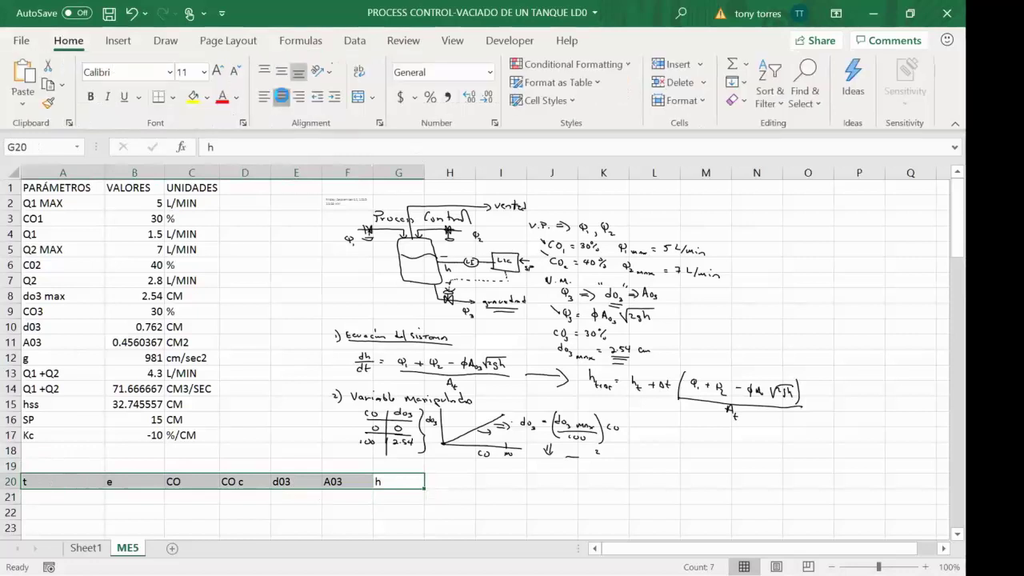
click(282, 96)
click(182, 509)
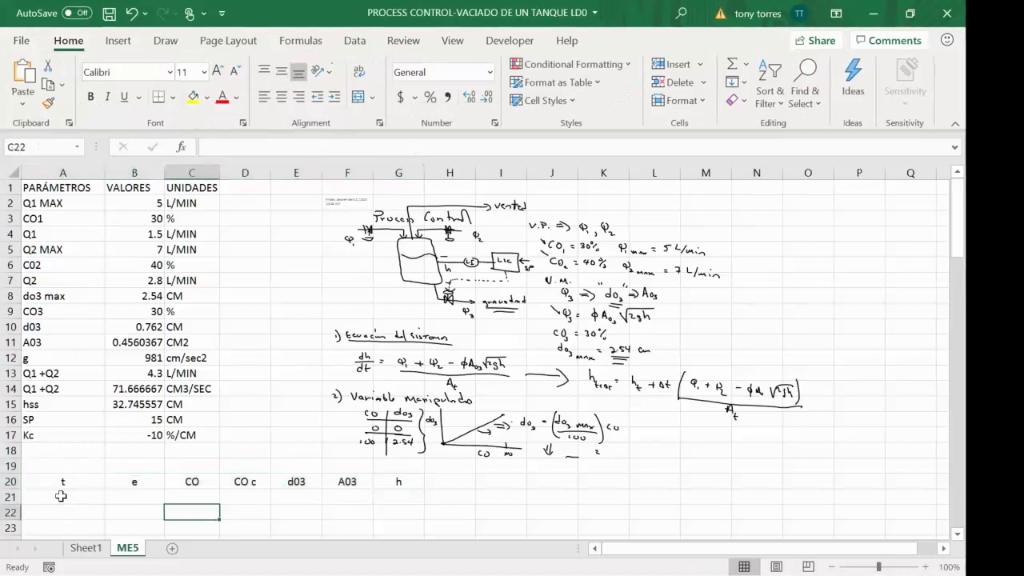
Step: Enter t = 0 in A21 and =B15 in G21 for an initial h of 32.74556
click(61, 496)
text(0)
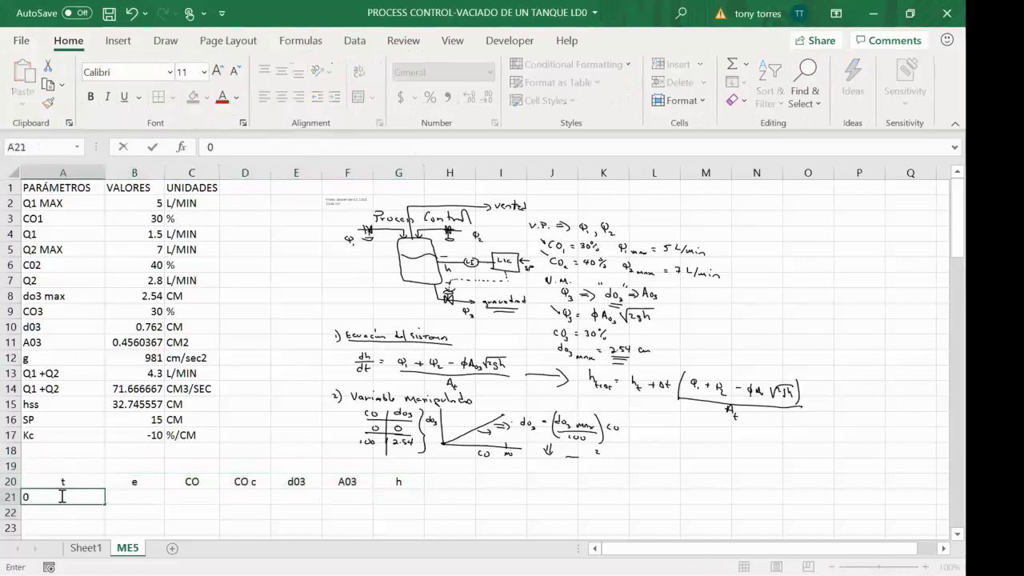
key(Tab)
key(Tab)
key(Tab)
key(Tab)
key(Tab)
key(Tab)
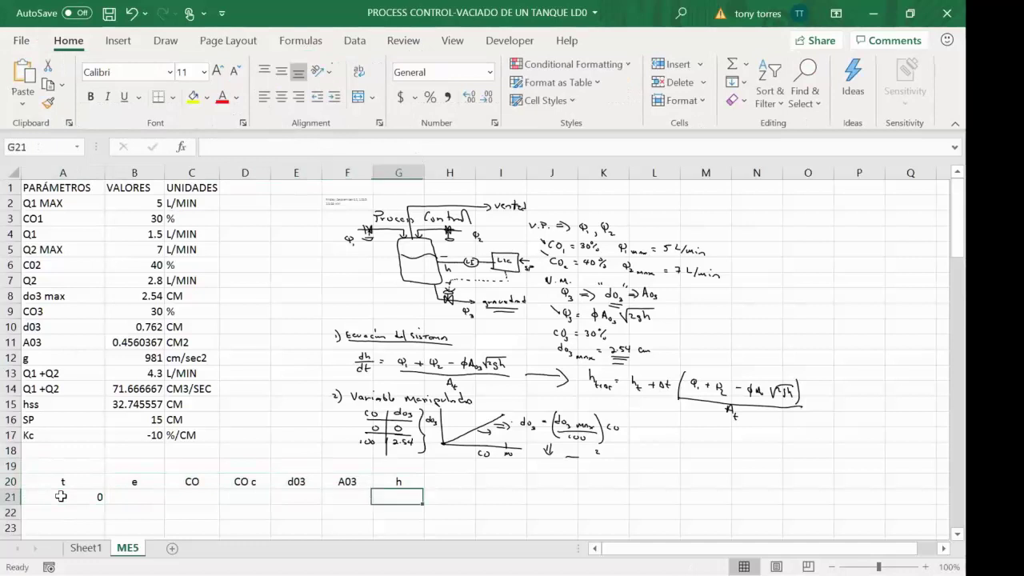
text(=)
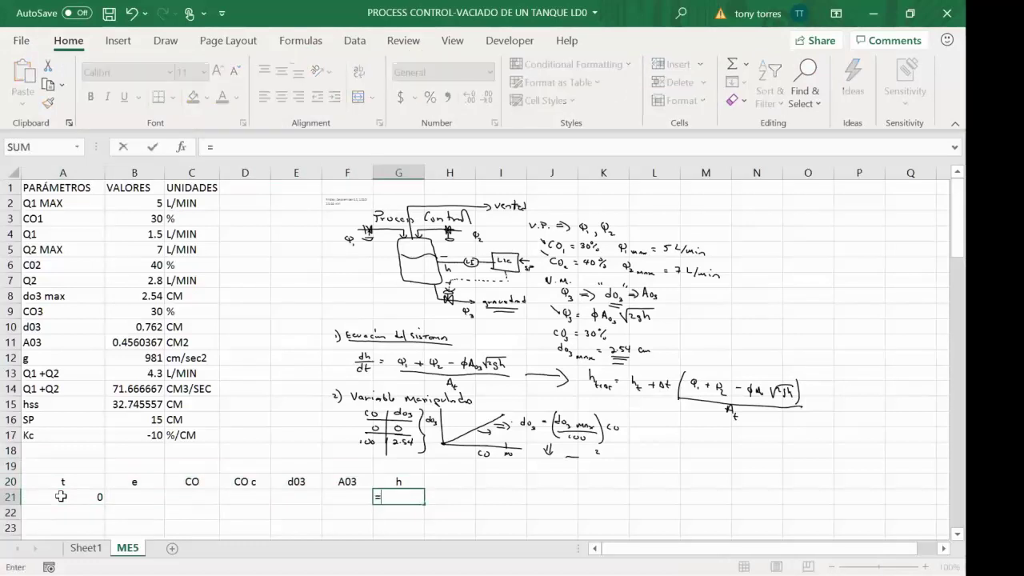
click(138, 412)
key(Return)
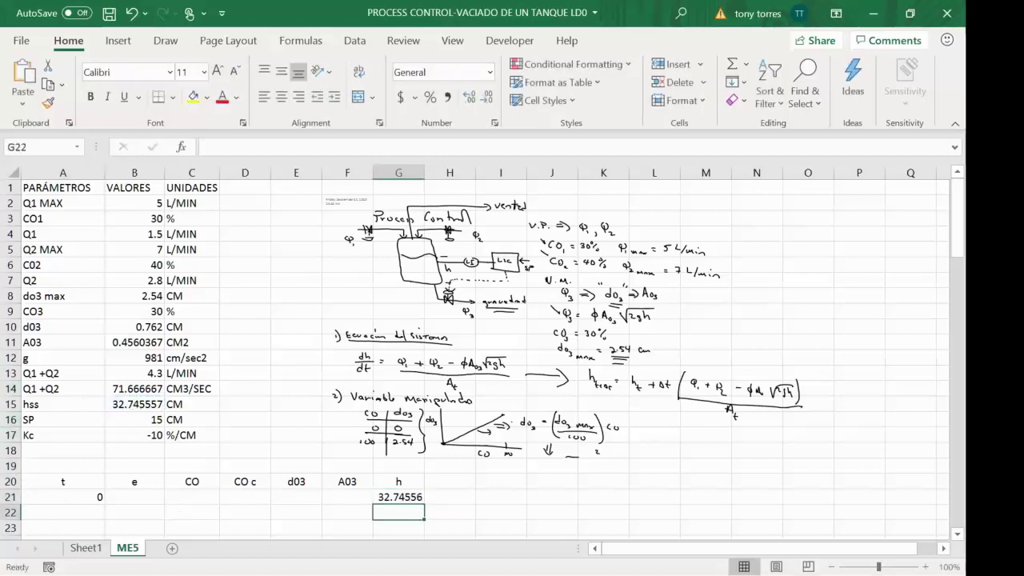
Step: Discard a half-started entry in B21 and zoom in on the sheet
click(131, 496)
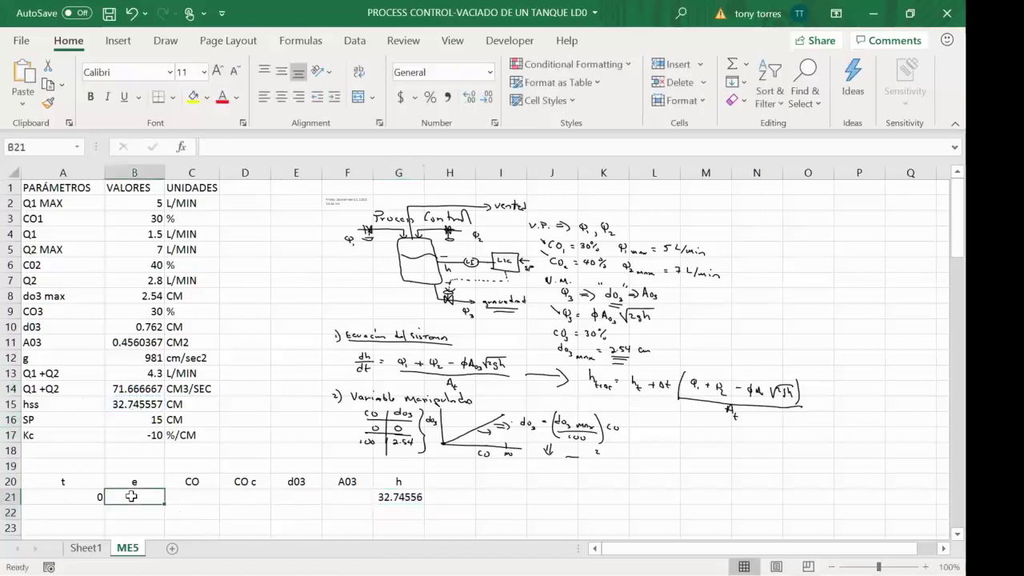
text(=)
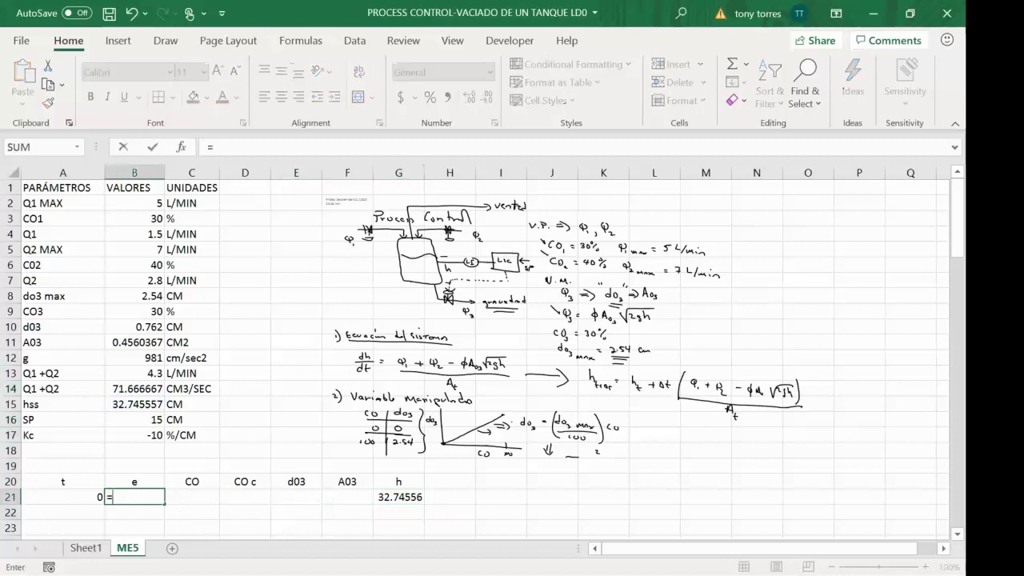
key(BackSpace)
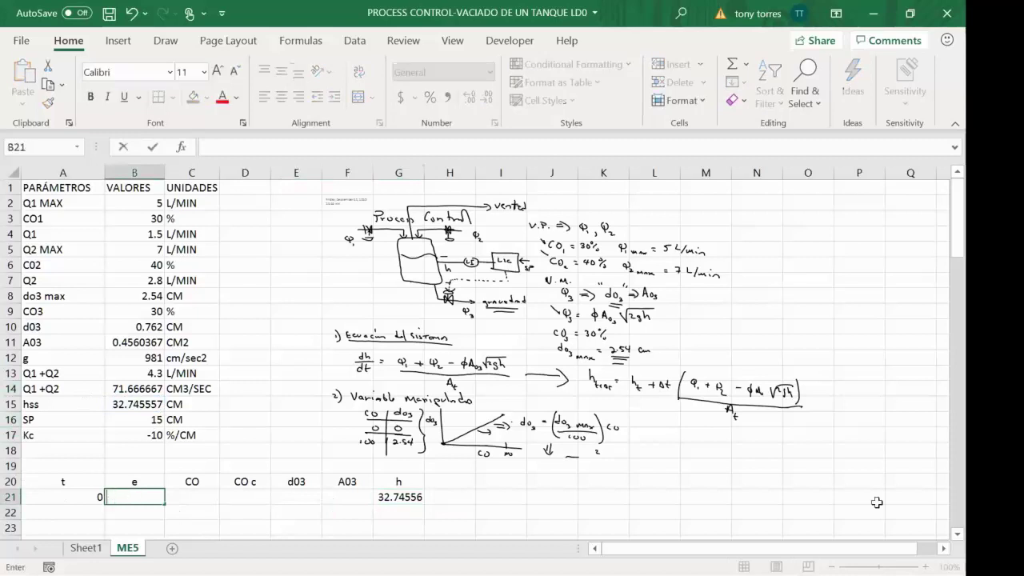
click(877, 503)
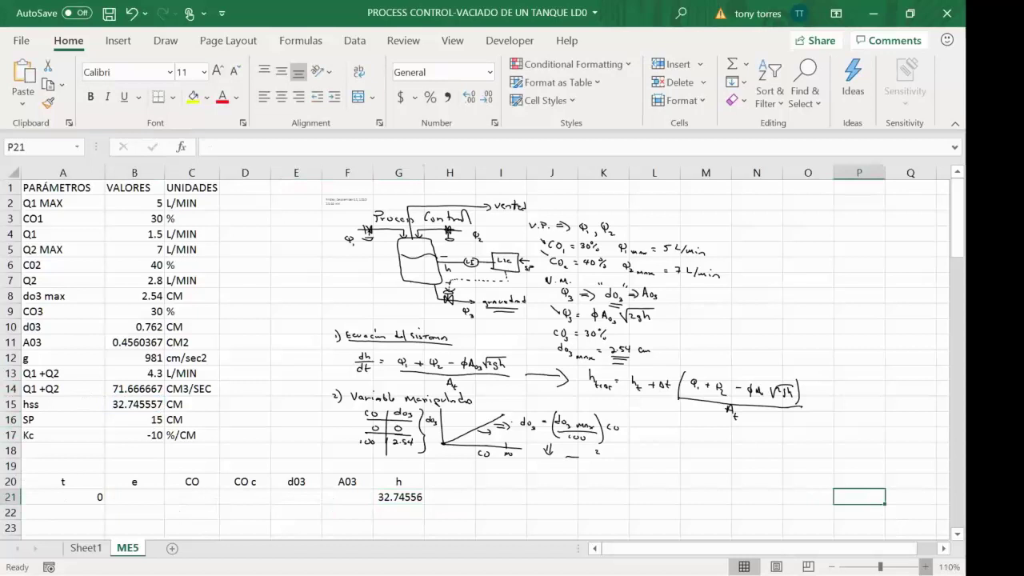
click(925, 567)
click(925, 567)
click(925, 566)
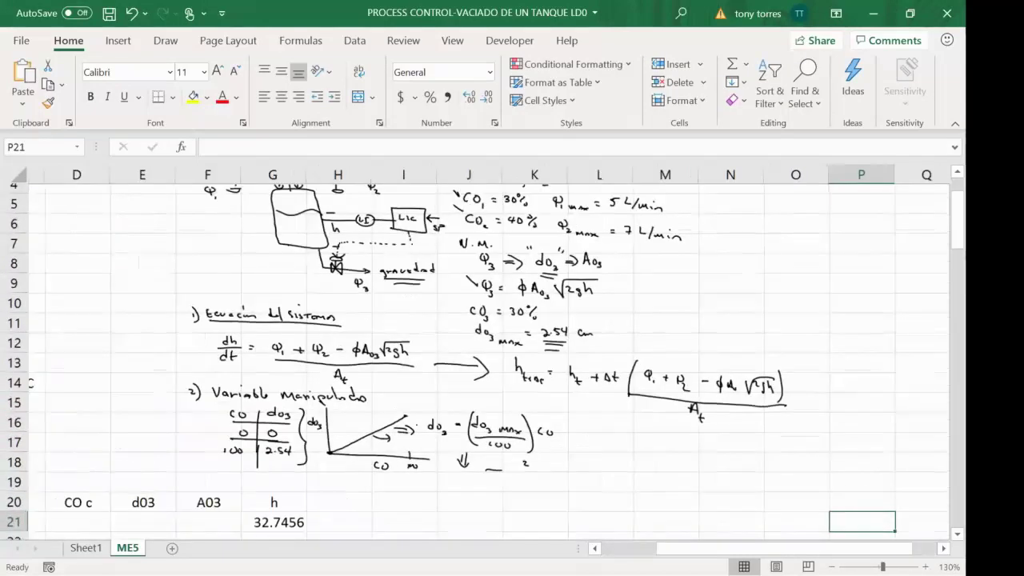
scroll(119, 472, left, 3)
Step: Enter =B$16-G21 in B21, giving an error of -17.74556
click(175, 516)
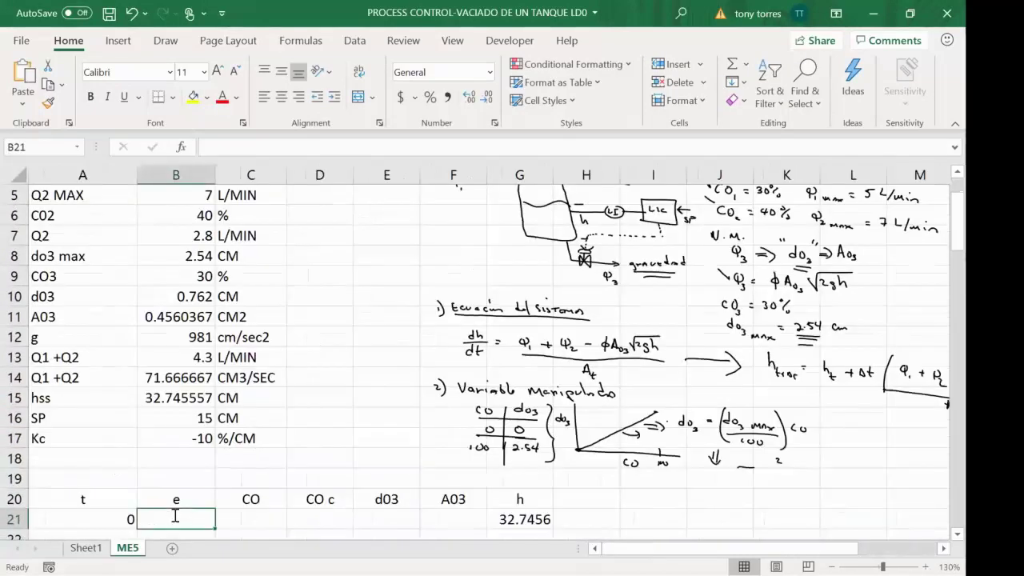
text(=)
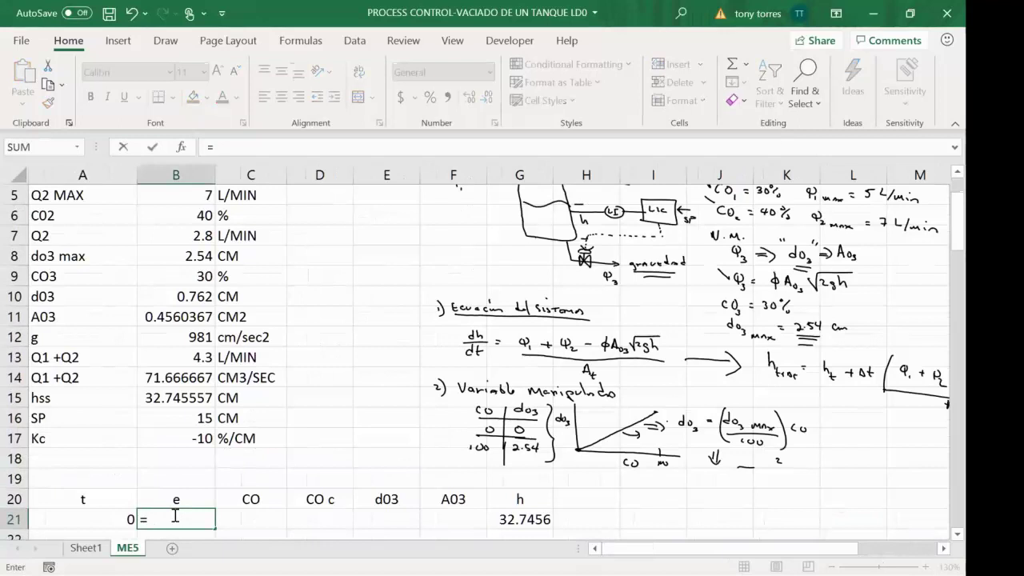
click(190, 418)
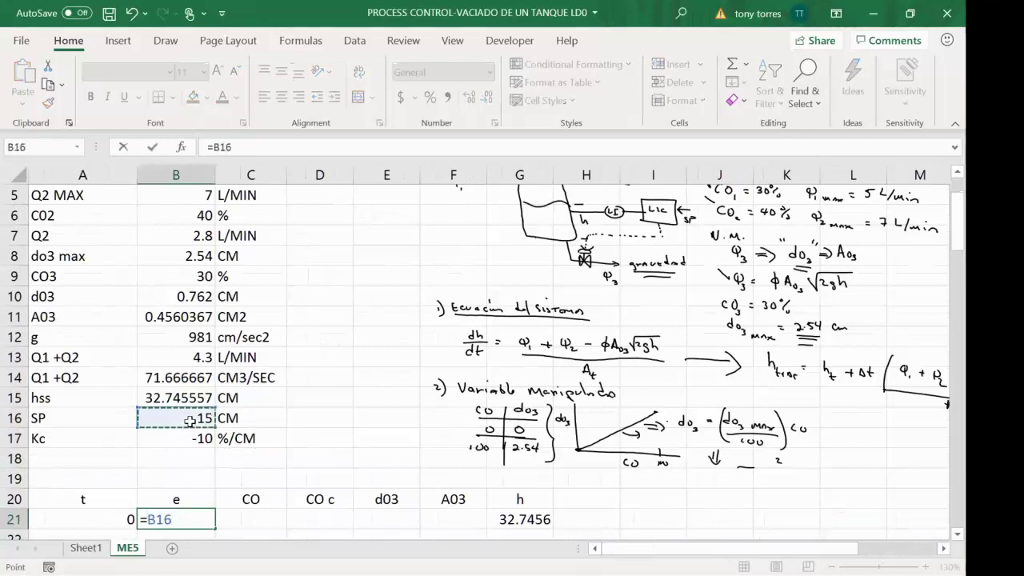
text(-)
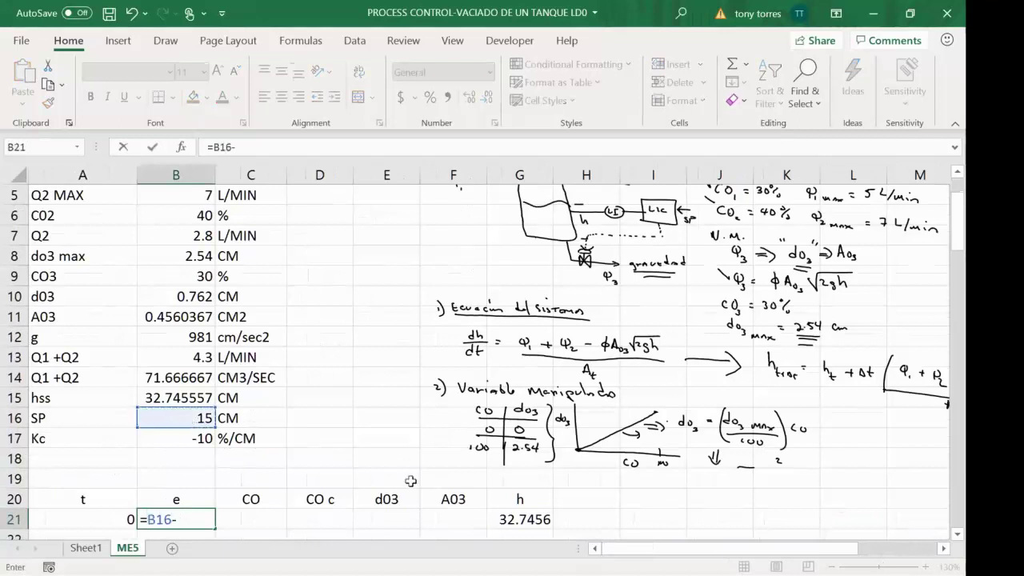
click(523, 519)
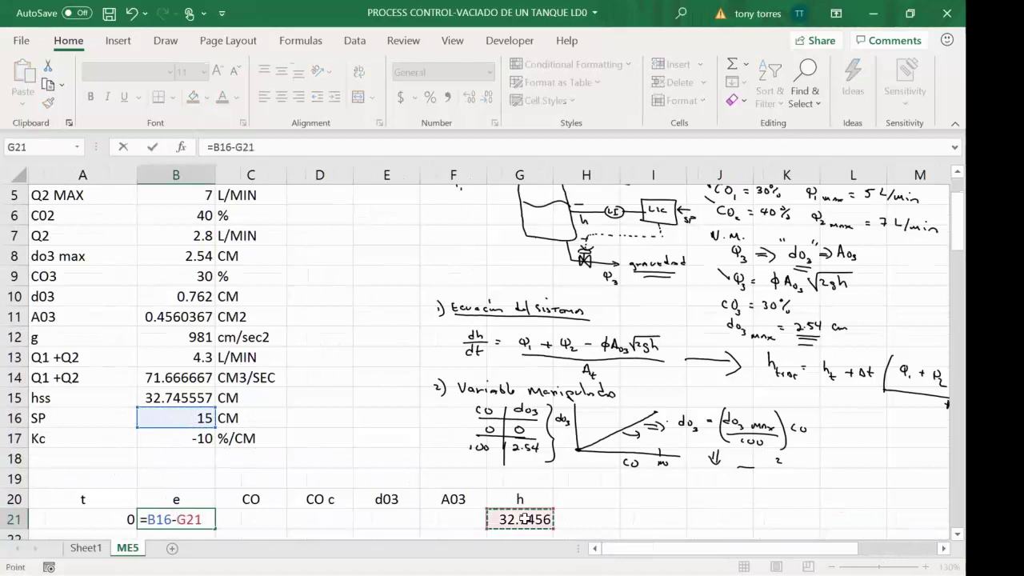
click(159, 520)
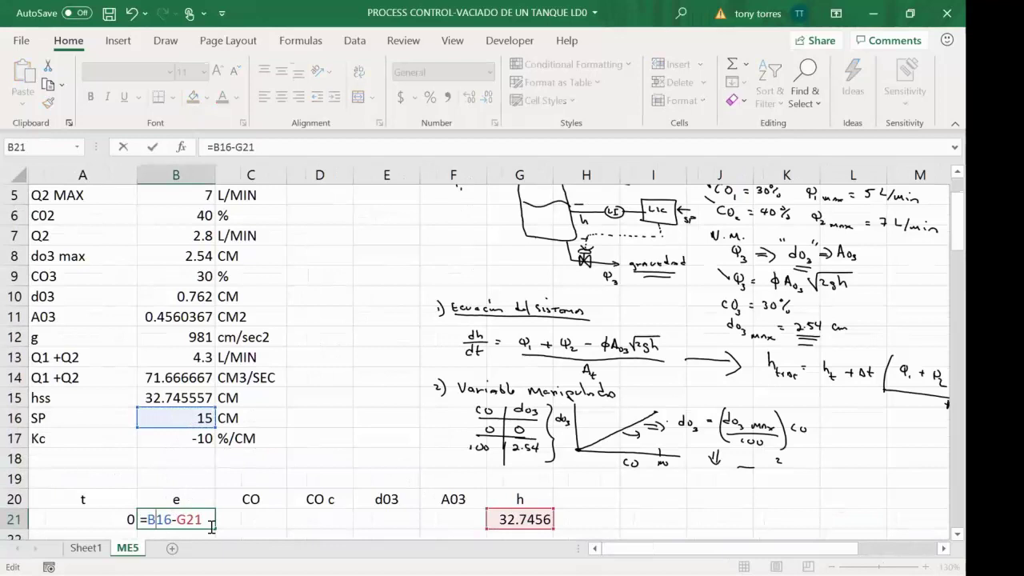
text($)
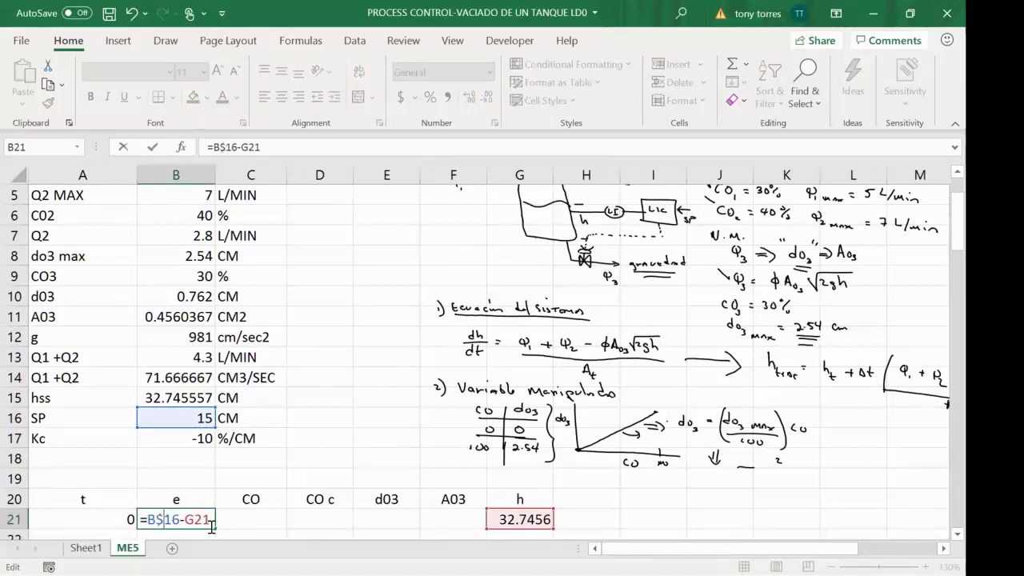
key(Return)
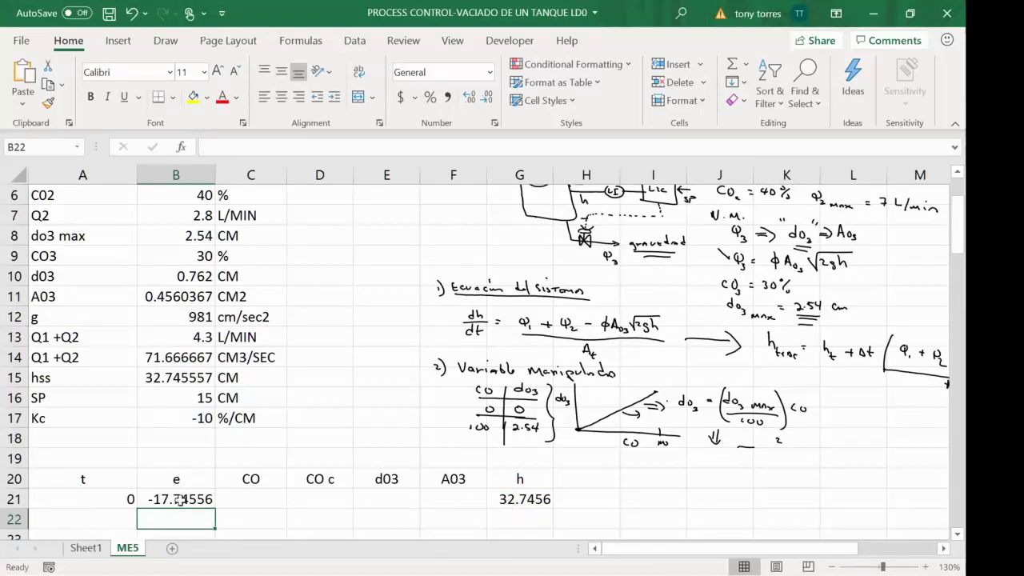
click(236, 498)
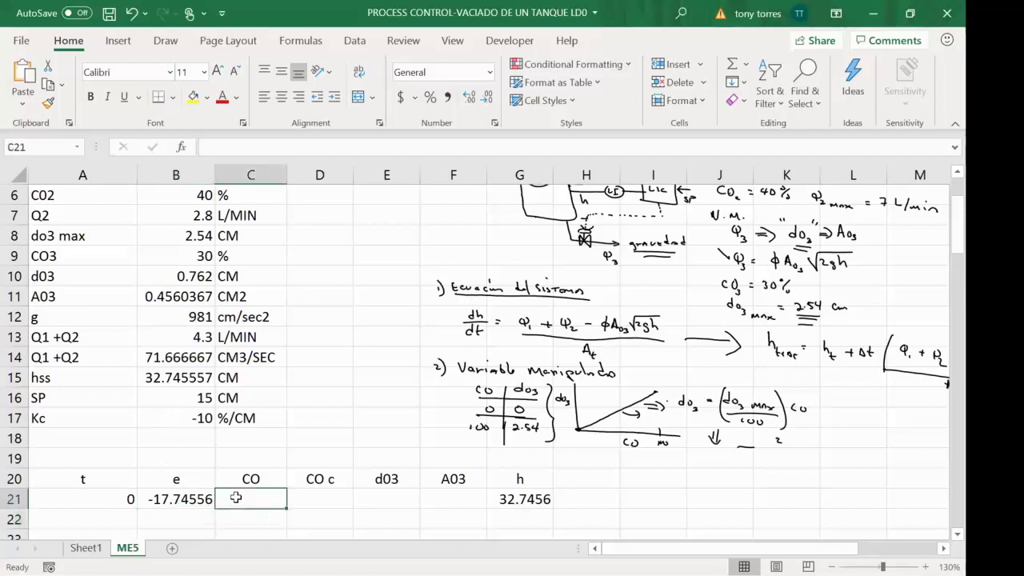
text(=30)
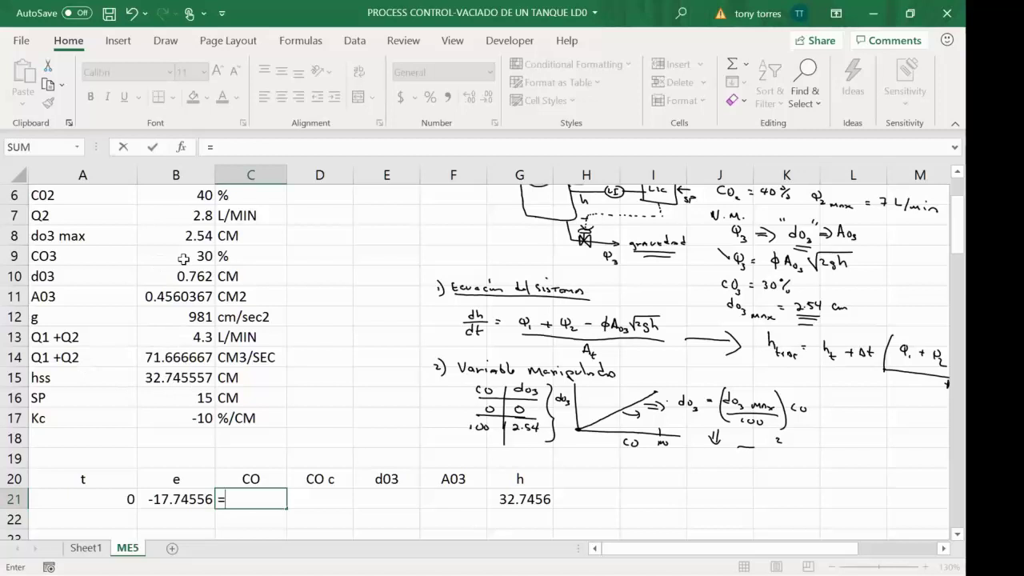
Step: Start C21's controller-output formula with a reference to CO3 in B9
text(30)
key(BackSpace)
key(BackSpace)
click(180, 261)
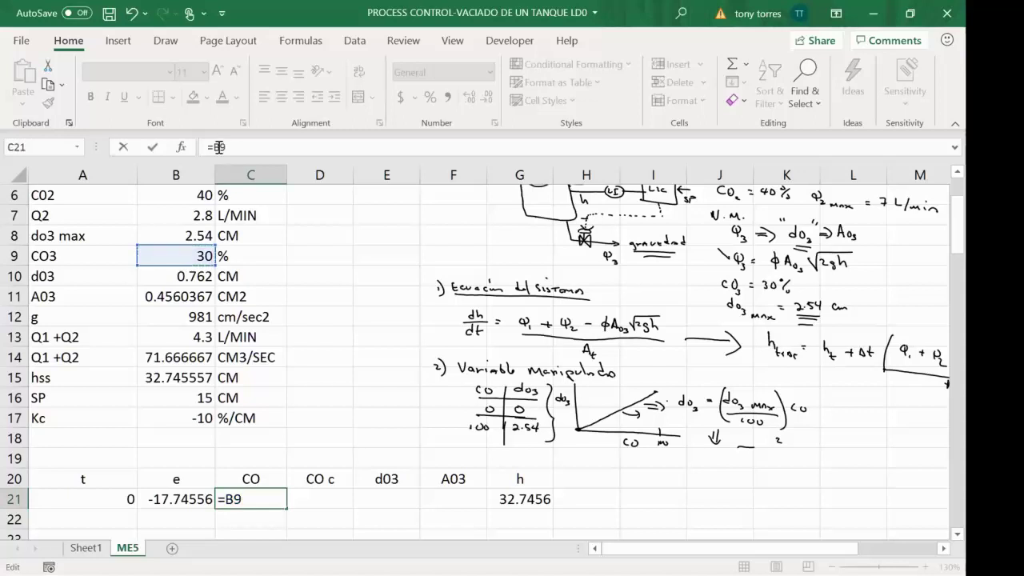
key(Return)
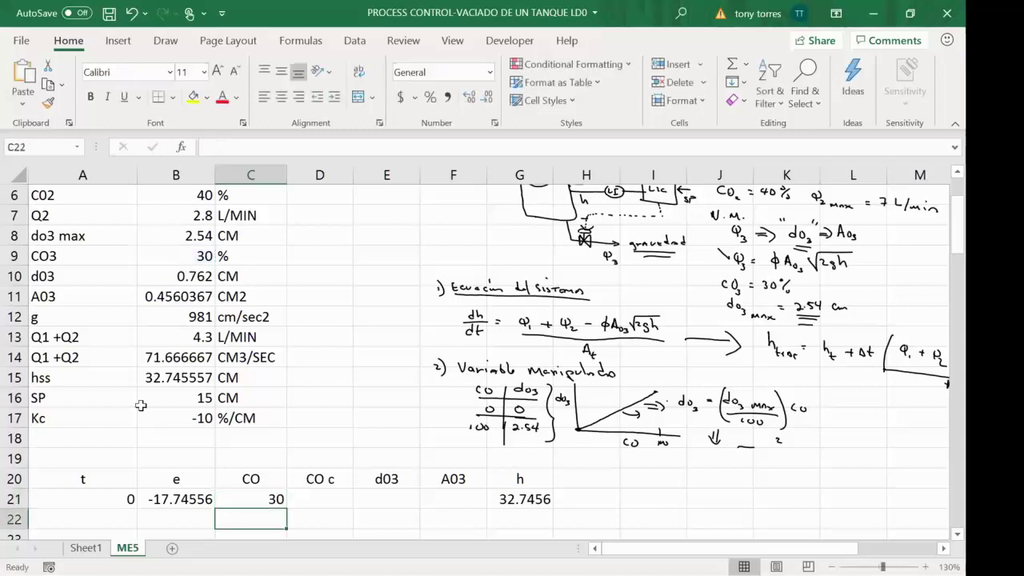
click(247, 497)
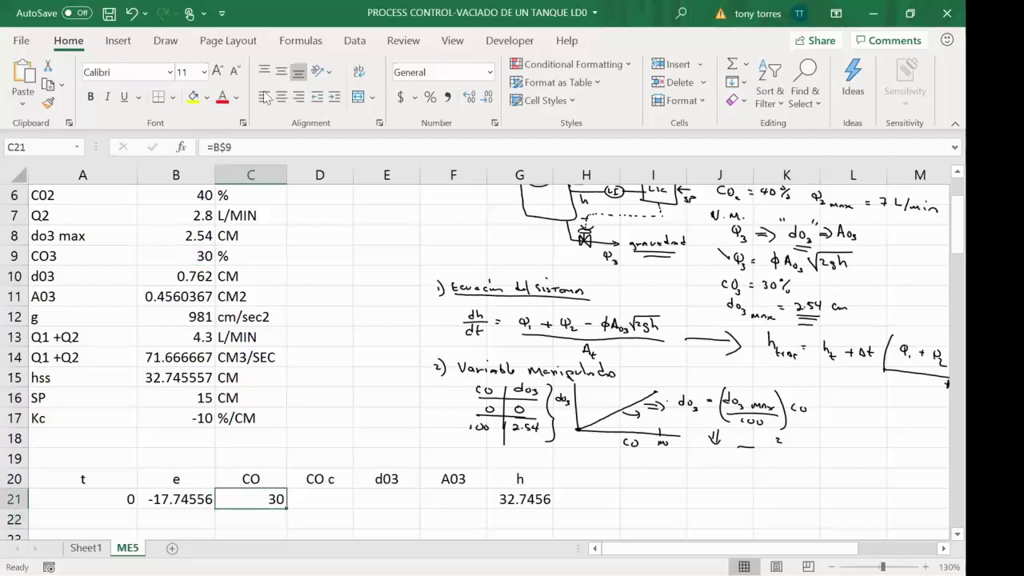
Step: Extend C21 to =B$9+B17*B21 so CO shows 207.4556
click(248, 147)
text(+)
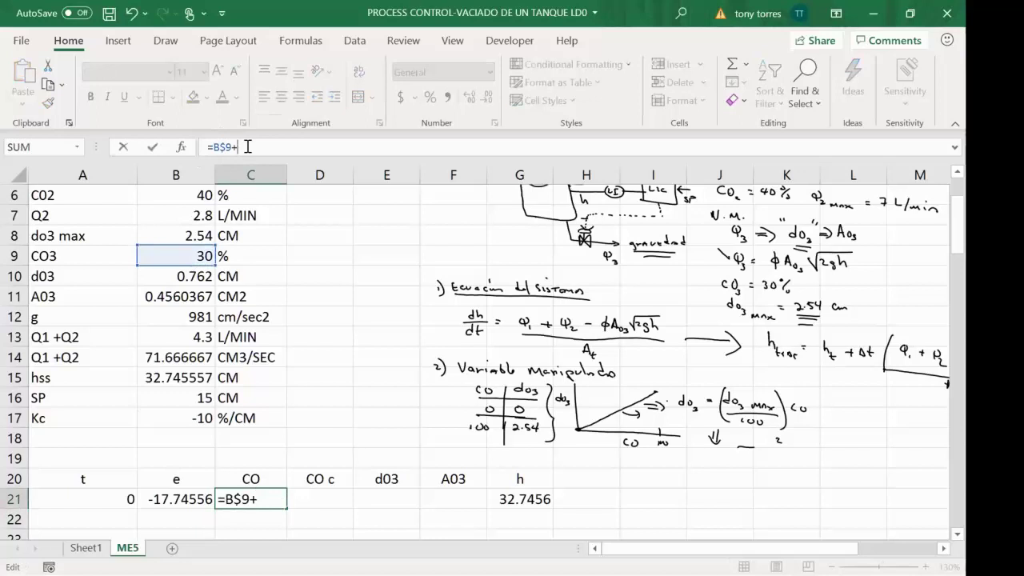
click(187, 426)
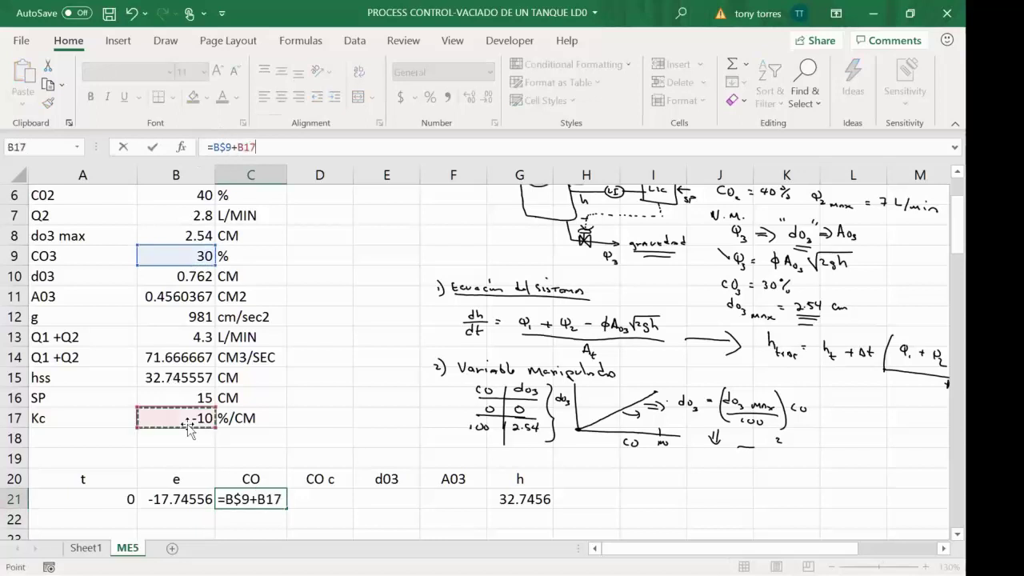
text(*)
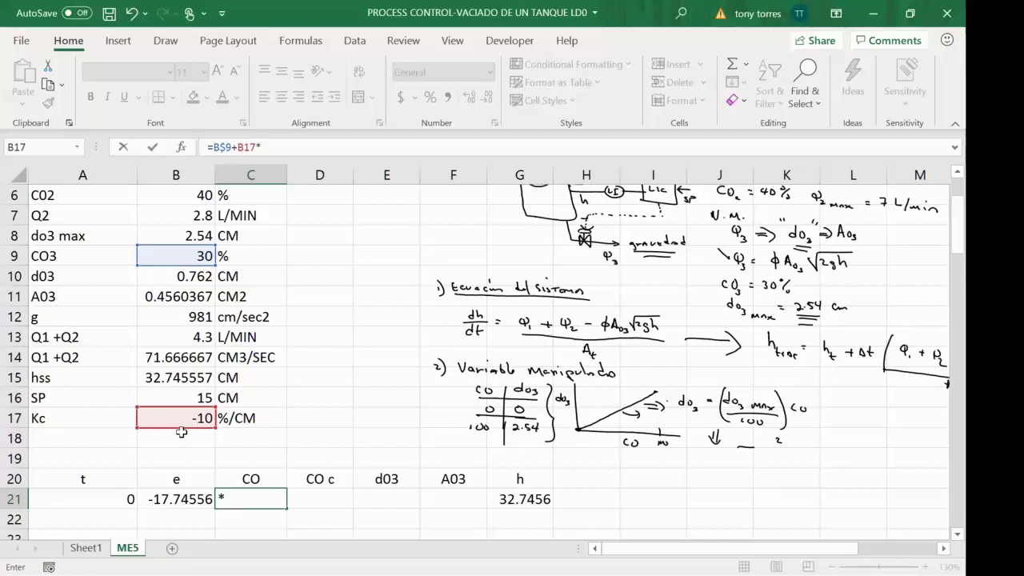
click(164, 497)
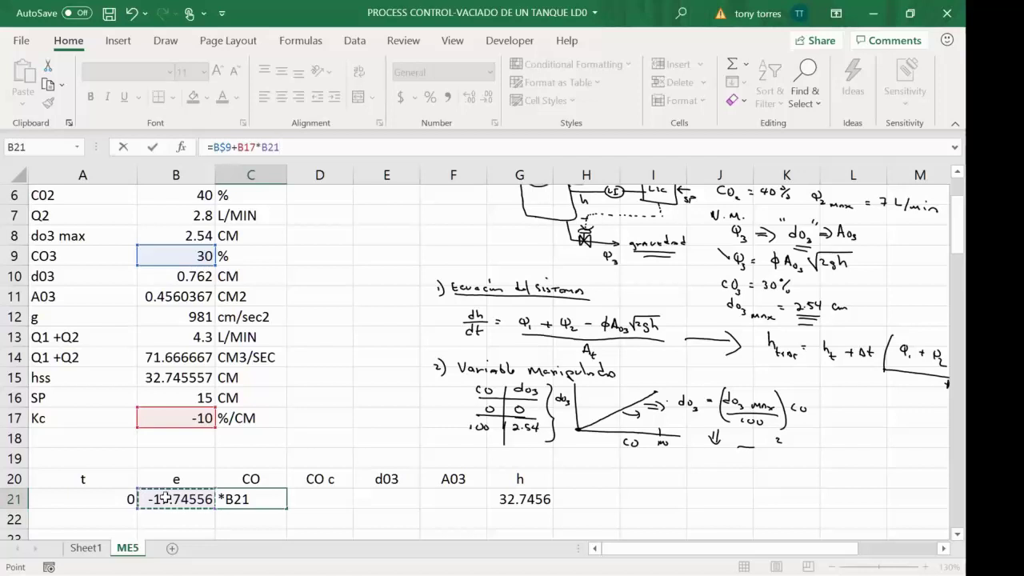
key(Return)
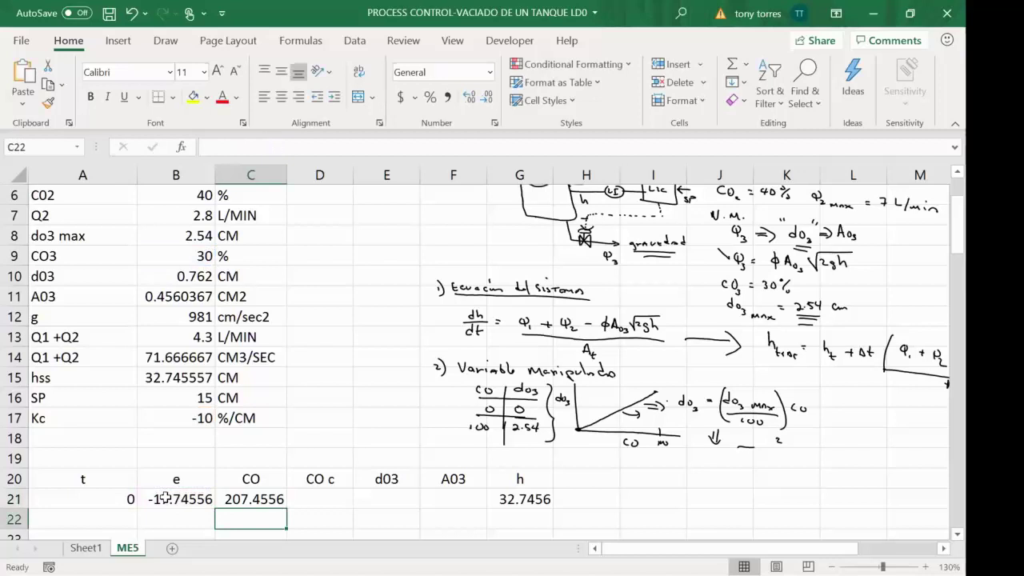
key(Up)
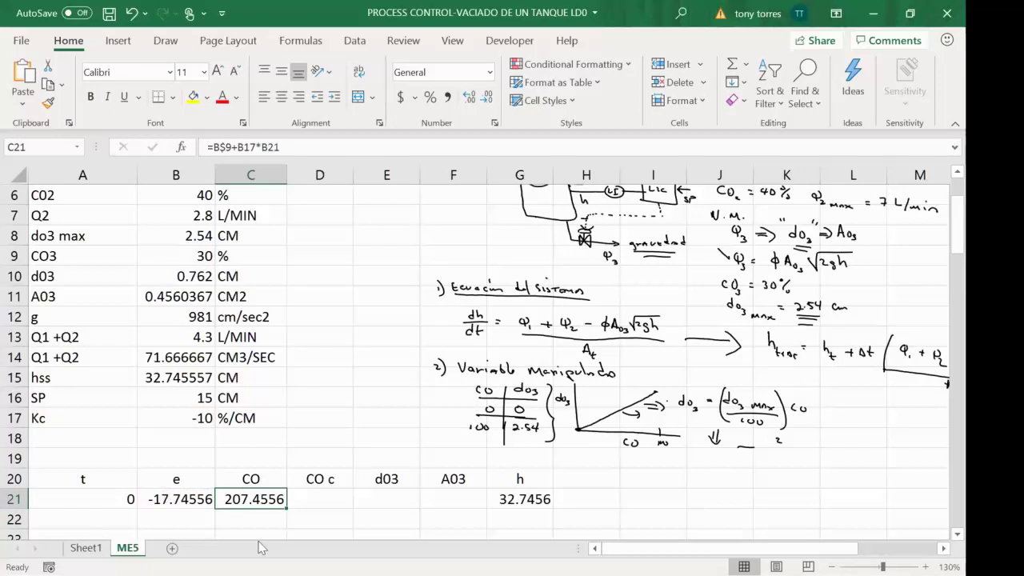
click(317, 497)
Step: Enter 100 as CO c in D21 and =B8*D21/100 in E21, giving d03 2.54
text(100)
key(Tab)
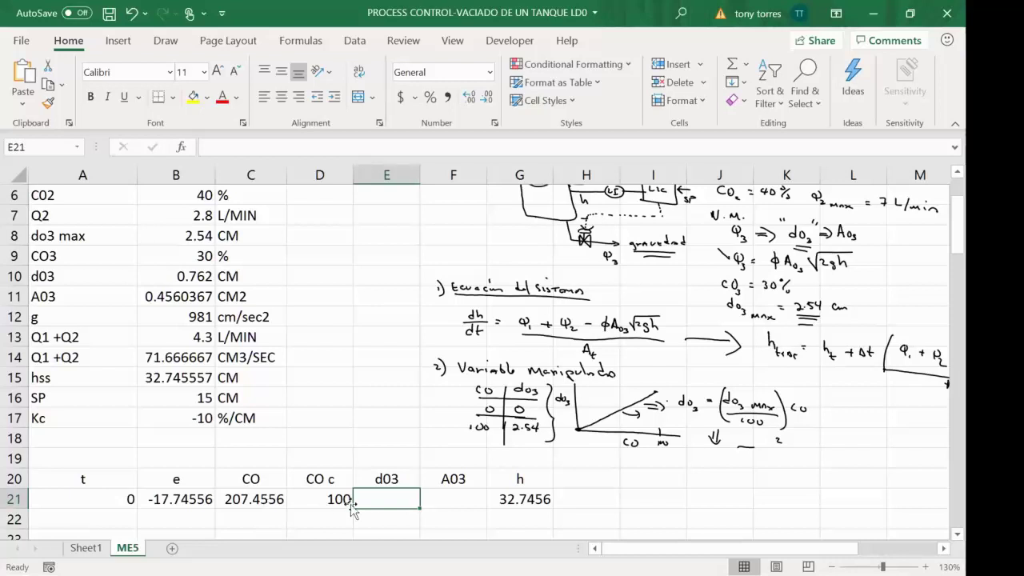
text(=)
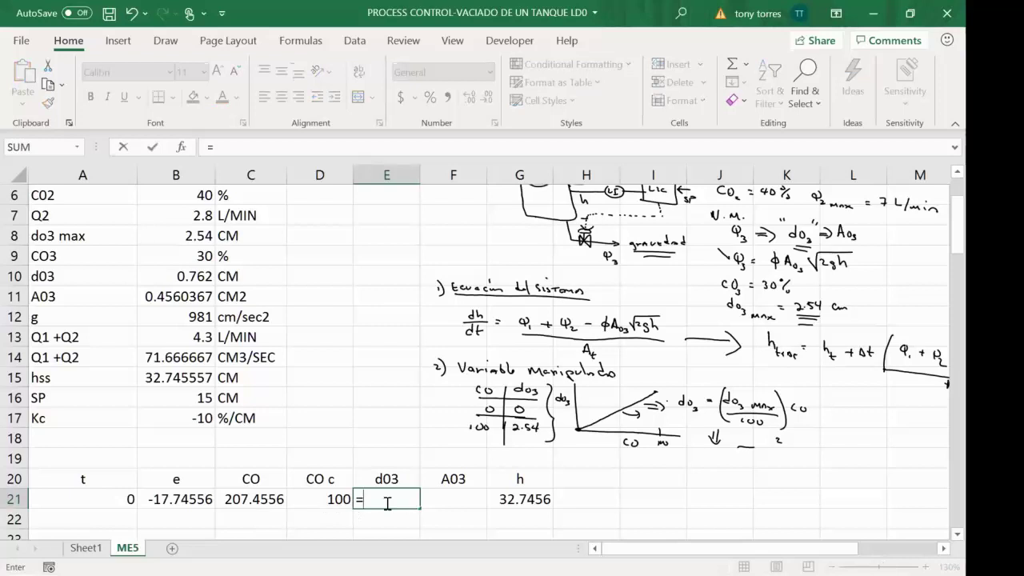
click(176, 236)
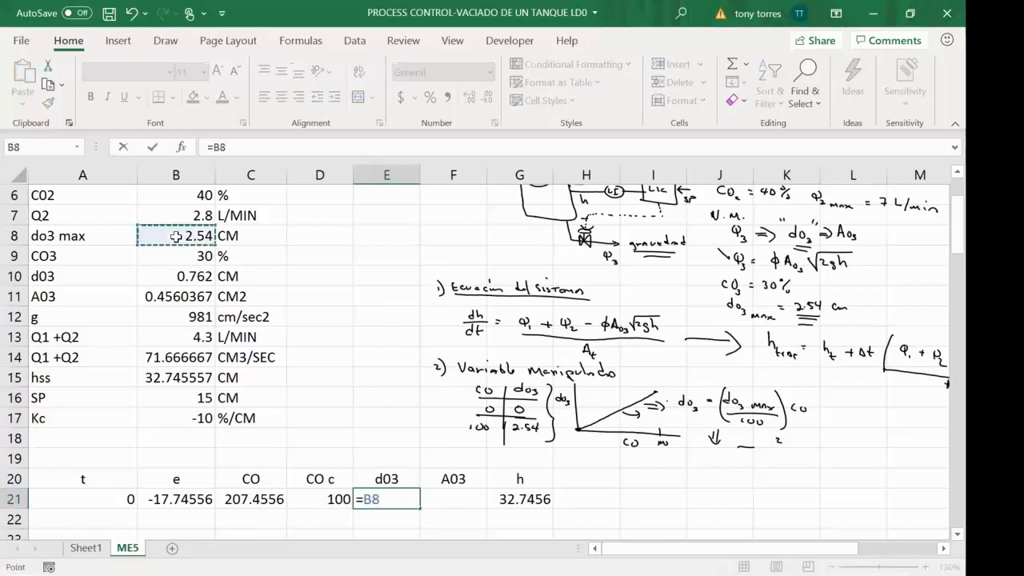
text(*)
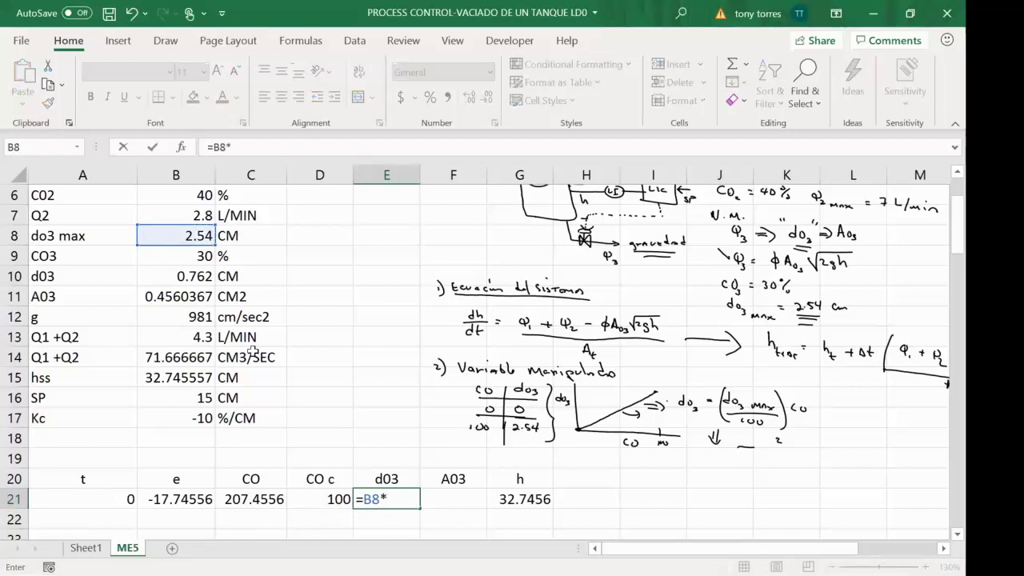
click(323, 512)
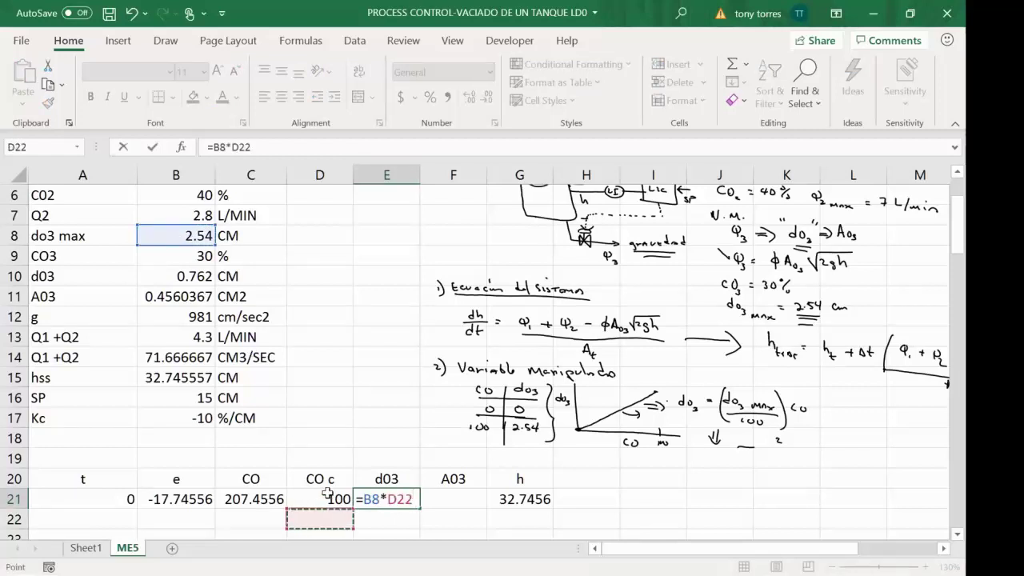
click(328, 495)
text(/100)
key(Return)
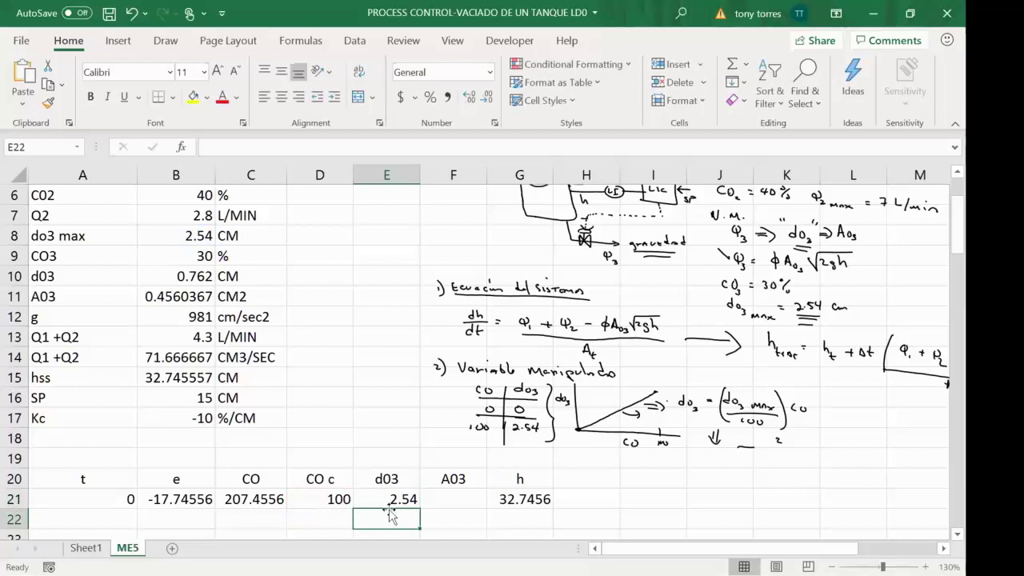
click(454, 501)
Step: Enter =pi()*E21^2/4 in F21 so A03 shows 5.06707
text(=)
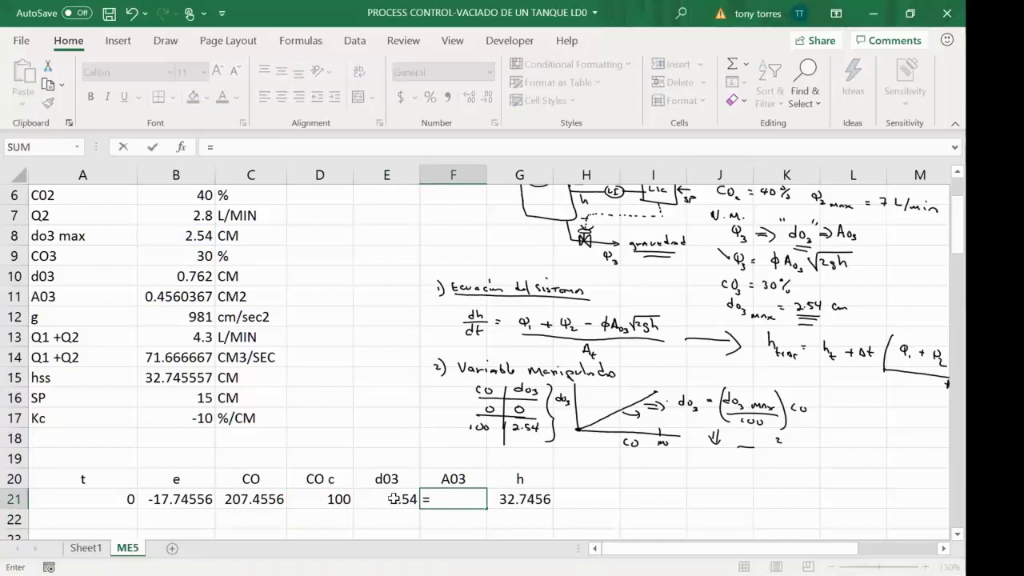
text(pi()*)
key(BackSpace)
text(*)
click(390, 498)
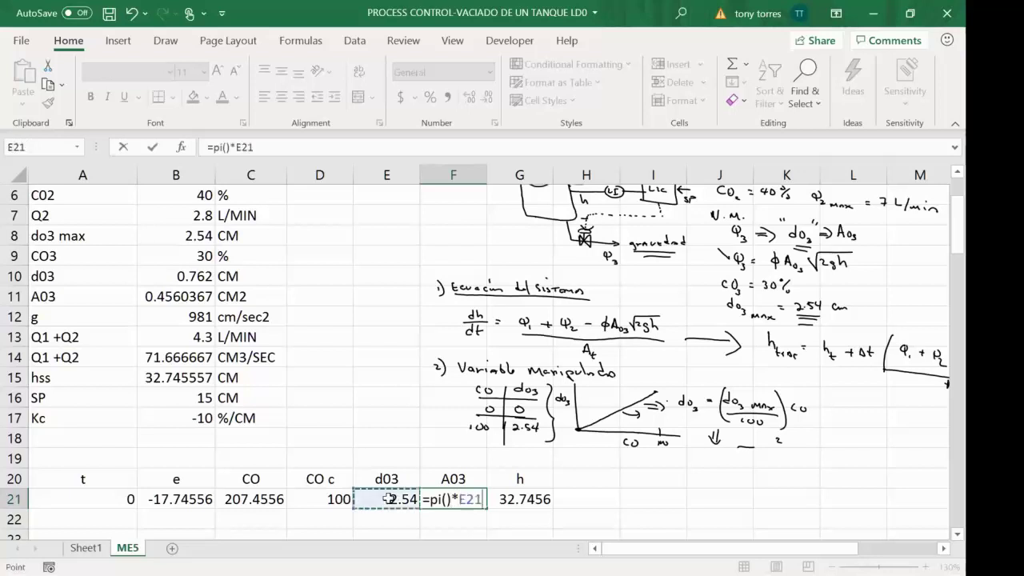
text(^^)
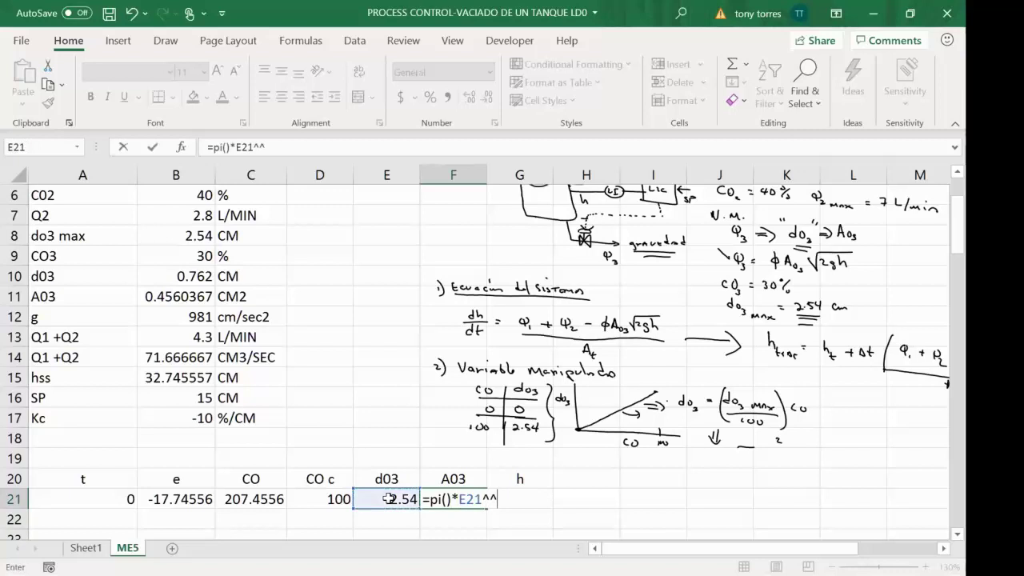
key(BackSpace)
text(2/4)
key(Return)
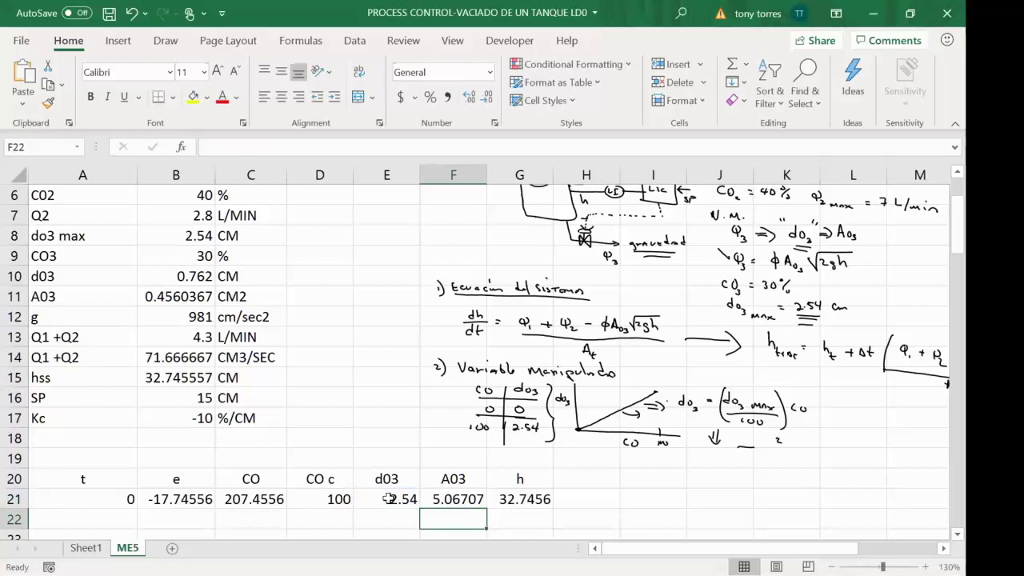
Step: Center the values of table row 21
mouse_move(521, 504)
mouse_down()
mouse_move(139, 483)
mouse_move(103, 494)
mouse_up()
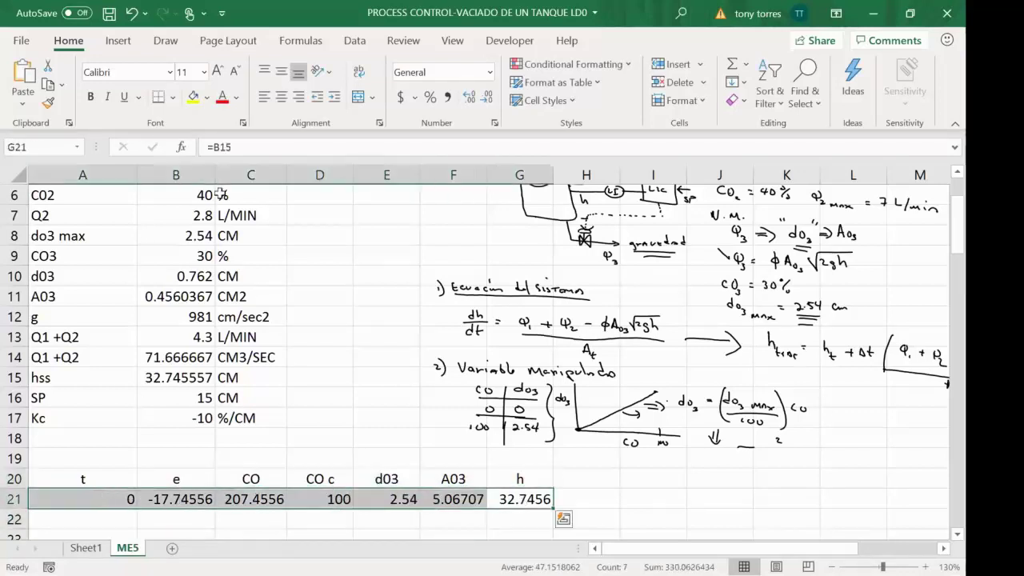
click(284, 96)
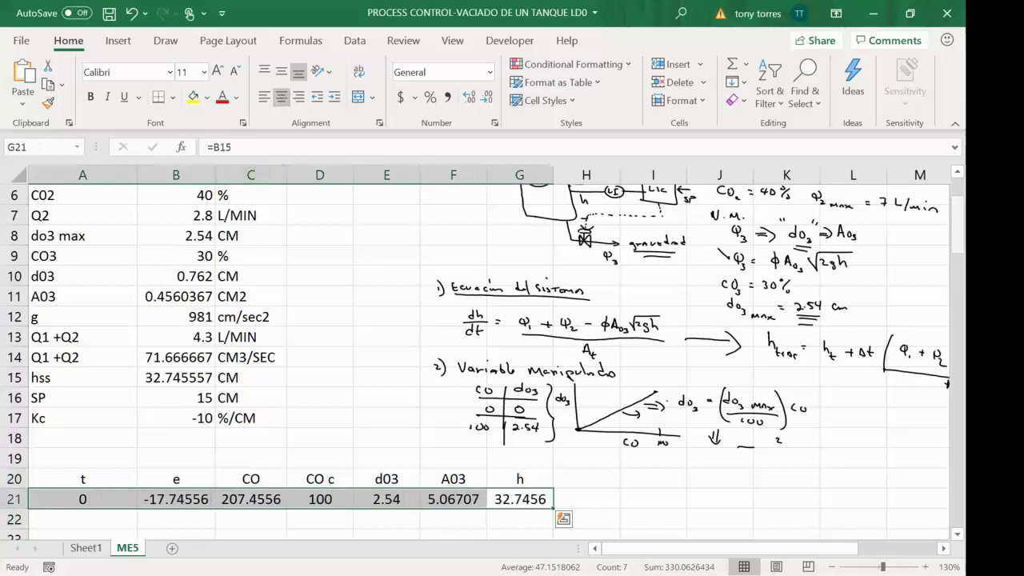
scroll(516, 415, down, 1)
scroll(515, 416, down, 1)
click(516, 415)
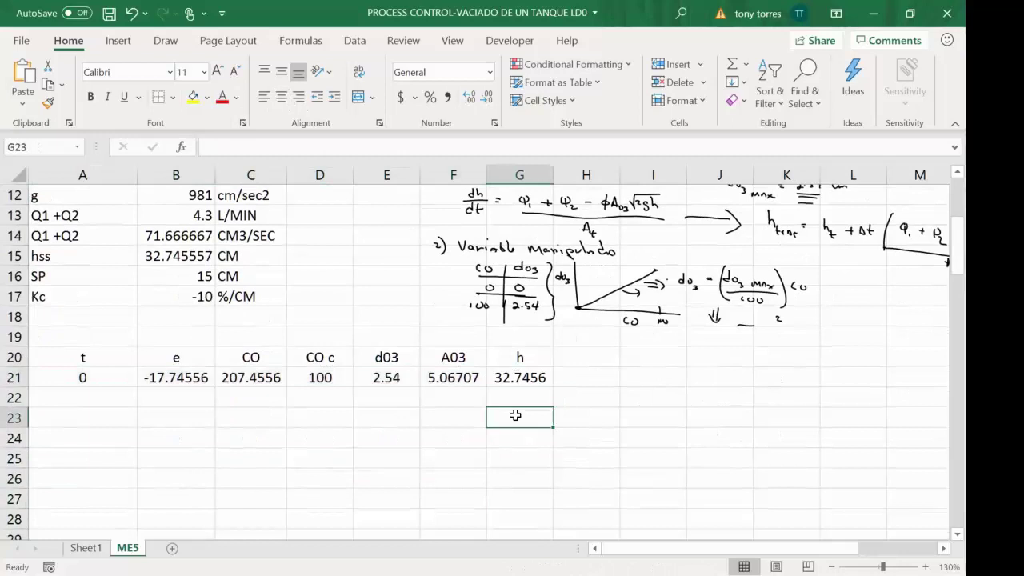
Step: Enter the label 'delta t' in A18 with value 5 in B18
click(82, 321)
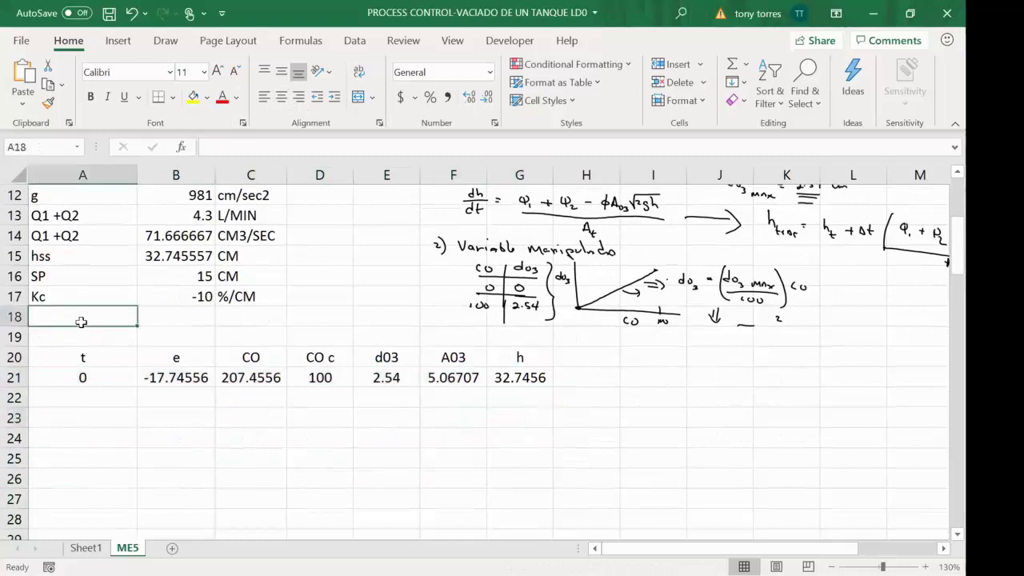
text(delta)
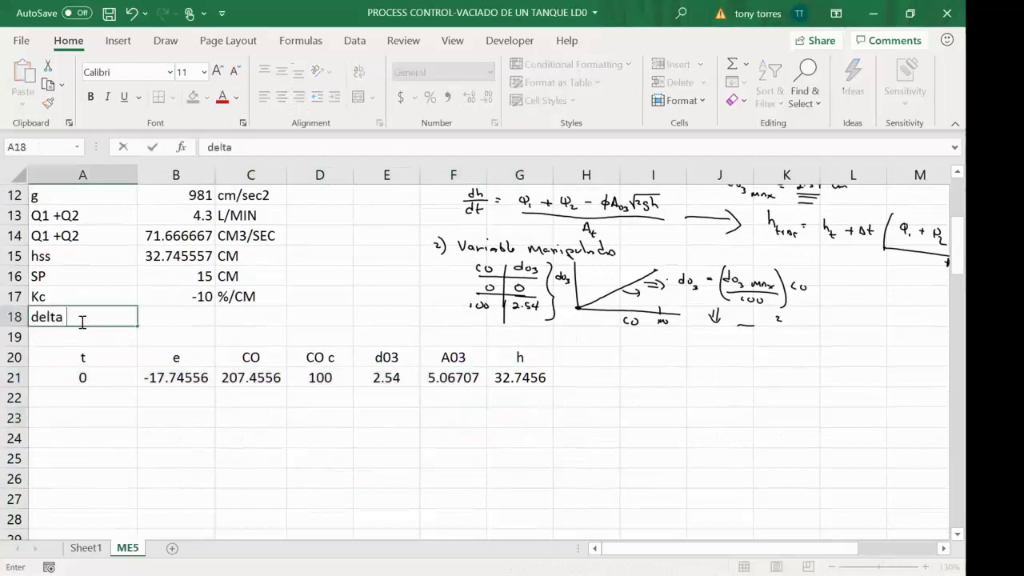
text( t)
key(Tab)
text(5)
key(Return)
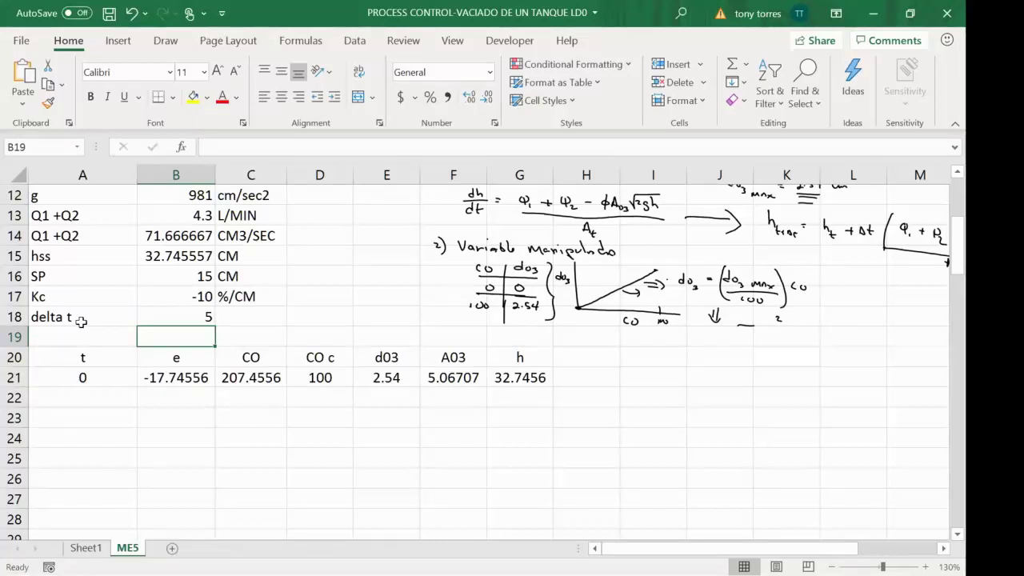
Step: Enter =A21+B$18 in A22 and fill the t column down to 30
click(80, 395)
text(=)
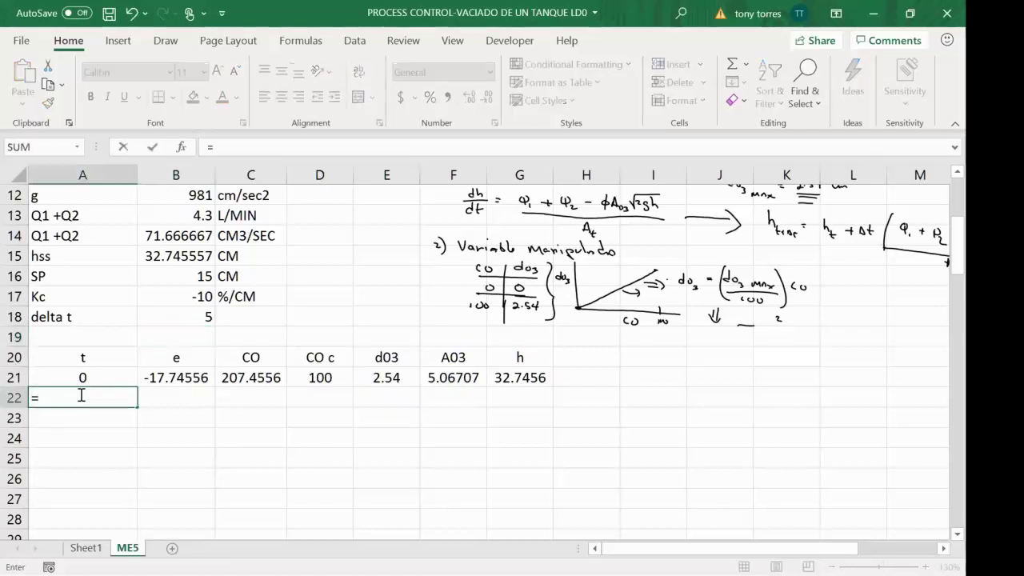
click(82, 374)
text(+)
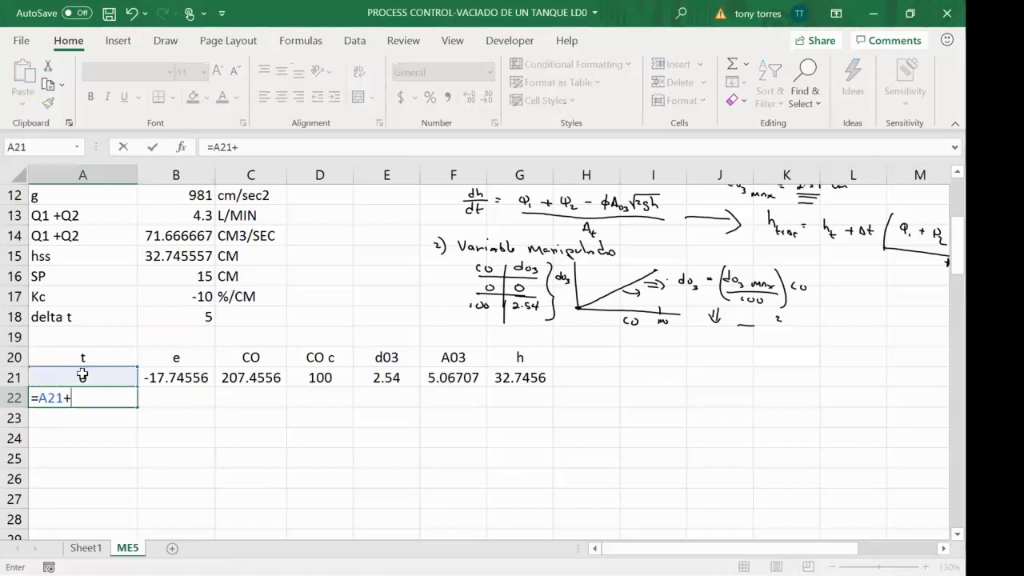
click(169, 317)
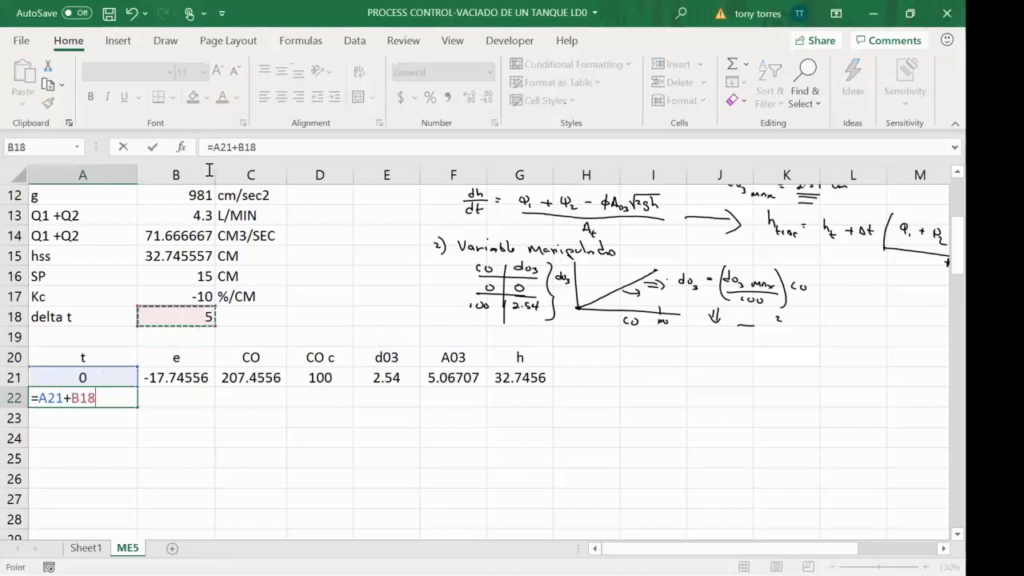
click(243, 148)
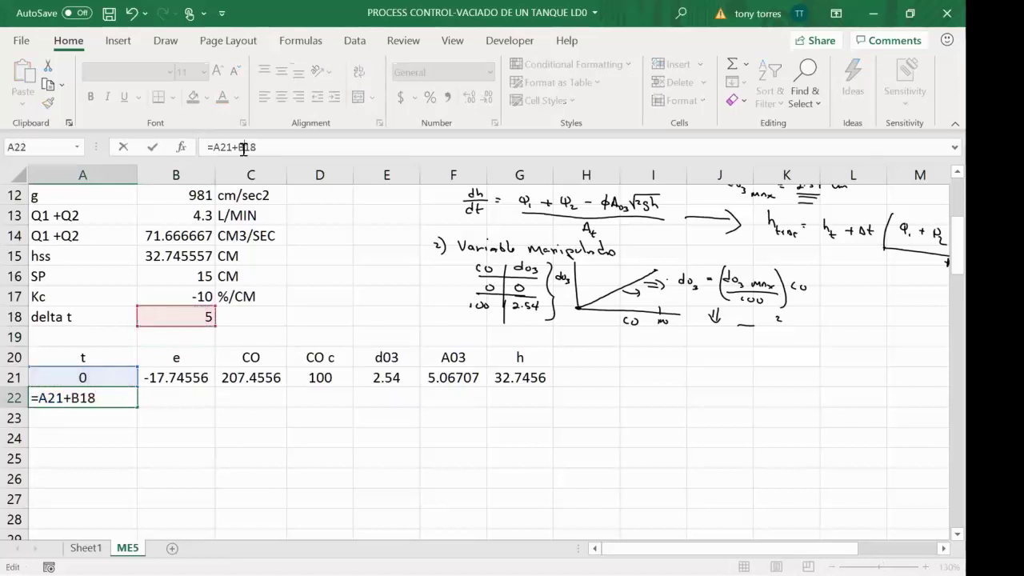
text($)
key(Return)
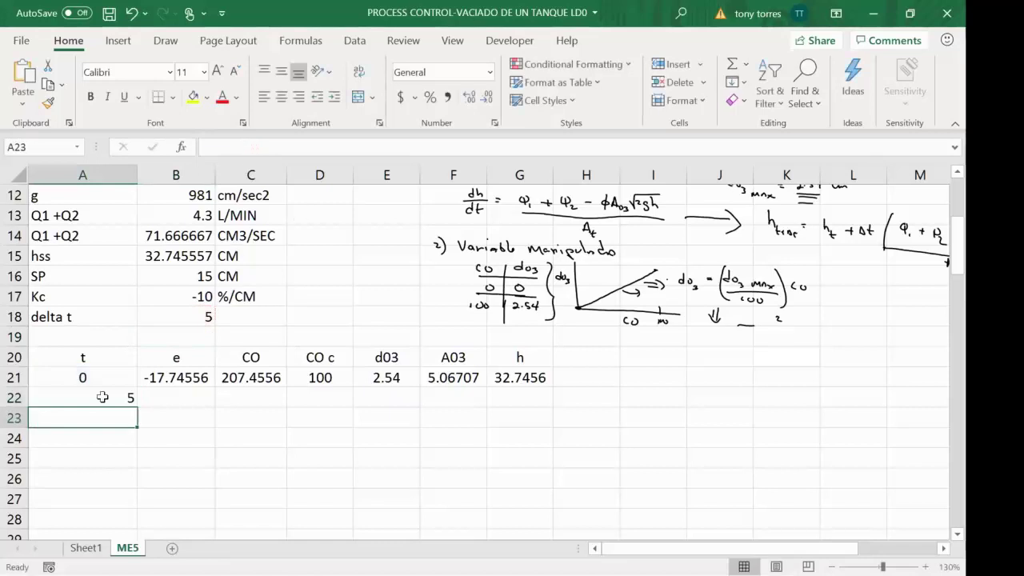
click(104, 382)
click(126, 395)
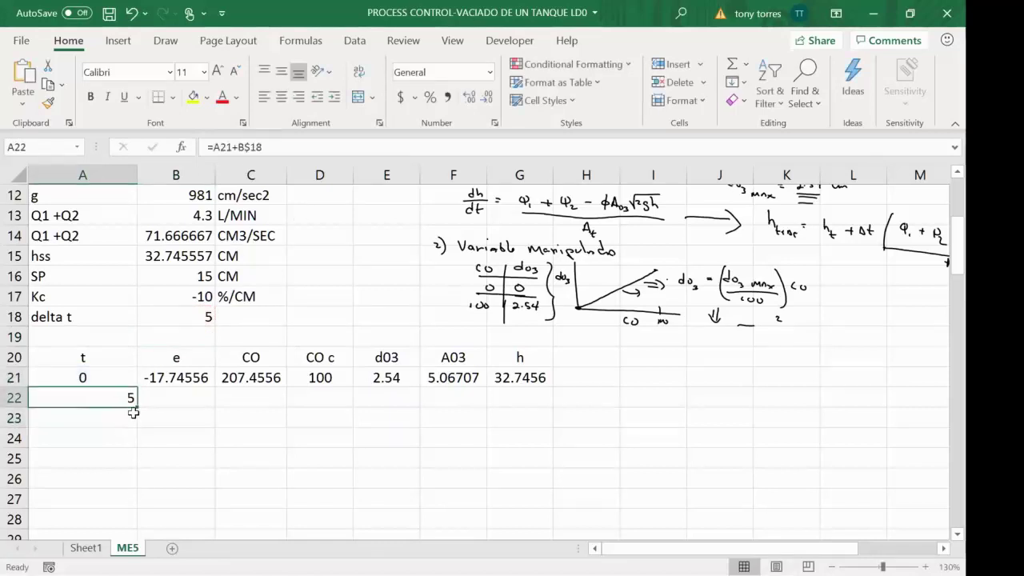
mouse_move(134, 408)
mouse_down()
mouse_move(132, 516)
mouse_move(132, 500)
mouse_move(553, 524)
mouse_up()
Step: Center all values in the simulation table A21:G31
click(92, 376)
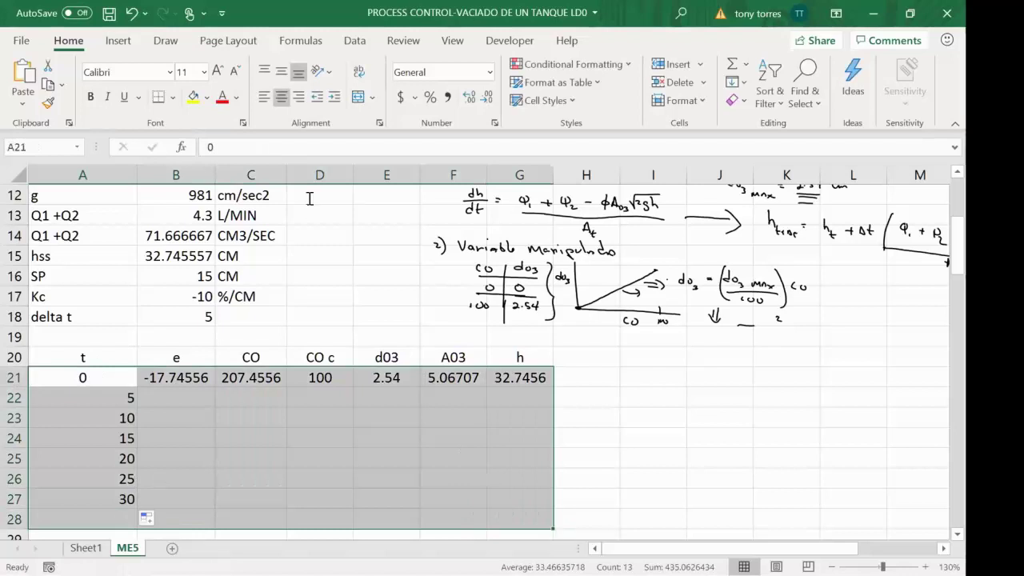
click(282, 96)
click(244, 390)
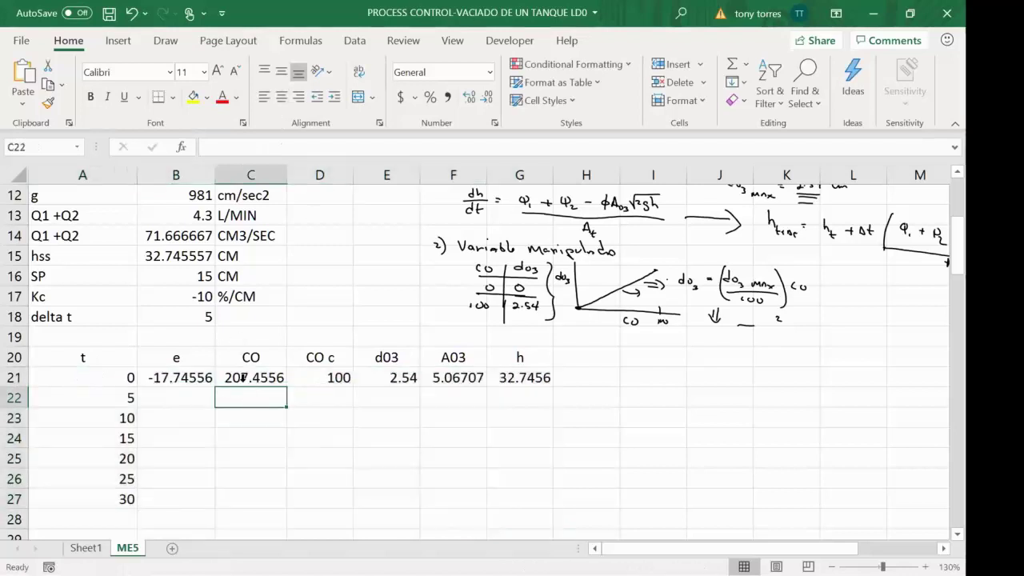
drag(112, 378, 516, 541)
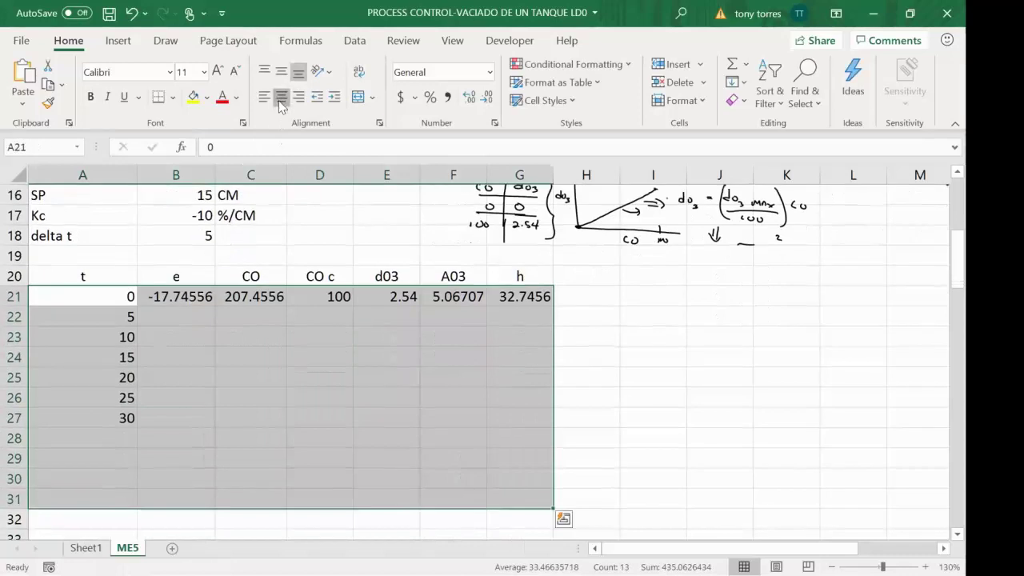
click(280, 96)
click(255, 352)
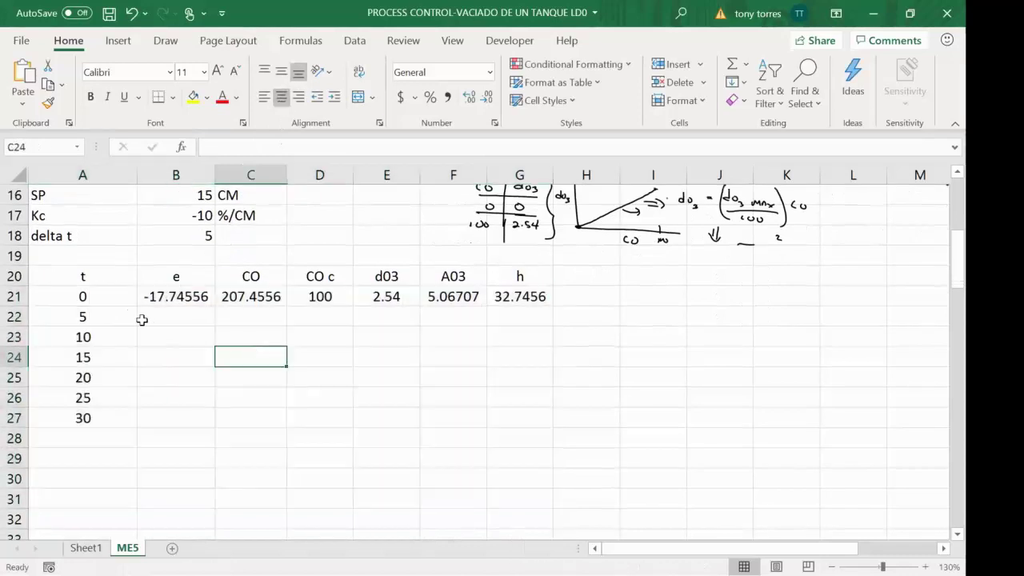
click(66, 319)
Step: Select G22, bring rows 8–18 into view, and begin a formula with =
click(519, 313)
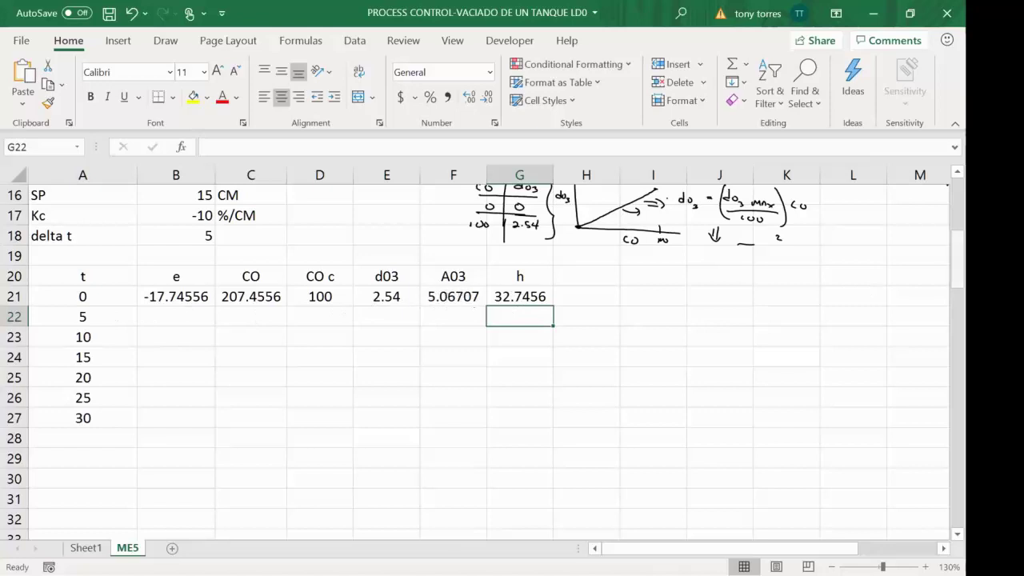
scroll(342, 267, up, 3)
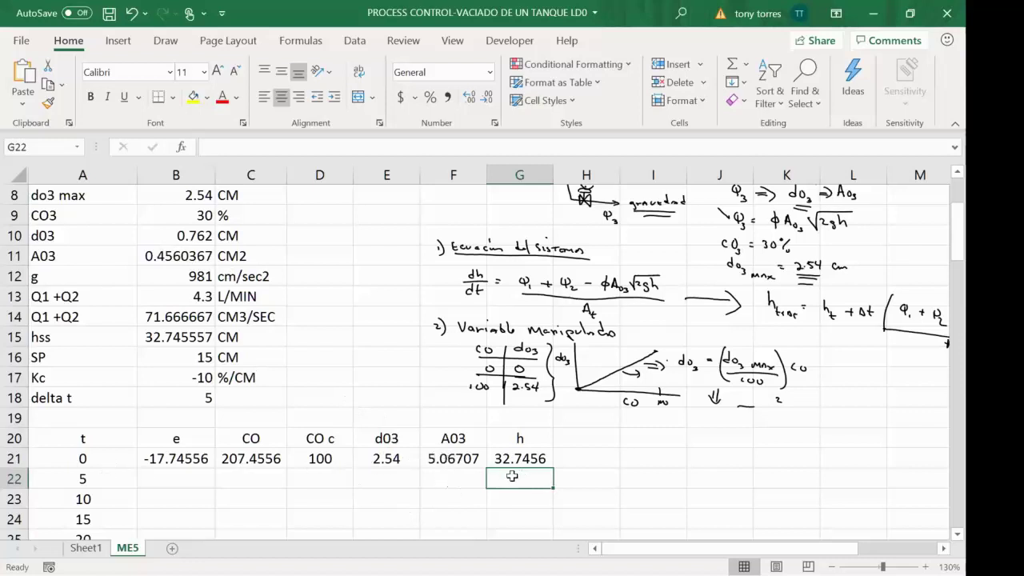
text(=)
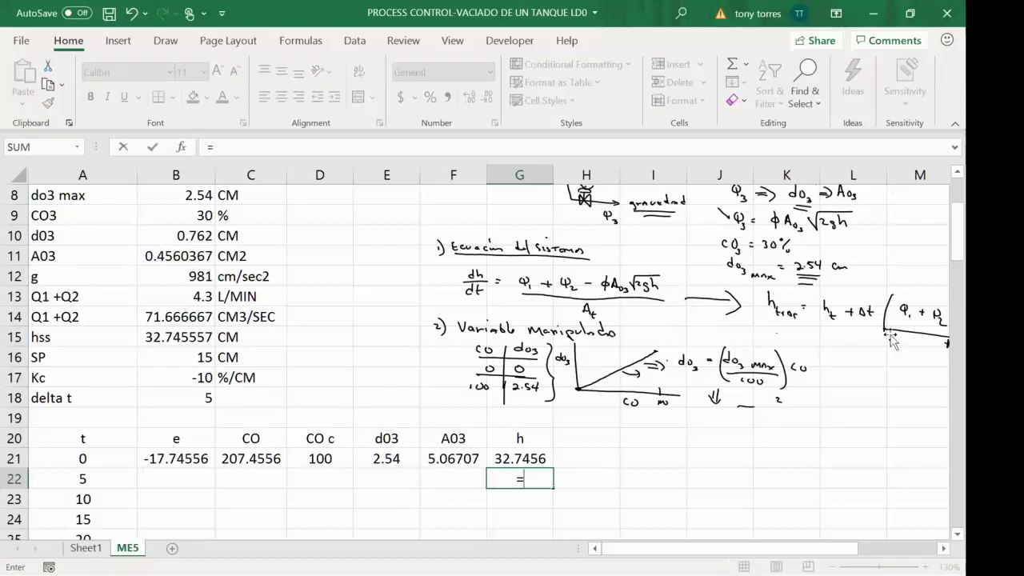
Step: Build the first part of G22's formula: =G21+B18*(B14-0.62*
drag(799, 551, 837, 551)
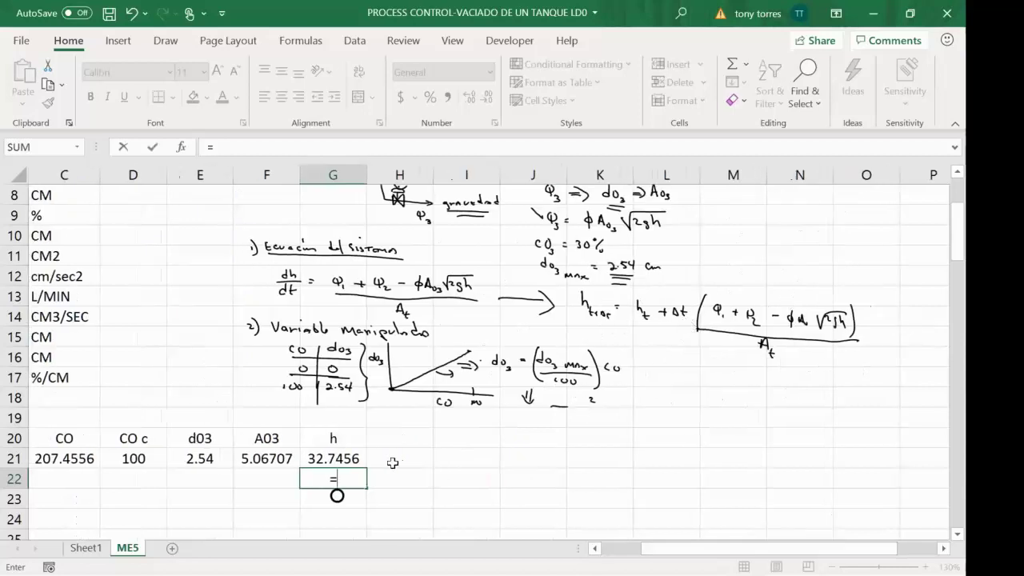
click(322, 458)
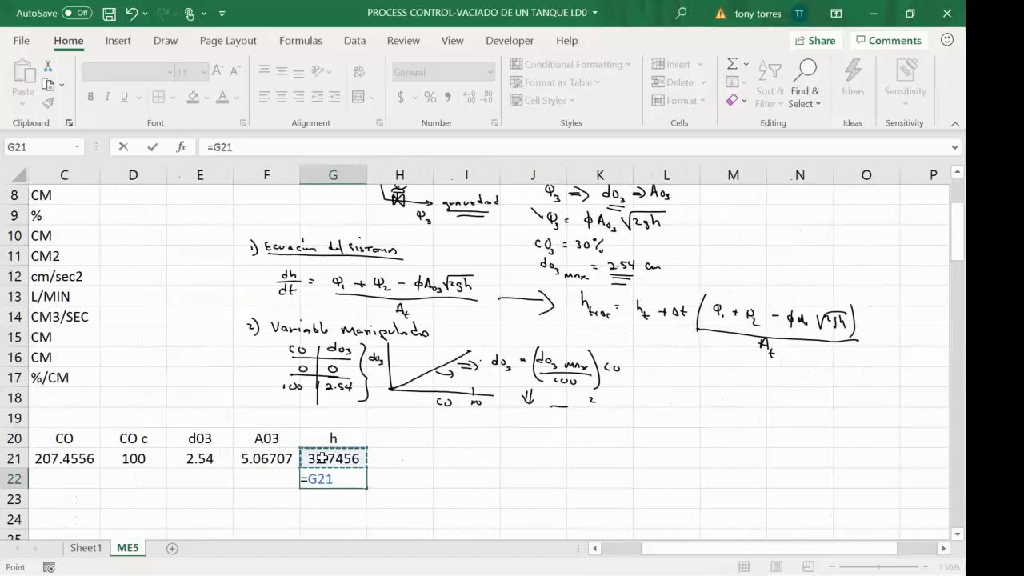
text(+)
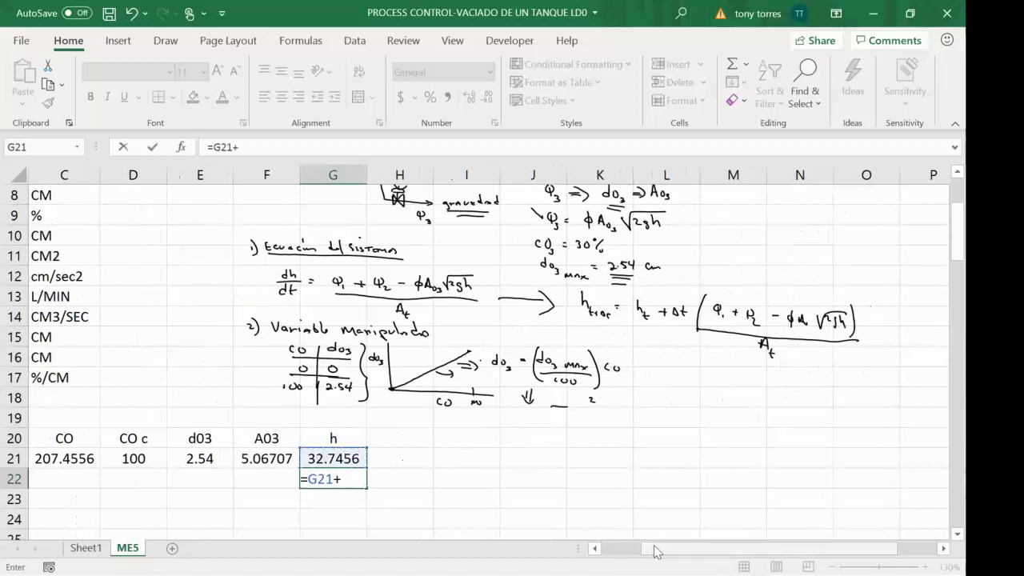
drag(655, 550, 616, 550)
click(190, 397)
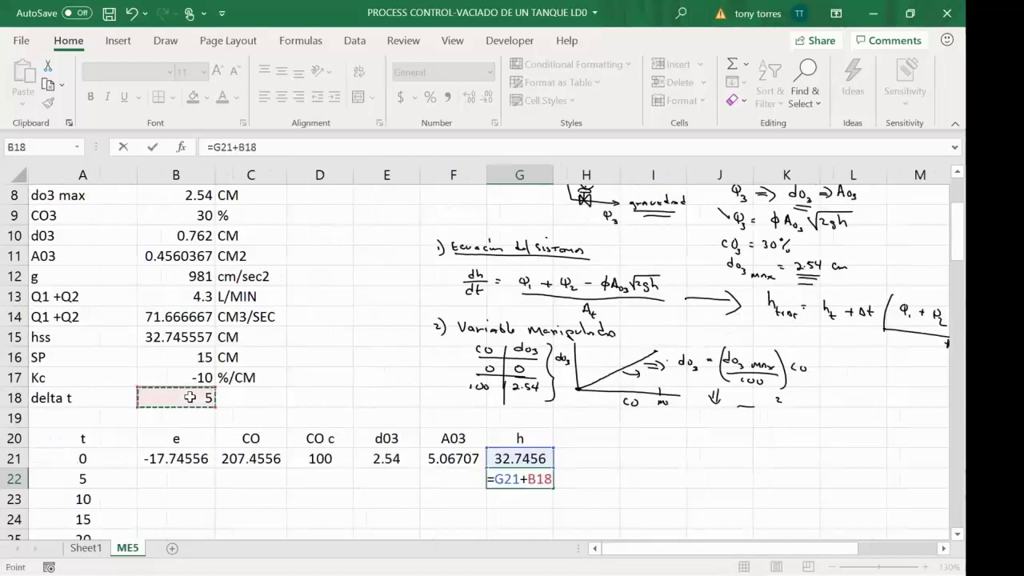
text(*)
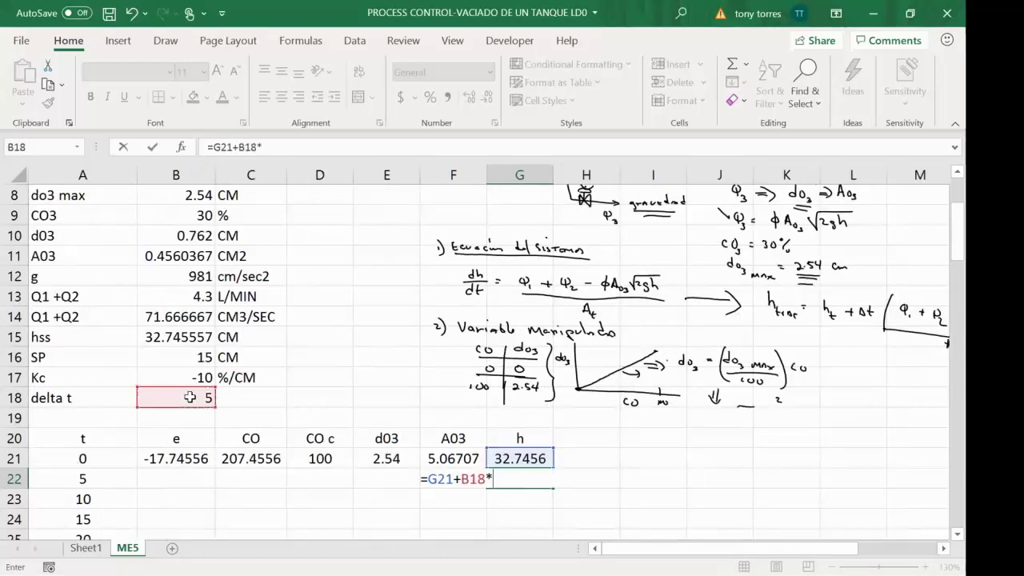
text(()
click(182, 315)
text(-0.62*)
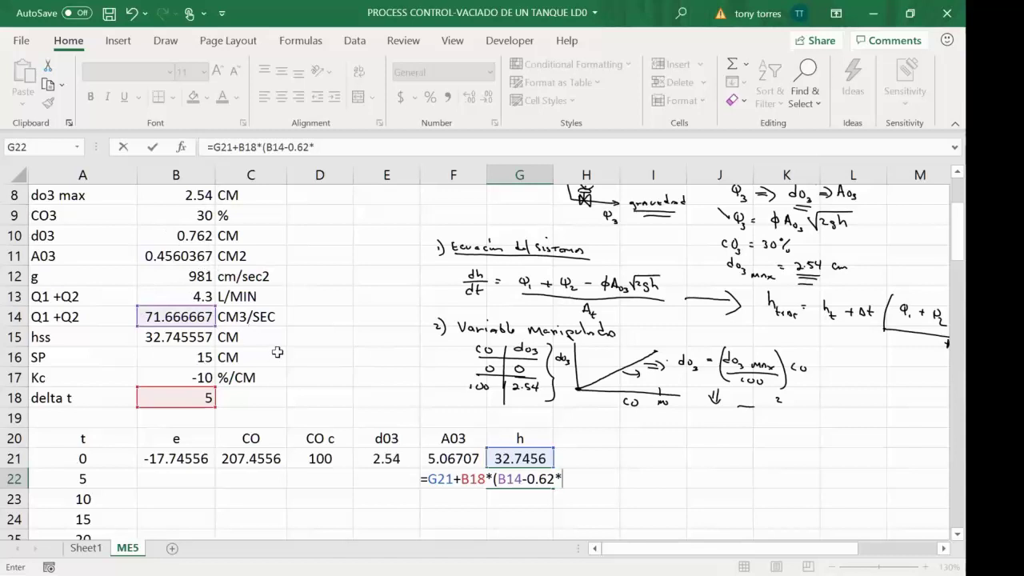
Step: Complete G22's formula with F21*(2*B12*G21)^0.5 divided by B19
click(442, 459)
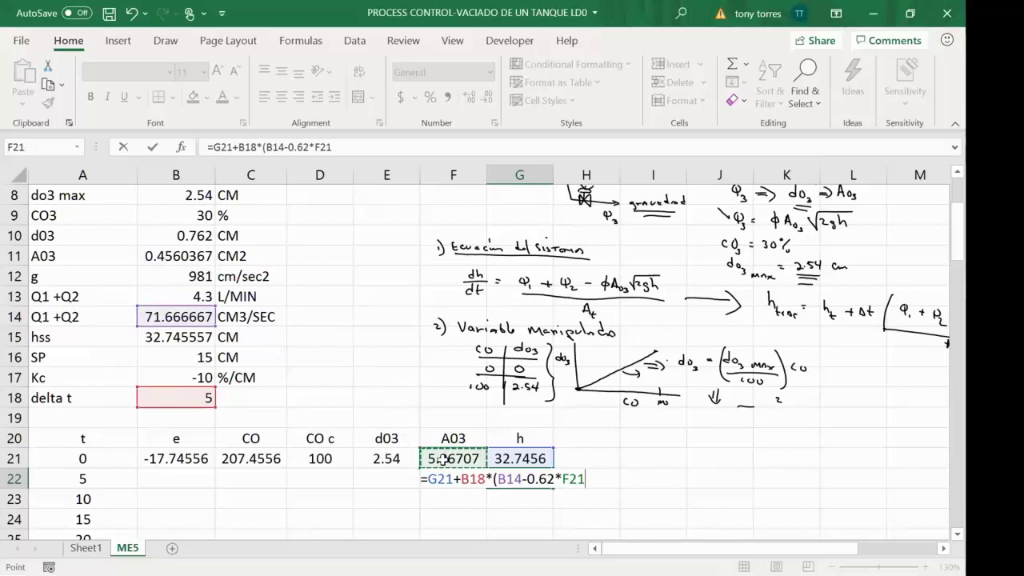
text(*)
text(()
text(2*)
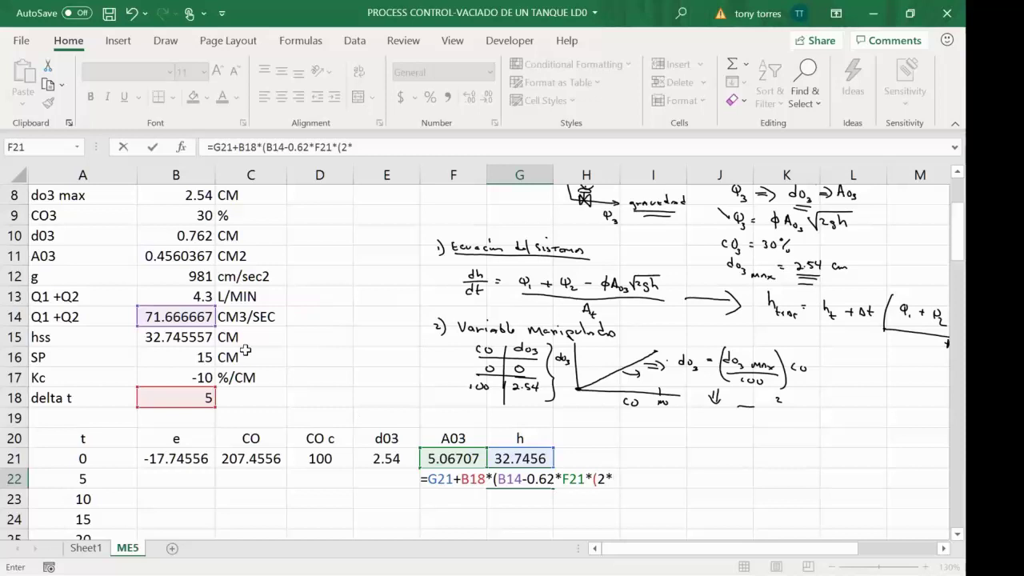
click(192, 278)
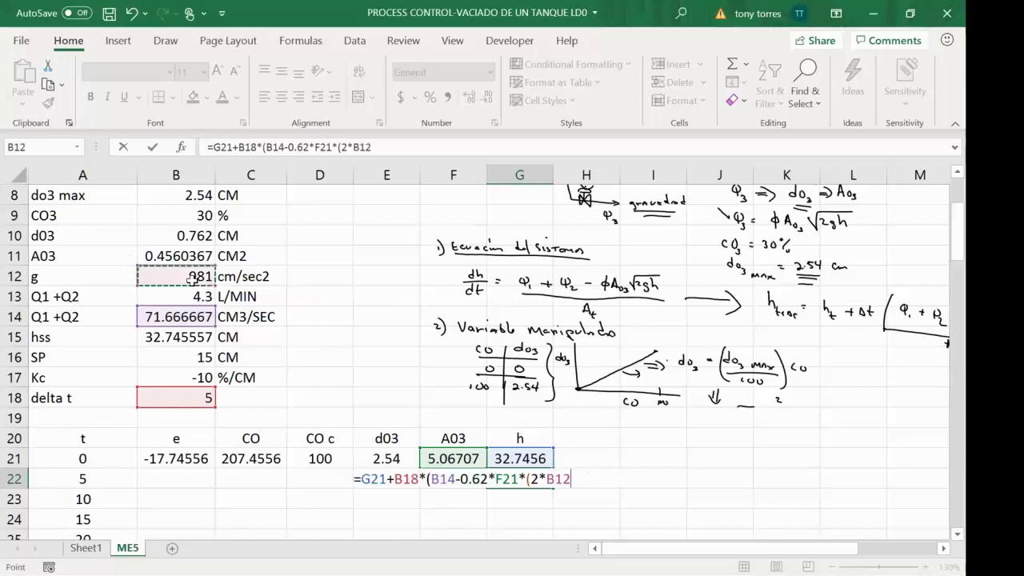
text(*)
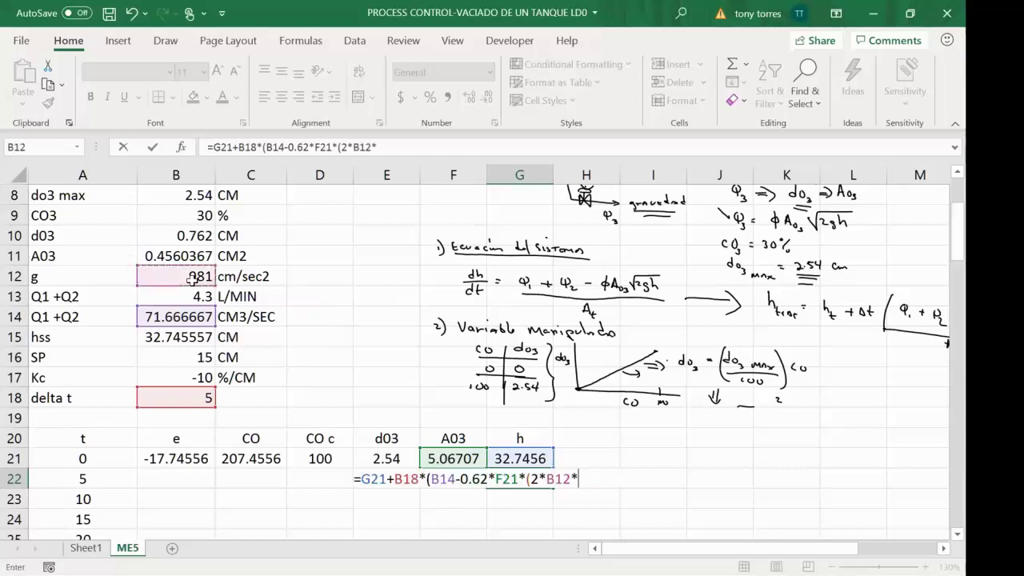
click(510, 458)
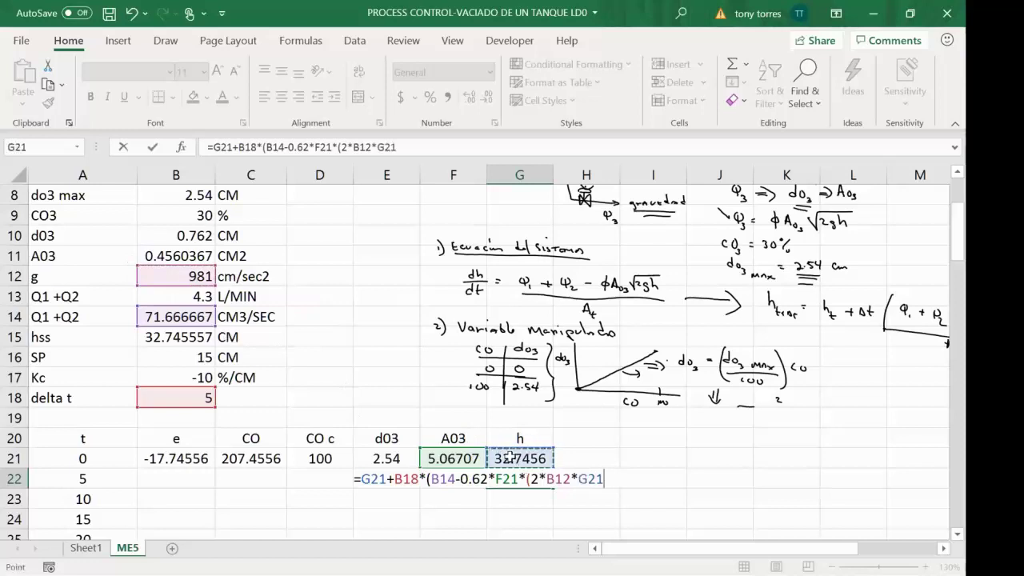
text())
text(^)
text(0.5)
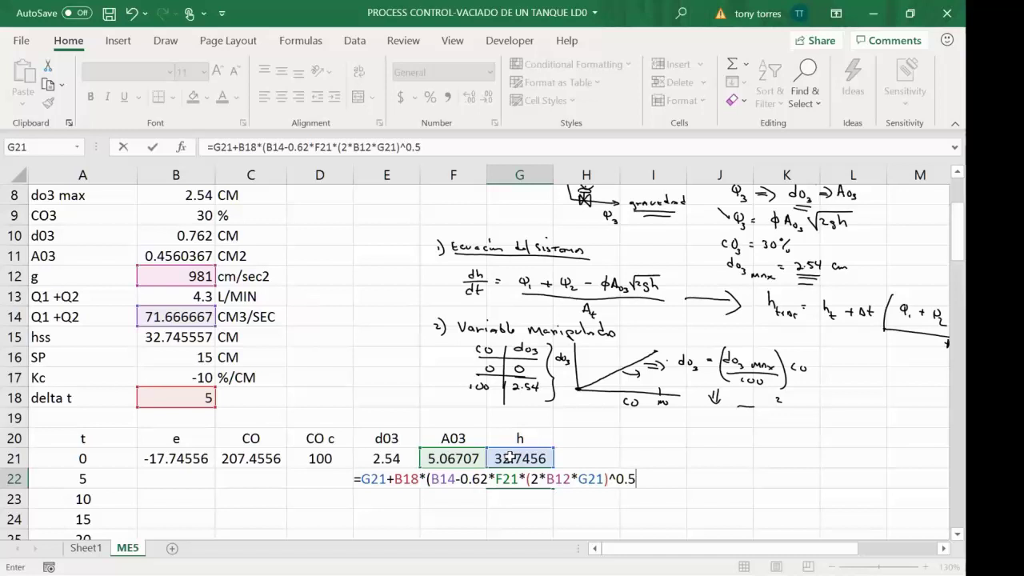
text()/)
click(182, 415)
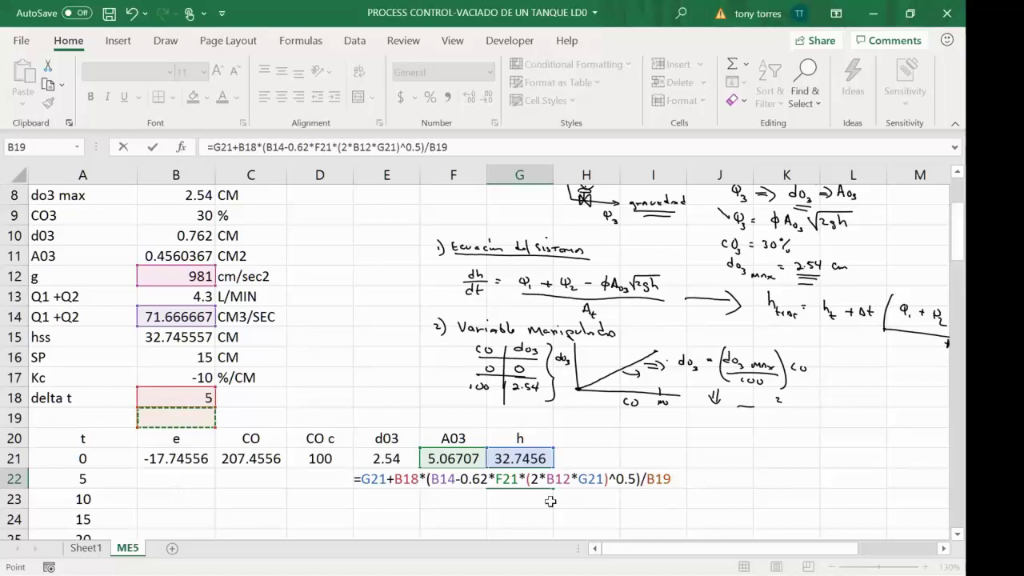
Step: Commit G22's height formula and insert a blank row above the table
key(Return)
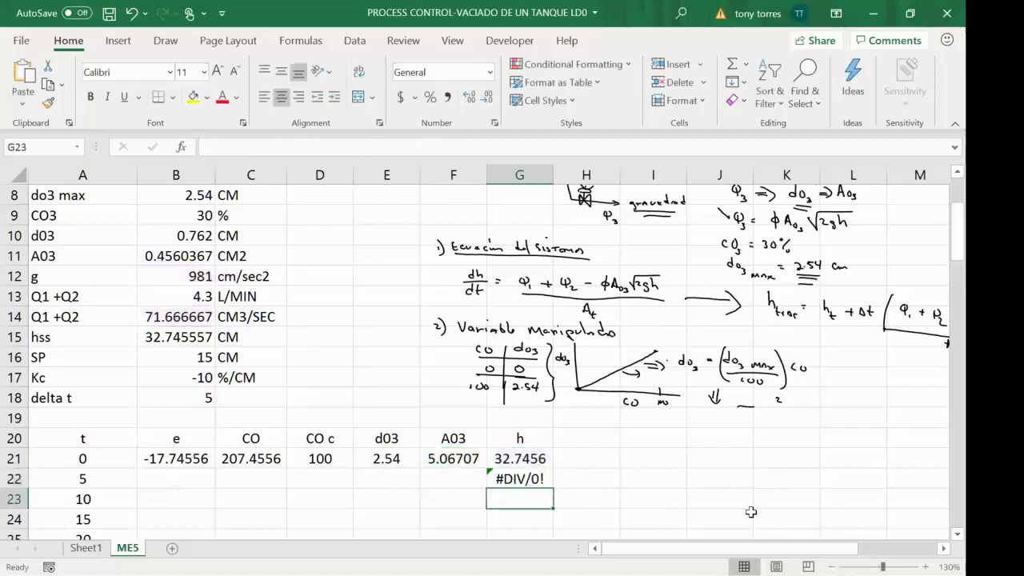
click(14, 438)
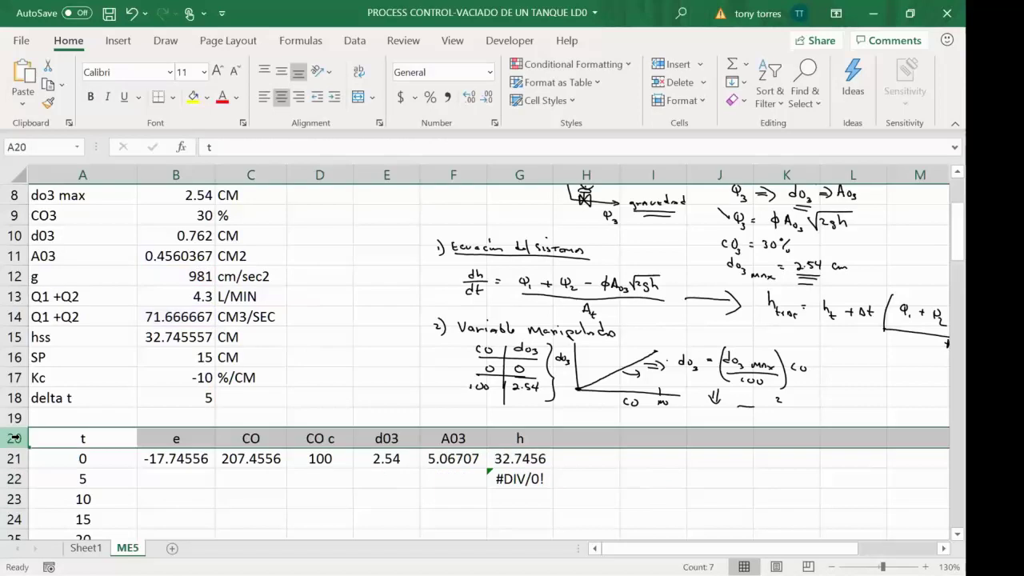
right_click(14, 438)
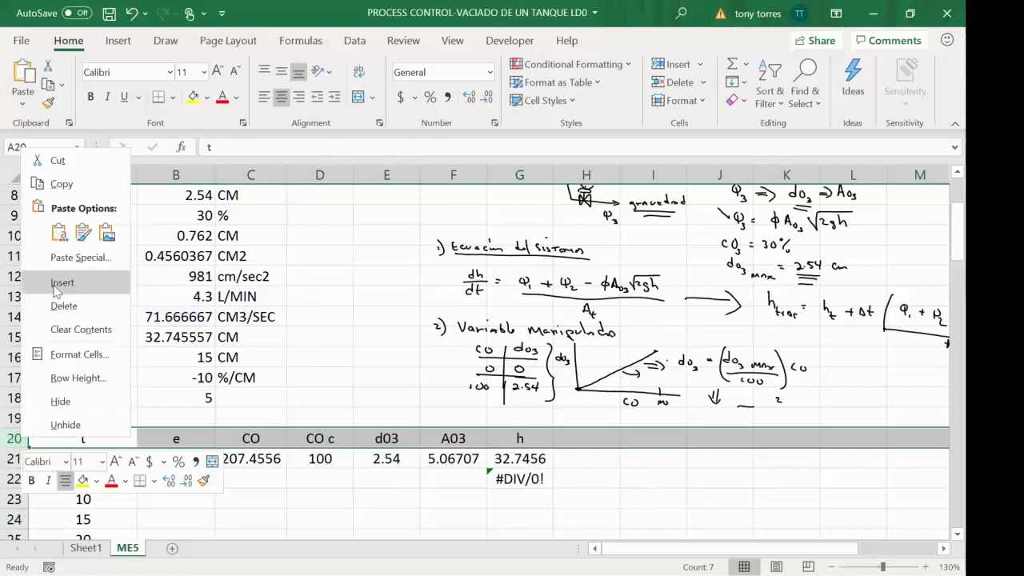
click(54, 286)
Step: Add the Dt parameter in row 19: value 90, unit CM
click(68, 417)
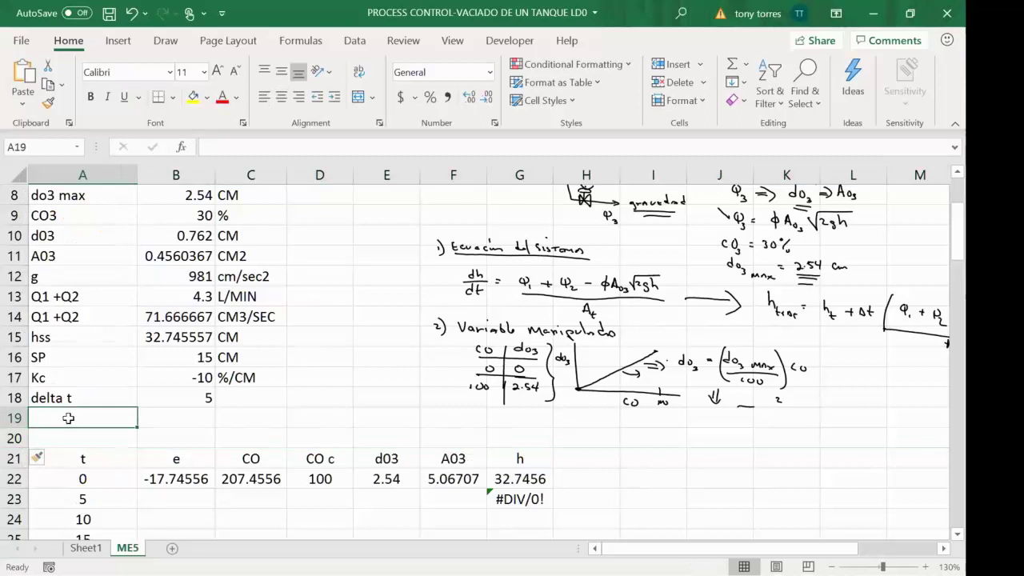
text(Dt)
key(Tab)
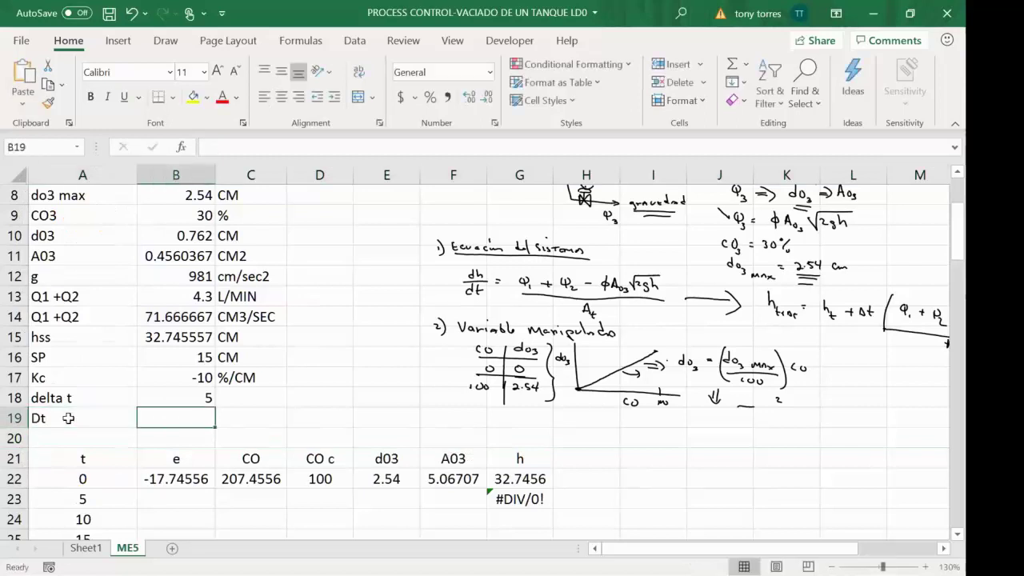
text(90)
key(Tab)
text(cm)
key(Return)
key(Up)
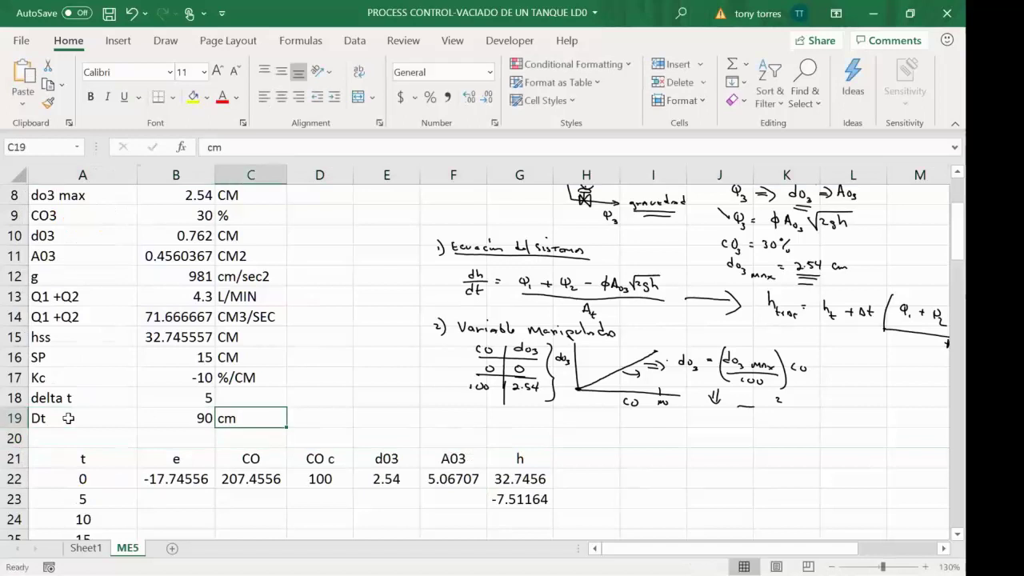
text(cm)
key(Return)
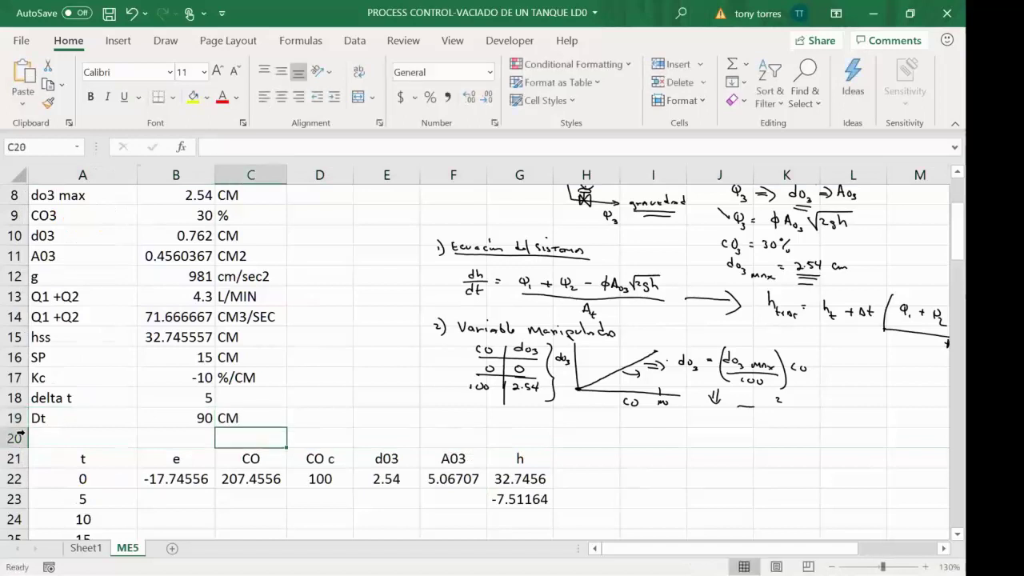
click(15, 437)
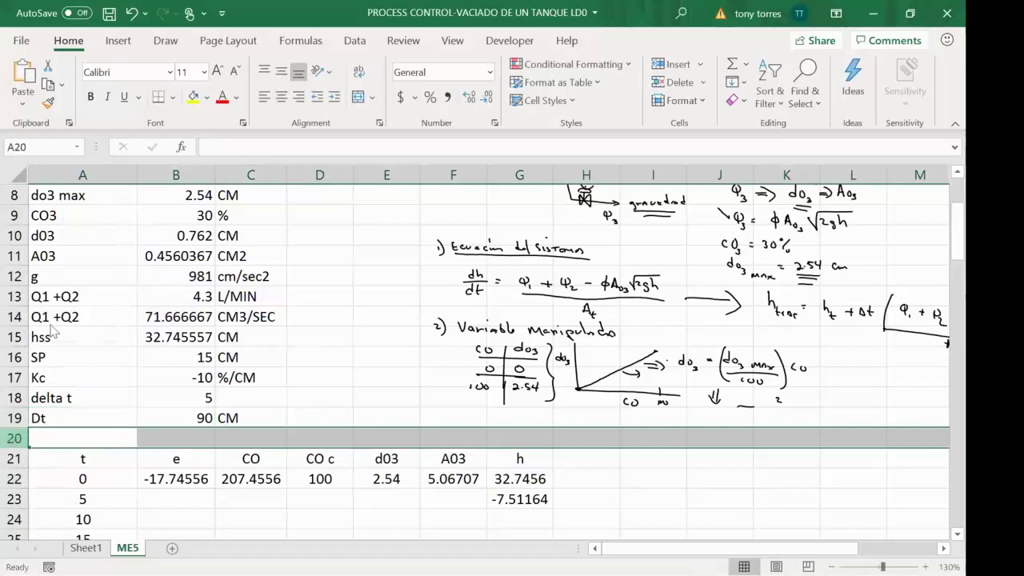
Step: Insert a new row 20 with At = pi()*B19^2/4, giving 6361.7251
right_click(14, 438)
click(60, 285)
click(68, 438)
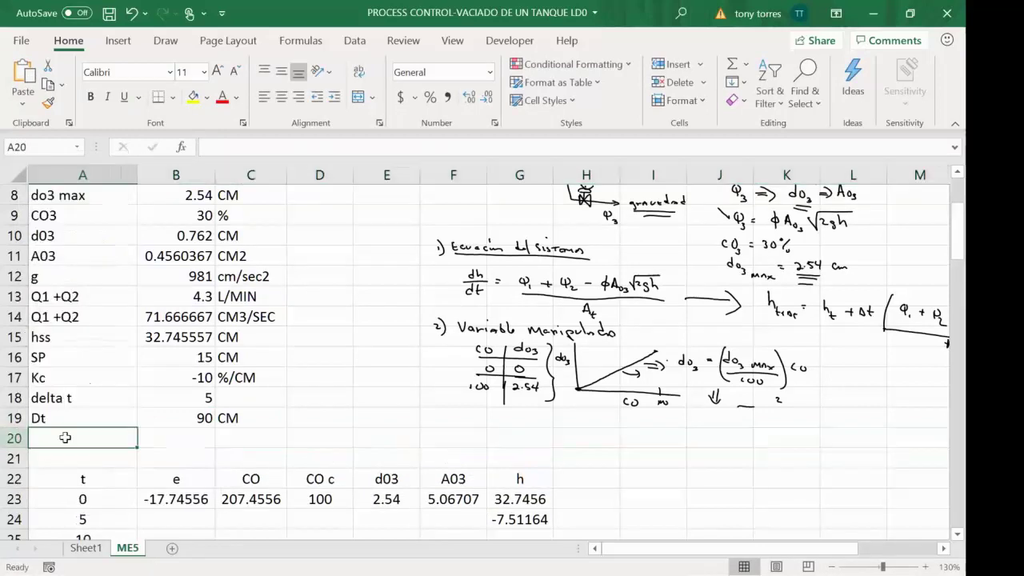
text(A03)
key(BackSpace)
key(BackSpace)
text(t)
key(Tab)
text(=)
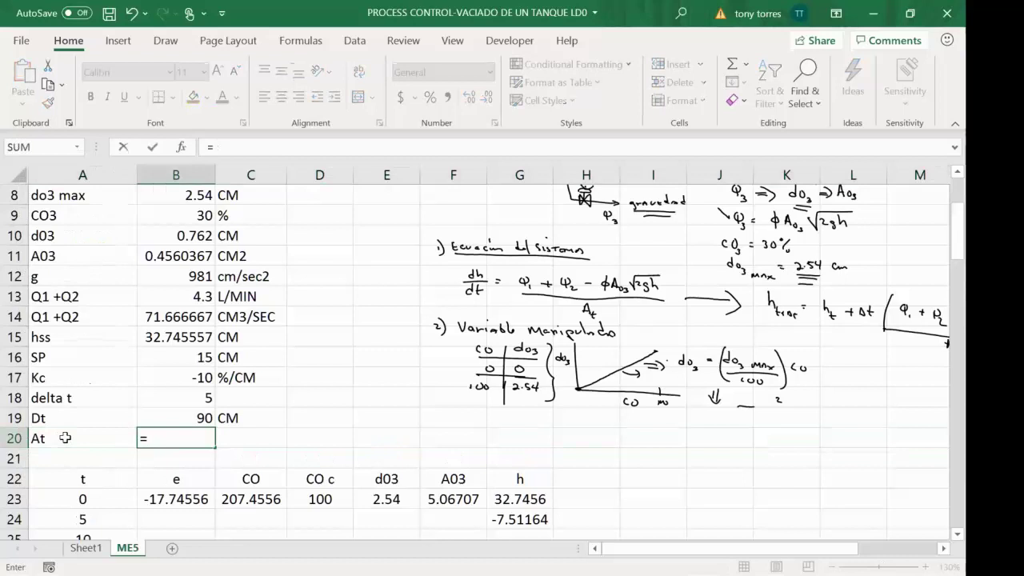
text(pi())
text(*)
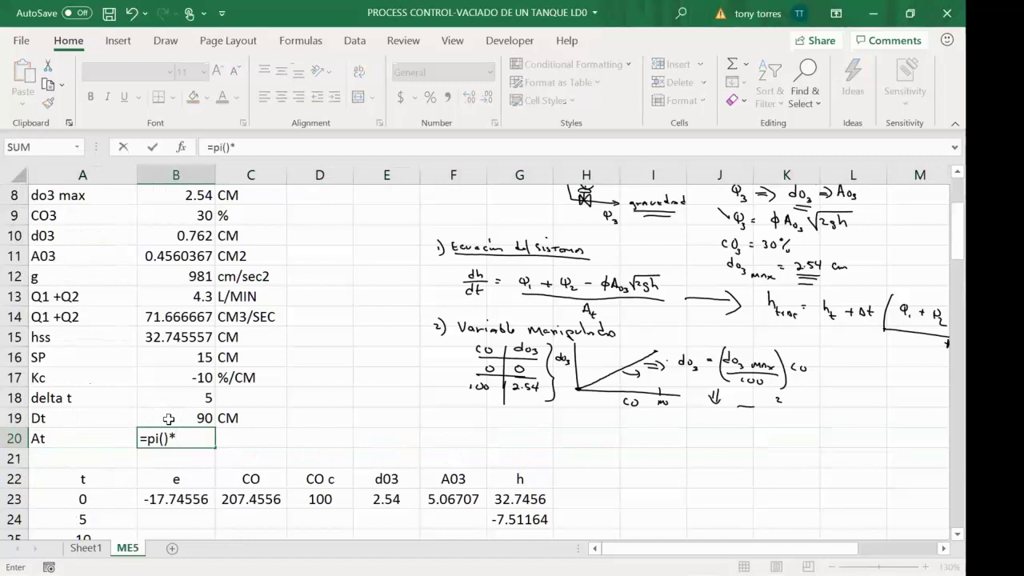
click(169, 420)
text(^2/4)
key(Return)
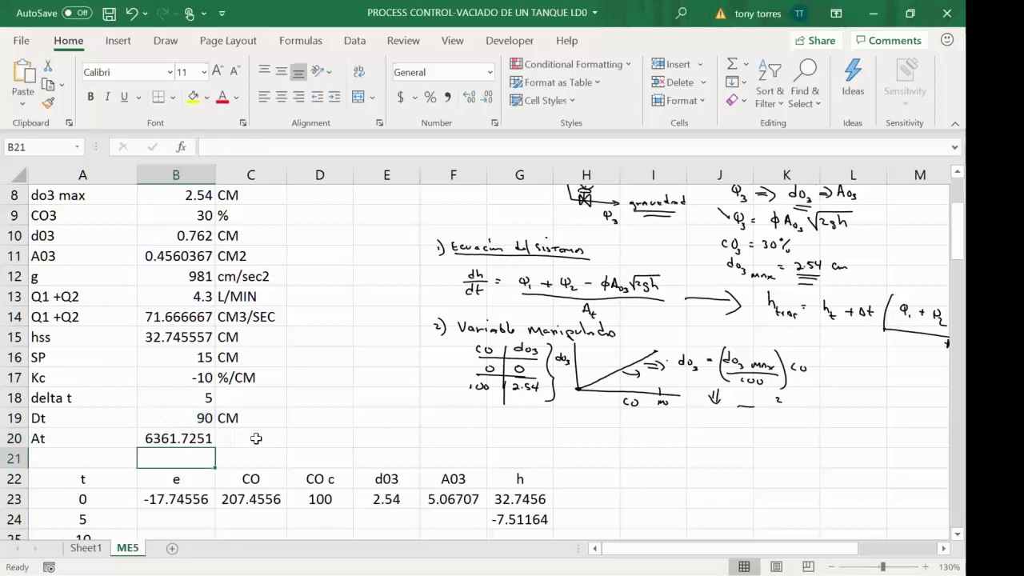
Step: Label At's unit as cm2 in C20
click(254, 438)
text(cm2)
key(Return)
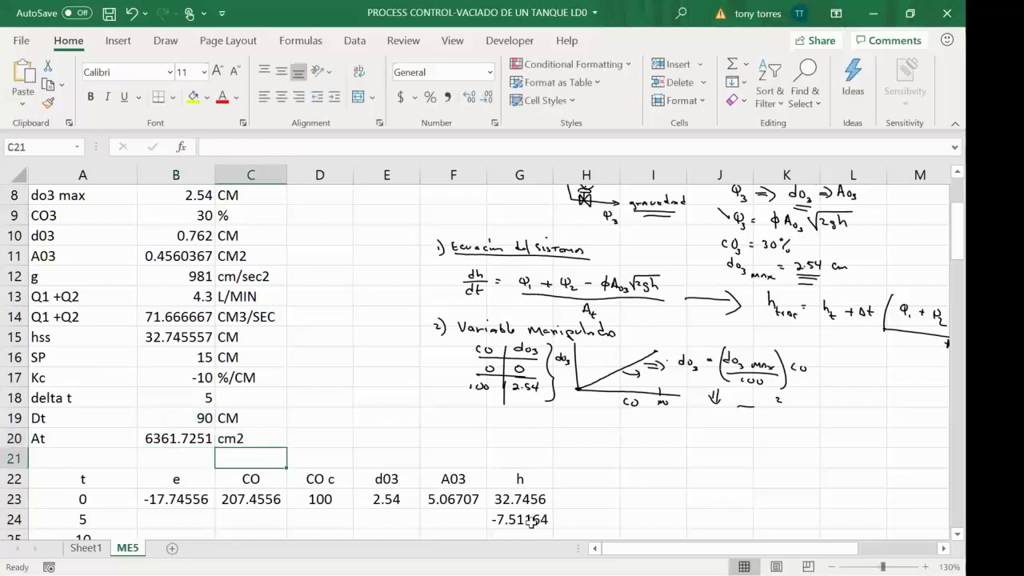
click(531, 522)
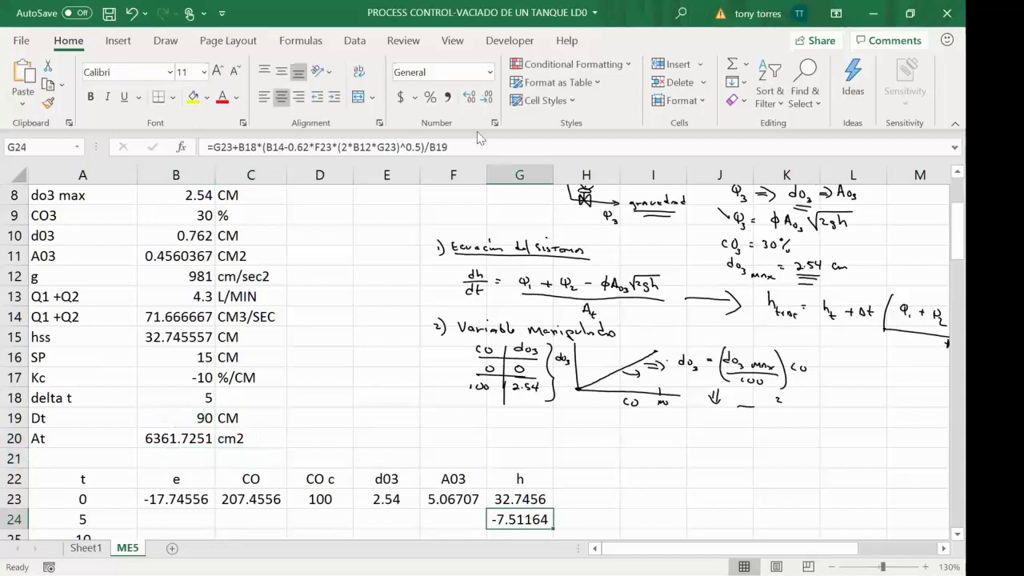
Step: Change G24's divisor from B19 to the tank area B$20
click(458, 149)
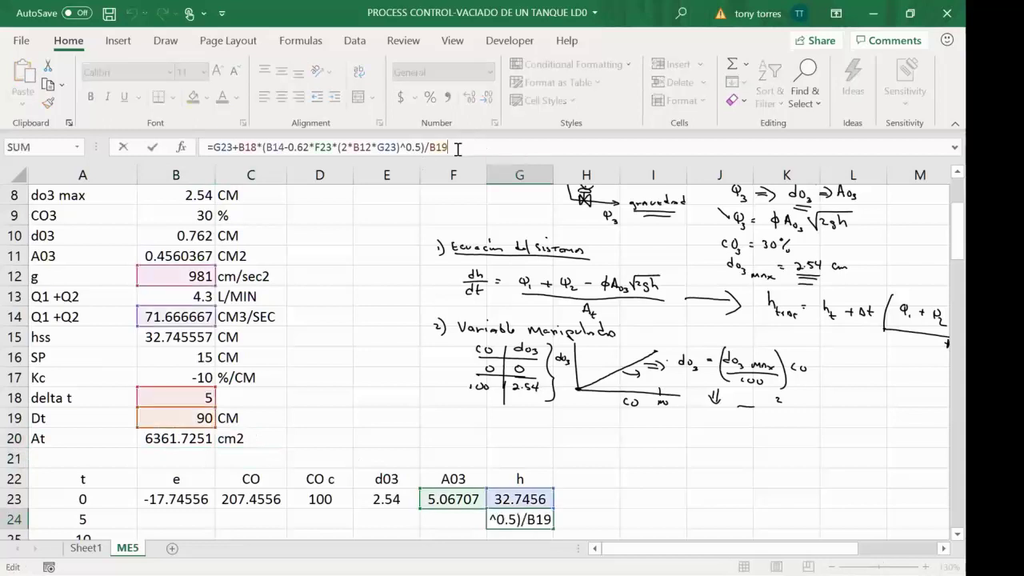
key(BackSpace)
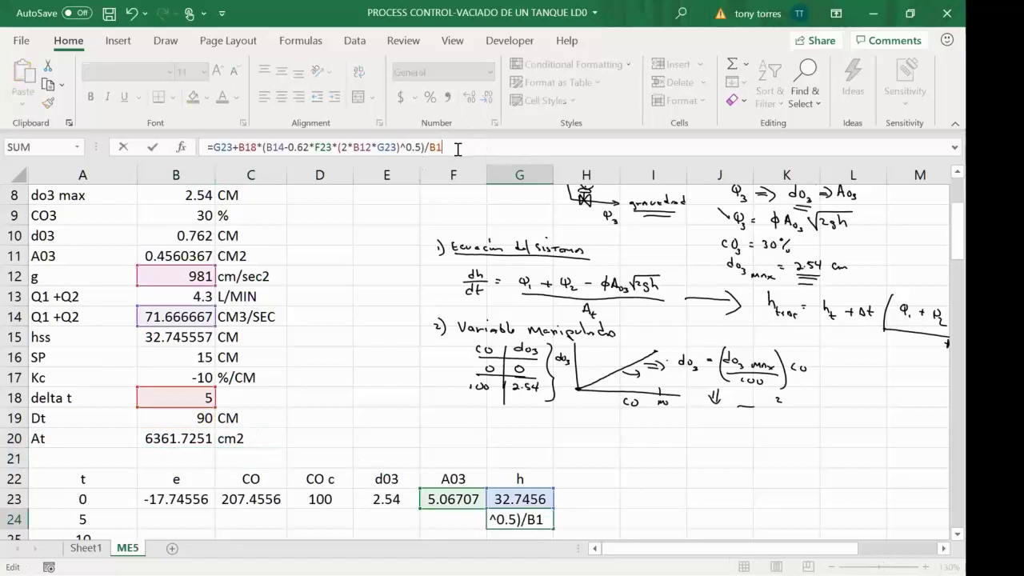
key(BackSpace)
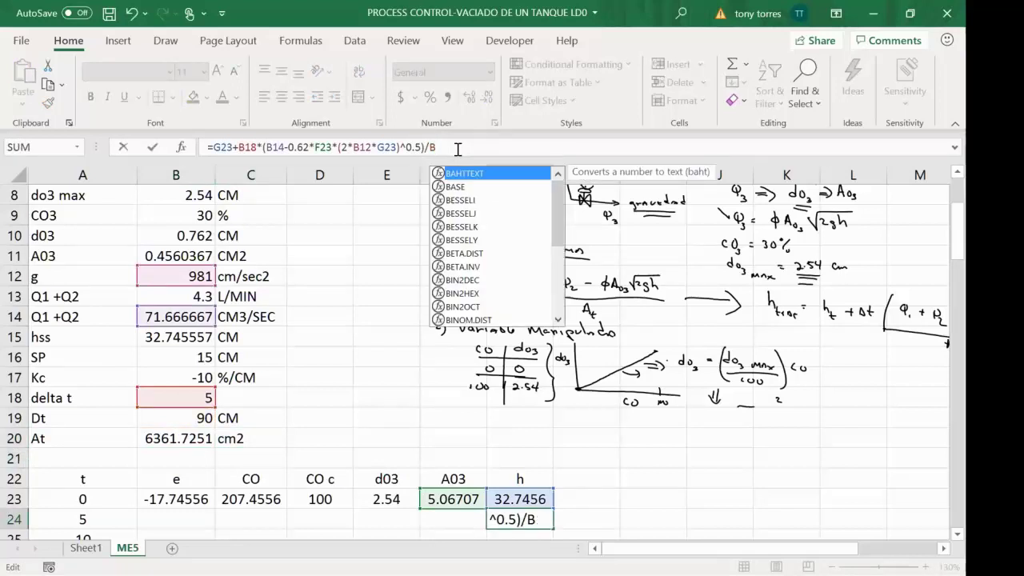
key(BackSpace)
click(182, 440)
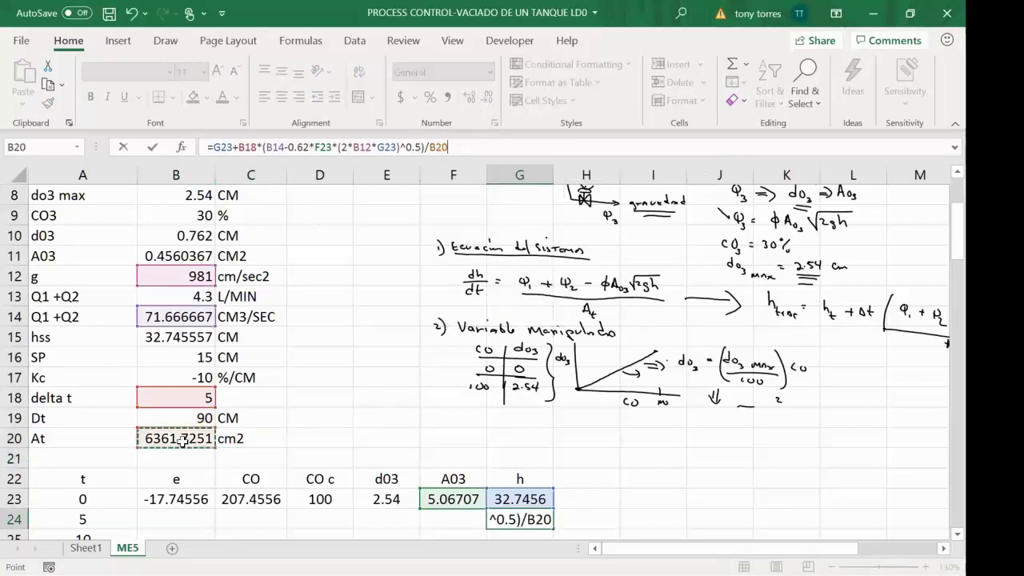
click(435, 147)
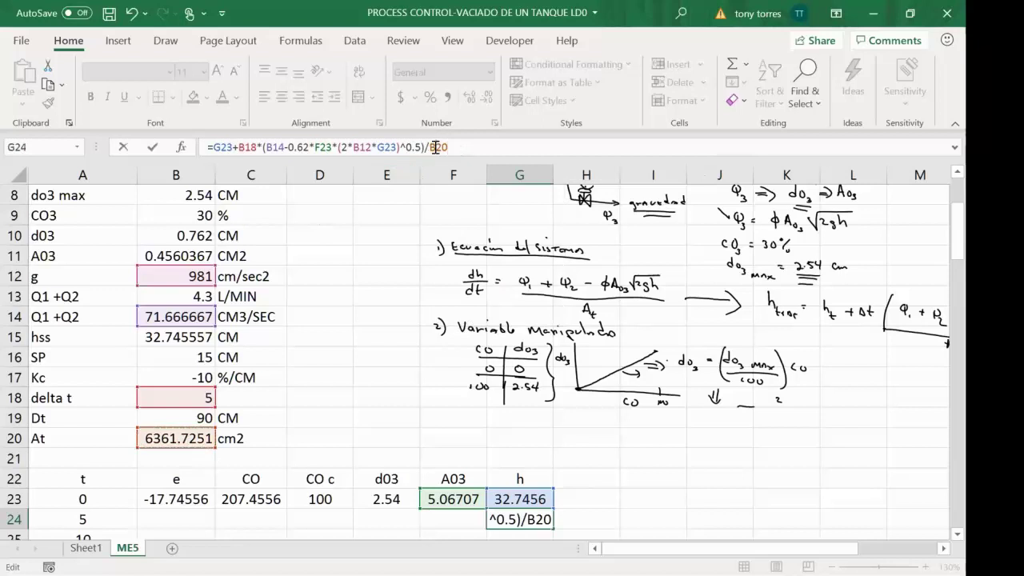
text($)
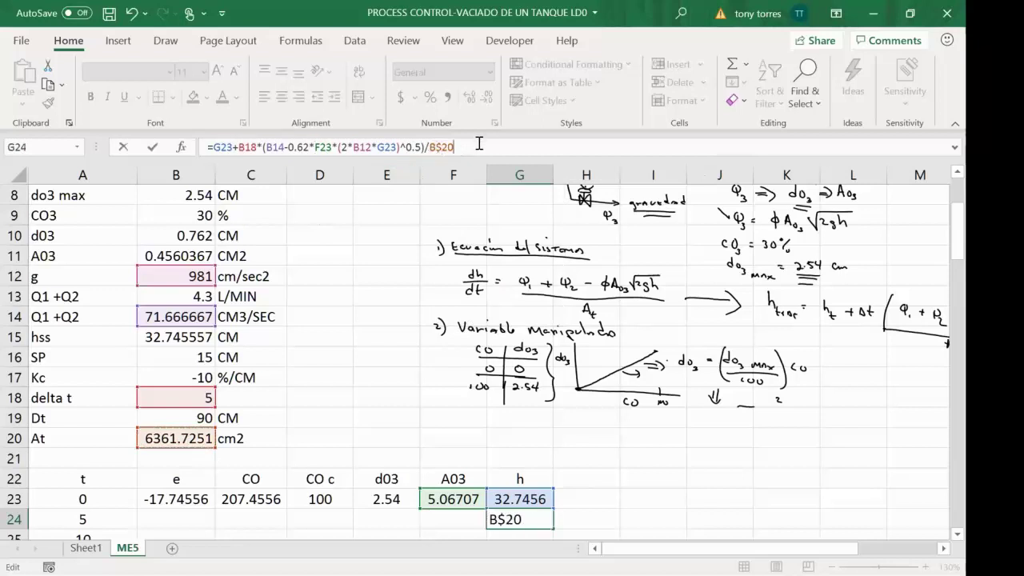
key(Return)
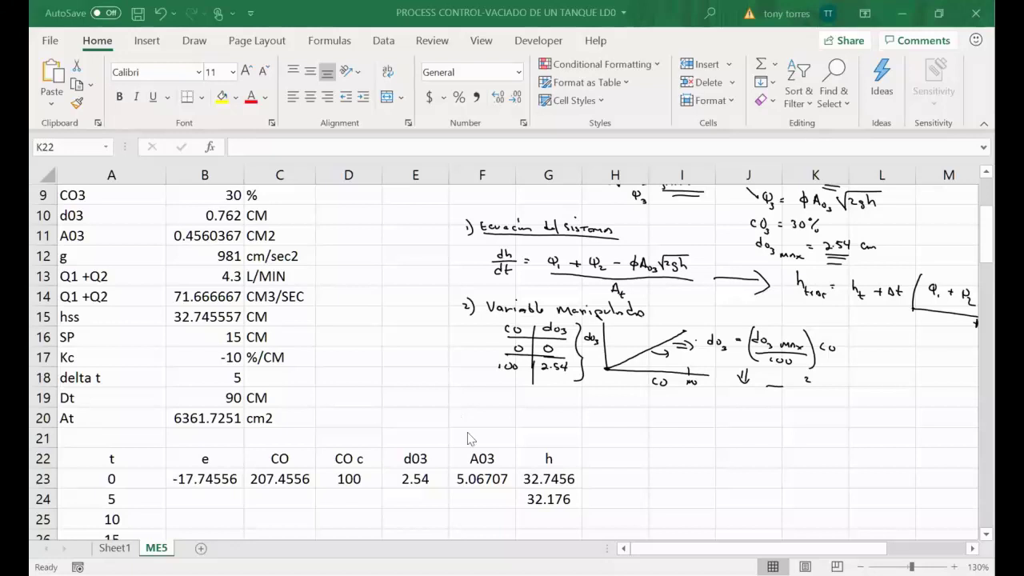
Step: Lock G24's B18, B14 and B12 references to their rows, giving h 32.176
click(542, 501)
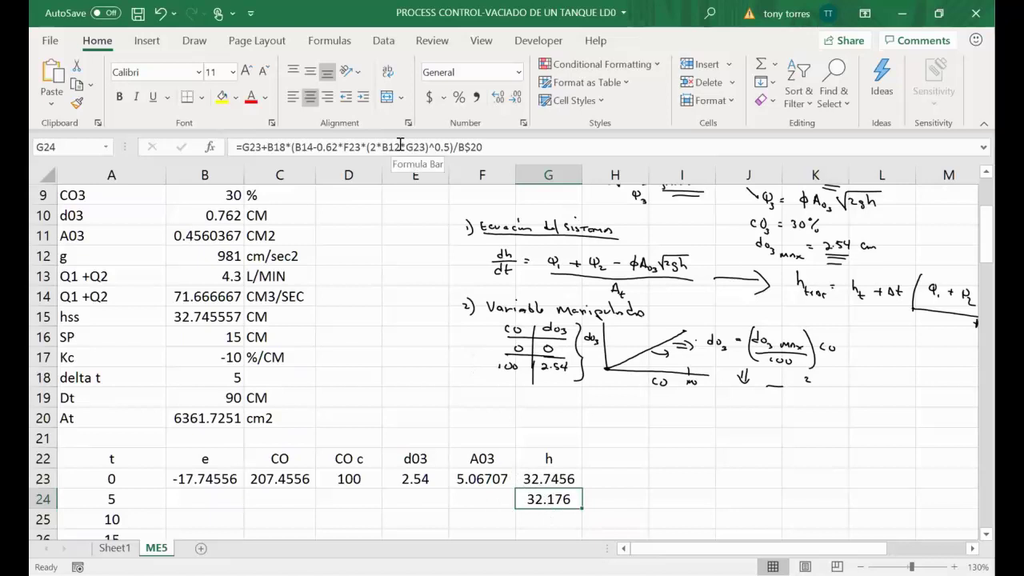
double_click(541, 498)
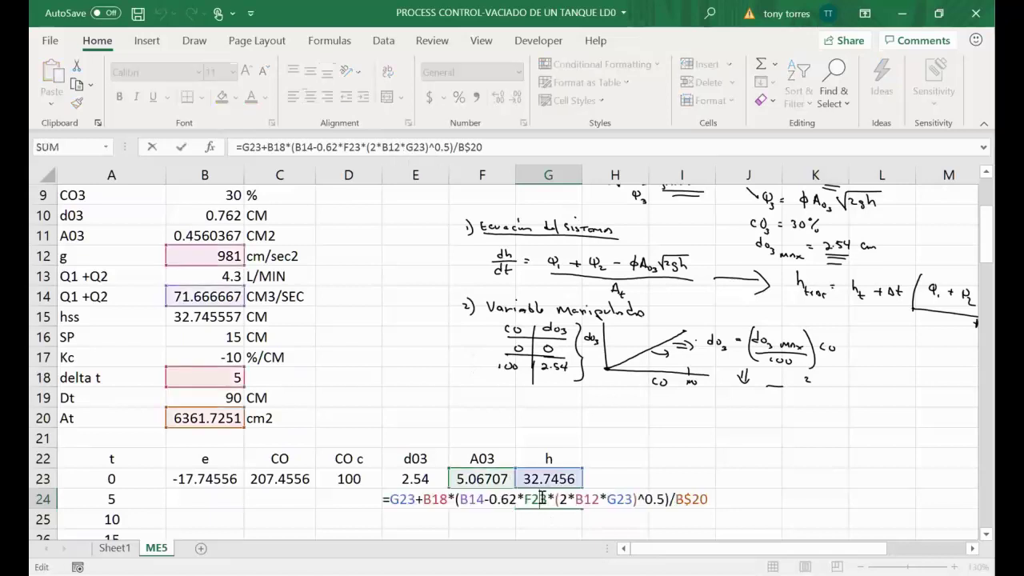
click(273, 148)
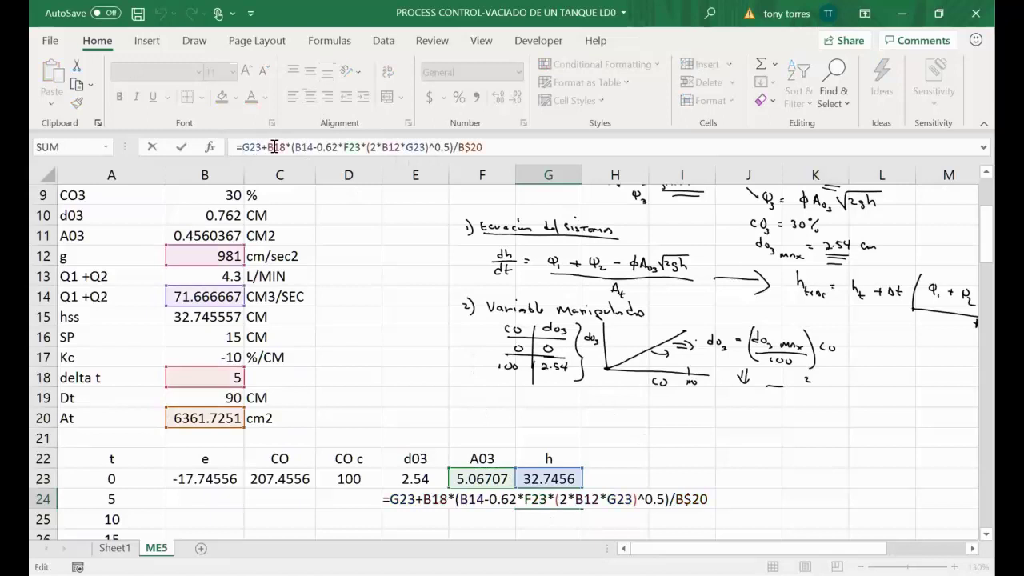
text($)
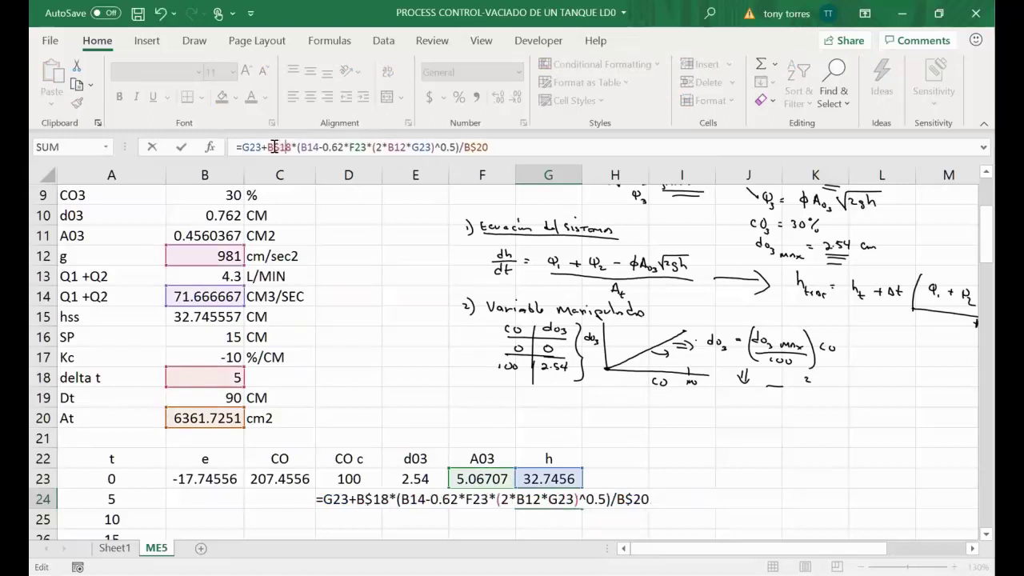
text($)
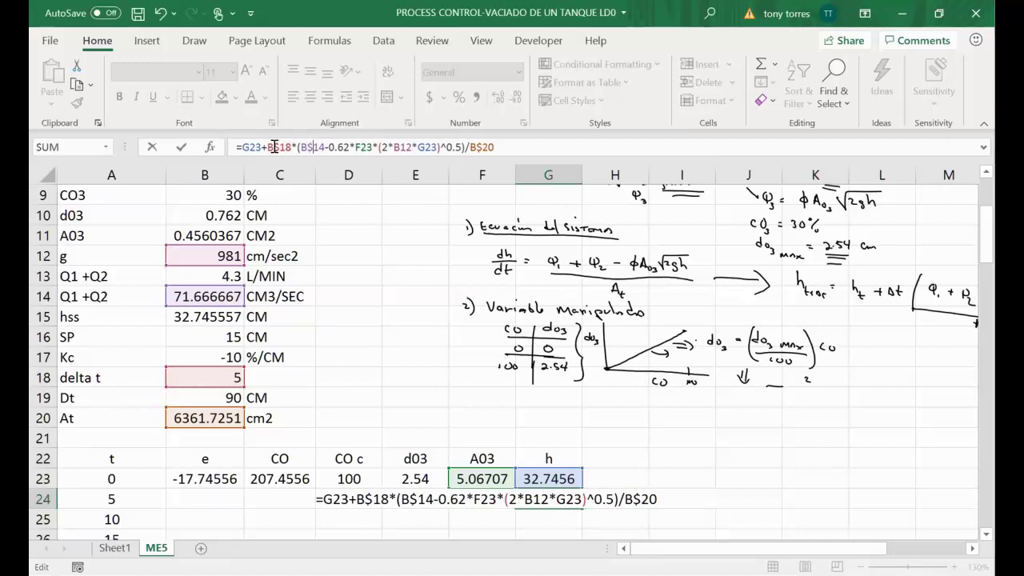
key(Right)
key(Right)
key(Right)
key(Right)
key(Right)
key(Right)
key(Right)
key(Right)
key(Right)
key(Right)
text($)
key(Right)
key(Right)
key(Right)
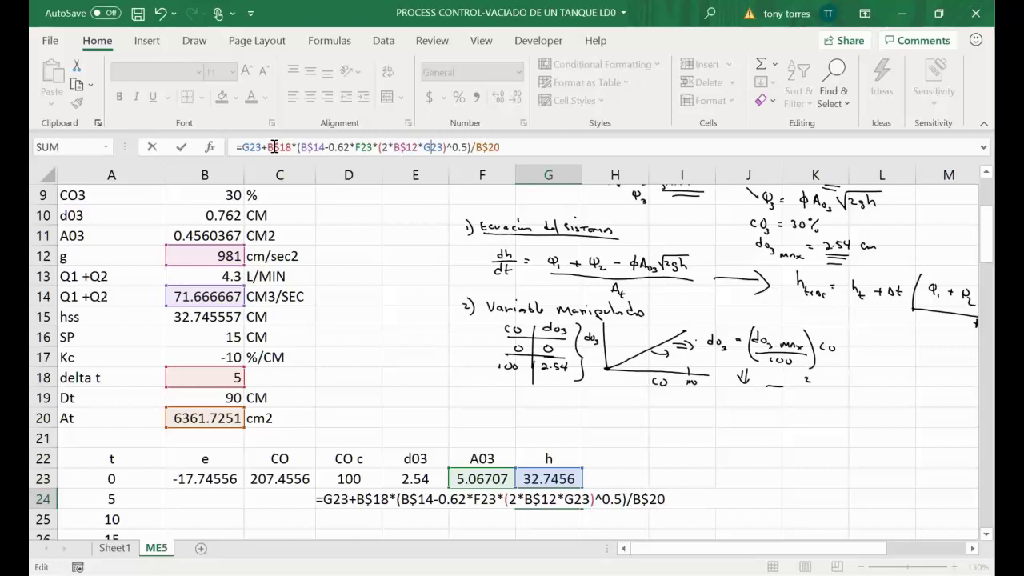
key(Right)
key(Right)
key(Right)
key(Return)
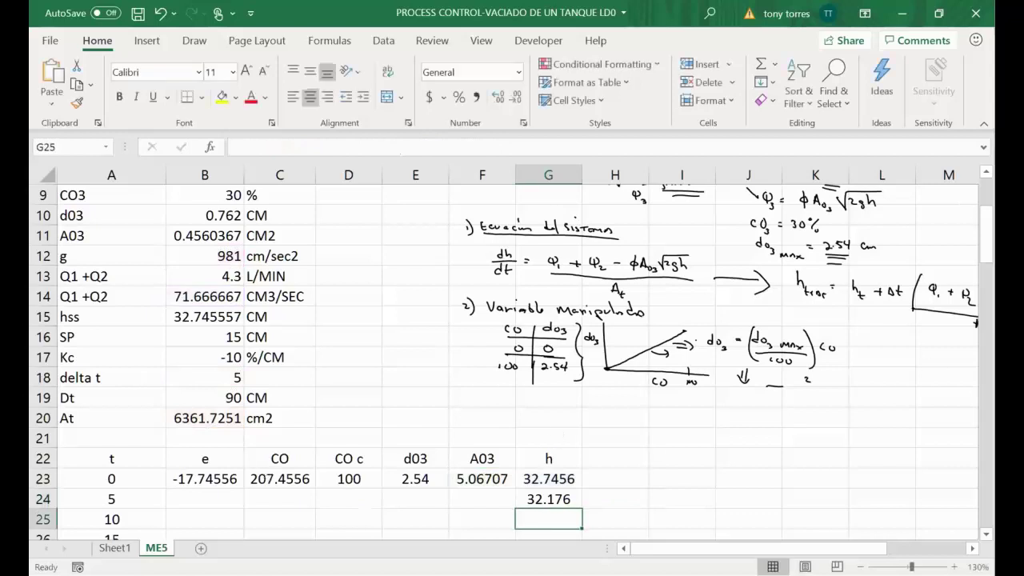
Step: Fill the e formula in B23 down to B24
scroll(227, 420, down, 1)
click(227, 420)
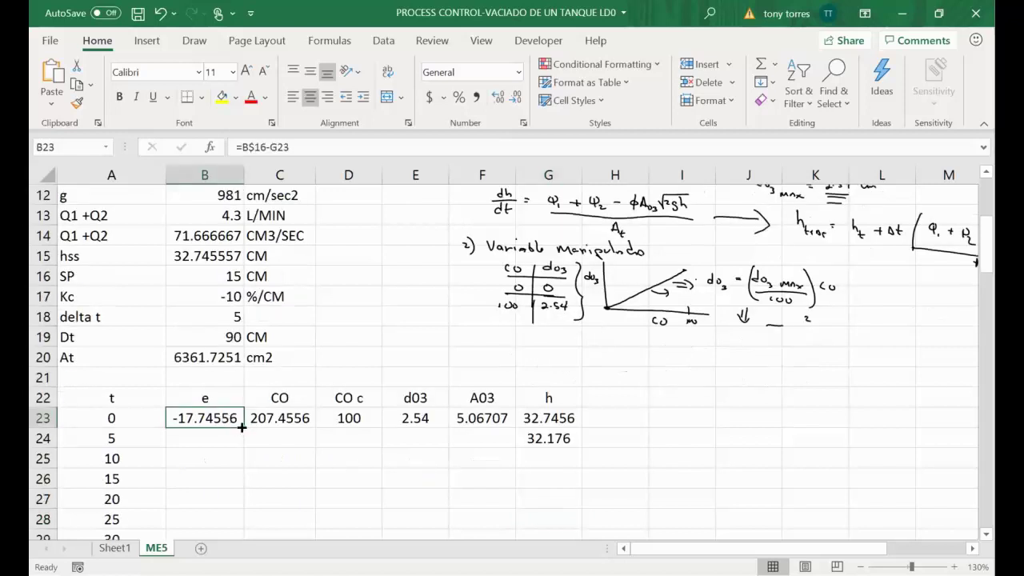
drag(243, 427, 244, 449)
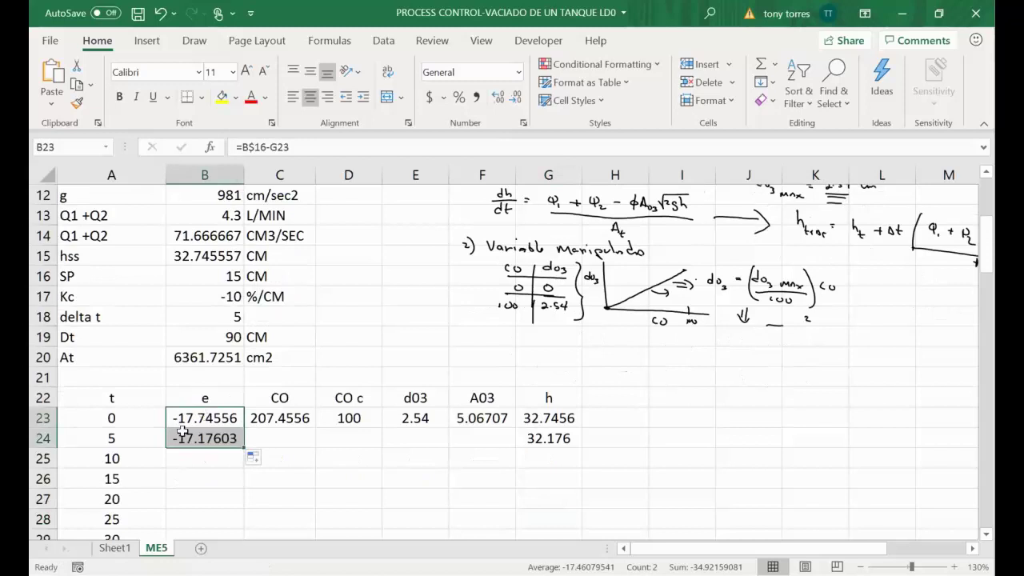
key(shift+Up)
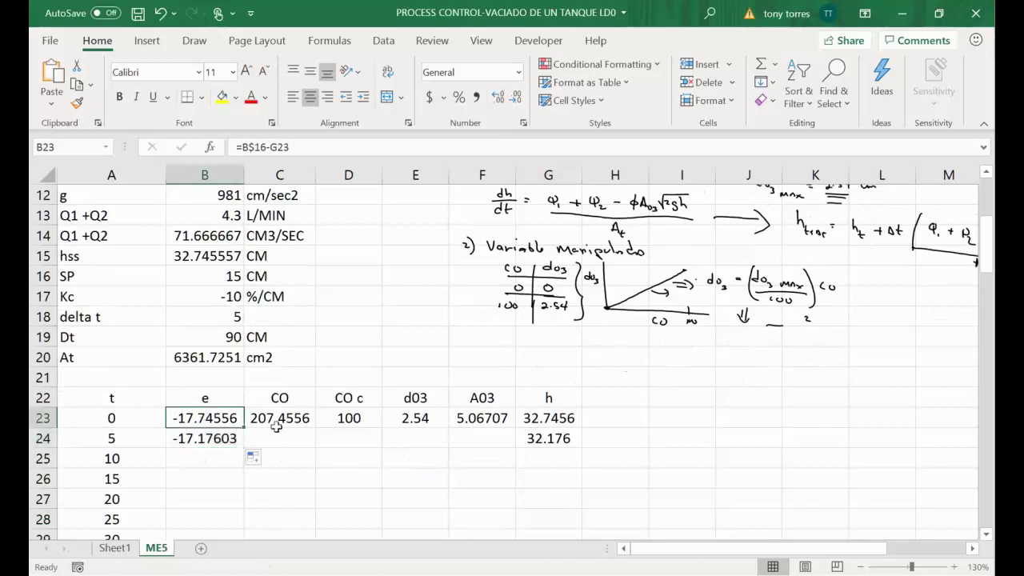
Step: Anchor Kc in C23 as =B$9+B$17*B23 and fill it to C24, giving 201.7603
click(290, 418)
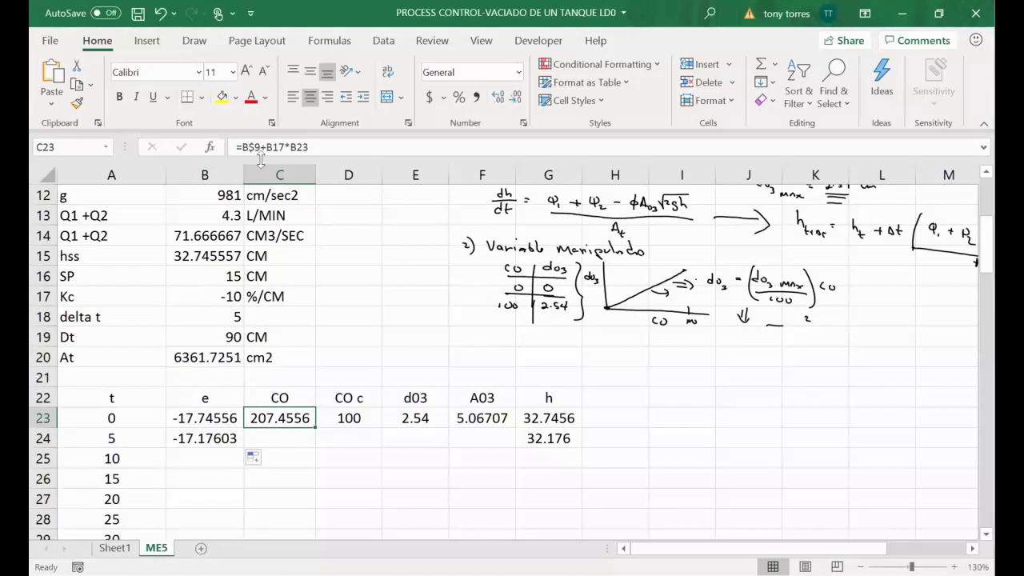
click(272, 148)
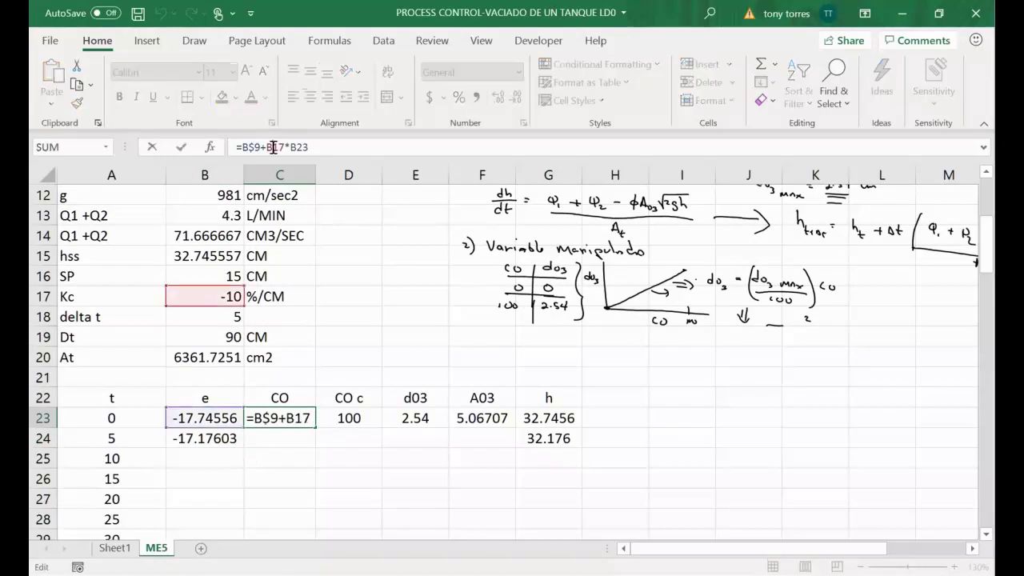
text($)
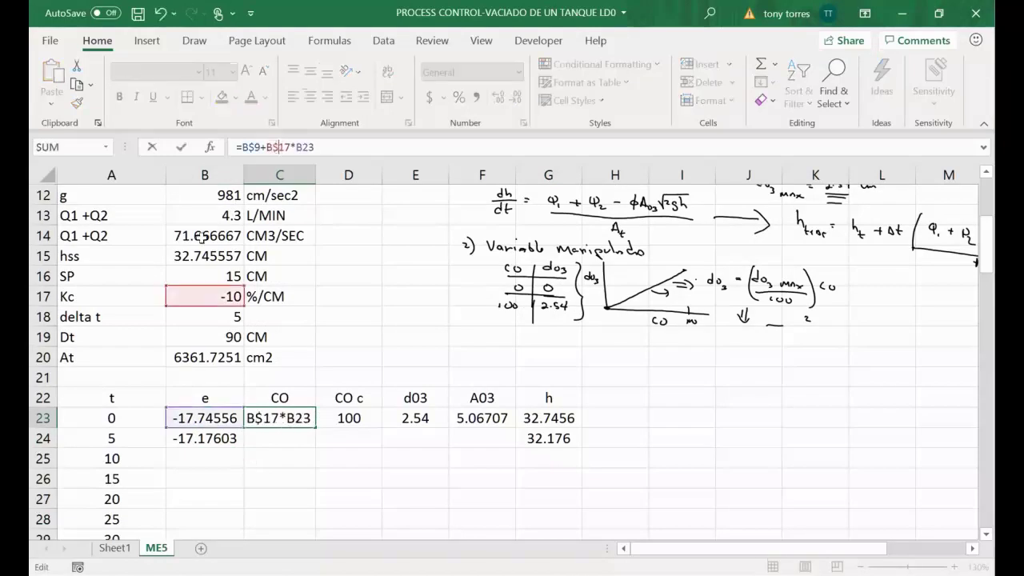
key(Return)
click(296, 417)
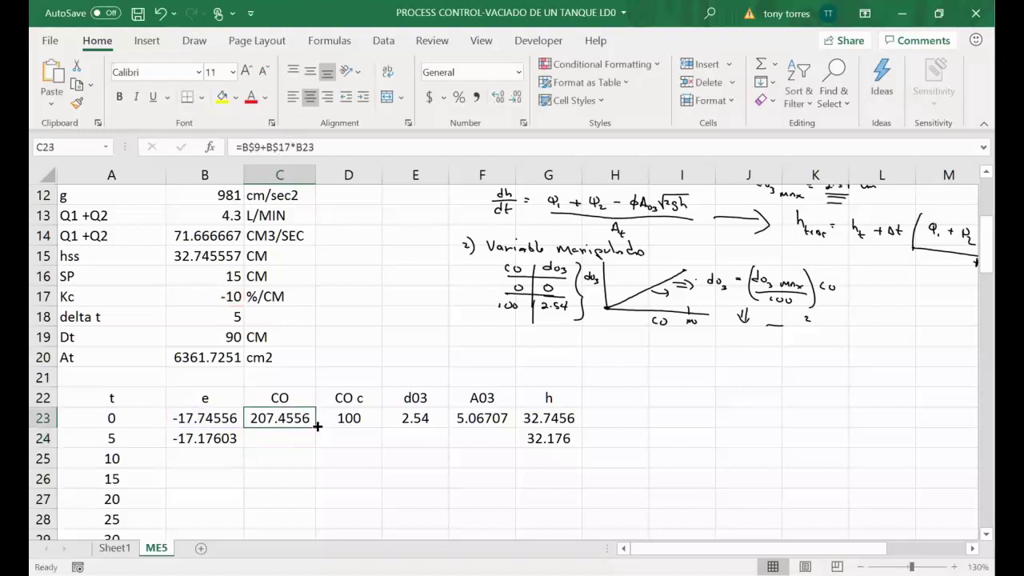
drag(315, 427, 313, 444)
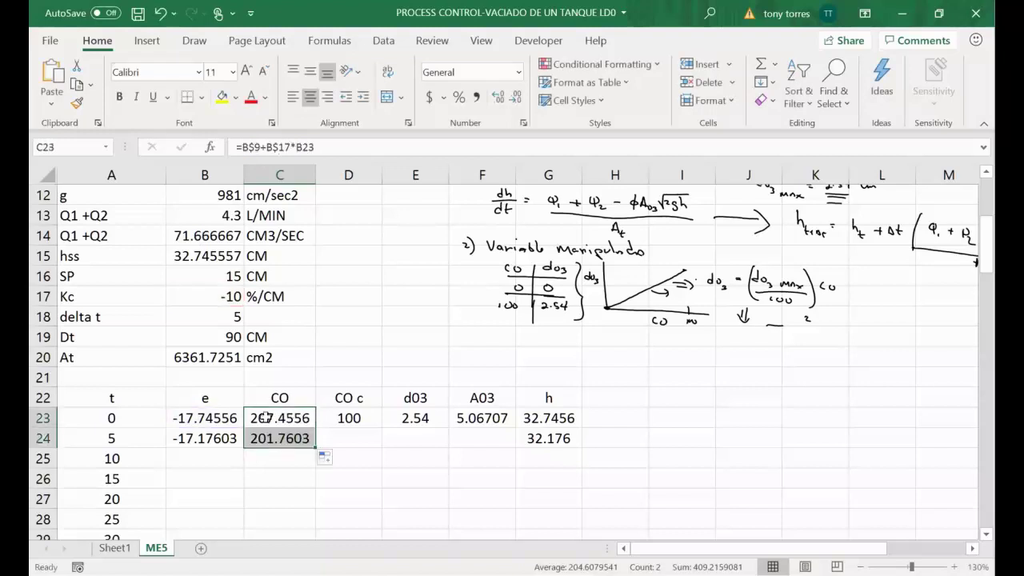
click(353, 417)
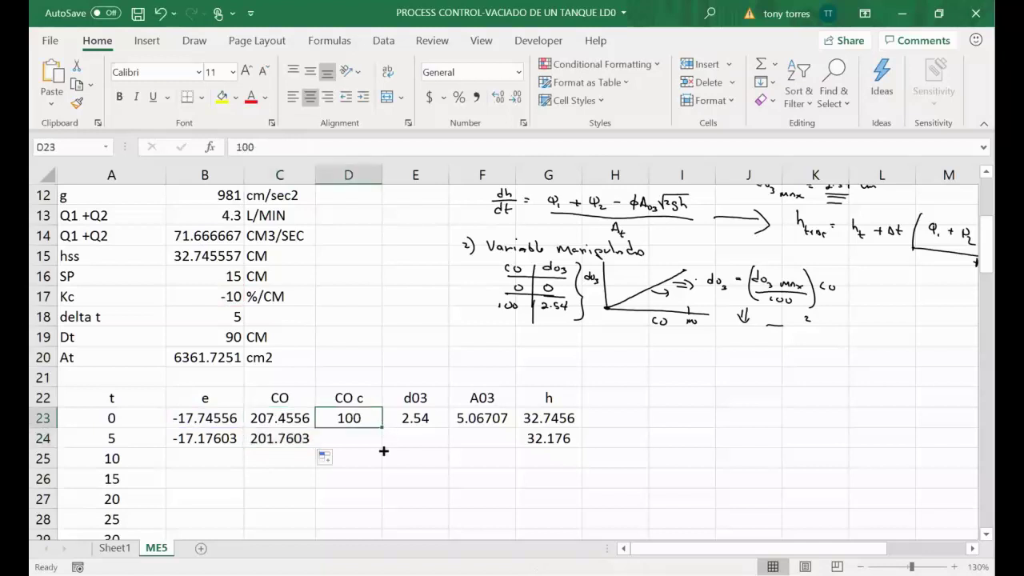
Step: Copy CO c 100 to D24 and fill row-locked d03 =B$8*D23/100 from E23 to E24 (2.54)
double_click(382, 428)
click(416, 418)
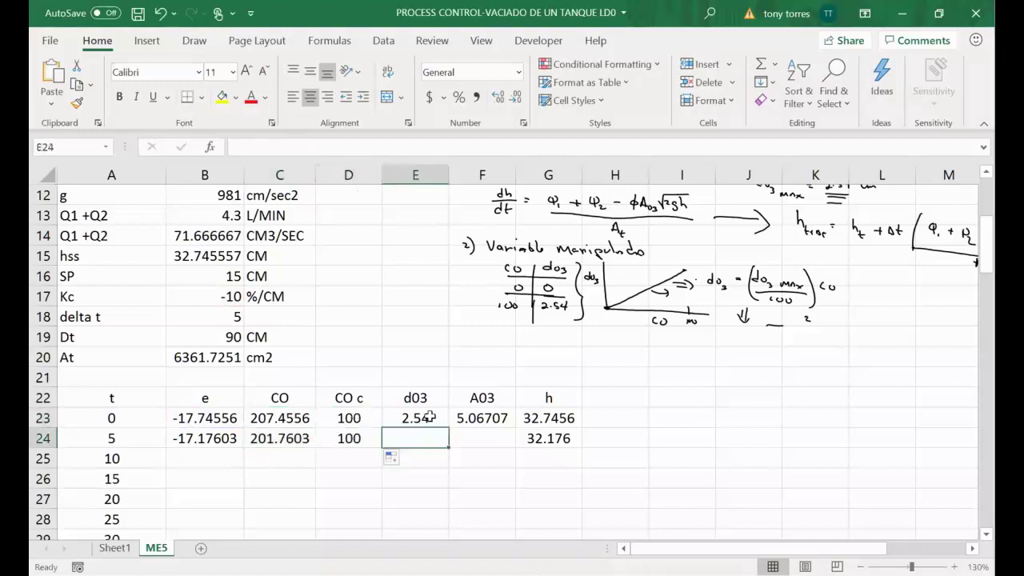
drag(447, 427, 416, 450)
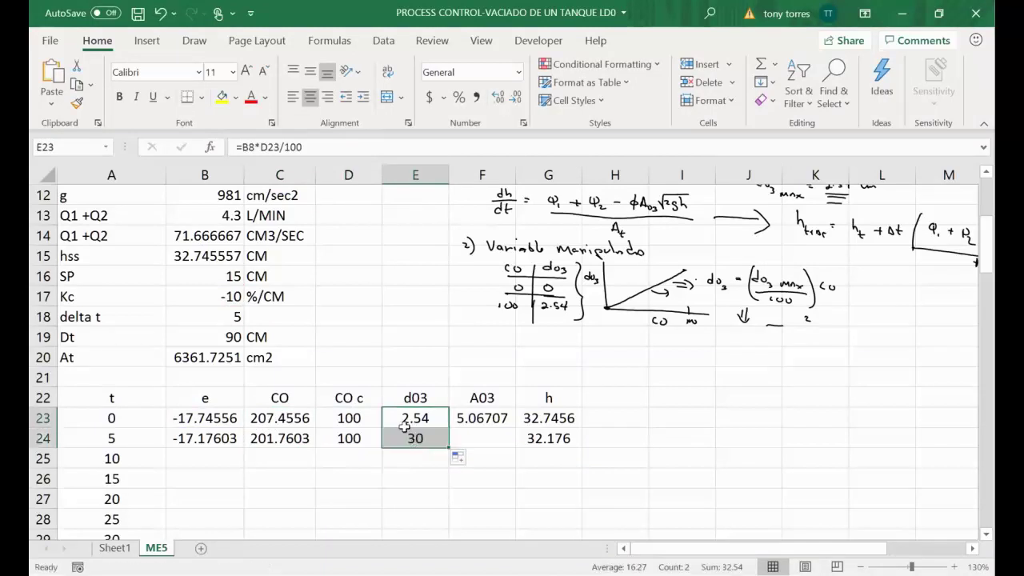
click(406, 421)
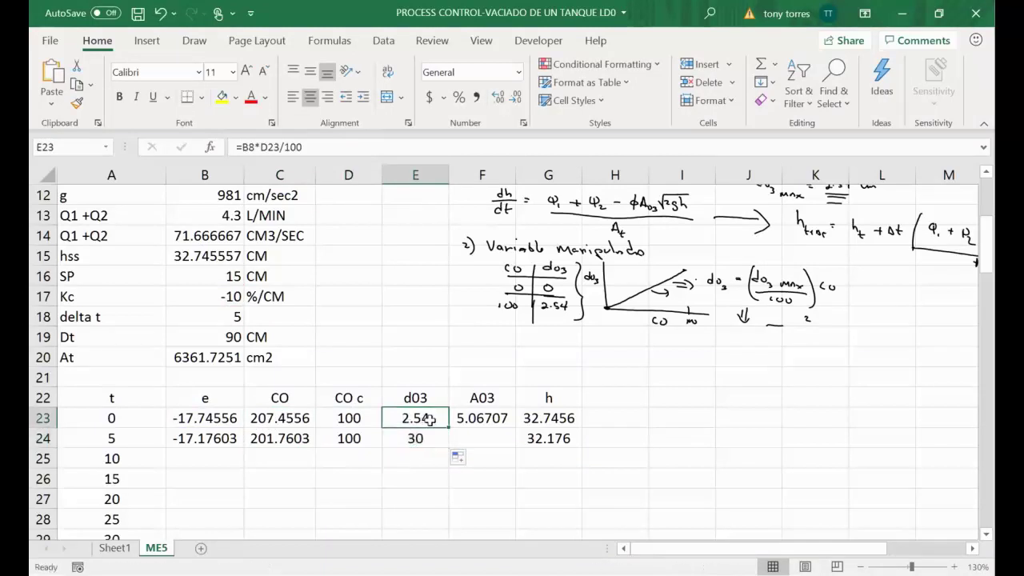
click(250, 149)
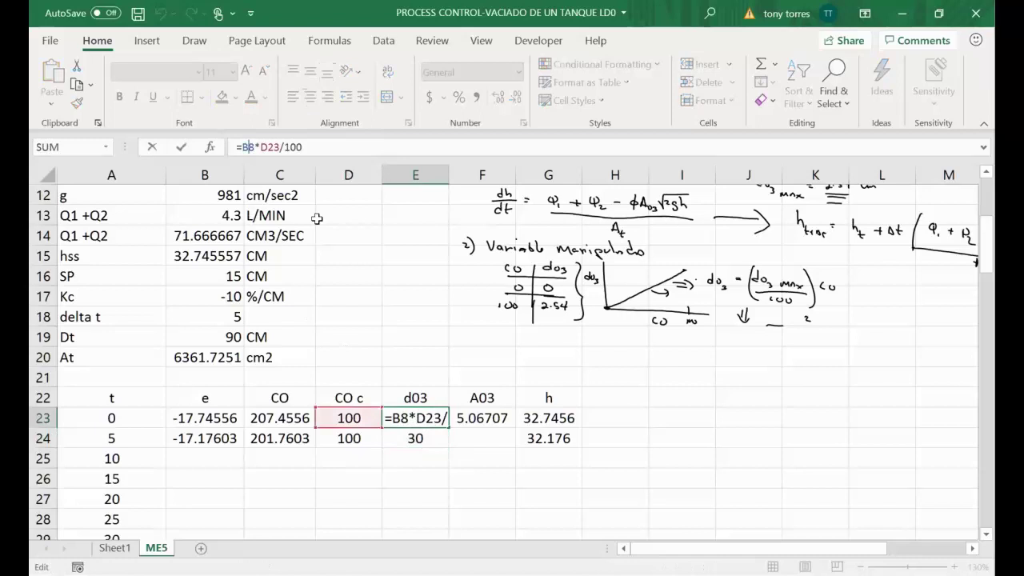
text($)
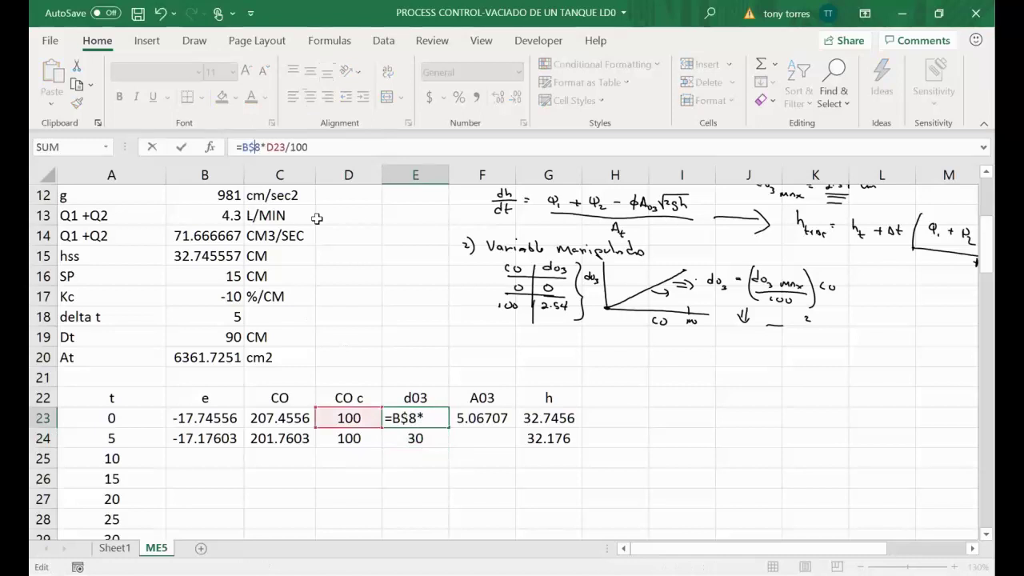
key(Return)
click(412, 418)
drag(449, 427, 448, 446)
Step: Fill the A03 formula from F23 down to F24
click(496, 418)
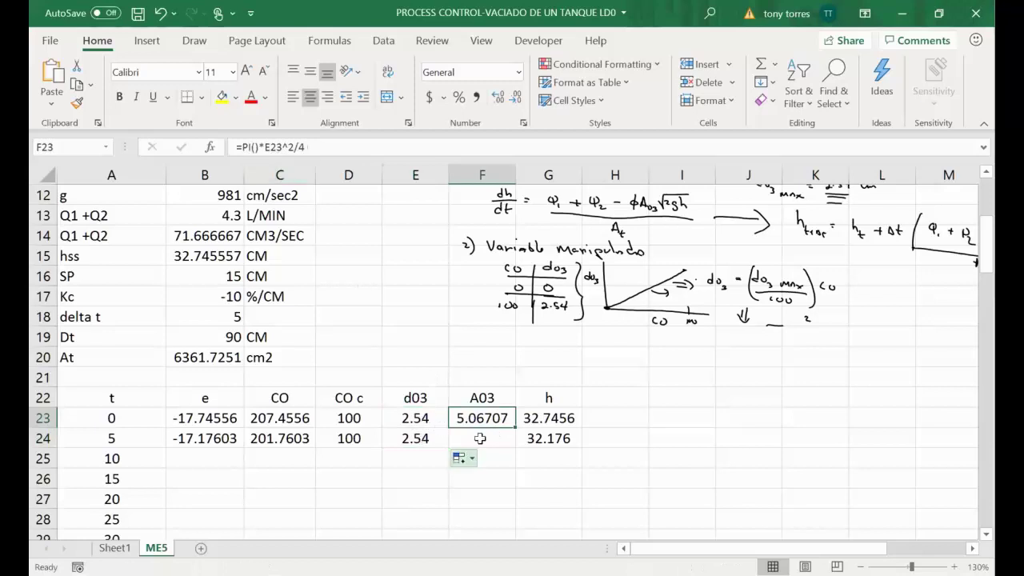
drag(516, 428, 511, 455)
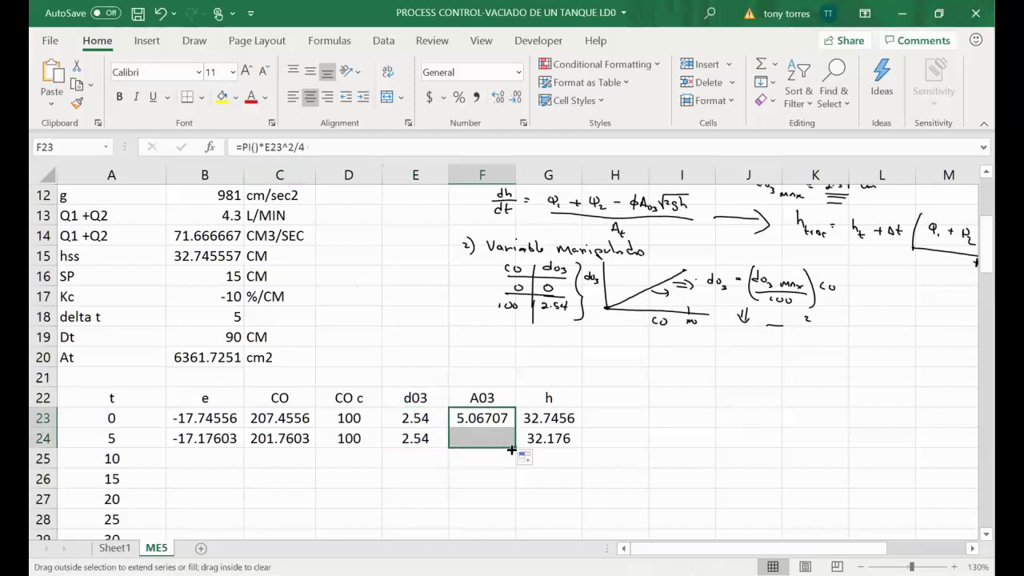
click(451, 500)
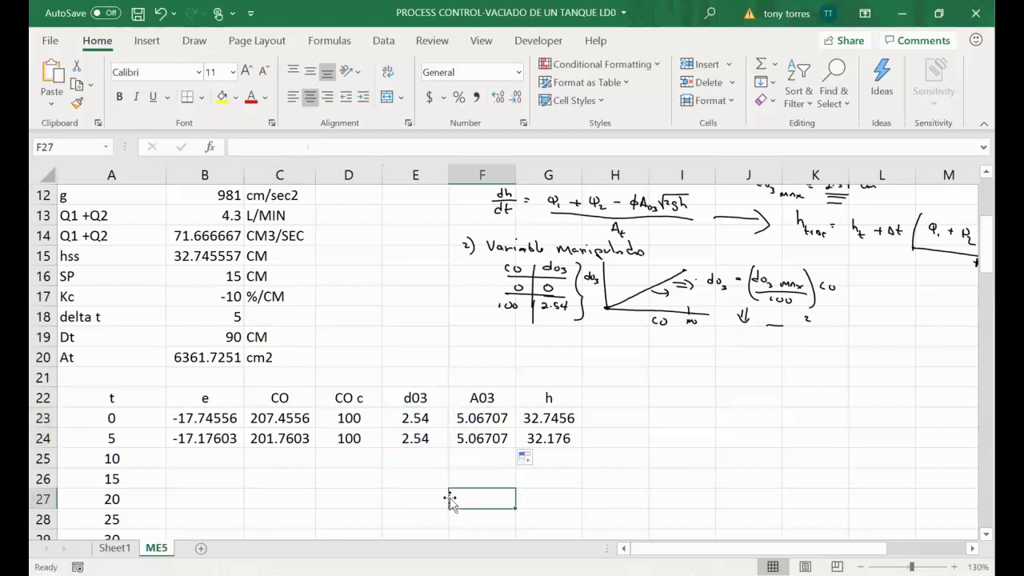
click(118, 439)
key(Right)
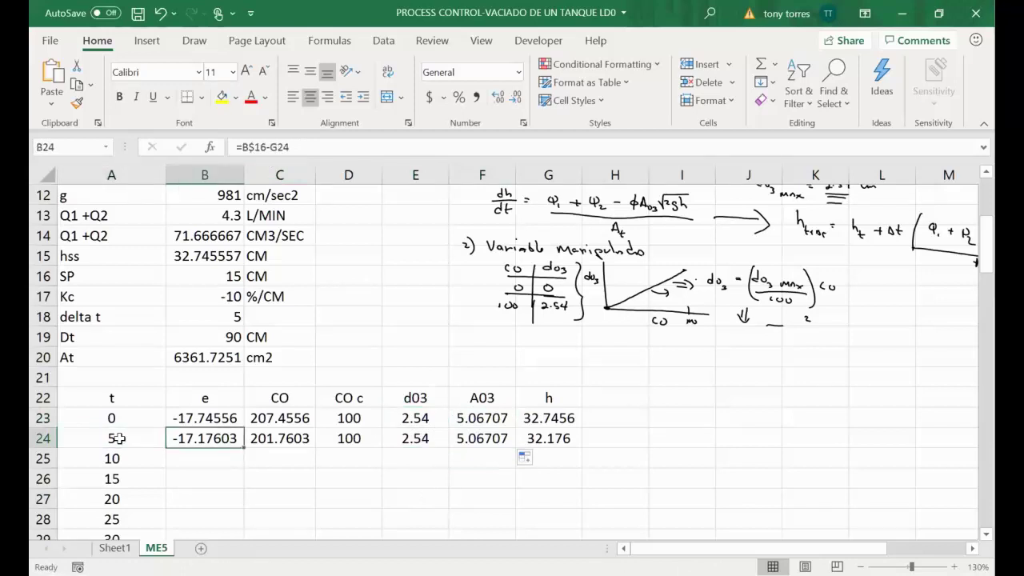
key(Right)
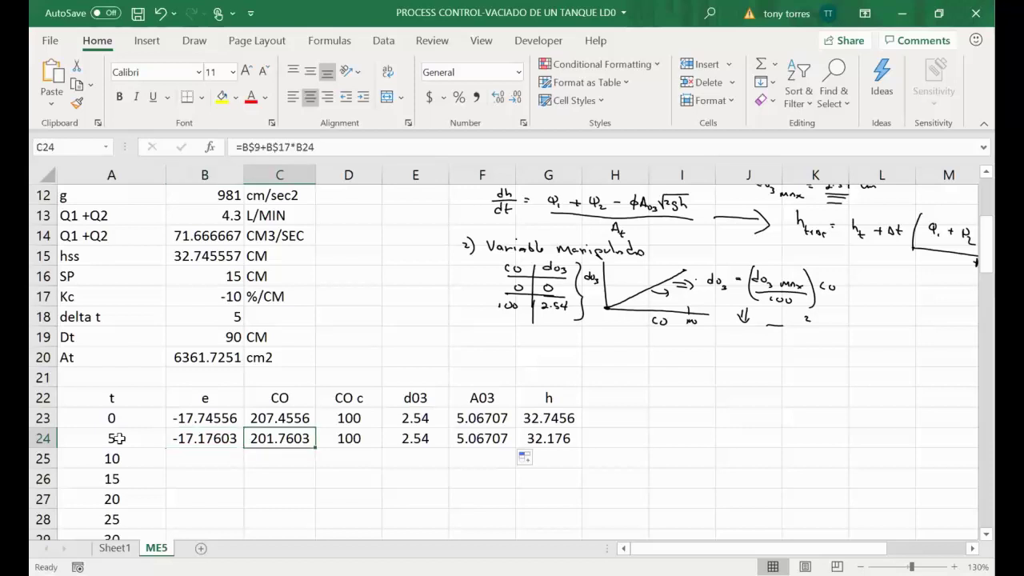
key(Right)
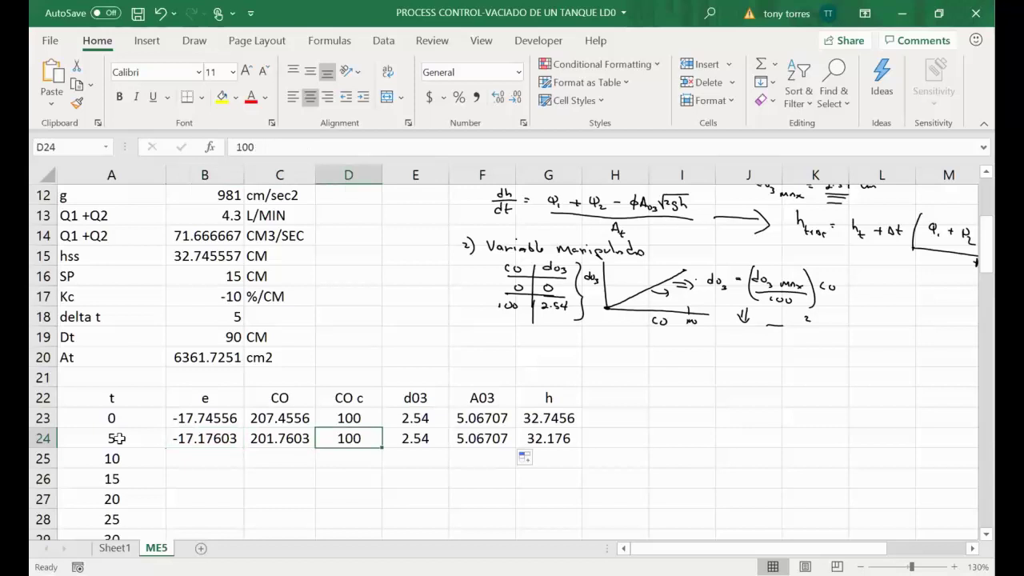
key(Right)
key(Right)
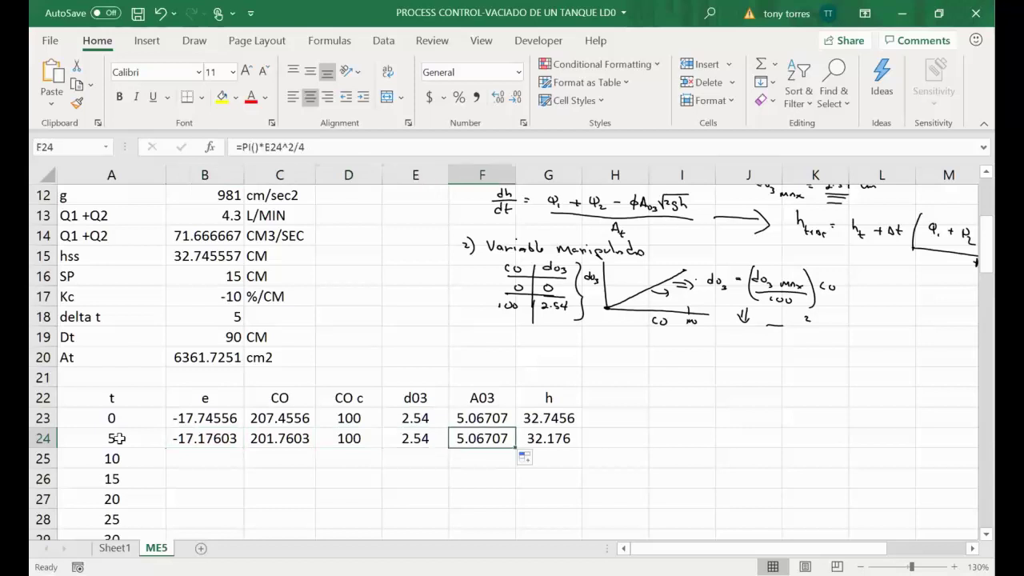
key(Right)
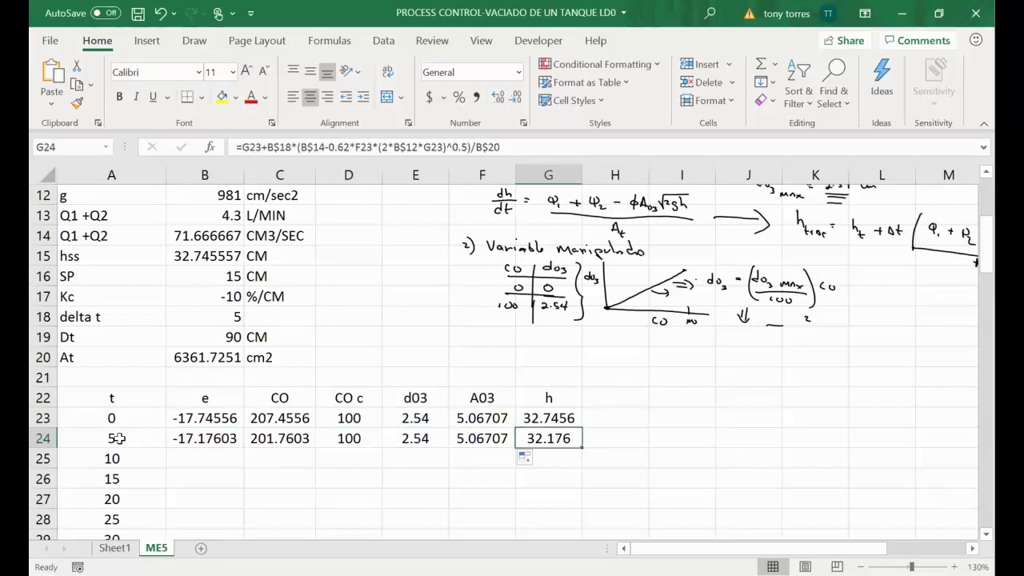
click(184, 484)
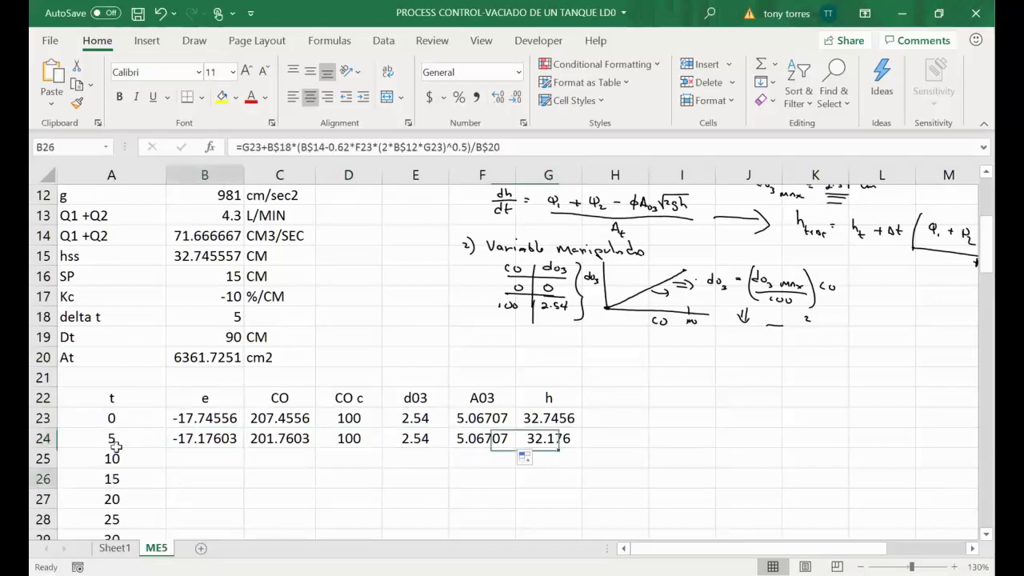
mouse_move(113, 446)
mouse_down()
mouse_move(500, 439)
mouse_move(585, 449)
mouse_up()
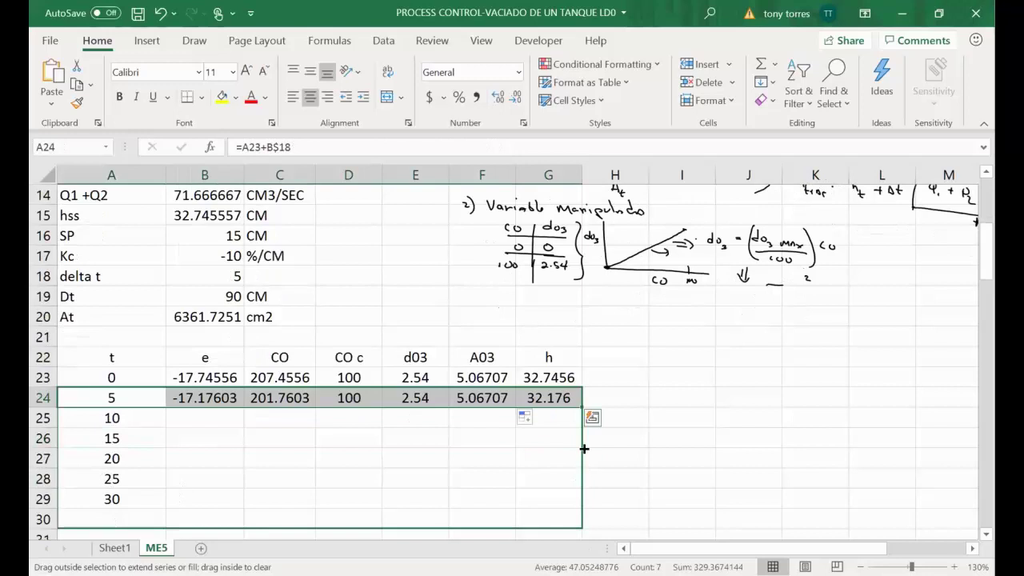
Step: Fill the t=5 row down to t=35 and copy CO c 100 down through D30
drag(584, 449, 584, 450)
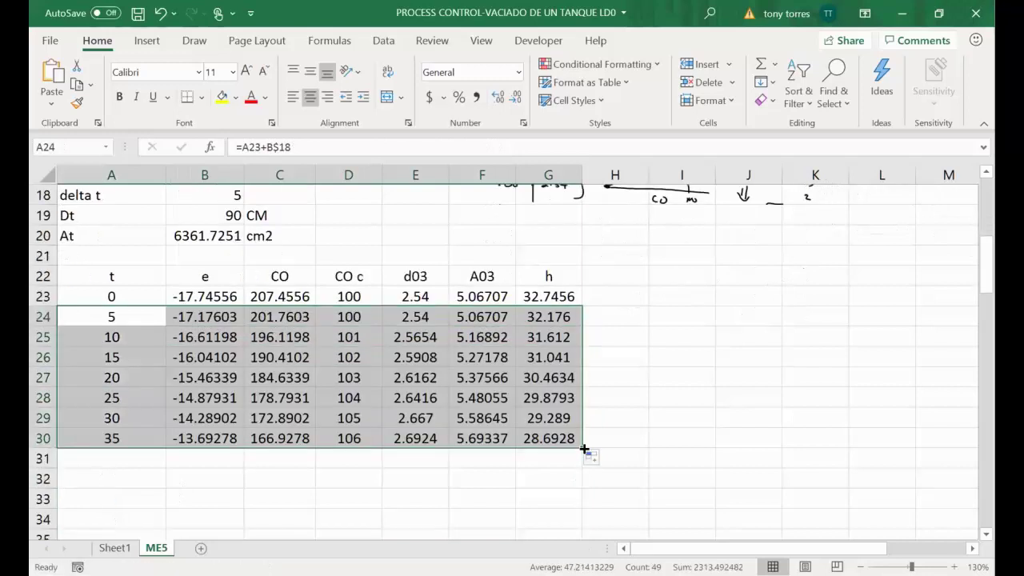
click(116, 441)
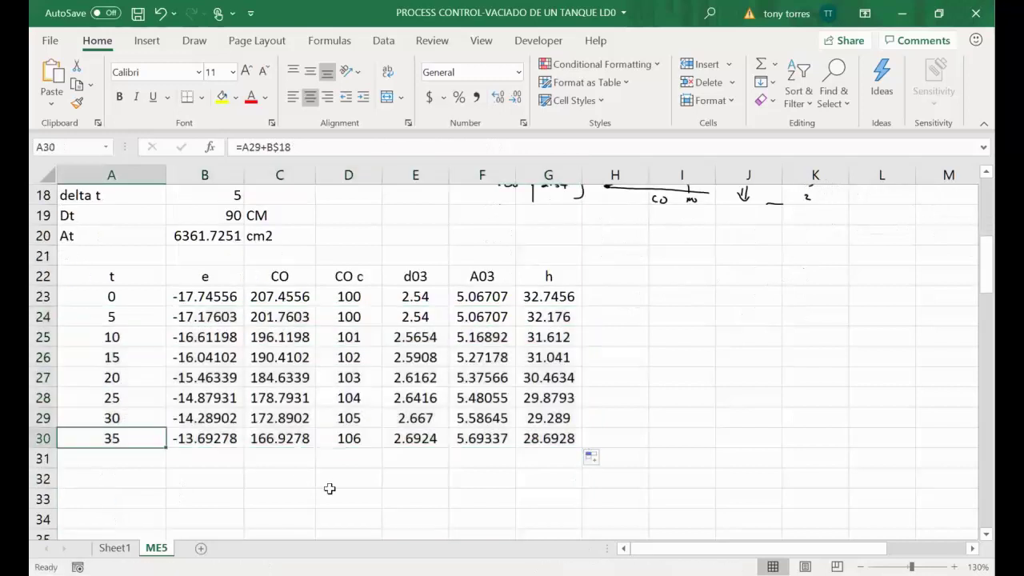
click(555, 444)
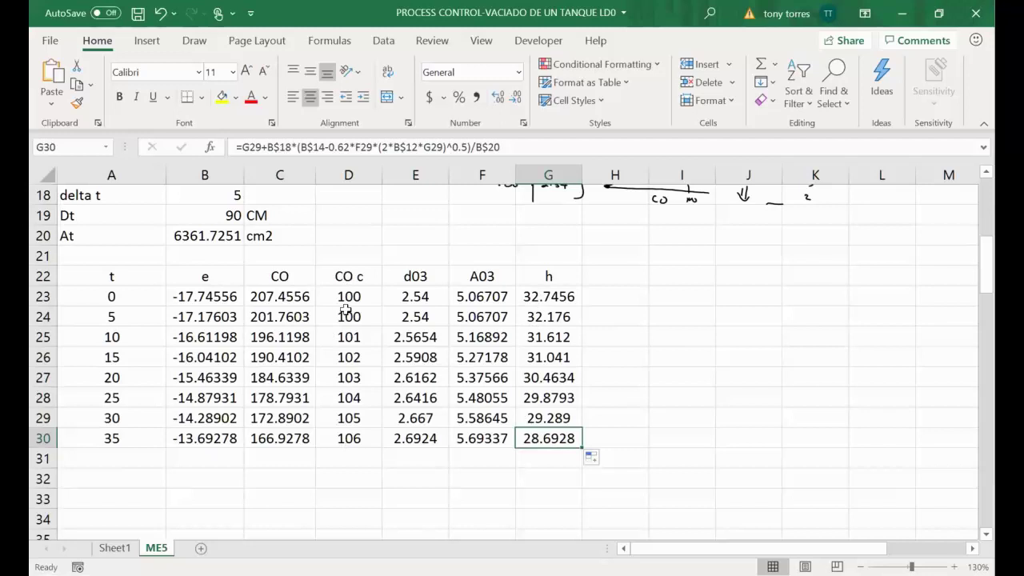
click(346, 315)
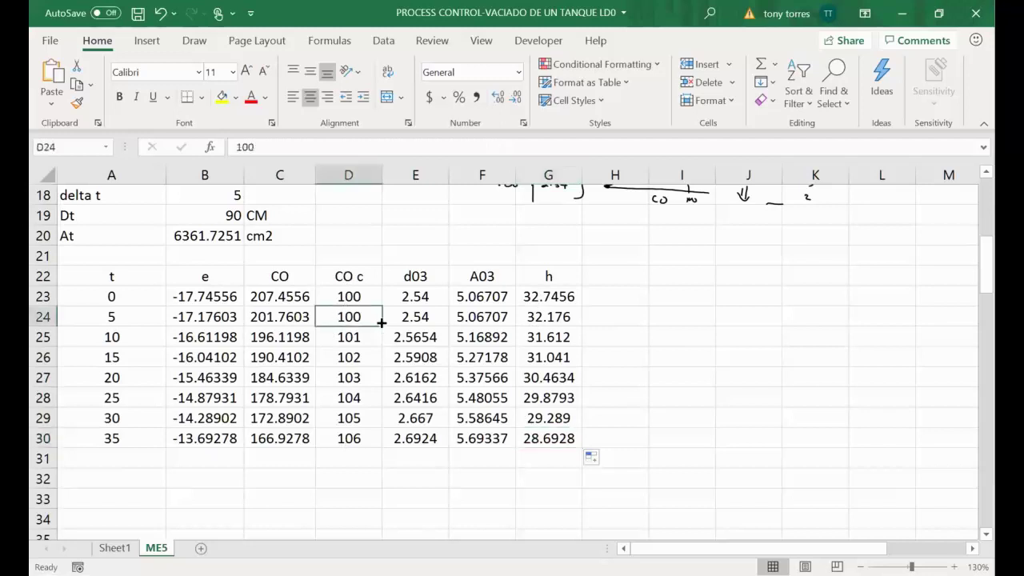
drag(382, 323, 383, 447)
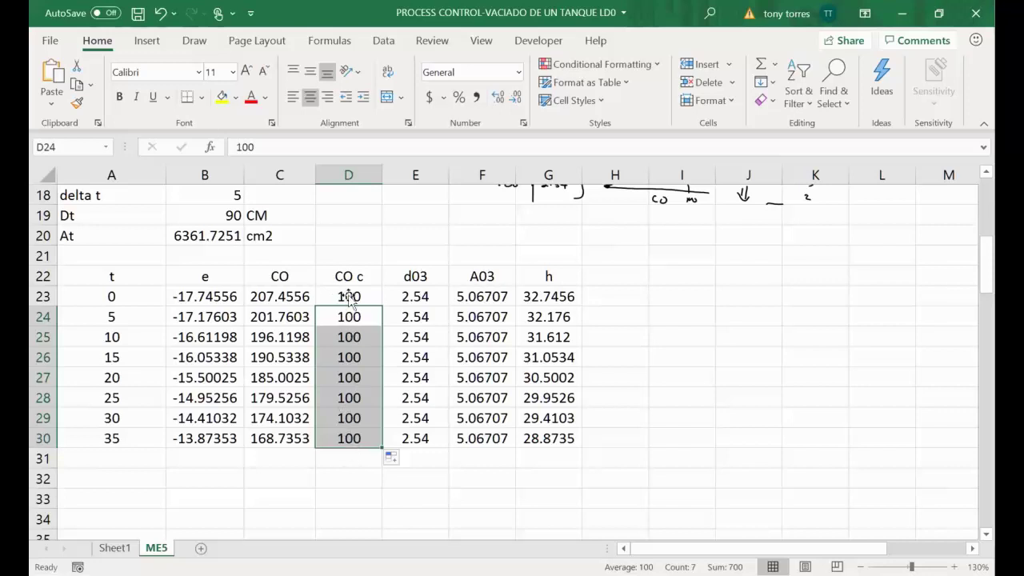
Step: Fill the t=35 row A30:G30 down to row 77 (t=270)
click(346, 478)
drag(111, 438, 544, 438)
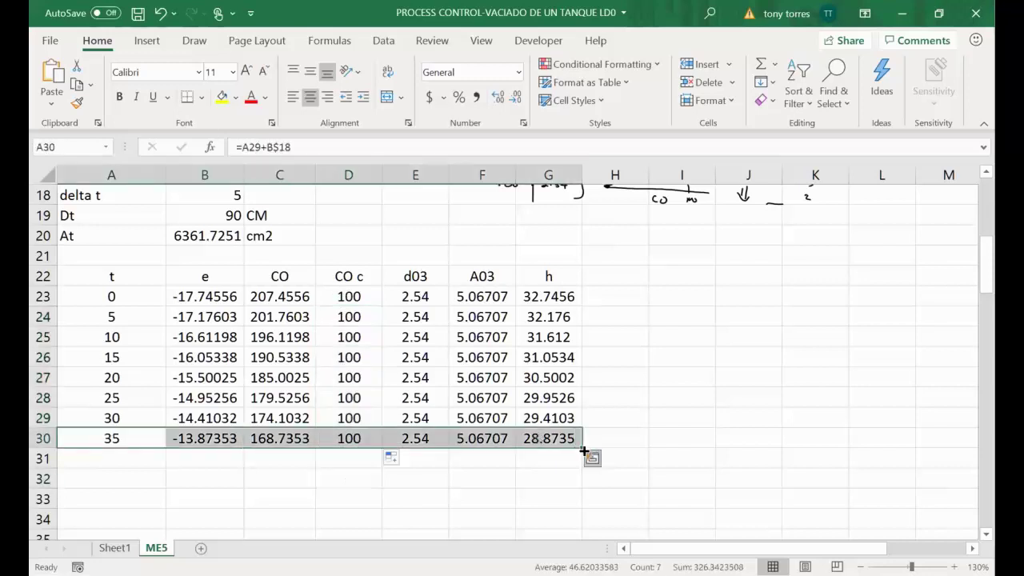
drag(583, 445, 583, 448)
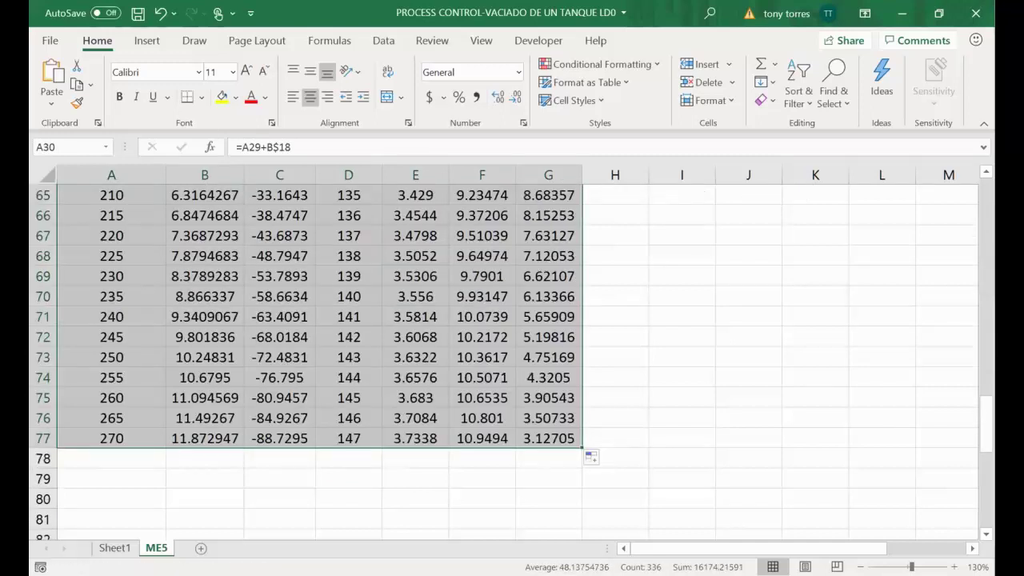
drag(987, 425, 986, 316)
scroll(448, 285, up, 2)
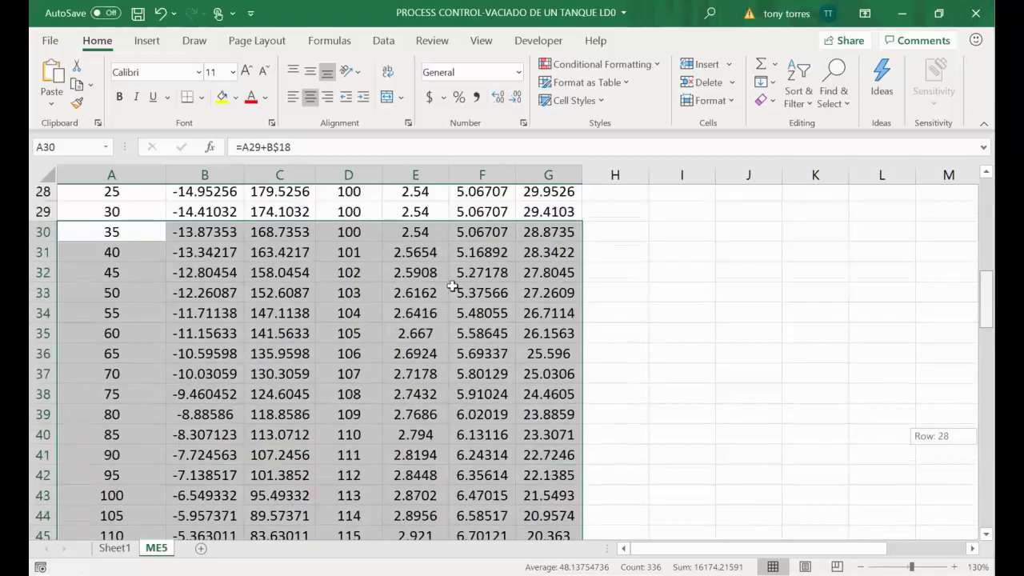
scroll(370, 277, up, 1)
Step: Fill CO c 100 down to row 77 and review the first d03 formula
click(381, 259)
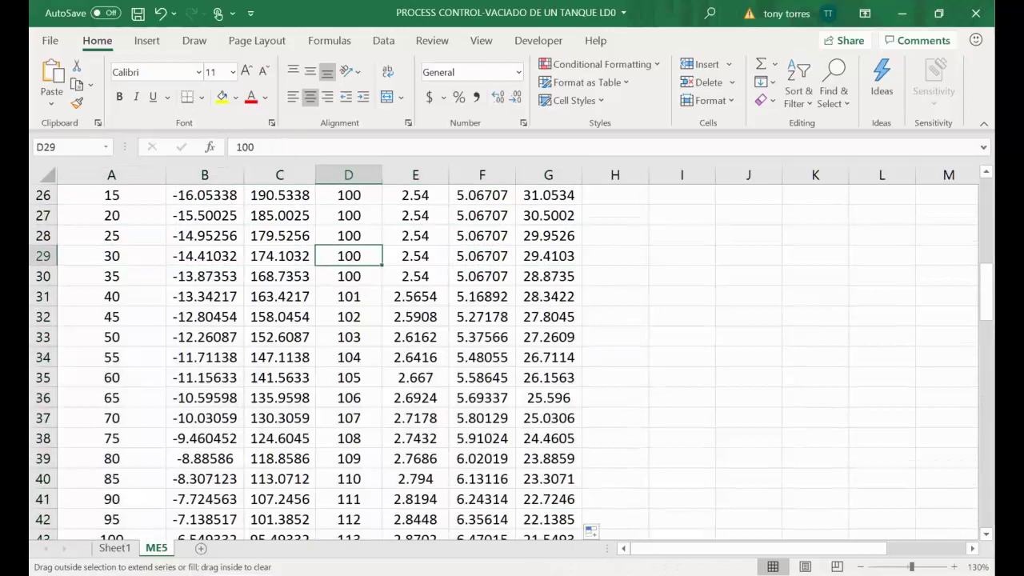
double_click(383, 265)
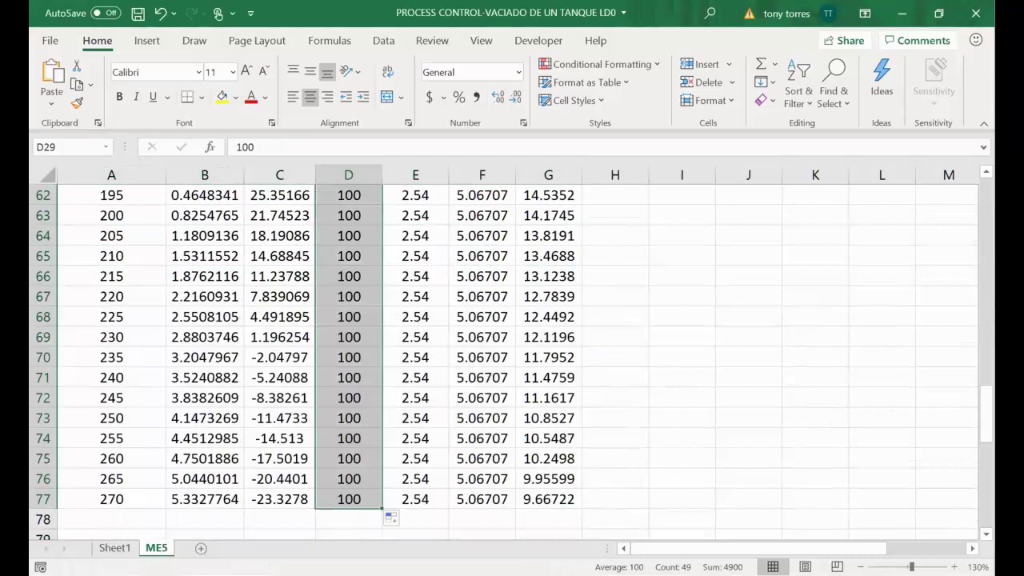
drag(986, 412, 986, 232)
scroll(497, 301, down, 2)
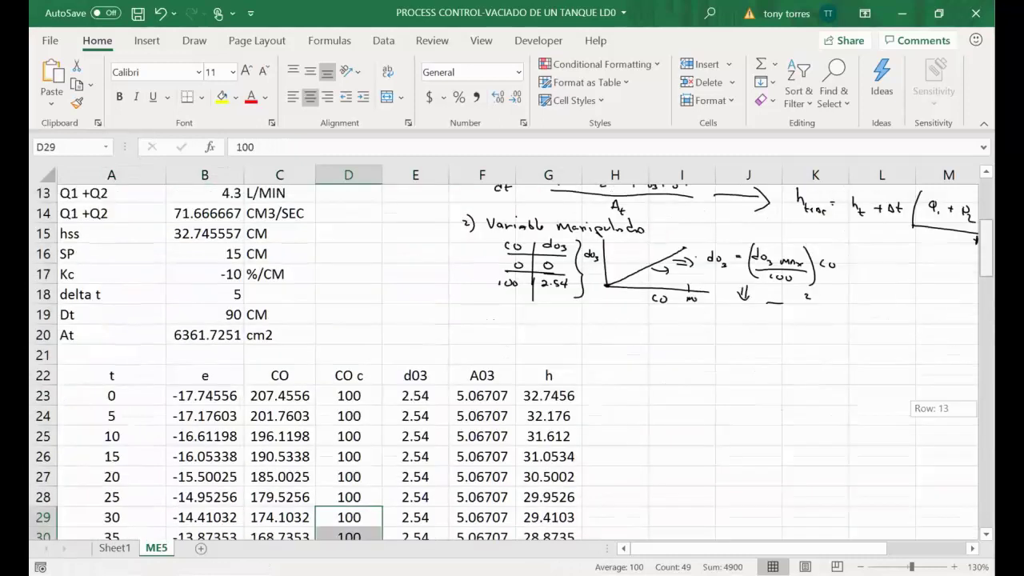
scroll(497, 301, down, 1)
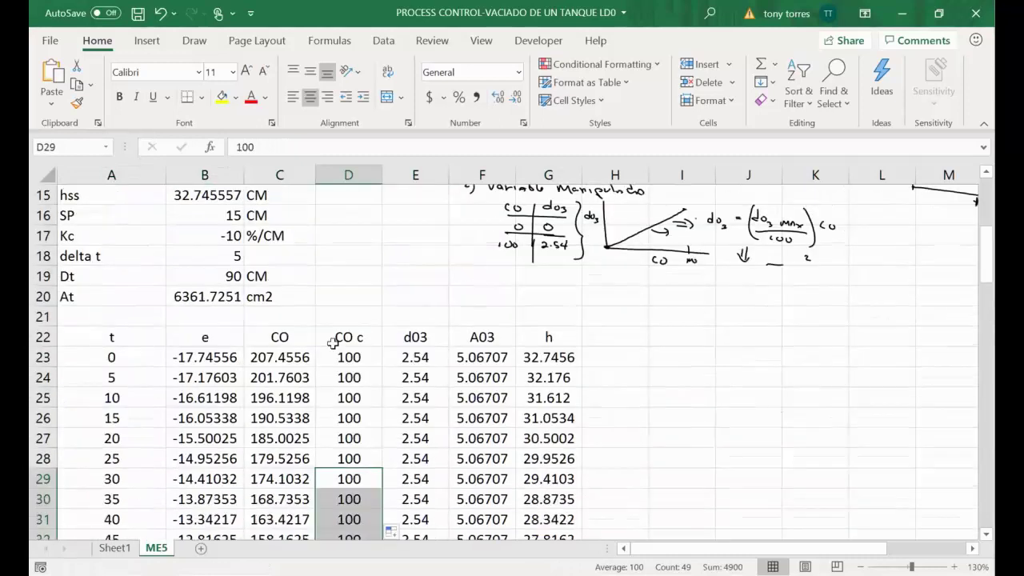
click(420, 336)
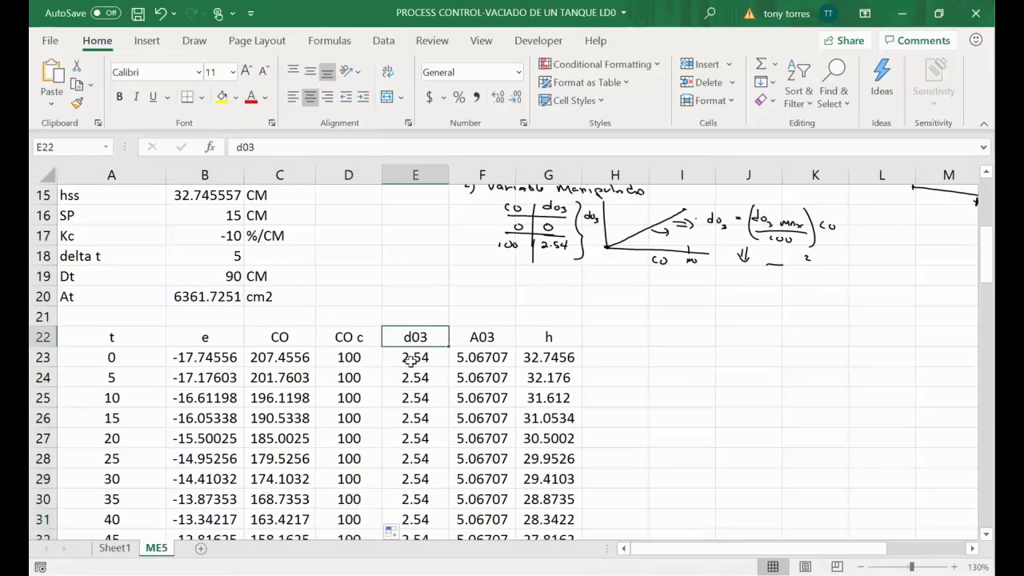
click(411, 360)
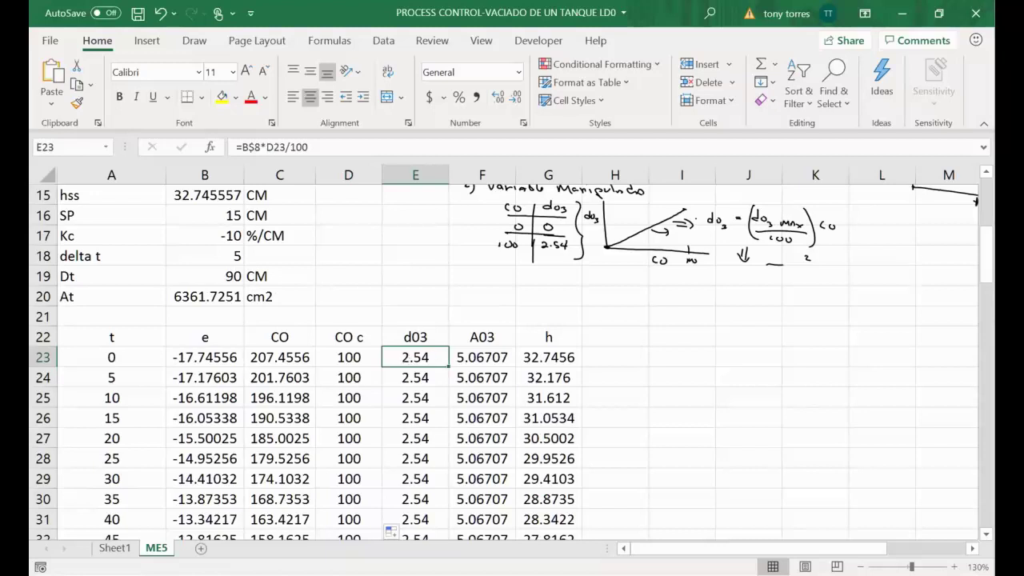
mouse_move(987, 255)
mouse_down()
mouse_move(987, 336)
mouse_move(986, 299)
mouse_move(987, 312)
mouse_up()
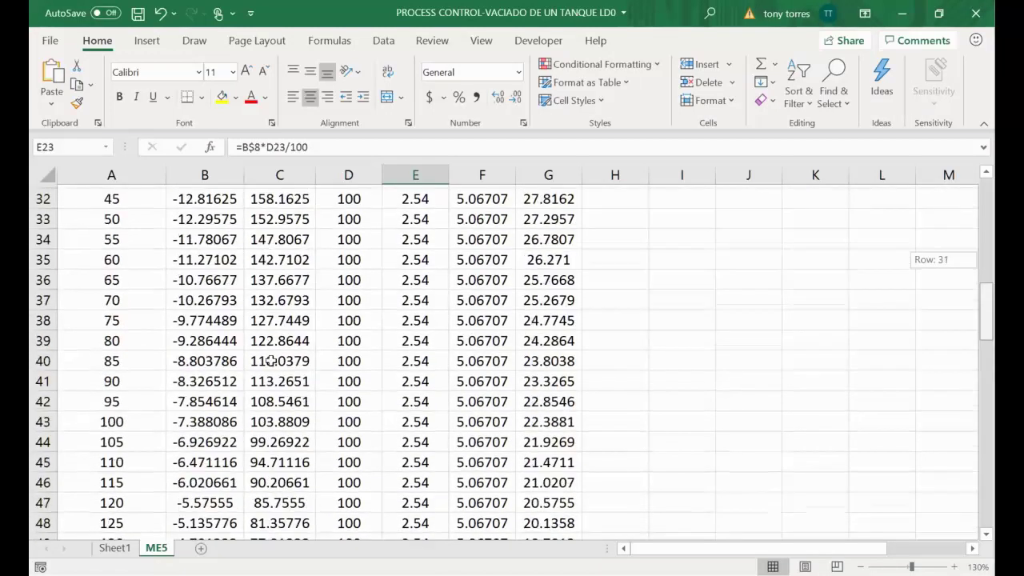
scroll(253, 356, down, 1)
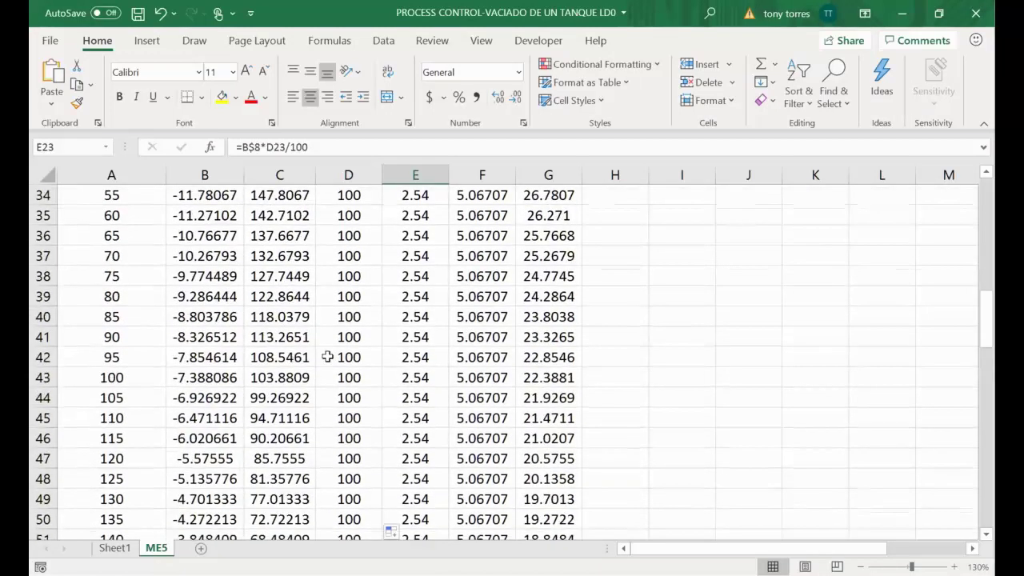
Step: Enter =C44 in D44 so CO c at t=105 follows CO
click(278, 398)
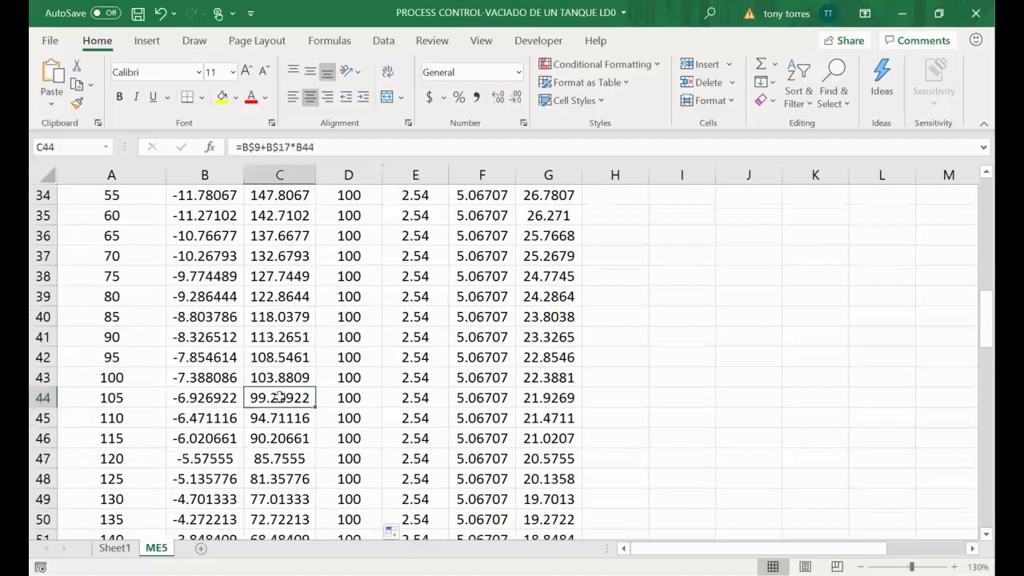
click(339, 391)
click(273, 398)
click(345, 400)
text(=)
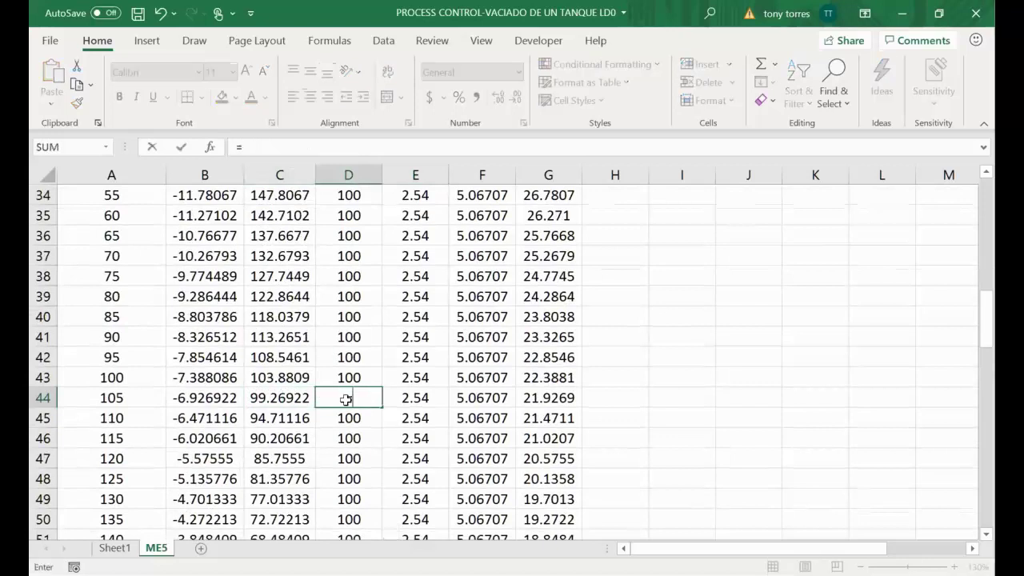
click(272, 398)
key(Return)
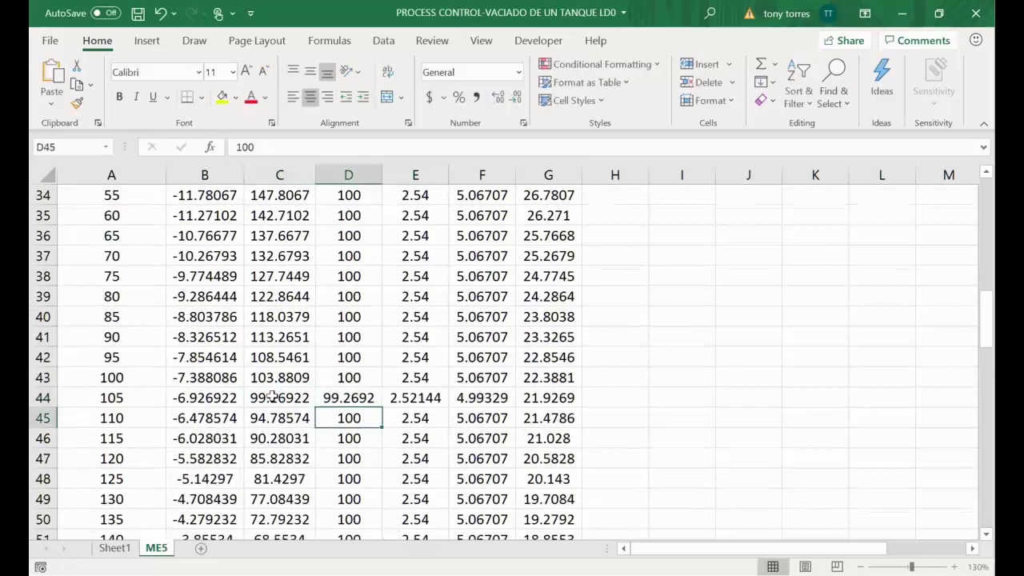
Step: Fill the =C44 CO c formula down to D77 and compare C44 with D44
click(381, 405)
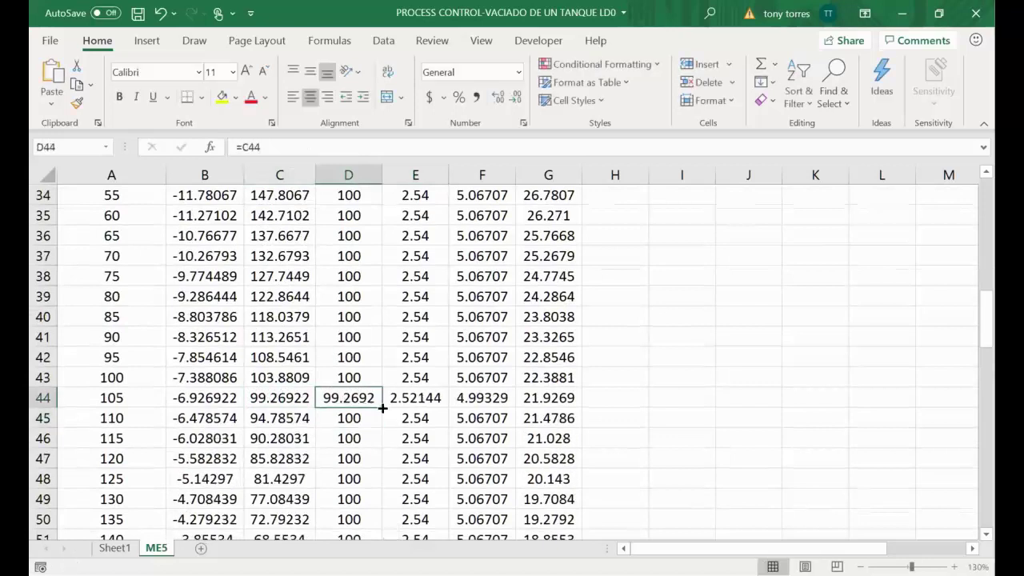
drag(383, 409, 380, 528)
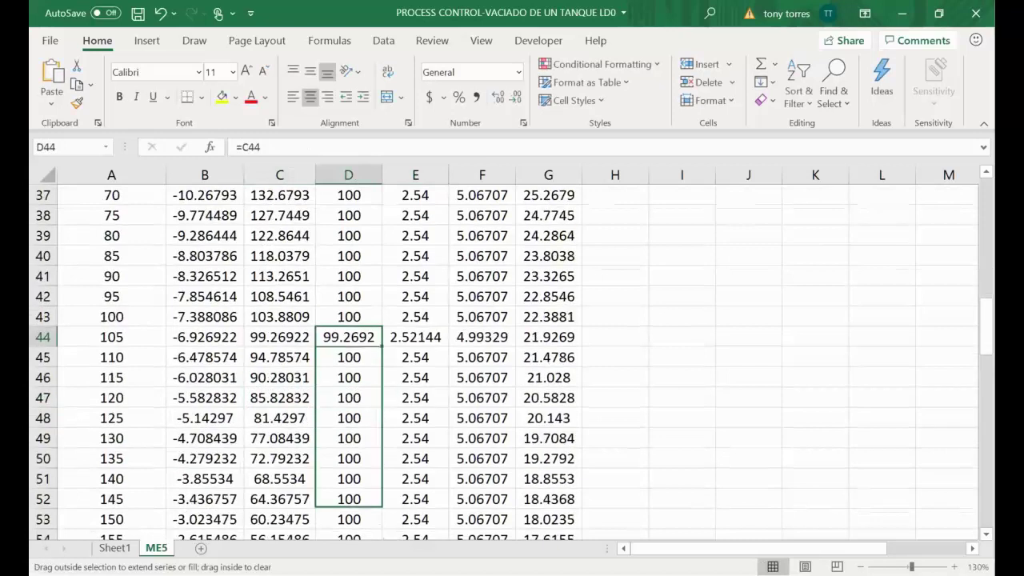
drag(382, 542, 368, 490)
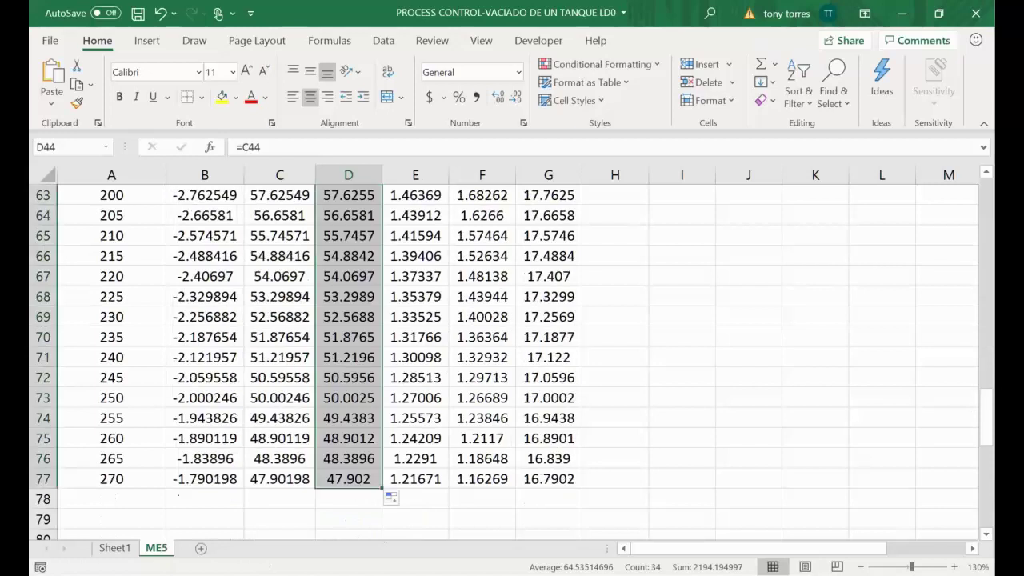
scroll(443, 354, up, 9)
scroll(444, 355, up, 1)
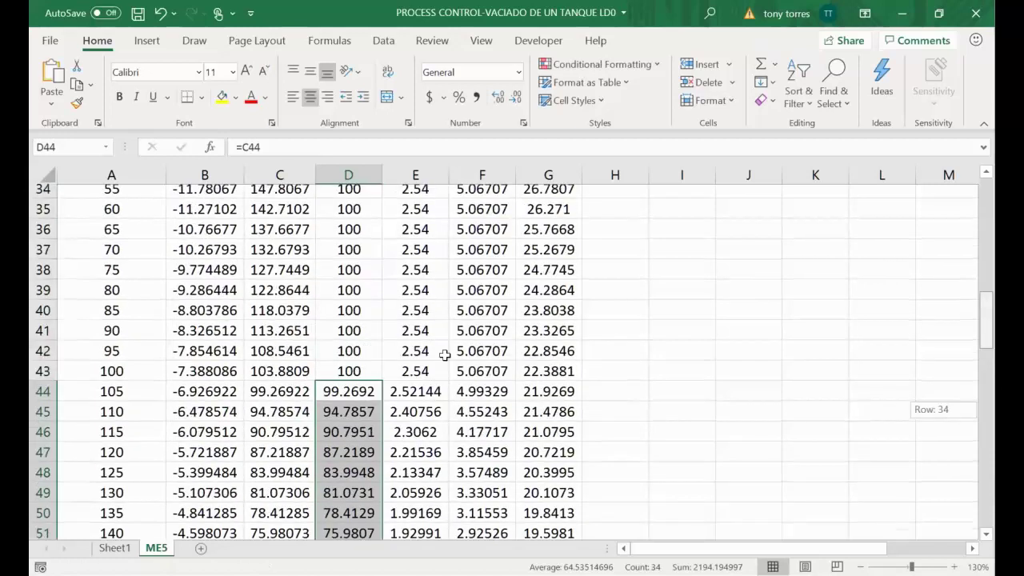
click(273, 399)
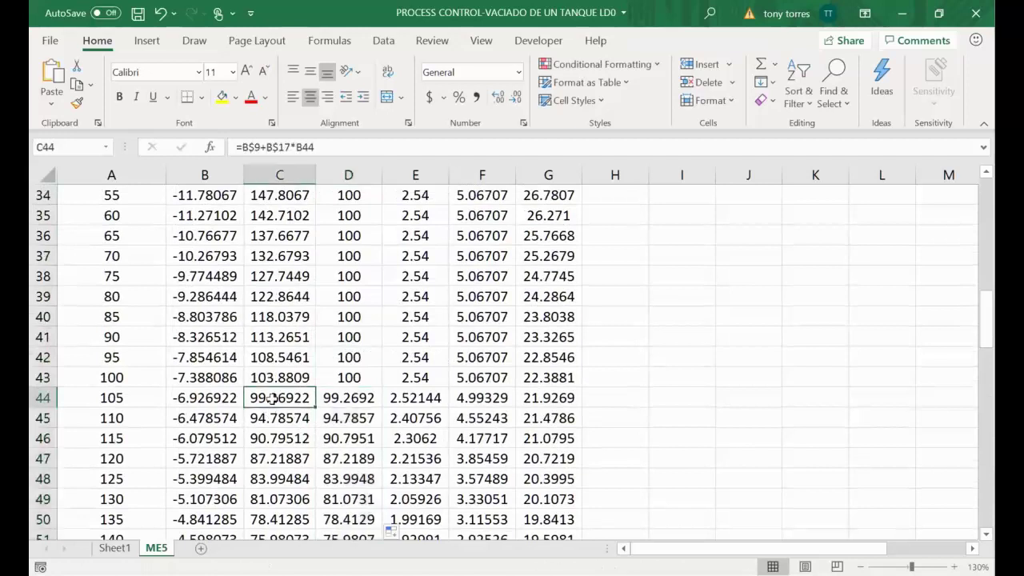
click(366, 400)
click(415, 395)
click(414, 415)
key(Down)
key(Down)
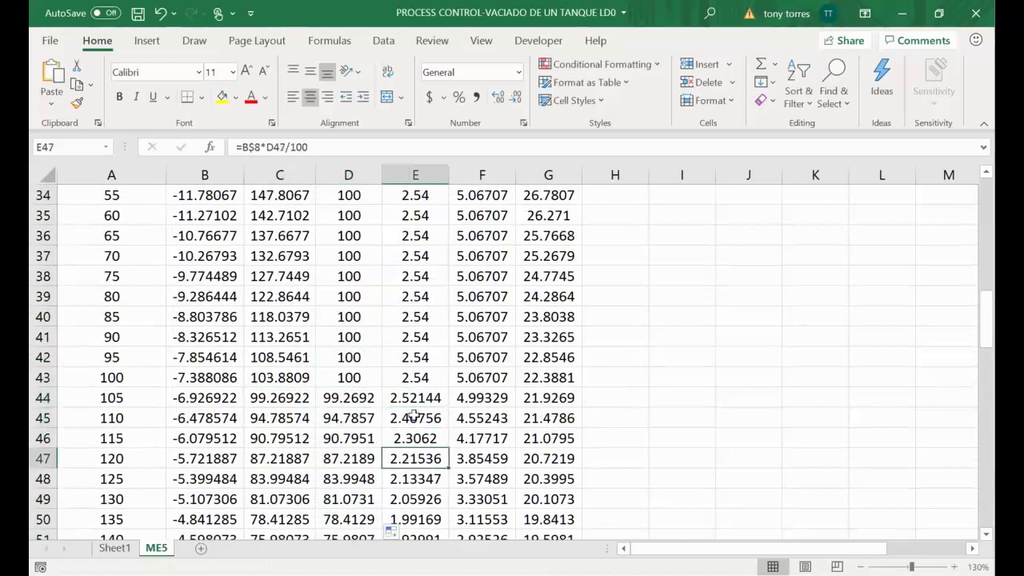
key(Up)
key(Up)
key(Up)
key(Right)
key(Right)
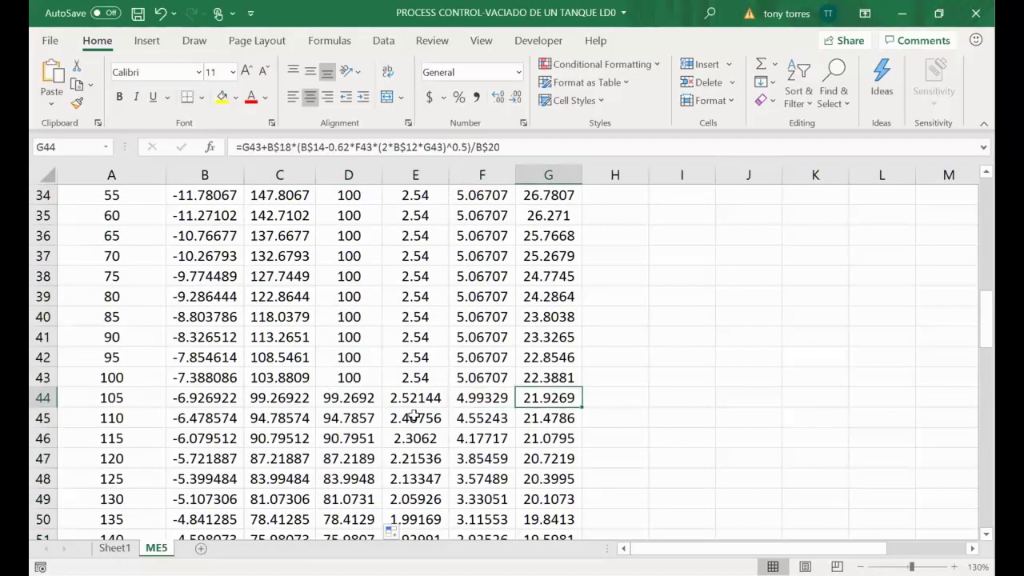
key(Left)
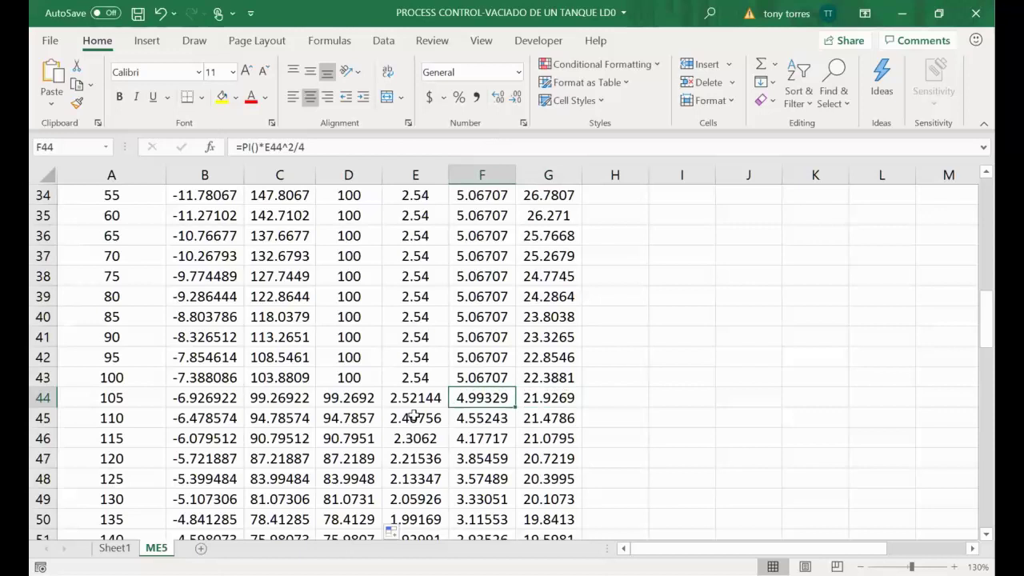
key(Left)
key(Left)
key(Down)
key(Down)
key(Down)
key(Down)
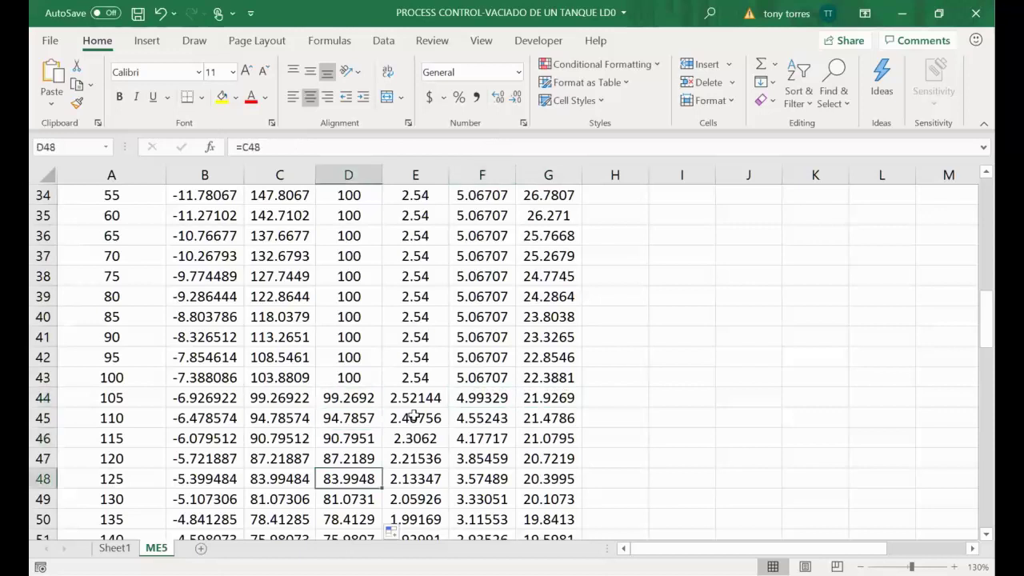
key(Down)
key(Down)
key(Down)
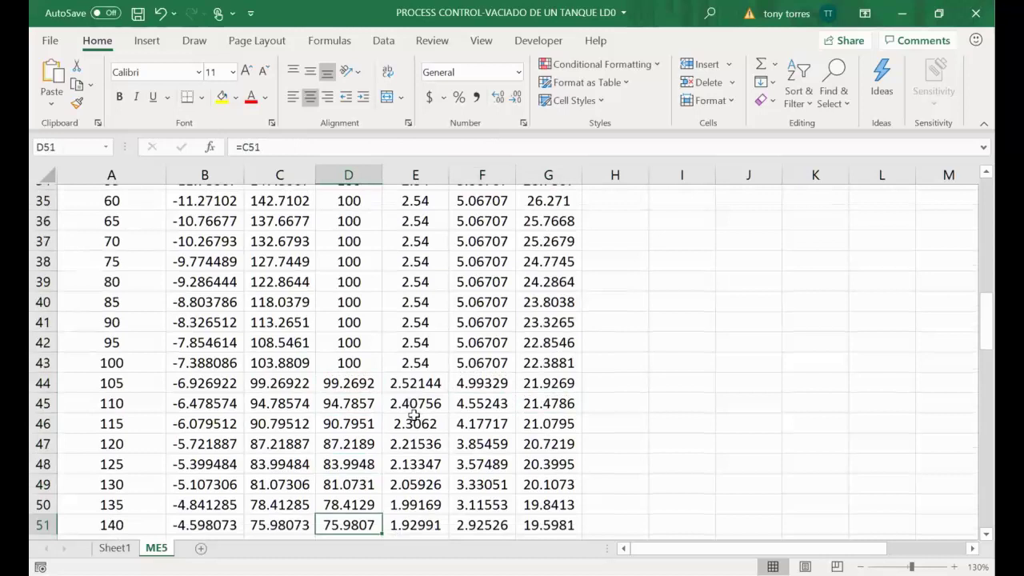
key(Down)
key(Down)
key(Down)
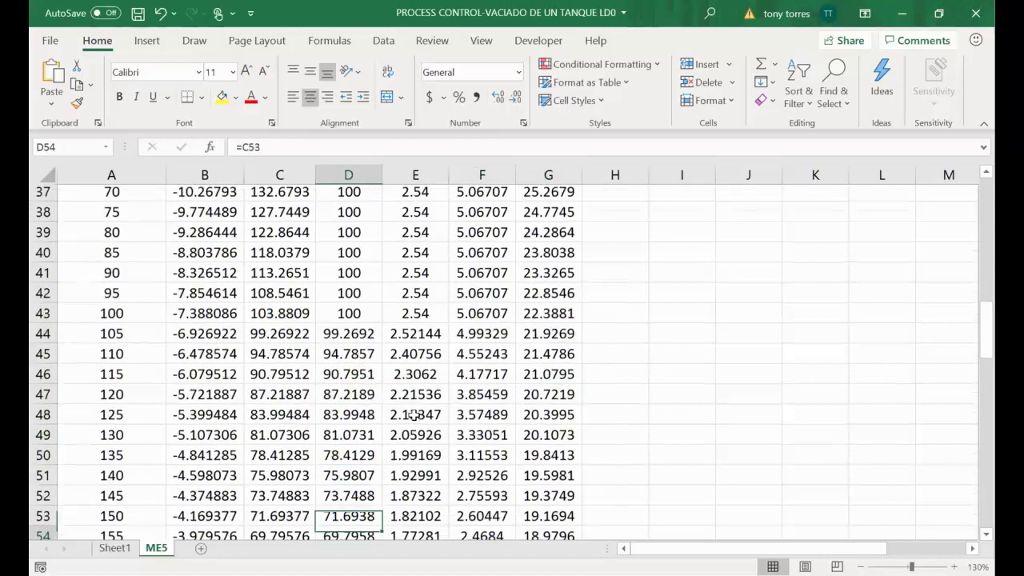
key(Down)
key(Down)
key(Down)
key(Down)
key(Right)
key(Right)
key(Right)
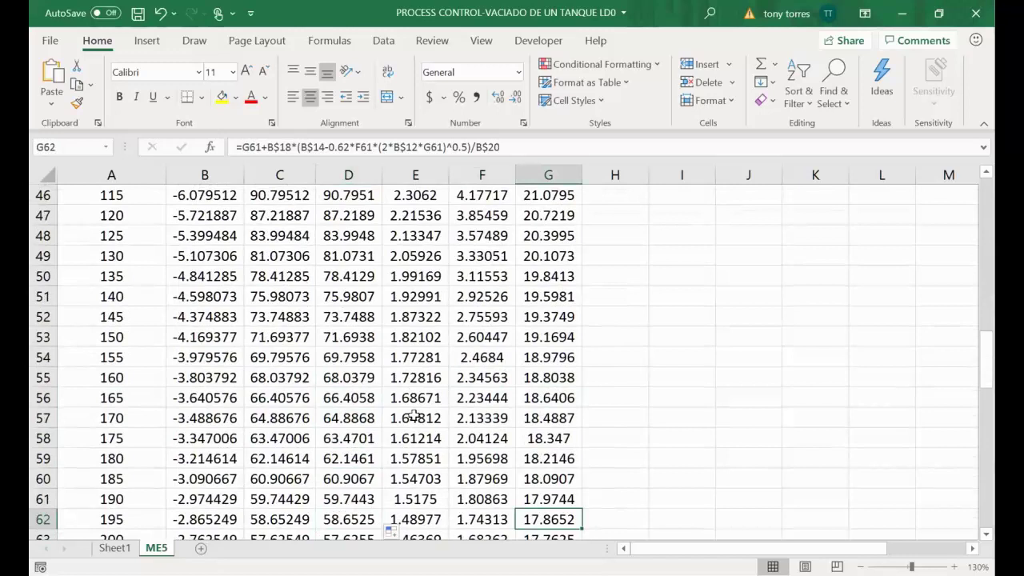
key(Left)
key(Left)
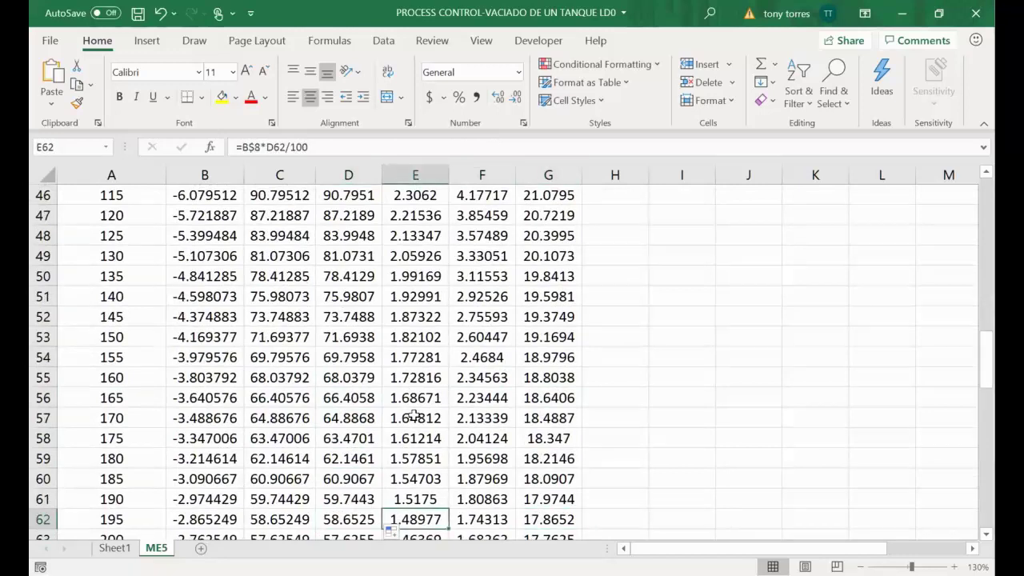
key(Down)
key(Left)
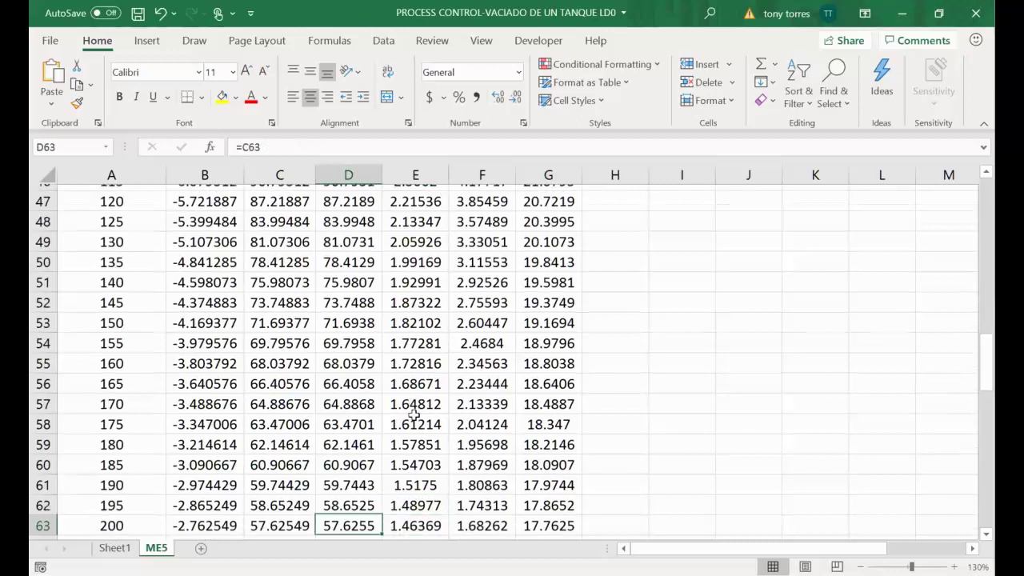
key(Down)
key(Down)
key(Down)
key(Down)
key(Down)
key(Down)
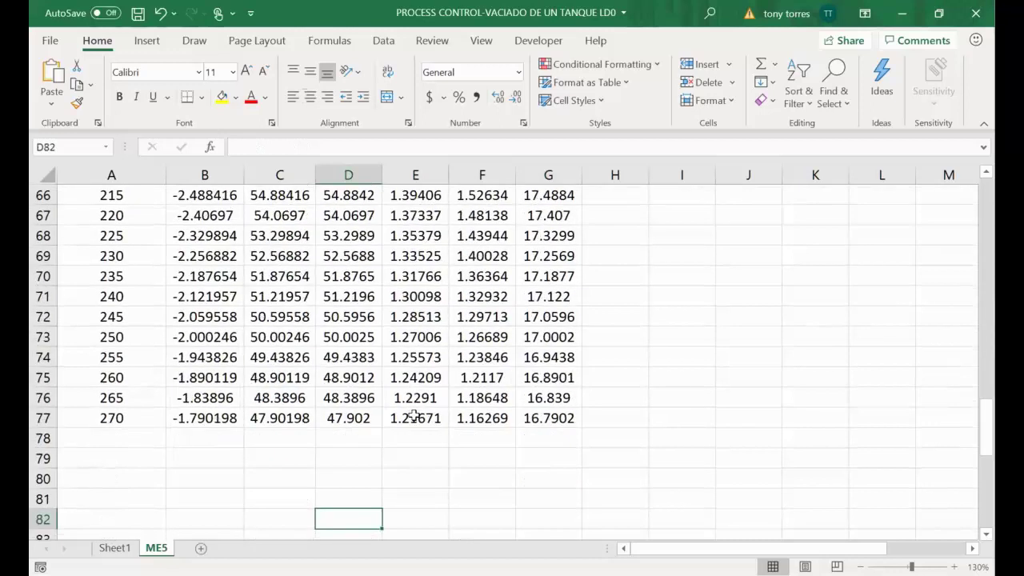
key(Down)
key(Down)
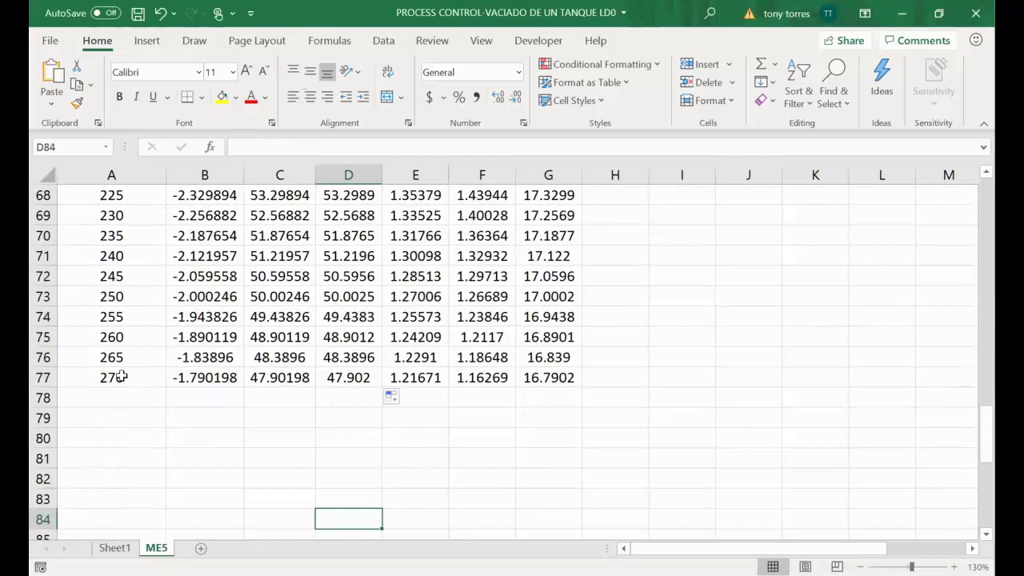
Step: Copy row 77 down to row 83 (t=300), then fill row 83 down to row 209 (t=930)
mouse_move(112, 378)
mouse_down()
mouse_move(552, 378)
mouse_move(570, 511)
mouse_move(526, 507)
mouse_up()
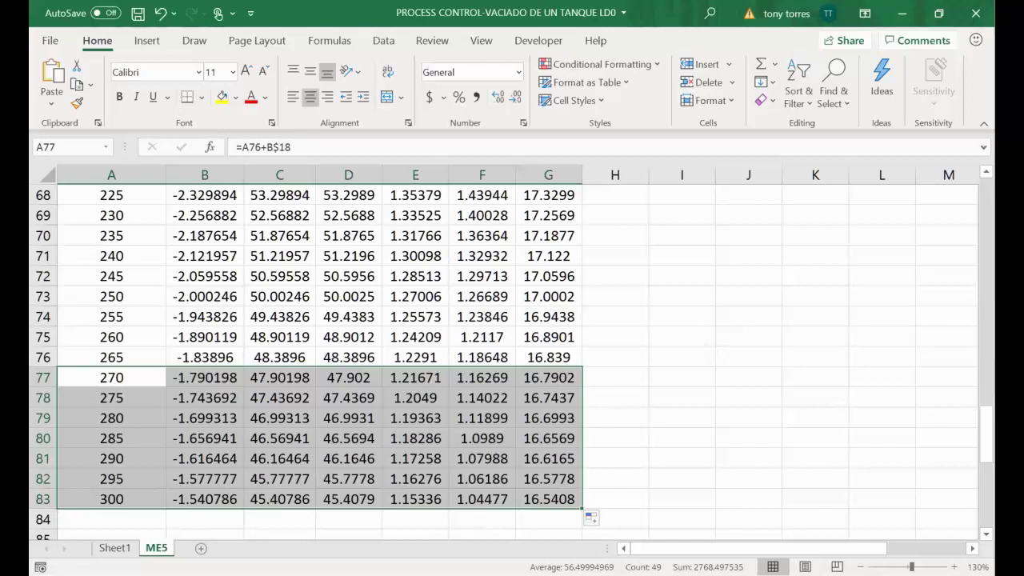
scroll(373, 489, down, 2)
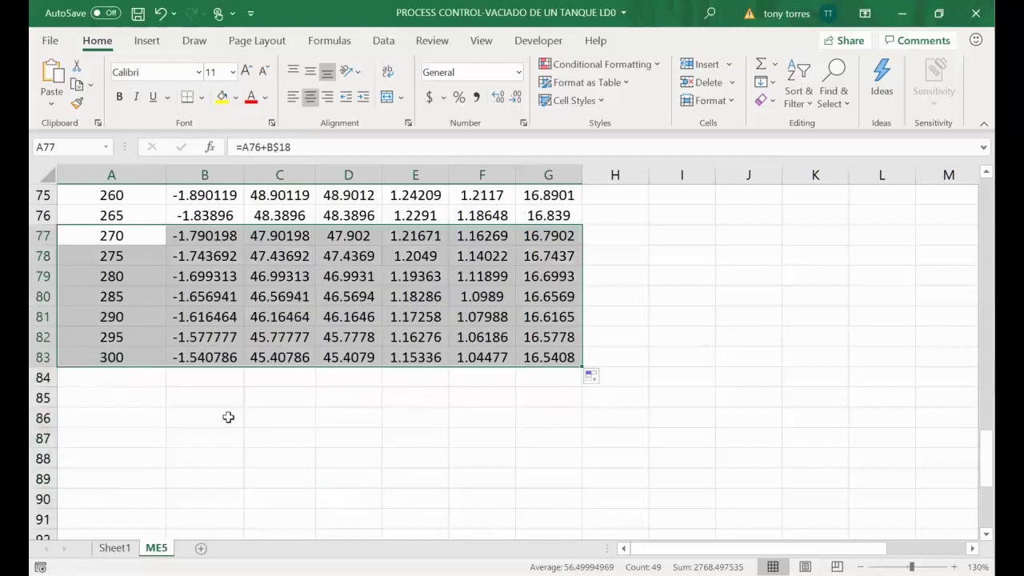
click(229, 417)
drag(106, 357, 583, 368)
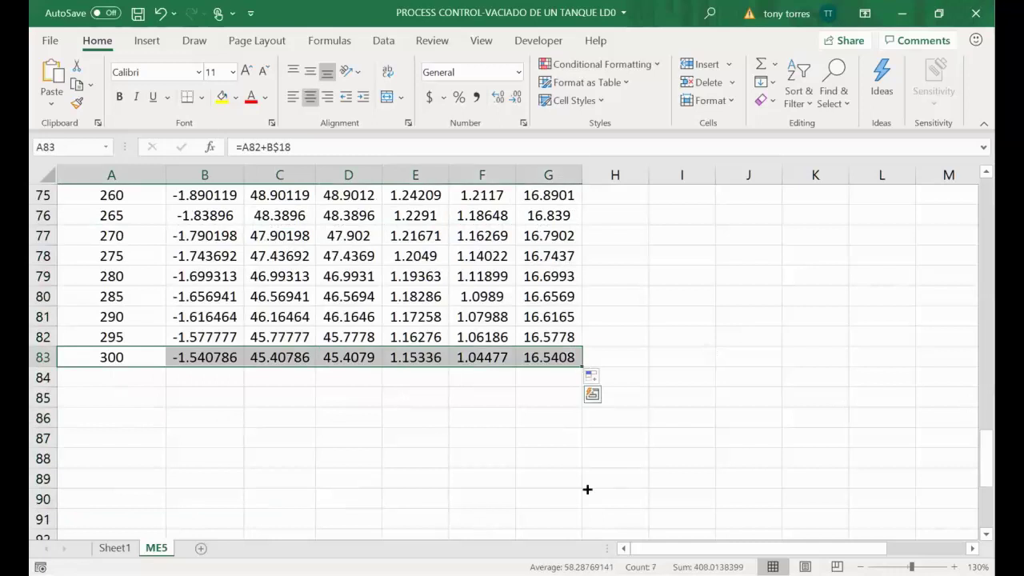
drag(587, 489, 549, 509)
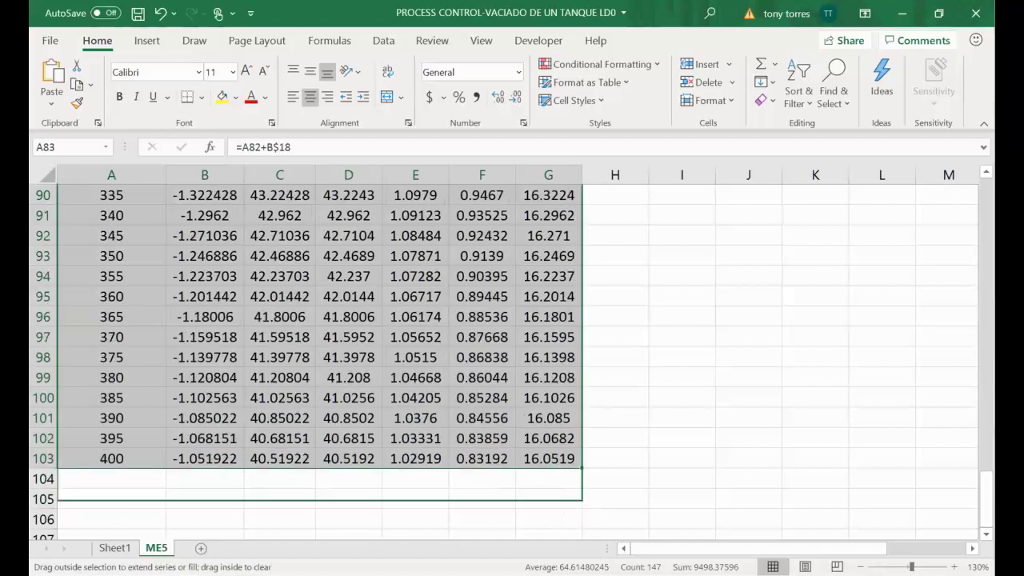
drag(582, 509, 561, 512)
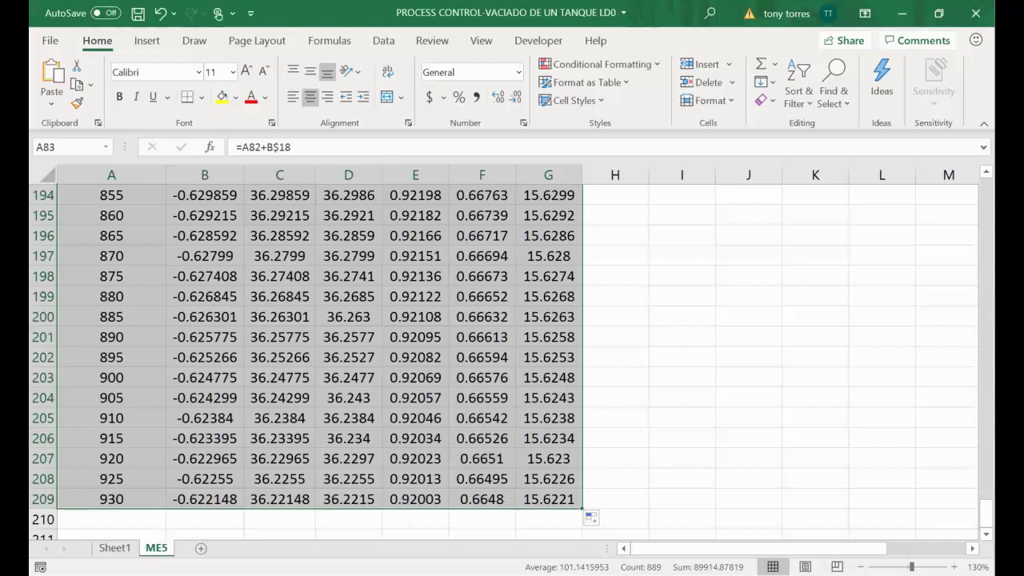
drag(986, 509, 986, 186)
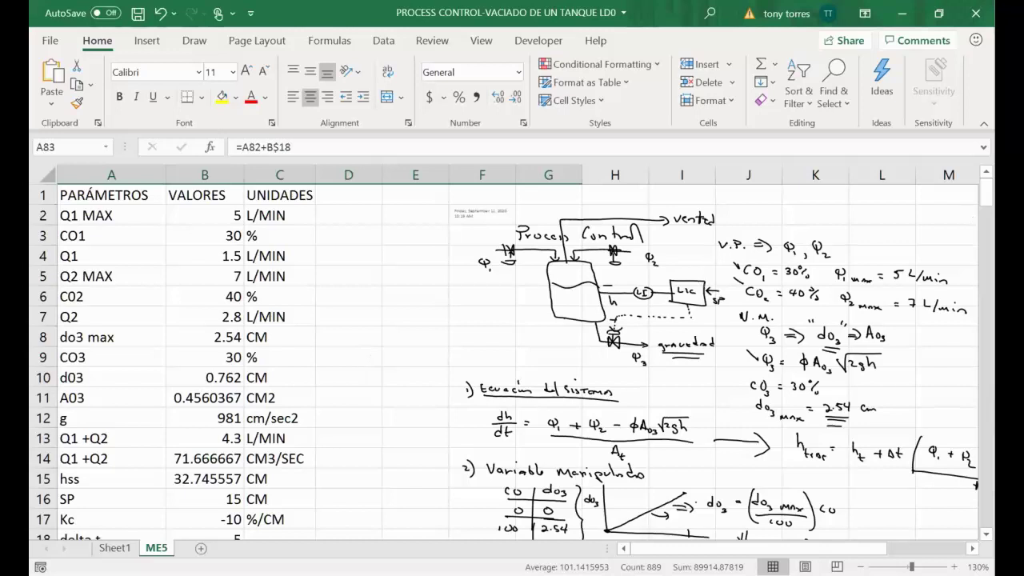
scroll(512, 360, down, 4)
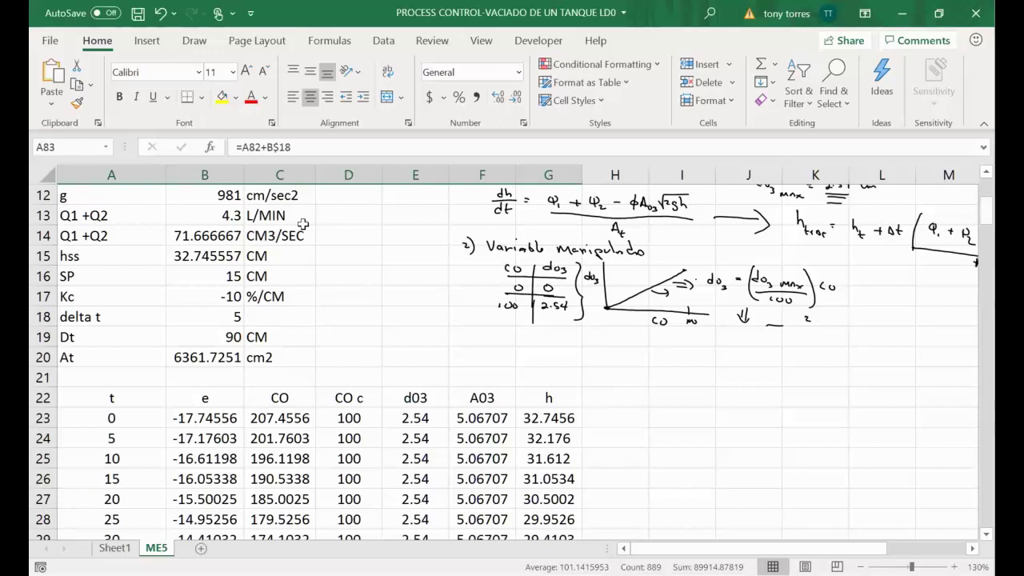
scroll(144, 201, up, 4)
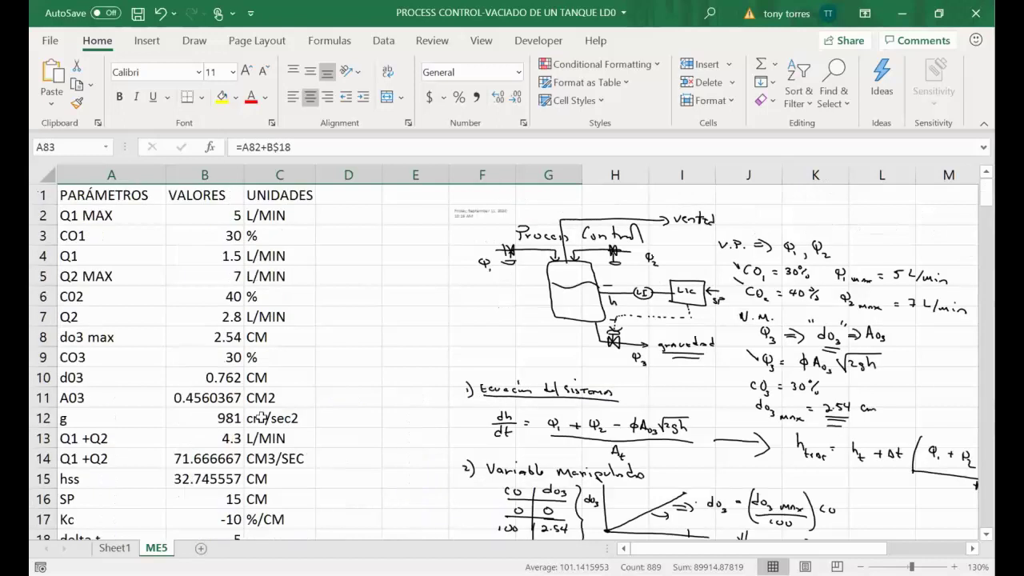
Step: Center-align the A1:C20 parameters range, then deselect it
drag(111, 195, 264, 424)
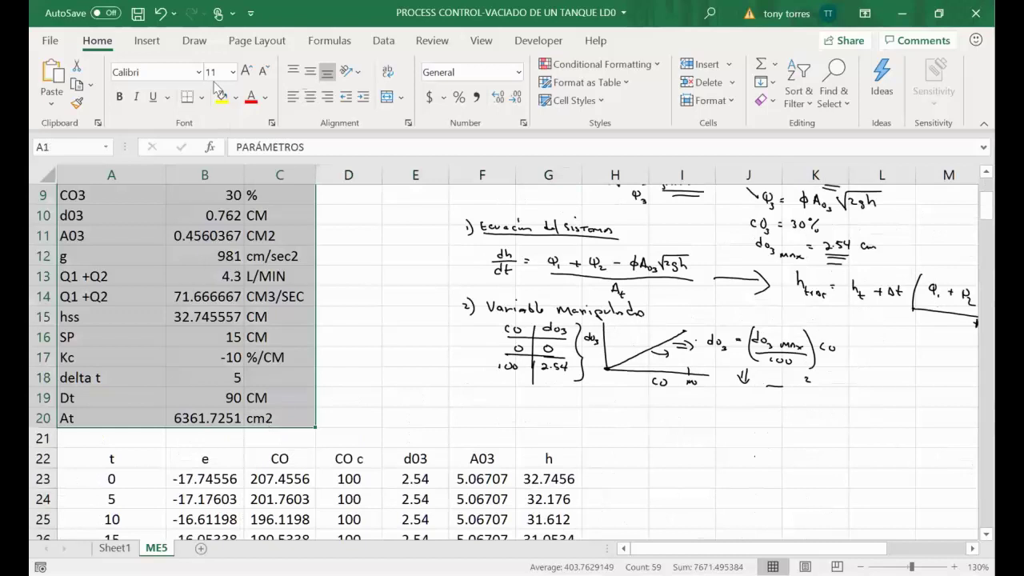
click(311, 96)
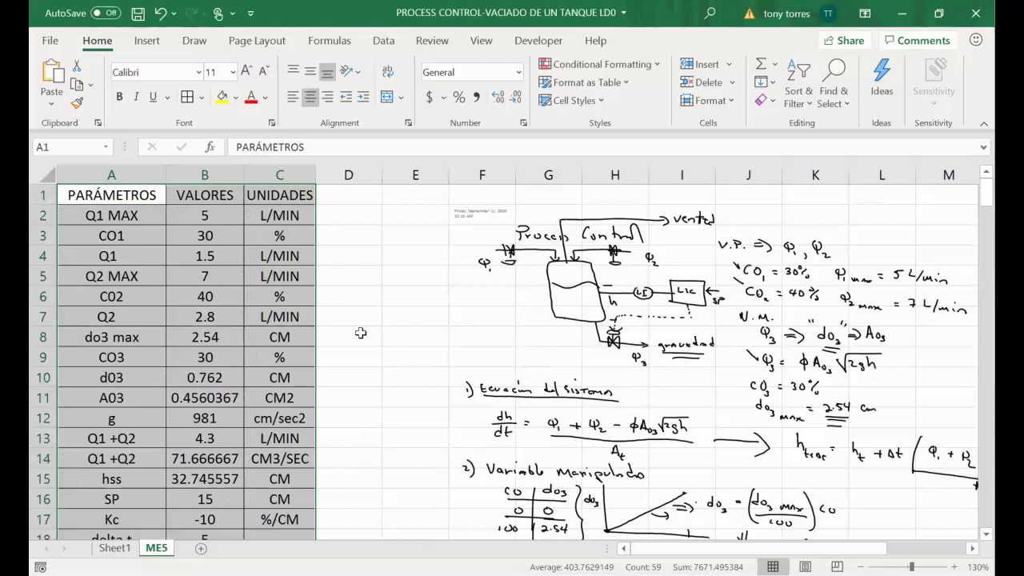
scroll(361, 333, down, 4)
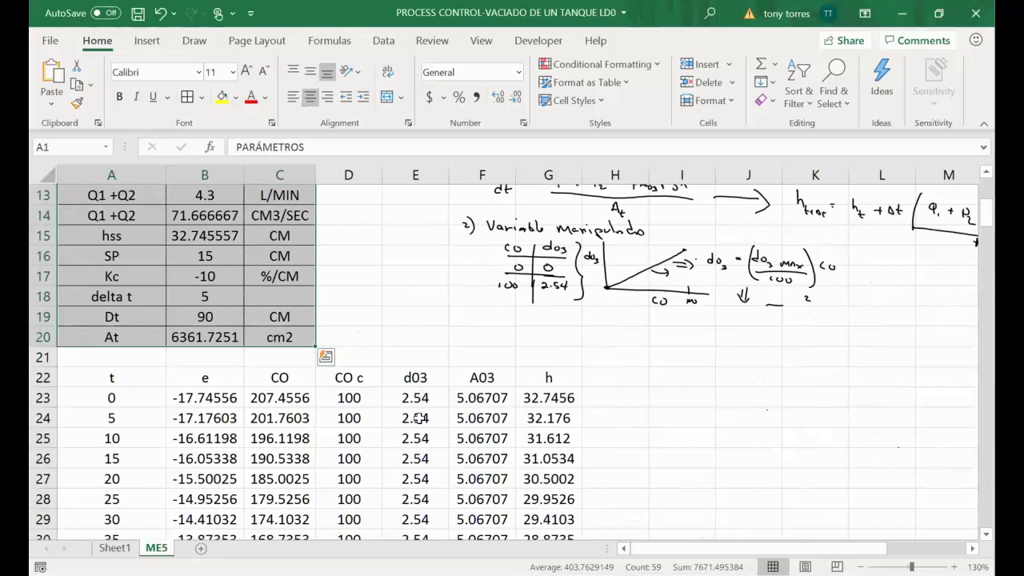
click(323, 258)
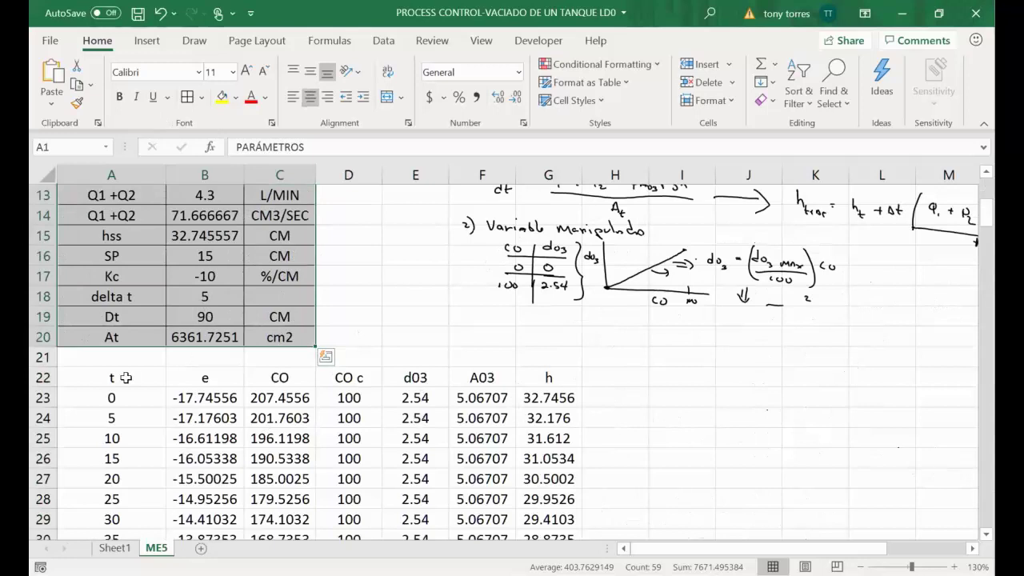